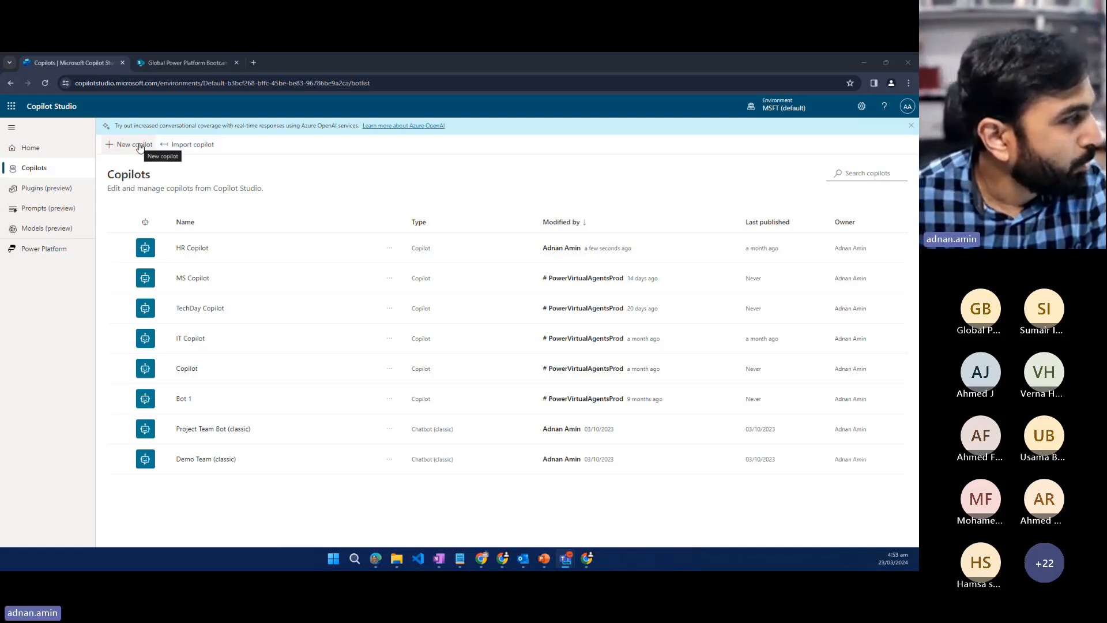
Step: Create a new copilot named "Ticket Copilot" that speaks English (United States)
left_click(139, 148)
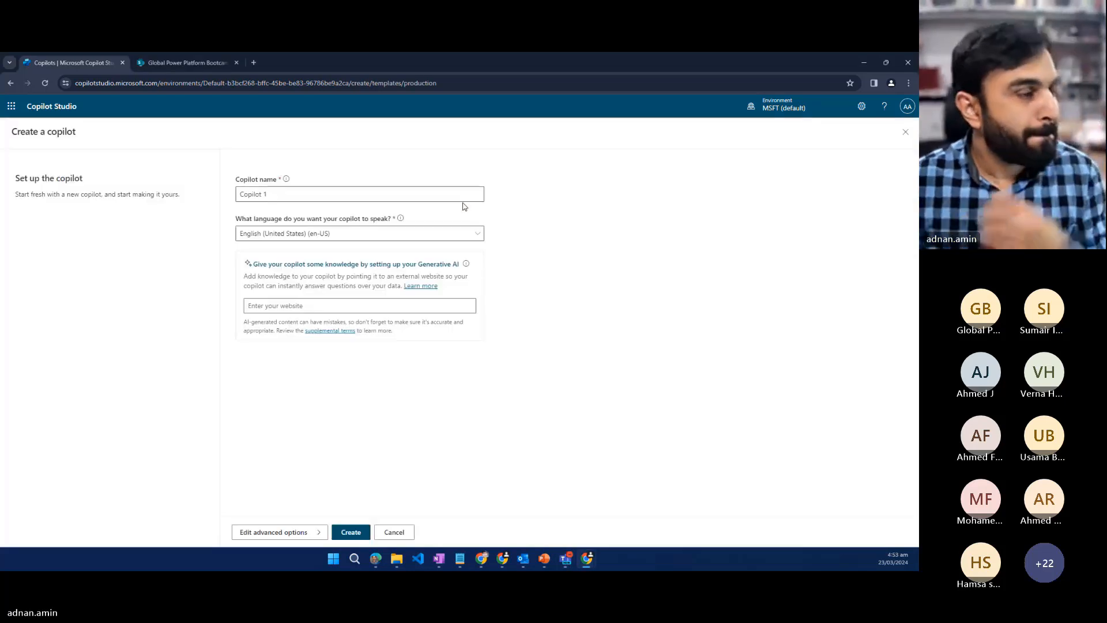
left_click(335, 190)
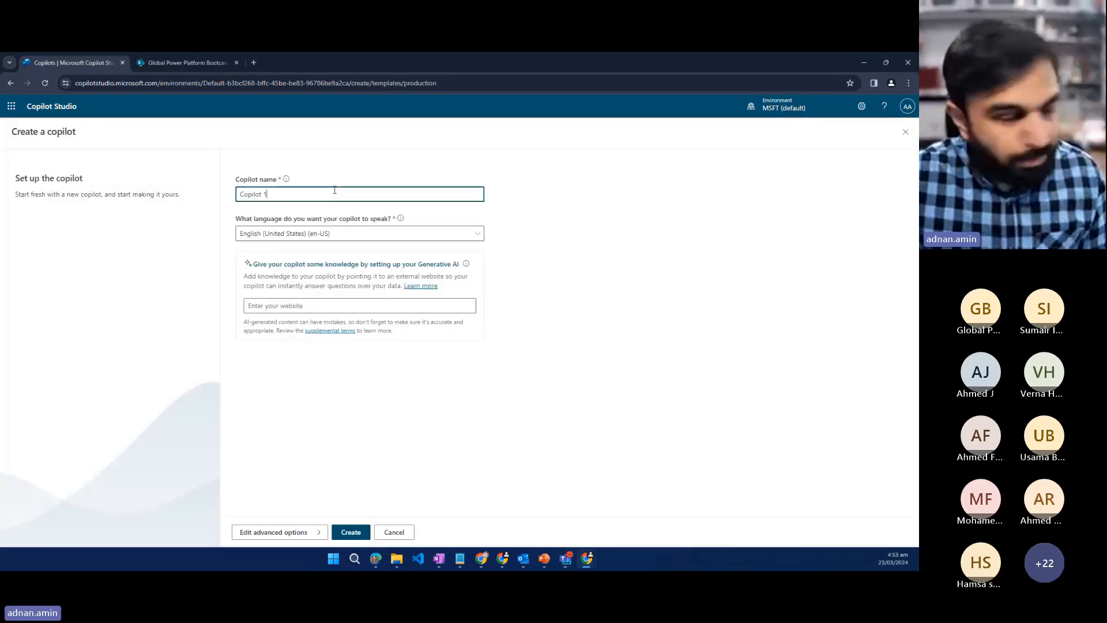
key("BackSpace")
key("BackSpace")
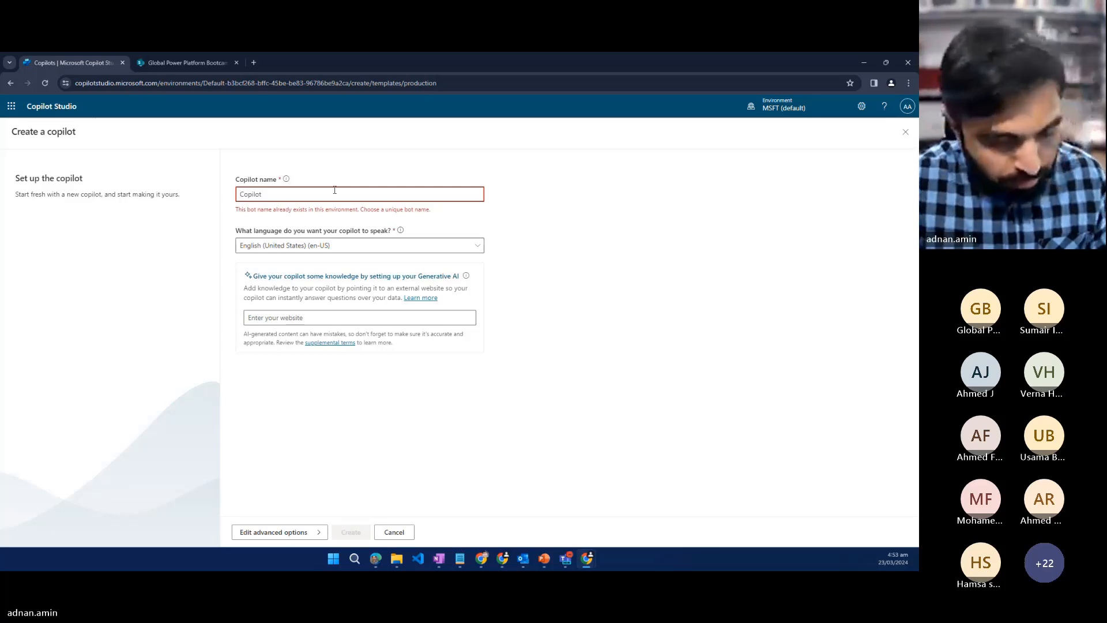
type("Ticket")
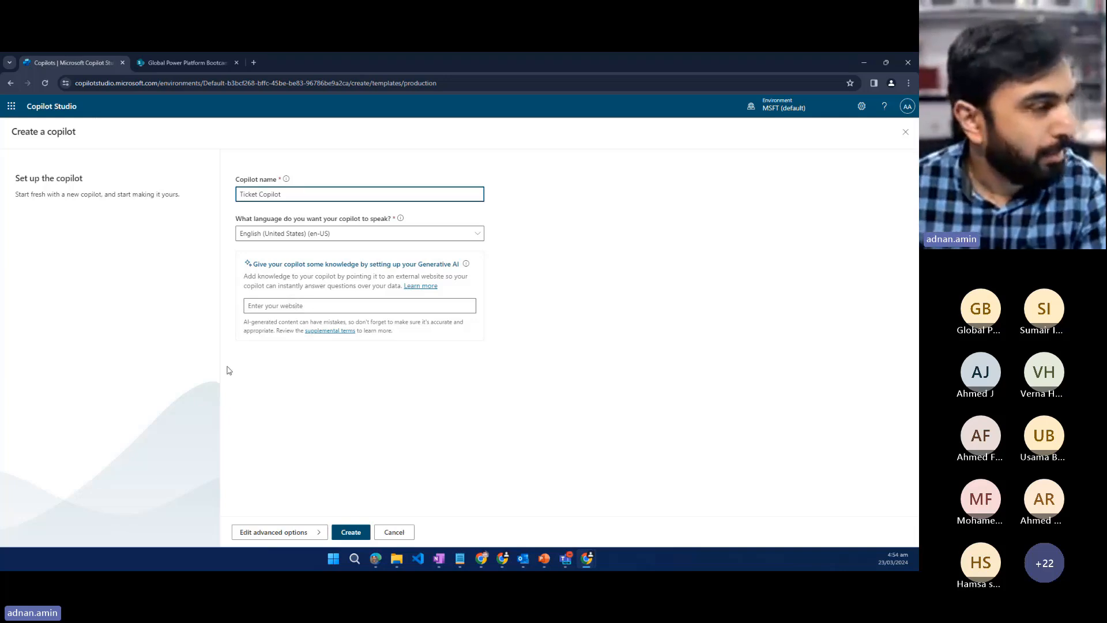
left_click(357, 538)
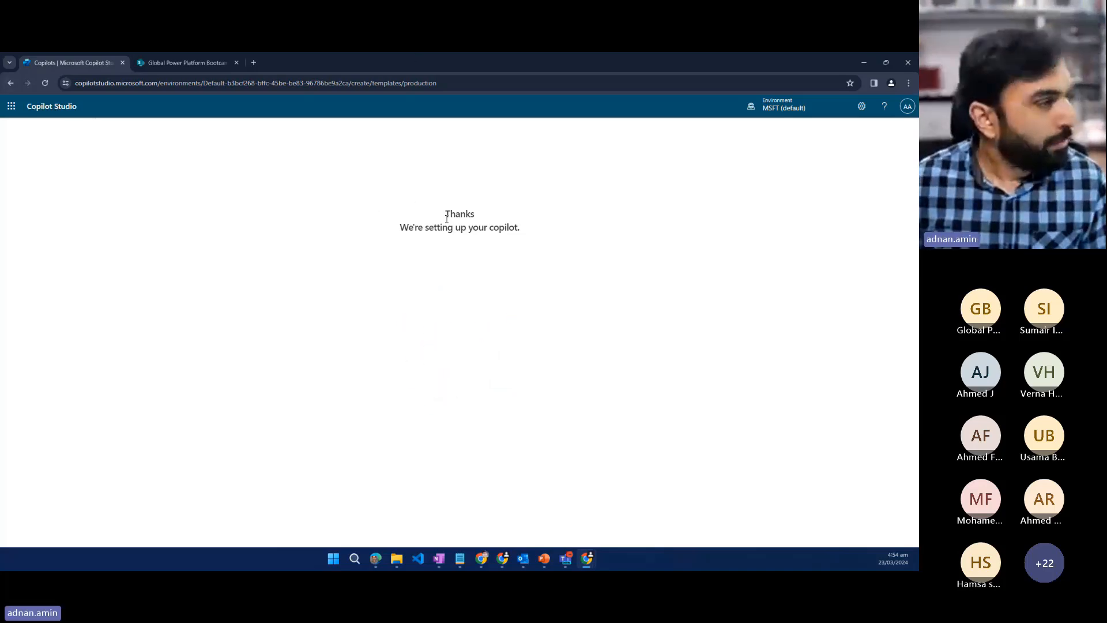
Step: On the Global Power Platform Bootcamp 2024 SharePoint site, create a list from the Issue tracker template and look over its new item form
left_click(198, 64)
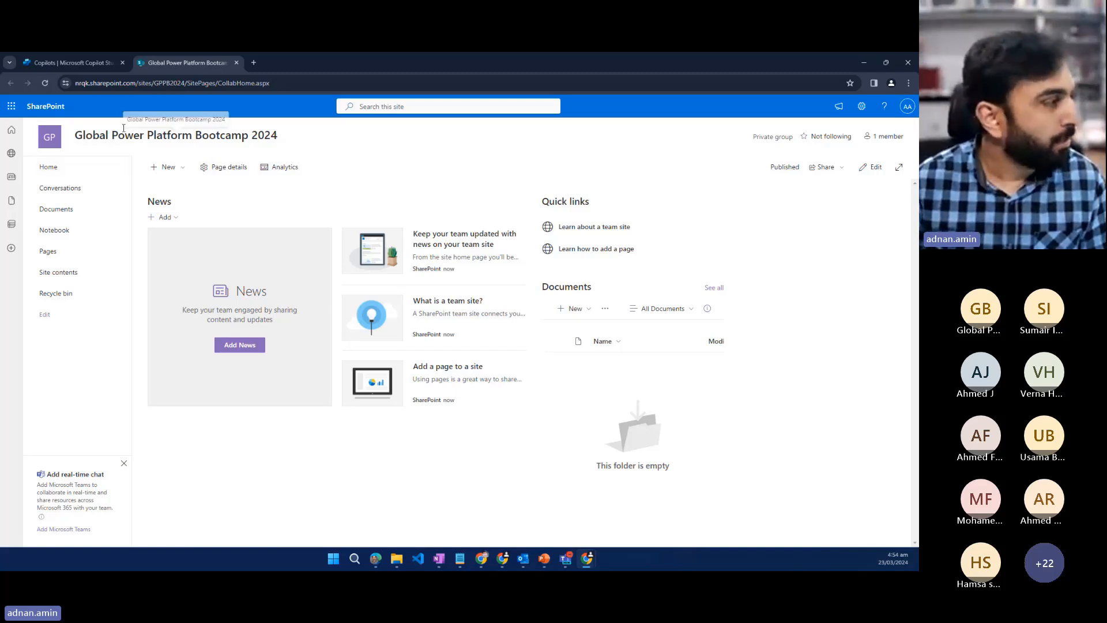
mouse_move(190, 137)
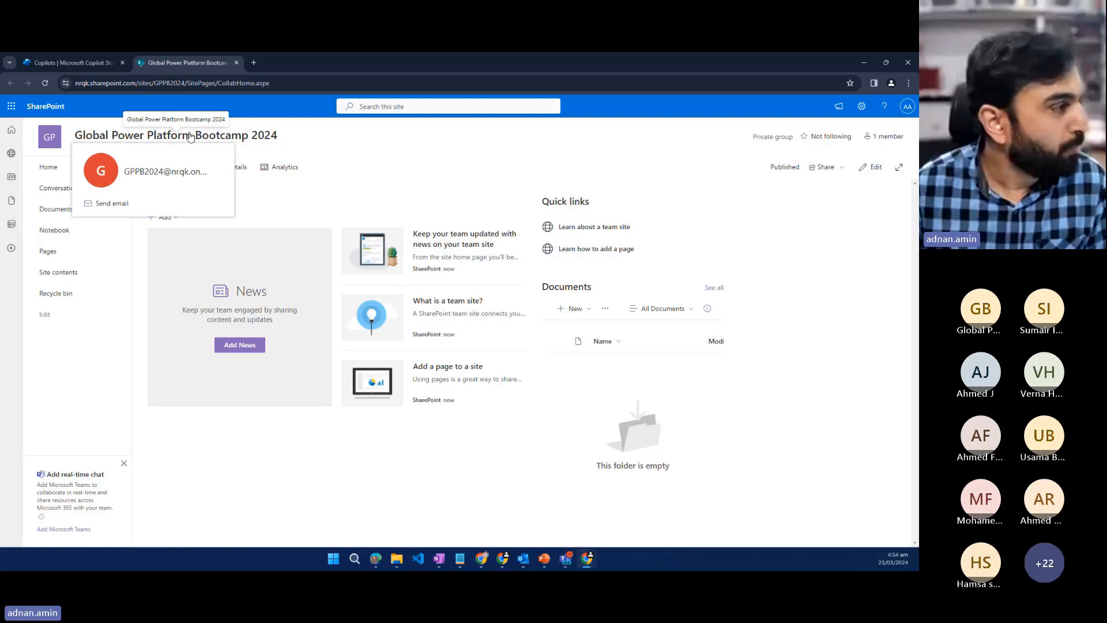
left_click(55, 278)
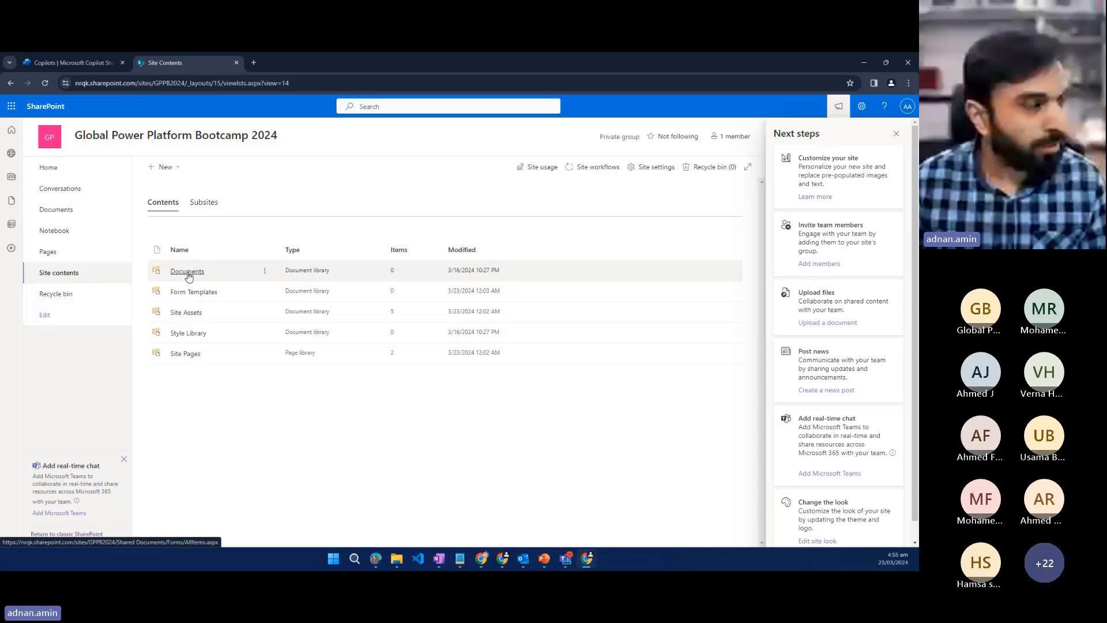
left_click(164, 167)
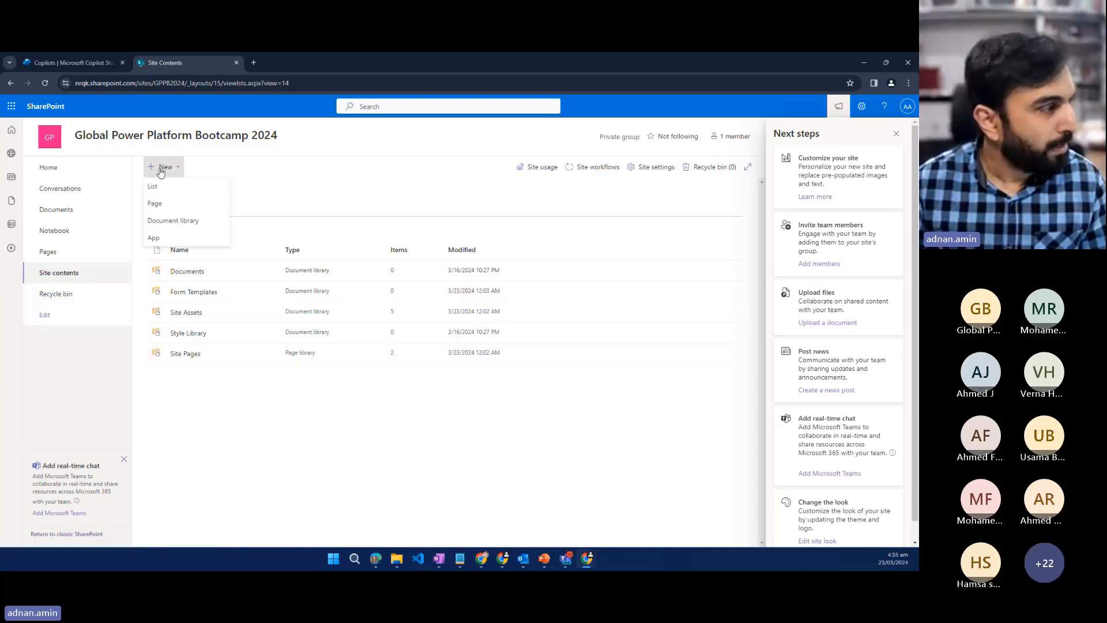
left_click(164, 185)
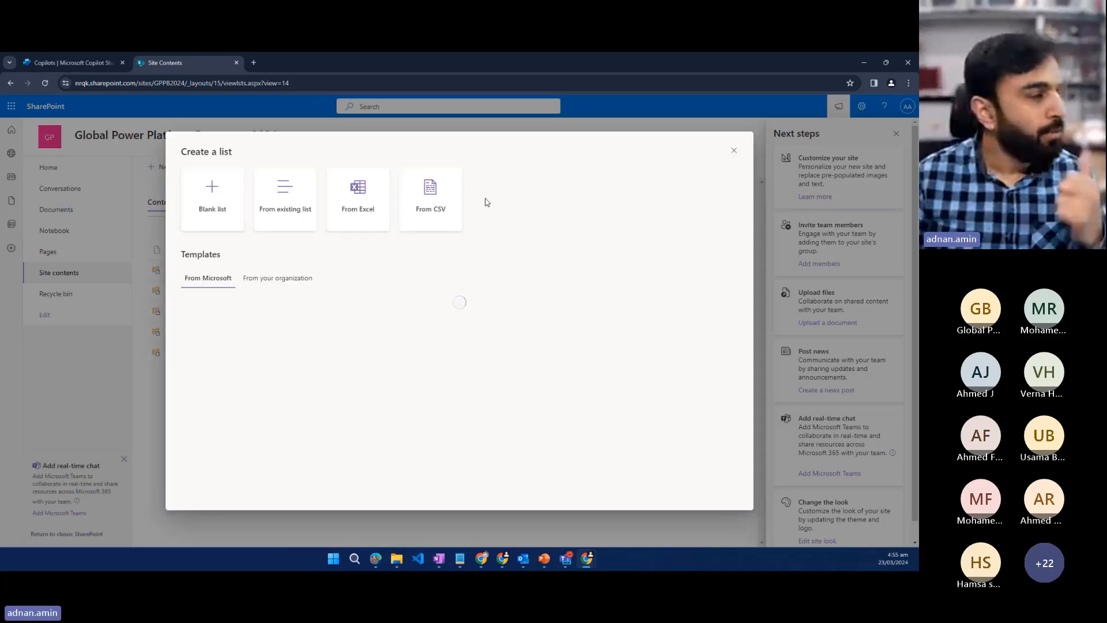
left_click(241, 343)
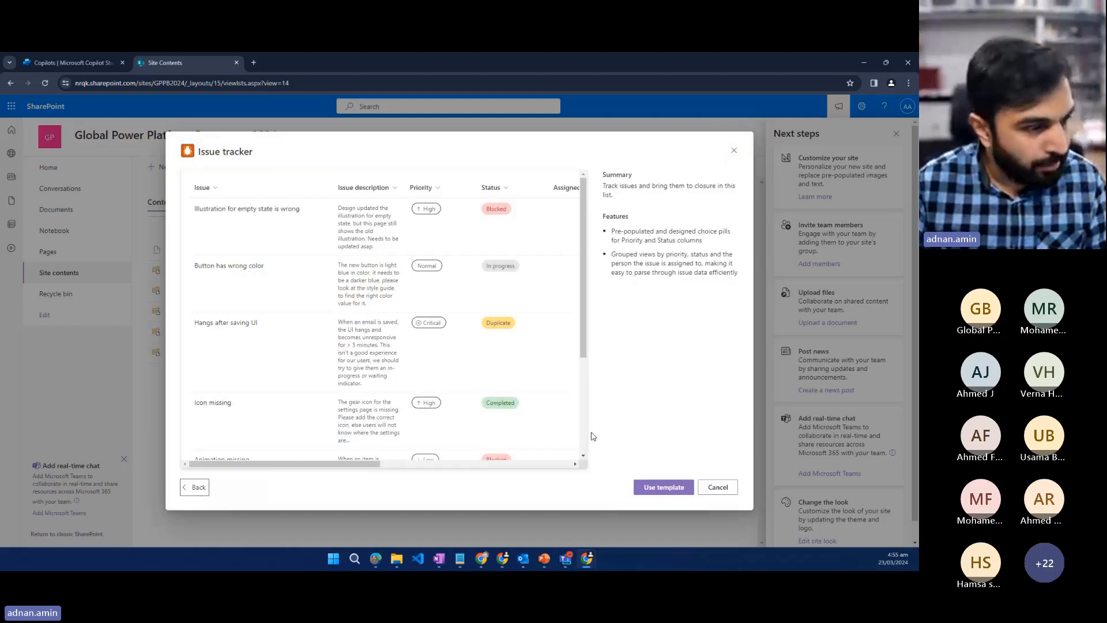
left_click(659, 488)
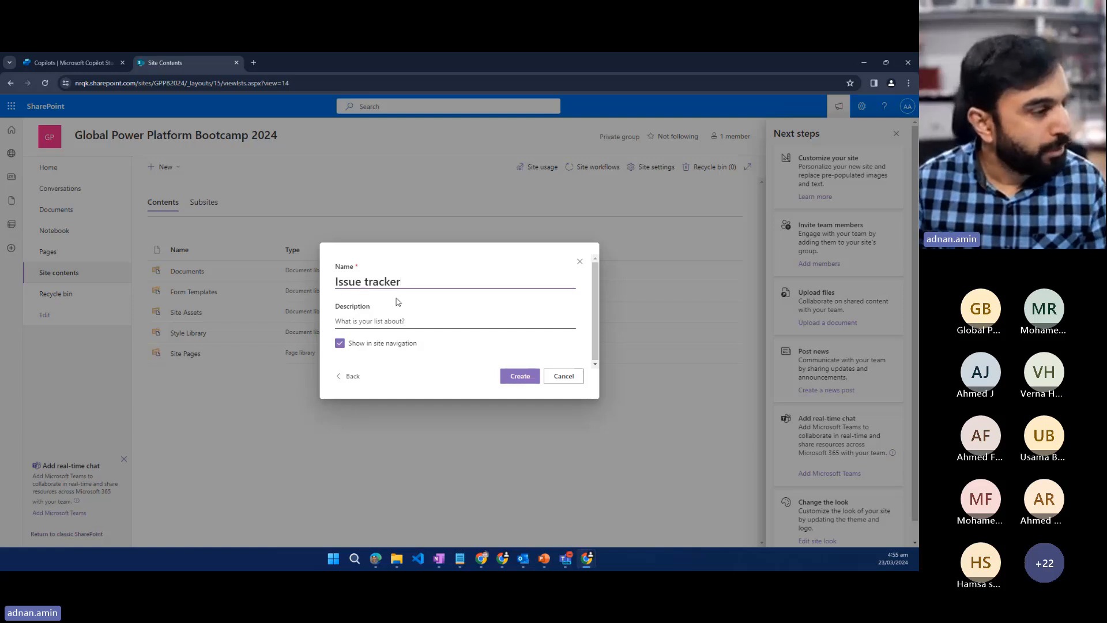
left_click(511, 376)
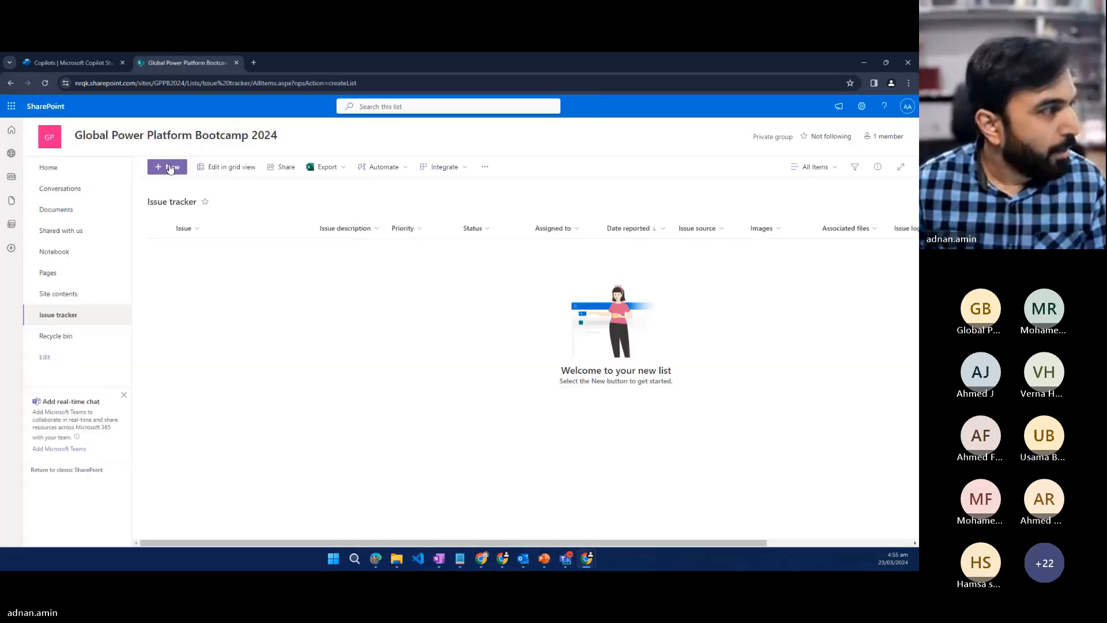
left_click(171, 167)
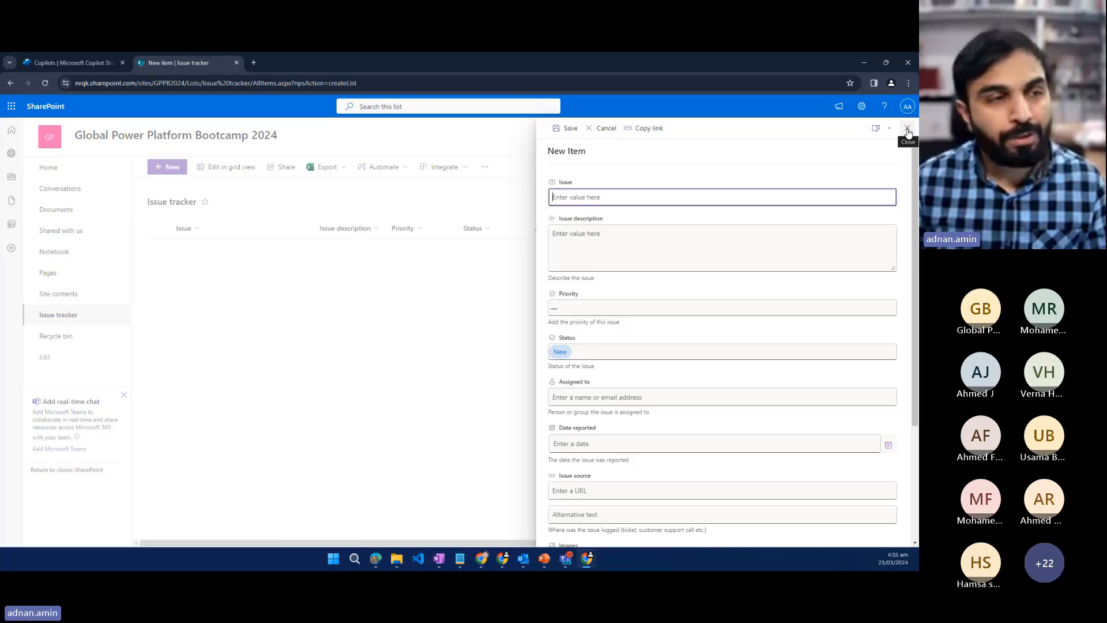
left_click(908, 129)
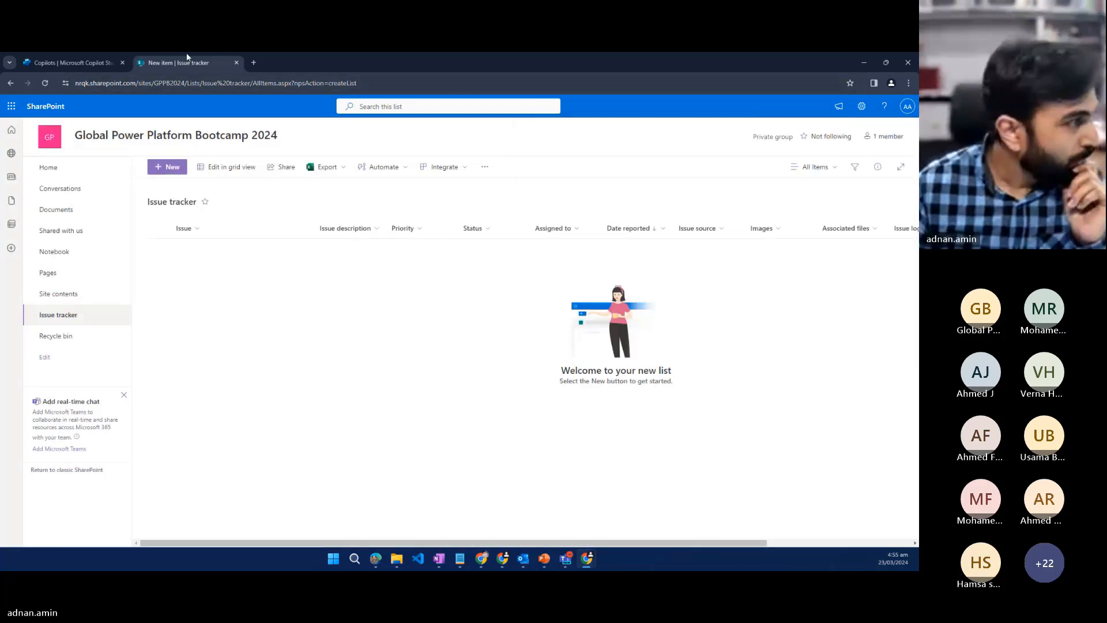
Step: Switch back to Copilot Studio, show the topics of Ticket Copilot and send "hello" in the test chat
left_click(87, 64)
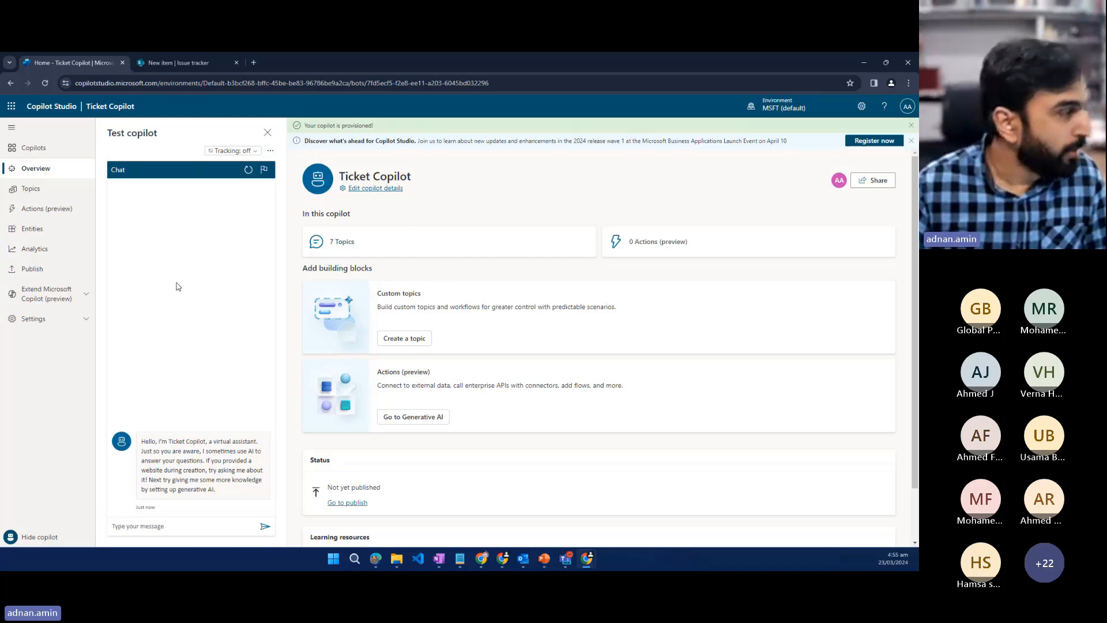
left_click(31, 189)
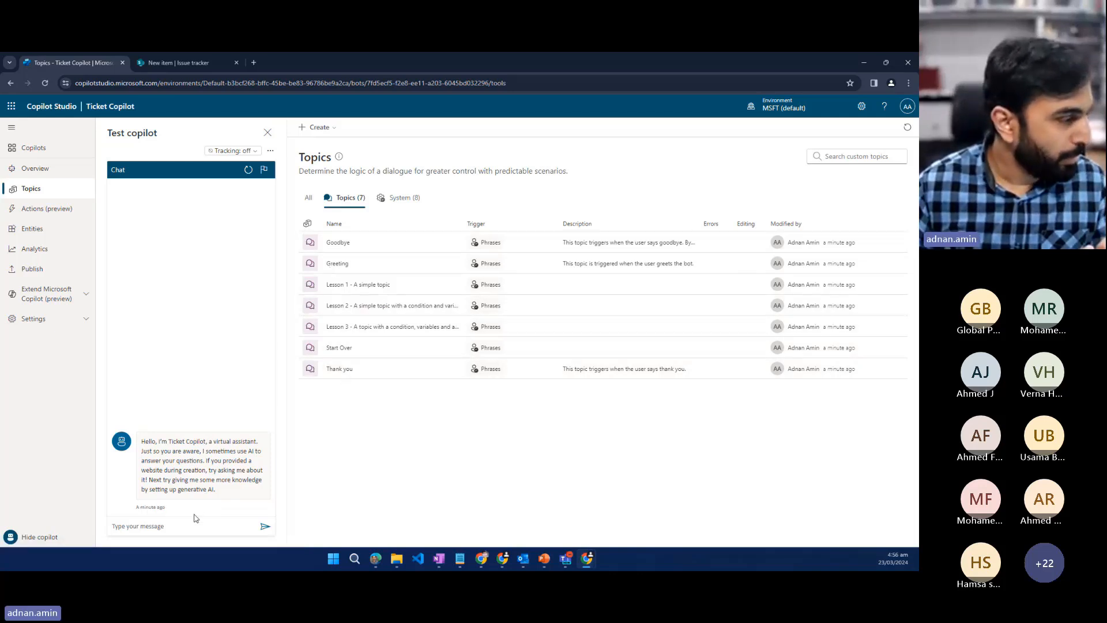
left_click(176, 529)
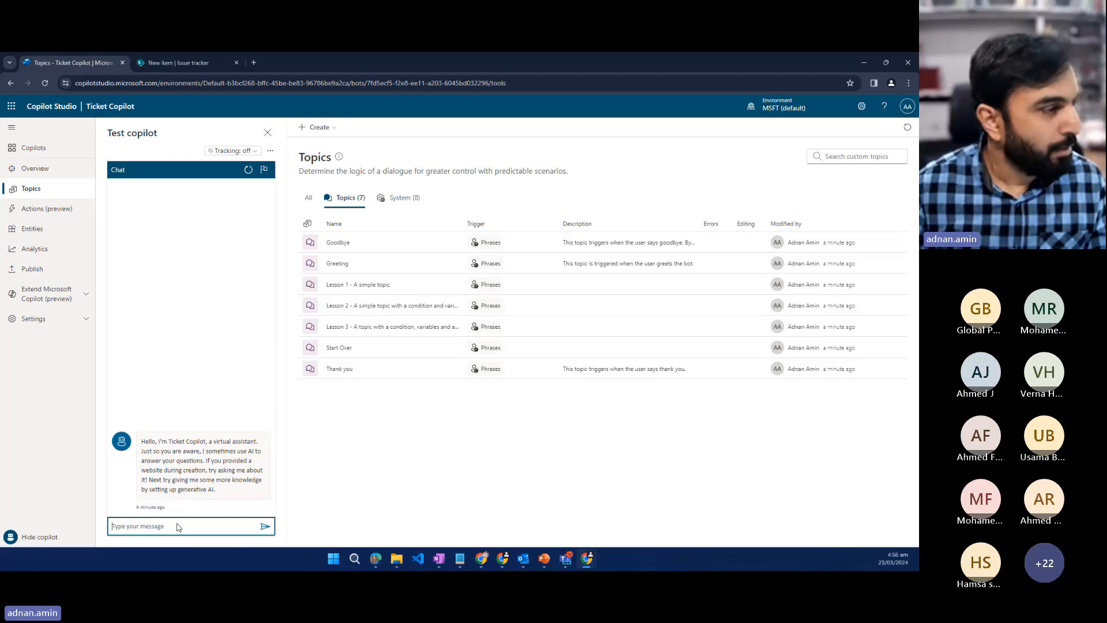
type("G")
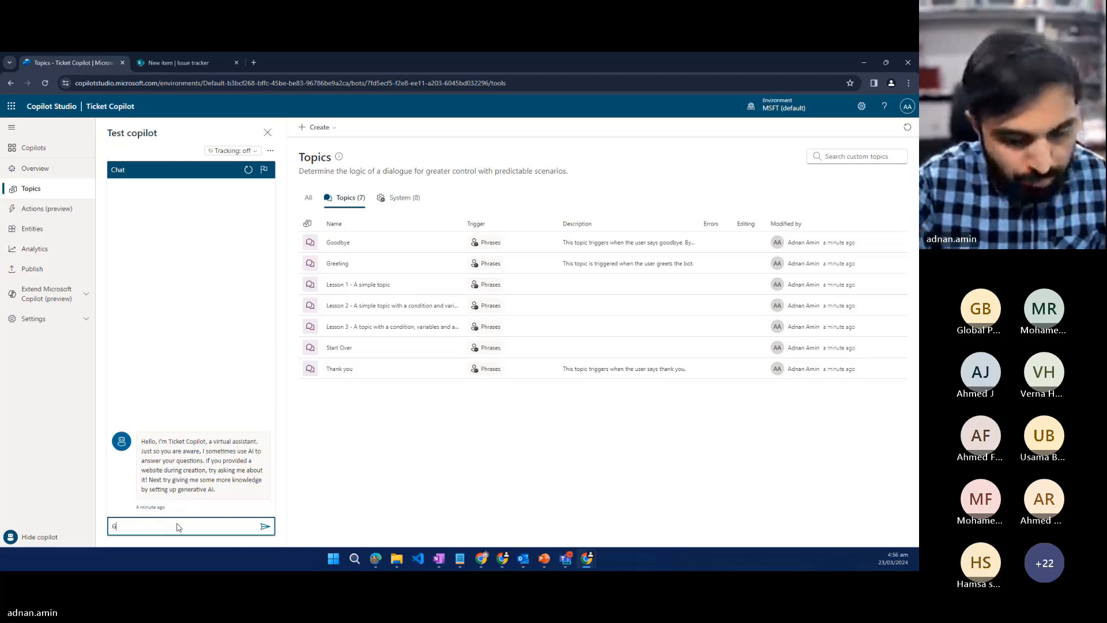
key("BackSpace")
type("hello")
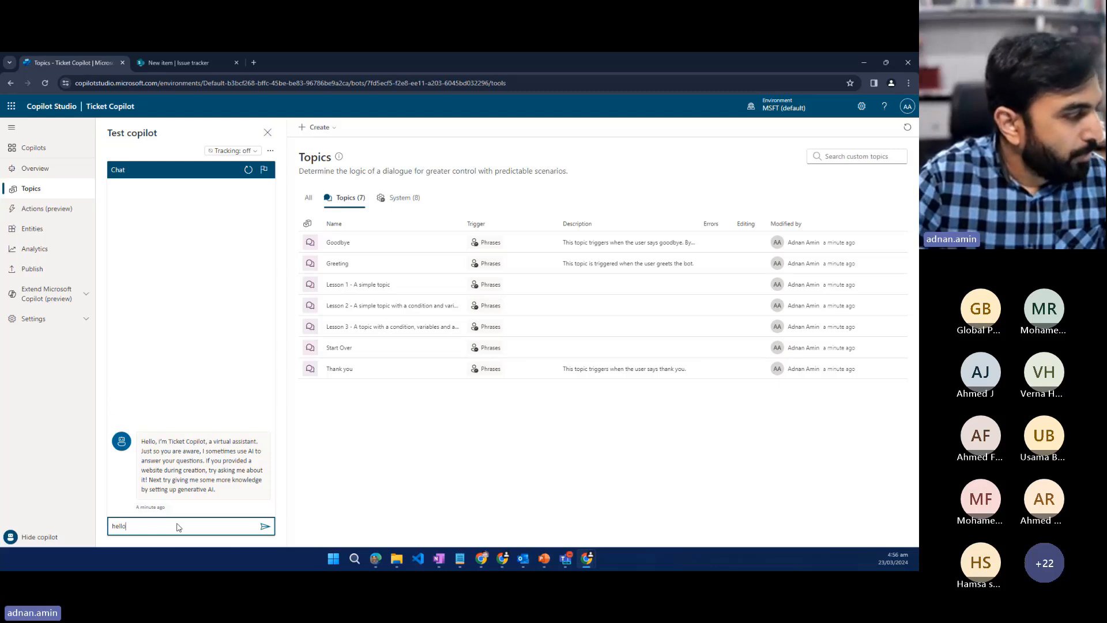
key("Return")
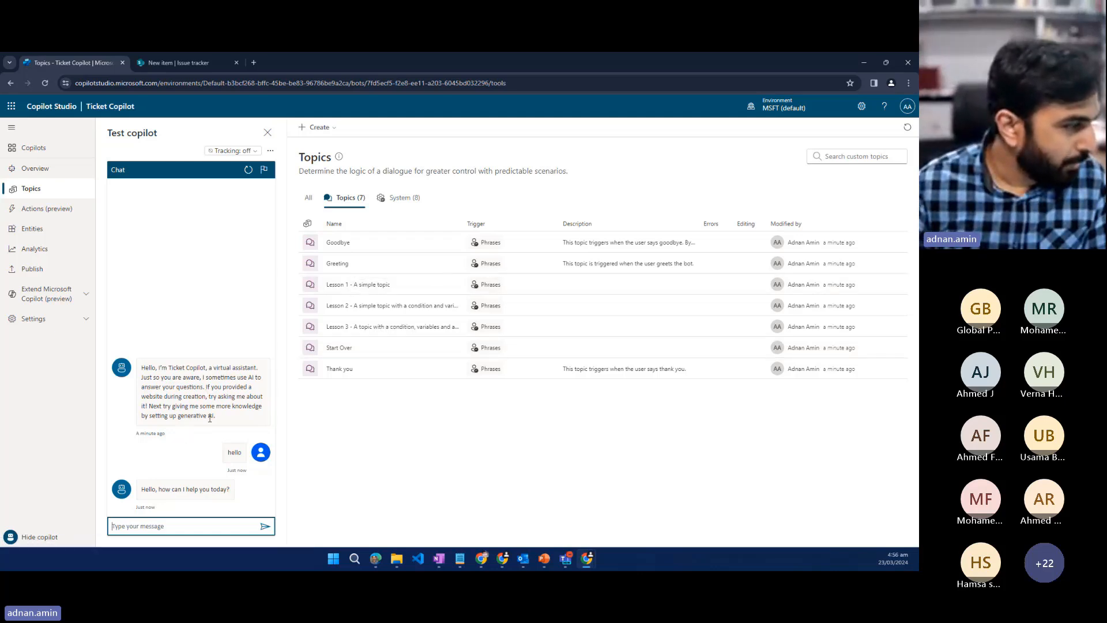
Step: Examine the Greeting topic that produced the test chat's reply, and return to the topics list
left_click(228, 456)
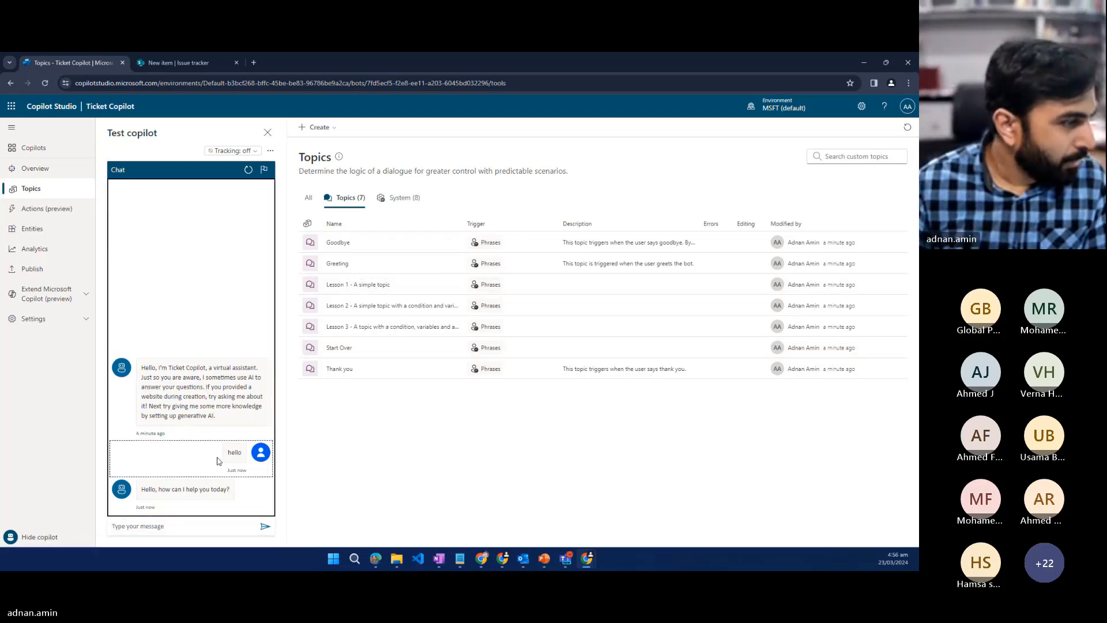
left_click(197, 480)
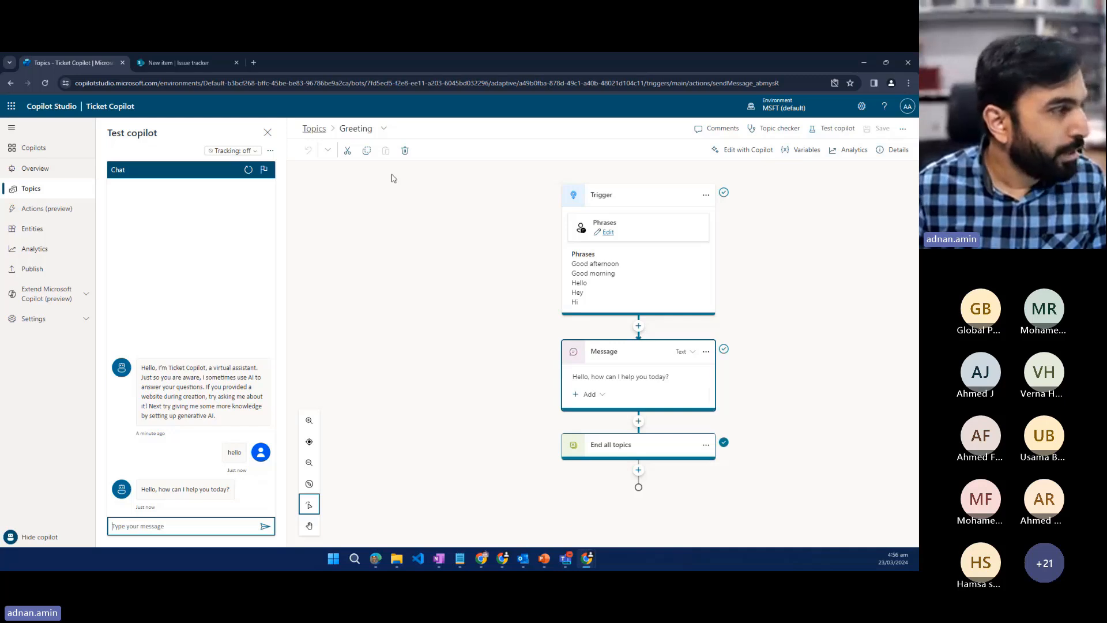
left_click(317, 134)
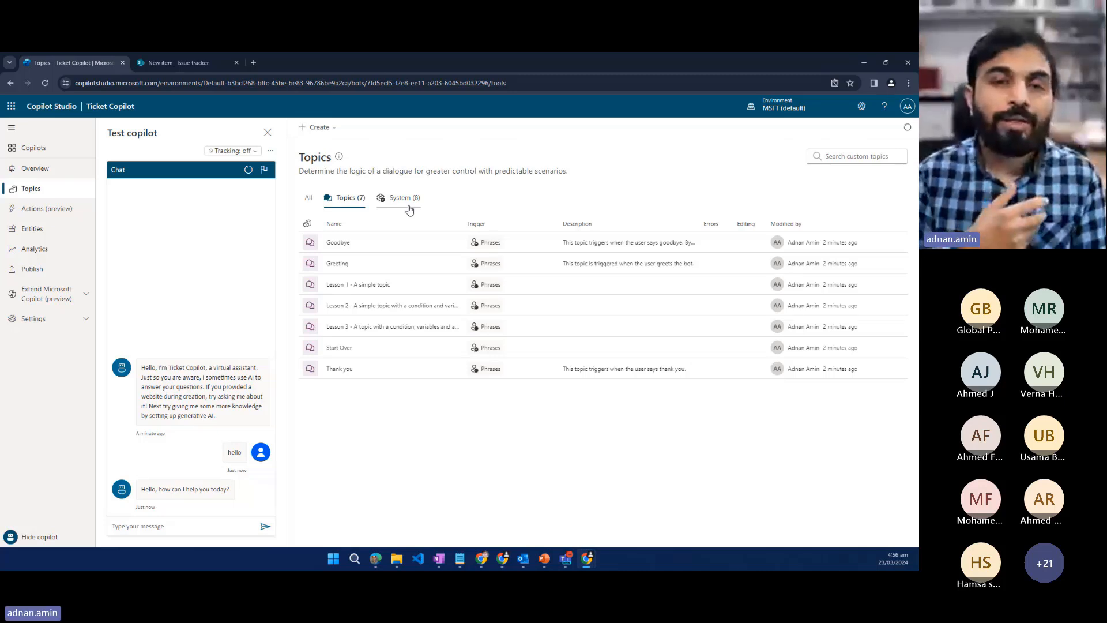
Step: Start a new topic created from a description with Copilot and name it "Issue Tracker topic"
left_click(321, 129)
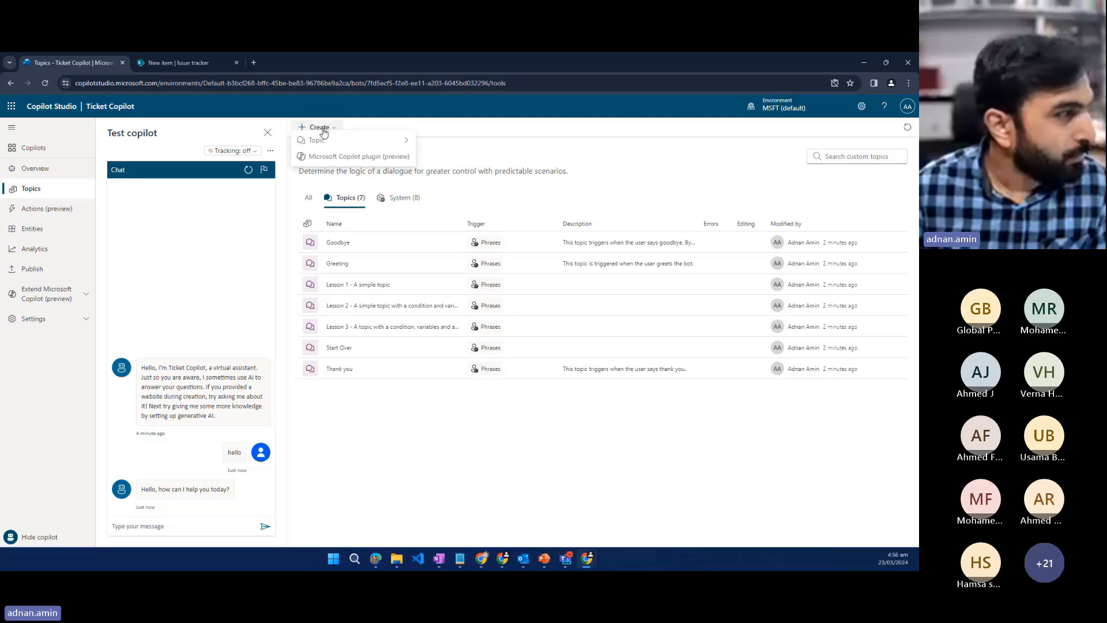
mouse_move(327, 148)
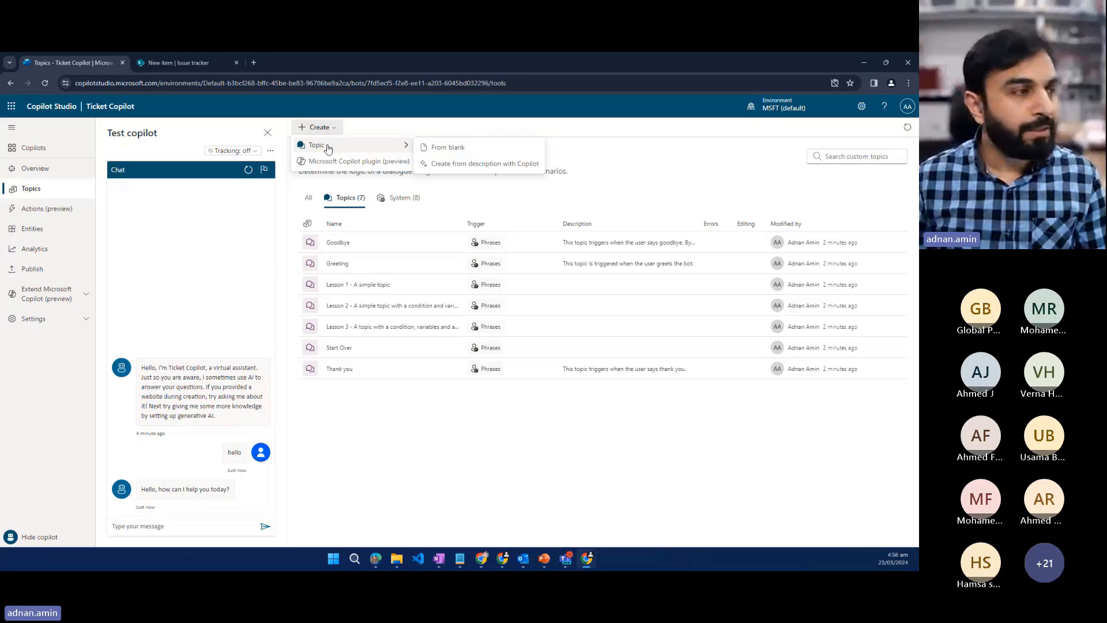
left_click(456, 166)
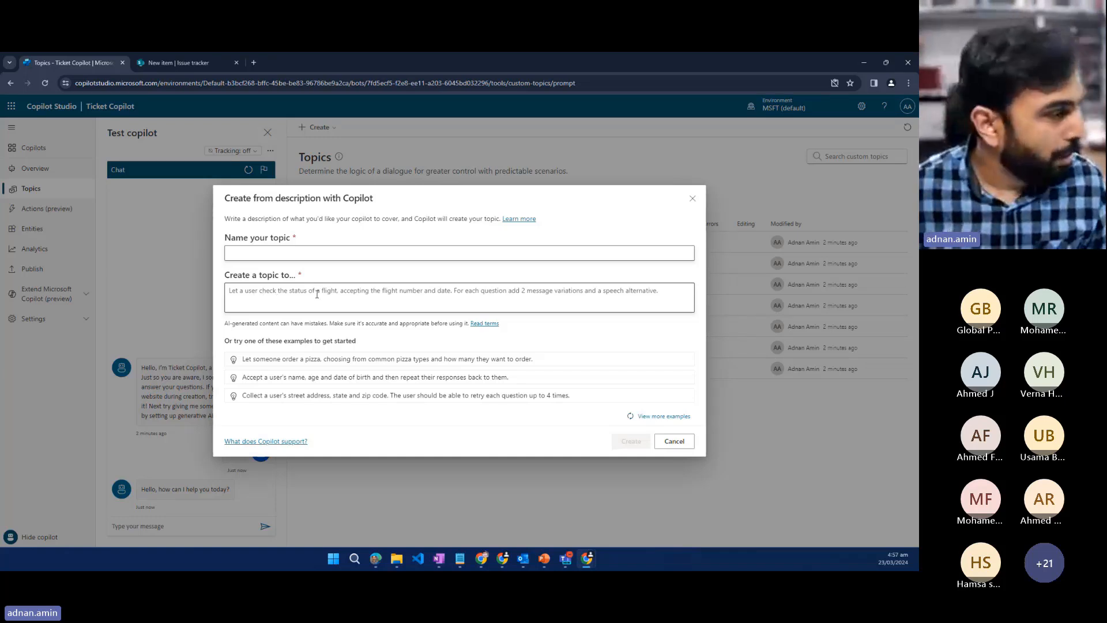
left_click(391, 253)
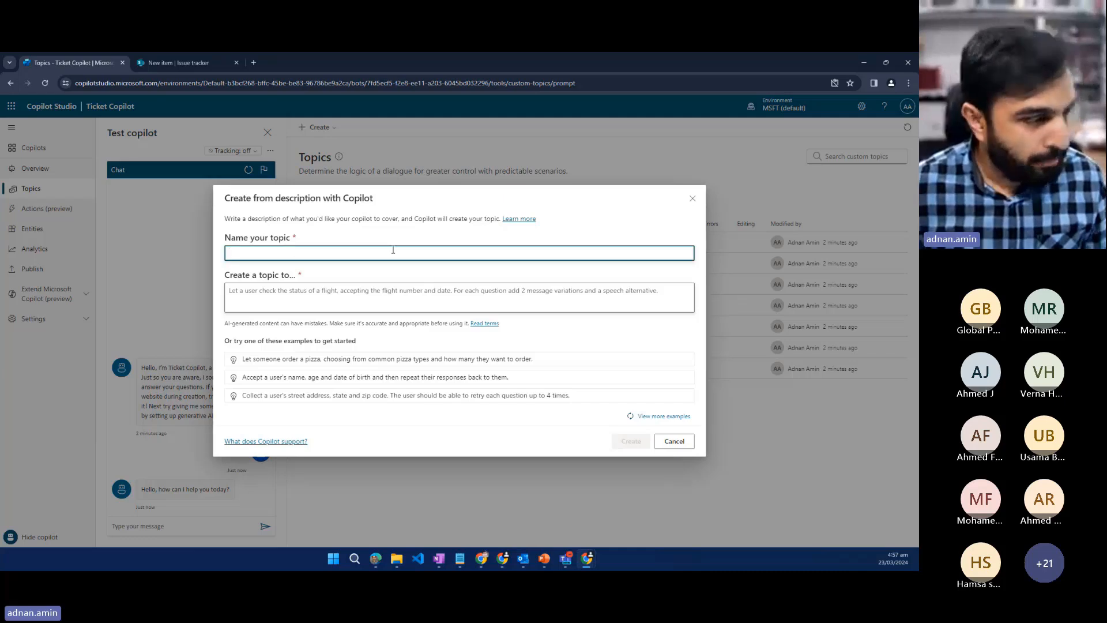
type("Iss")
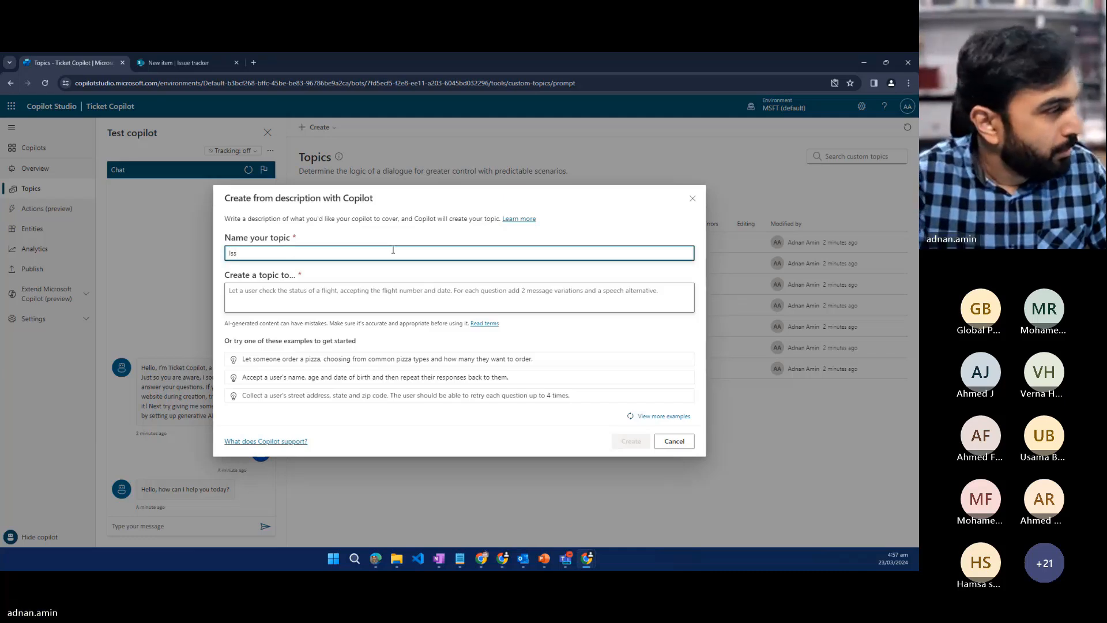
key("BackSpace")
key("BackSpace")
type("Is")
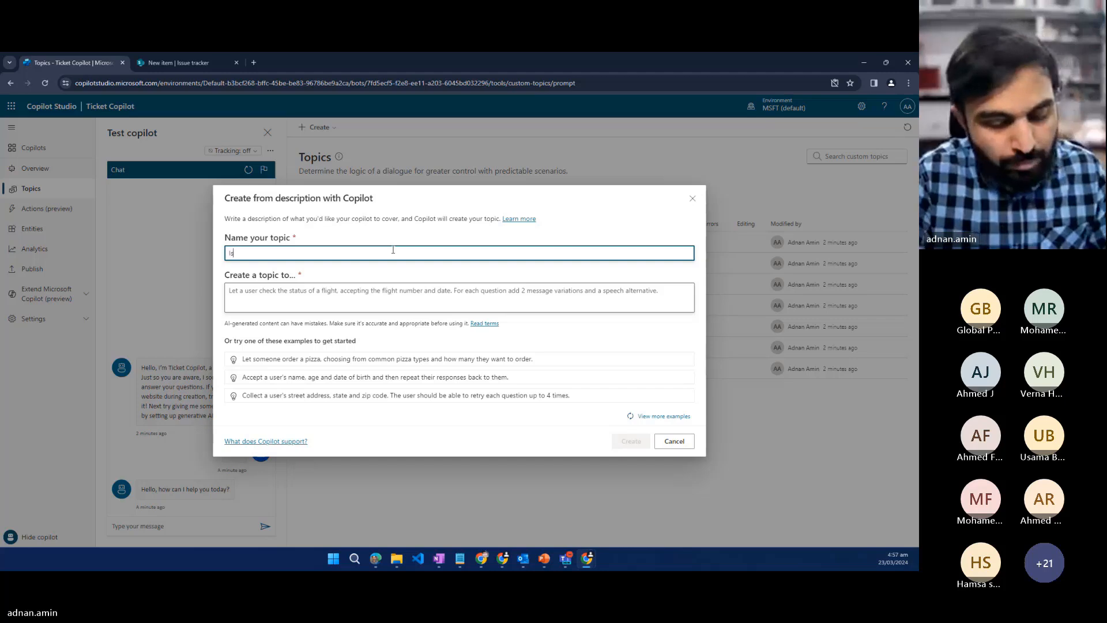
type("sue ")
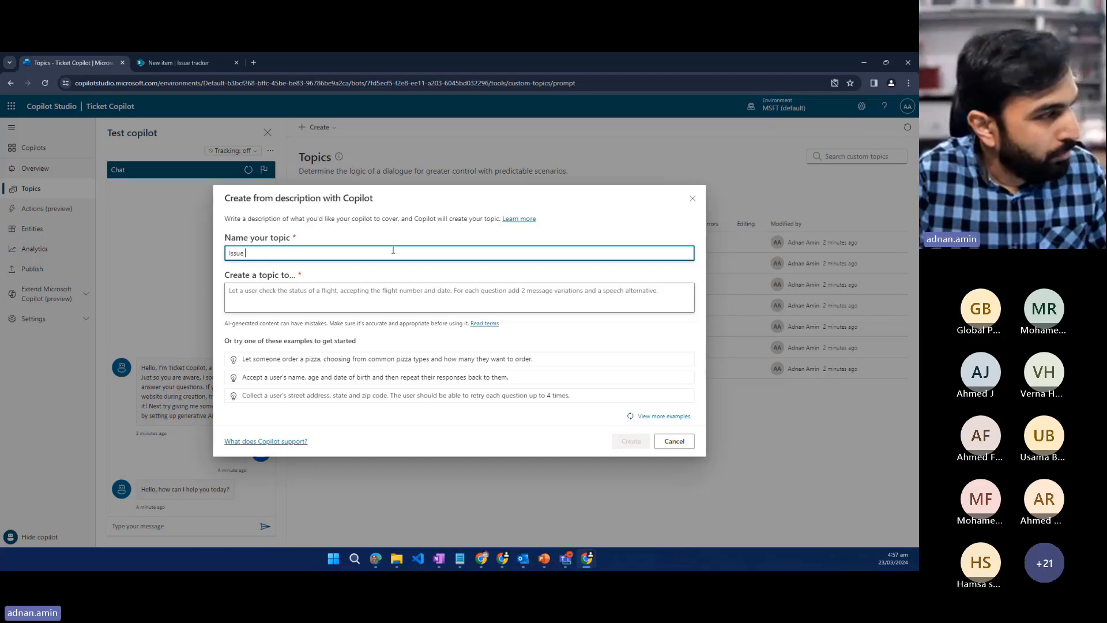
type("Tracker t")
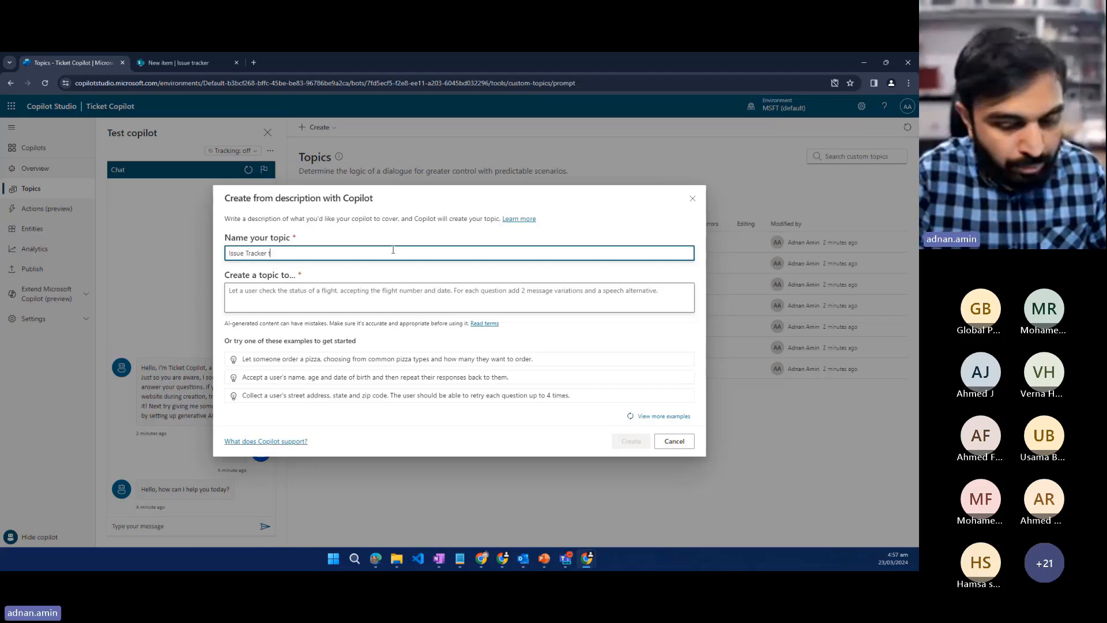
type("opic")
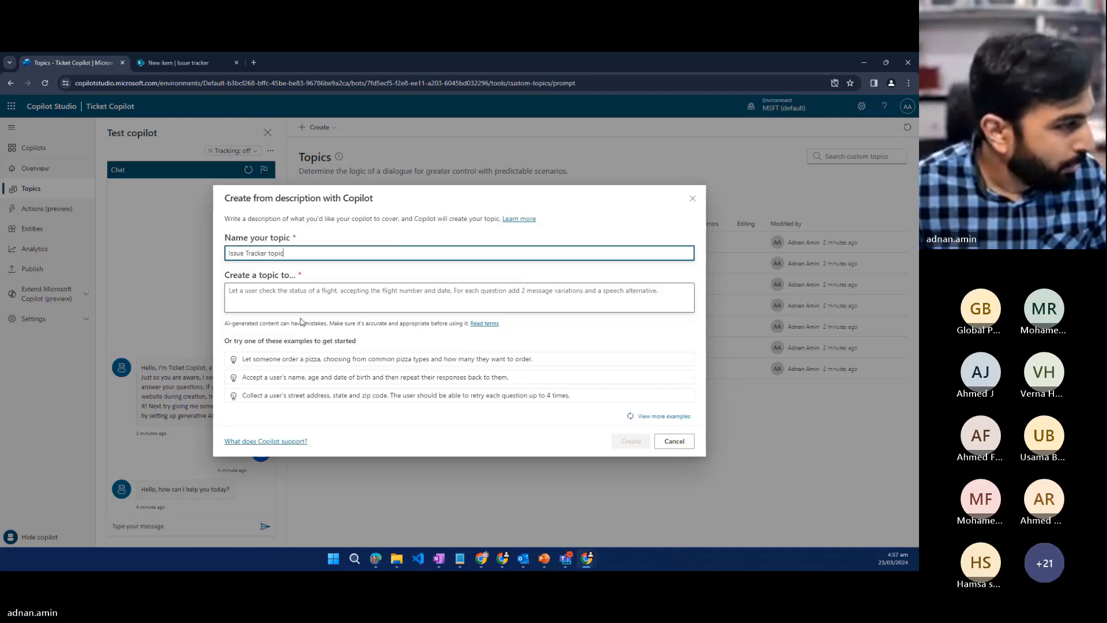
Step: Create the topic from the description "Let a user to submit an issue to helpdesk. Take Issue Title and Description from the user."
left_click(311, 294)
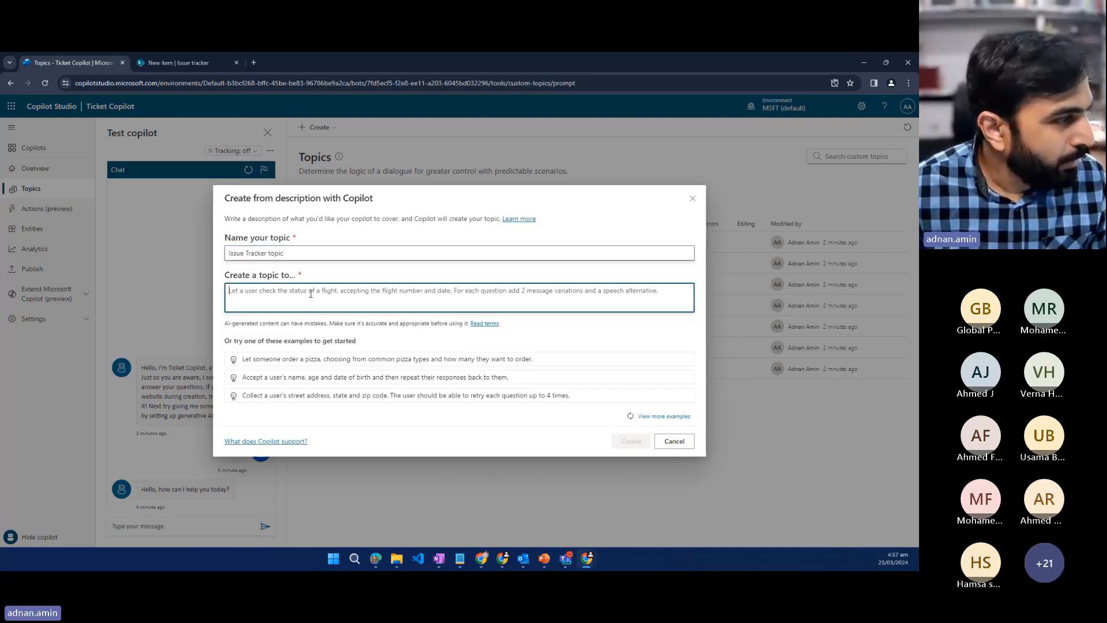
type("Let a ")
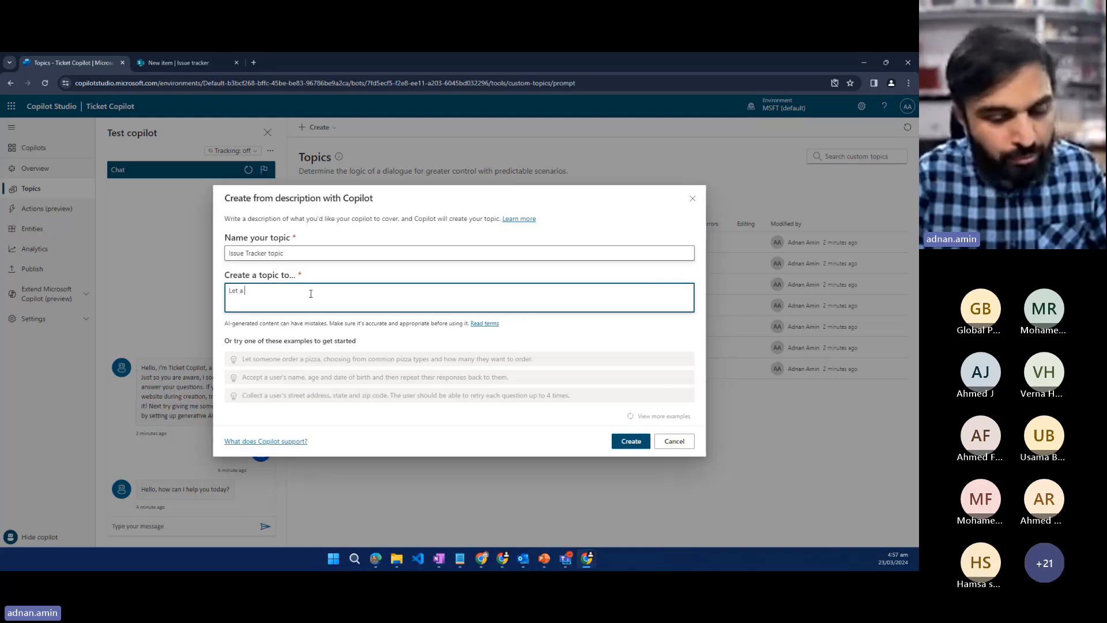
type("user t")
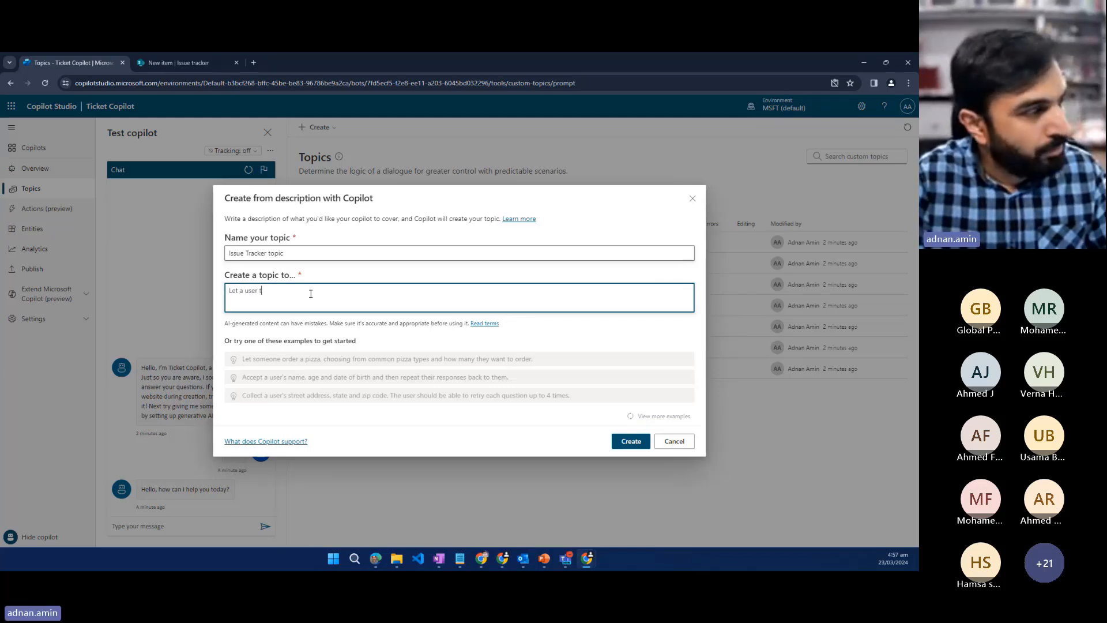
type("o cu")
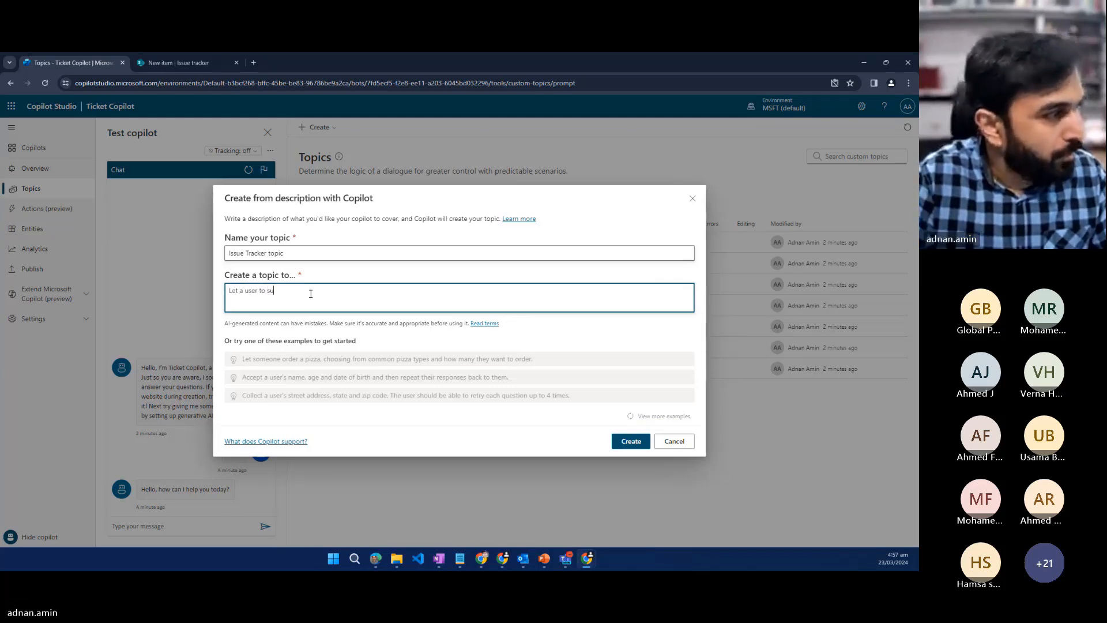
type("bmit an i")
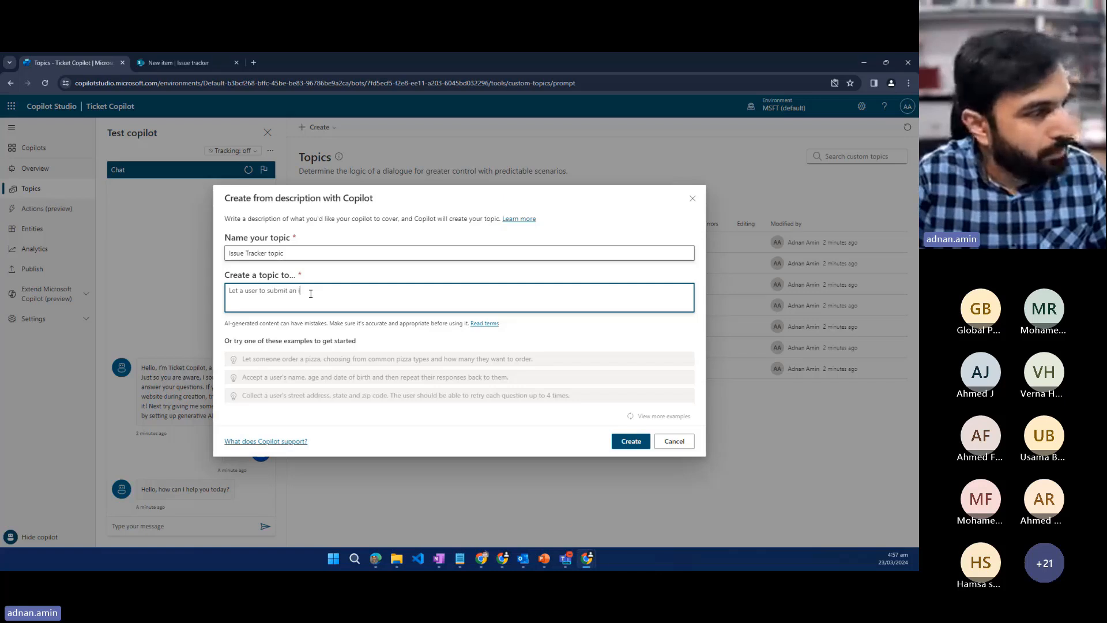
type("ssue to help")
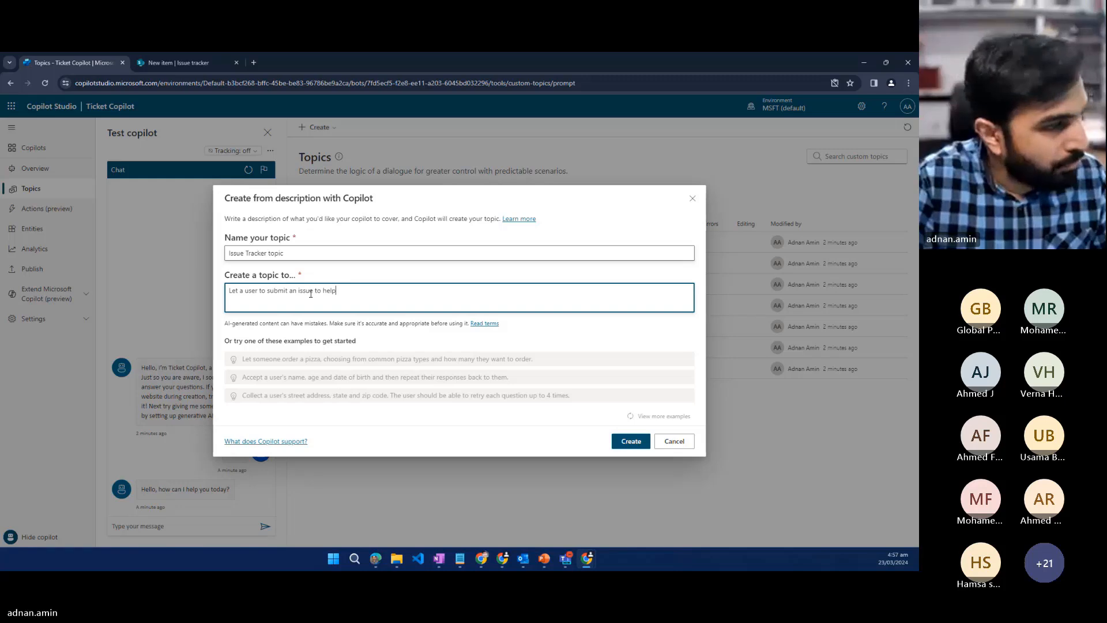
type("desk.")
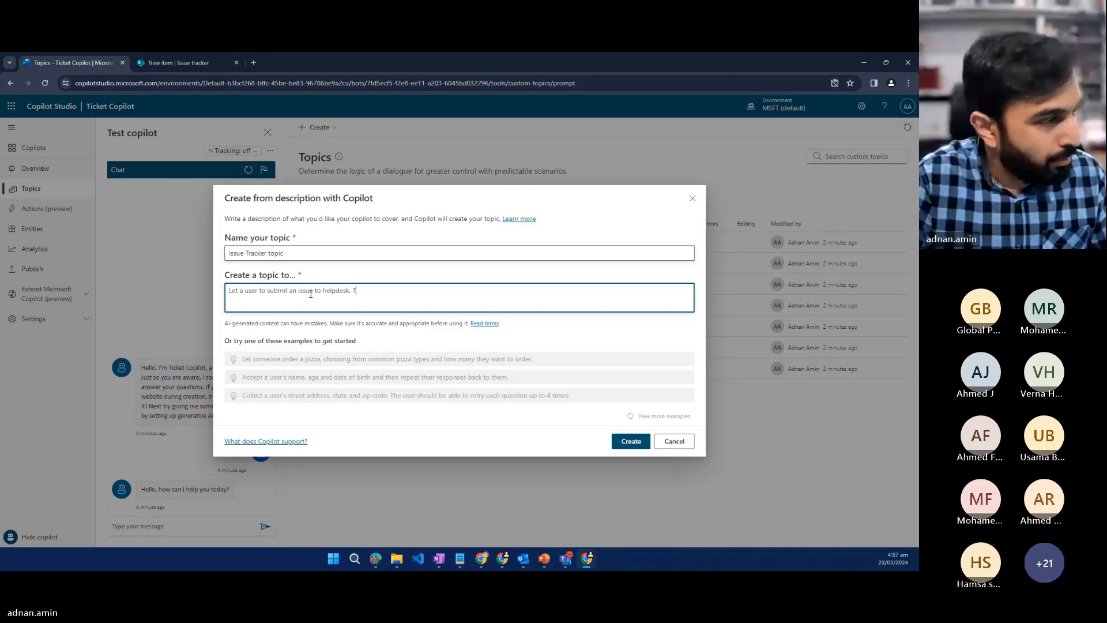
type(" Ta")
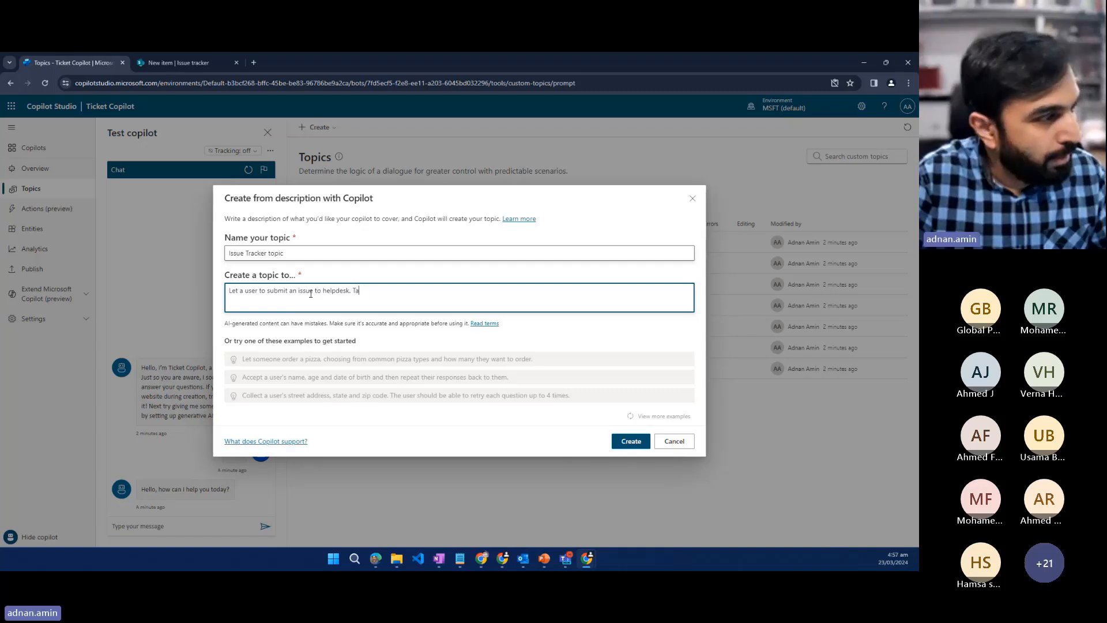
type("ke Issue ")
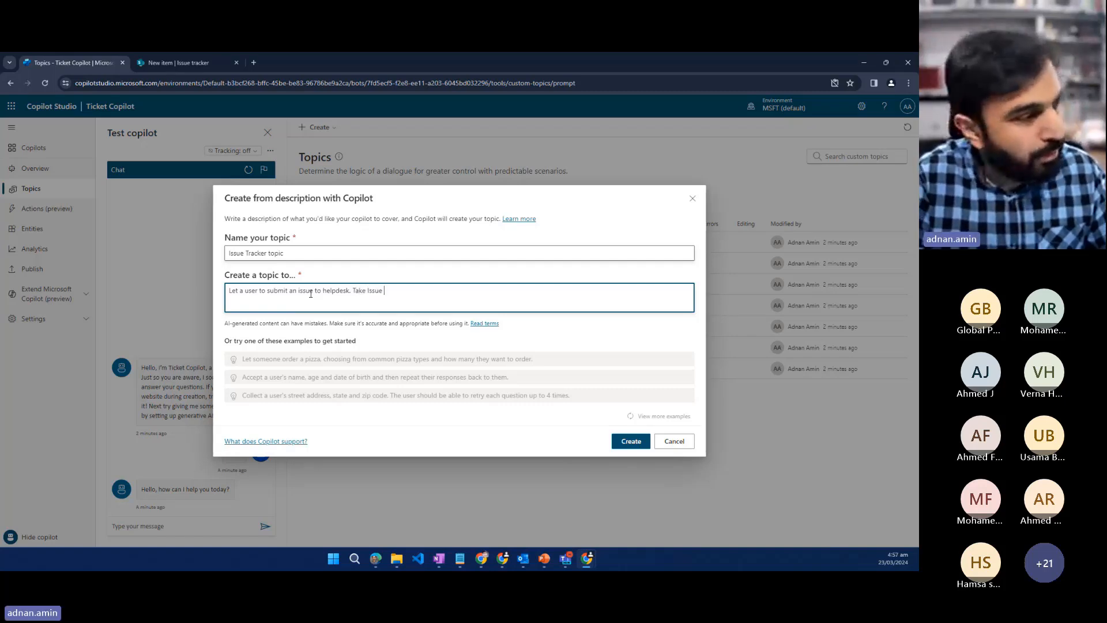
type("Title and ")
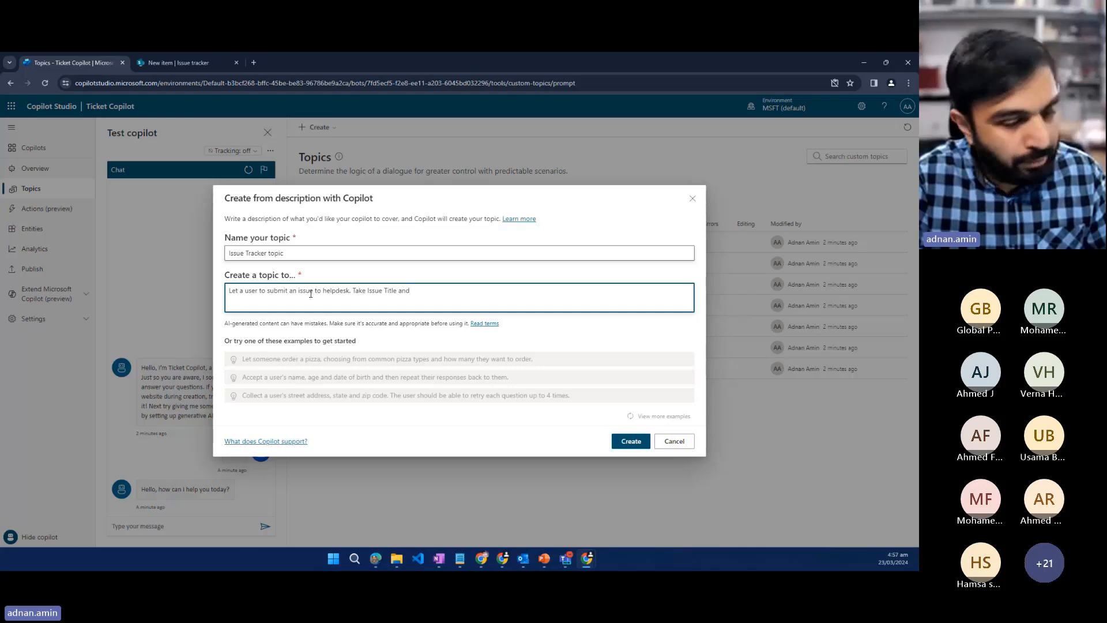
type("Des")
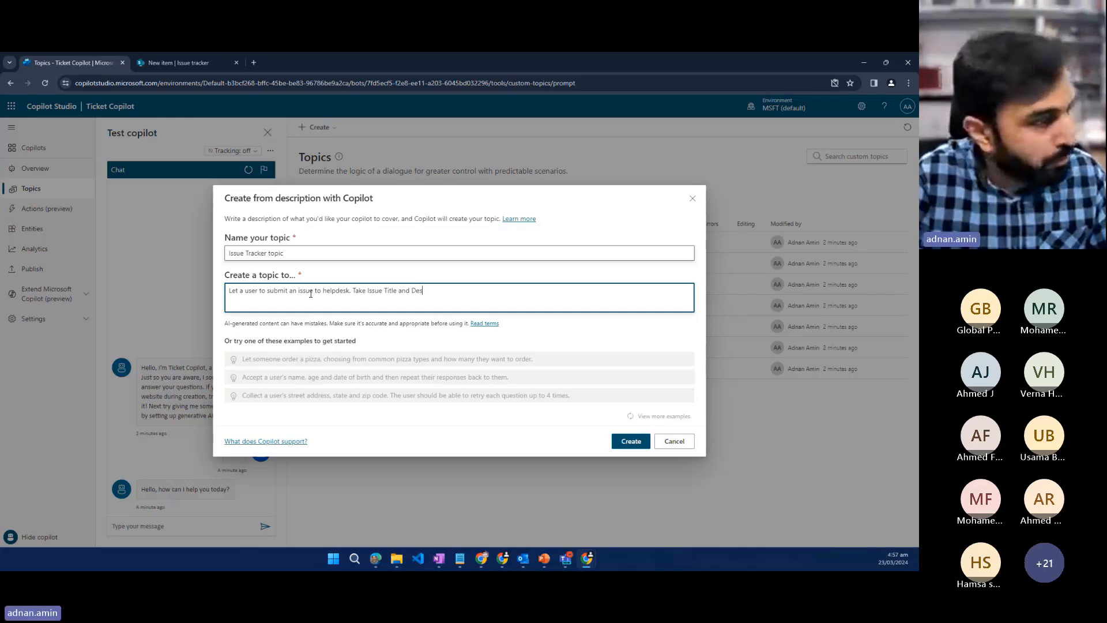
type("cript")
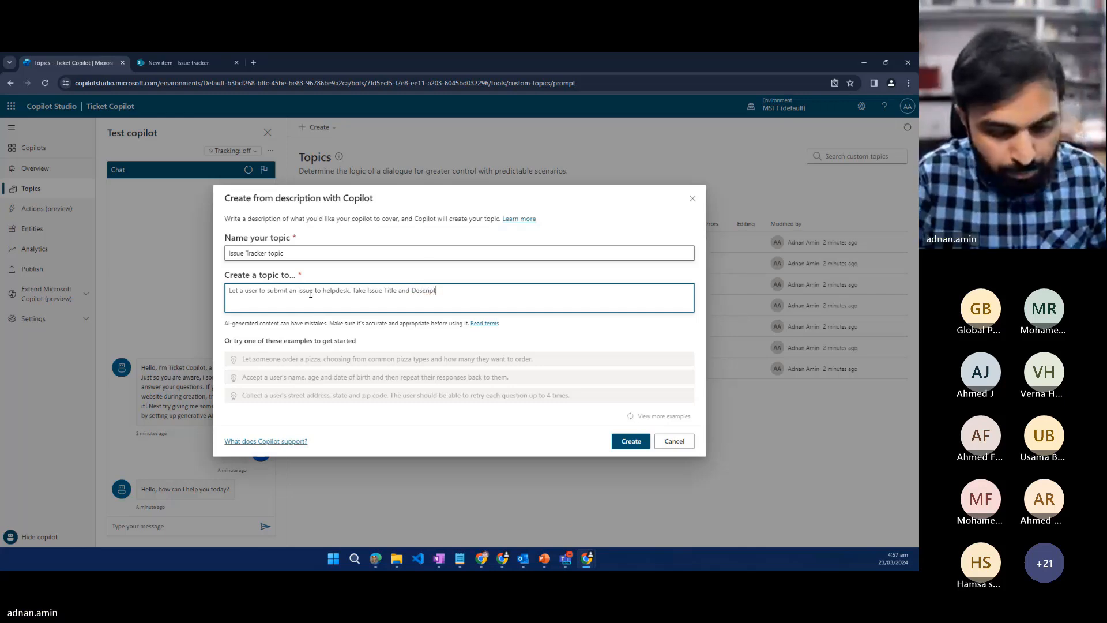
type("ion f")
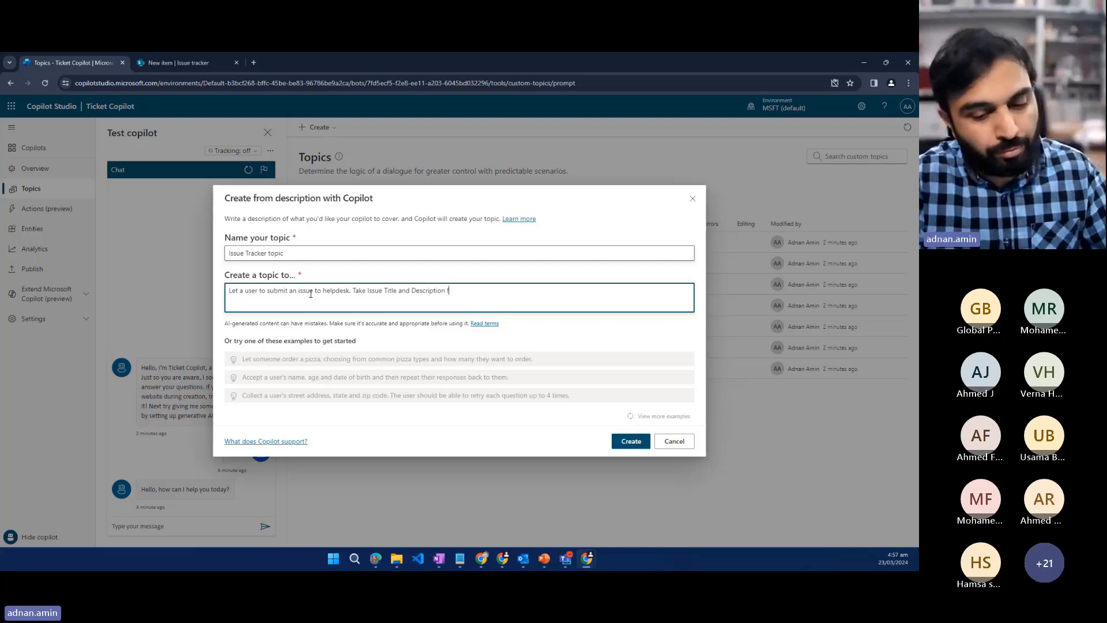
type("rom the user.")
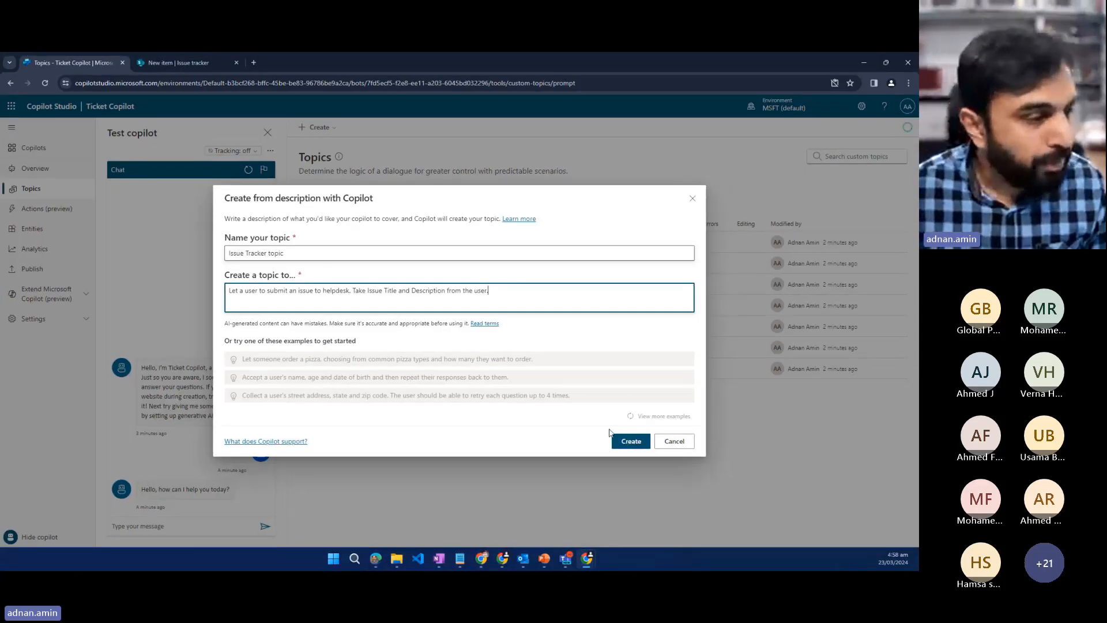
left_click(631, 442)
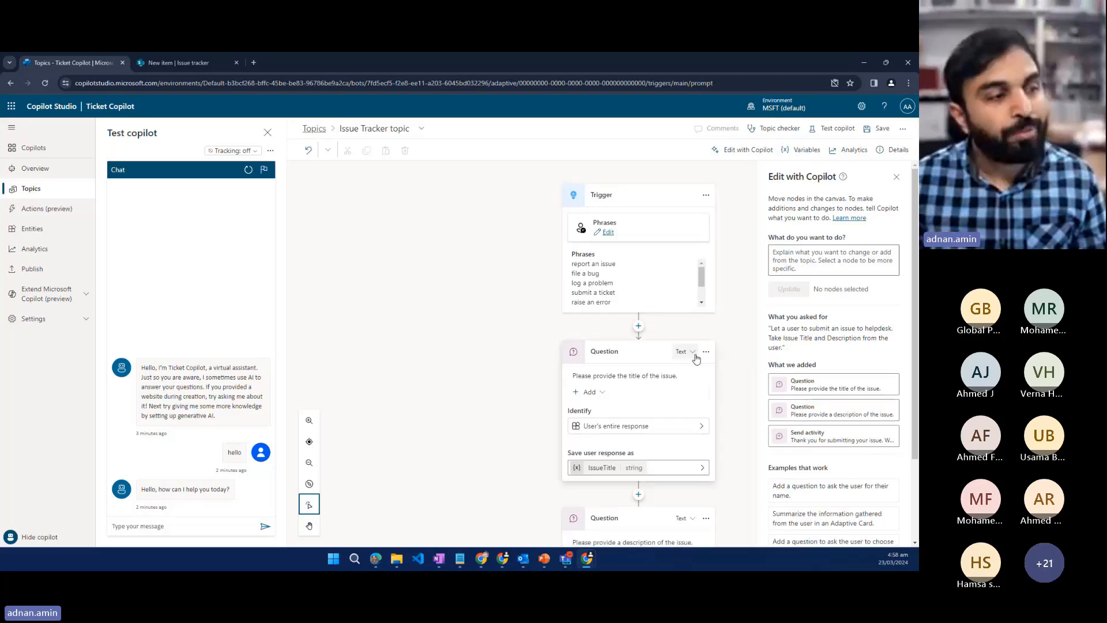
Step: Look over the generated topic's trigger phrases, questions and closing message, and send "I have an issue" in the test chat
scroll(704, 362, "down", 2)
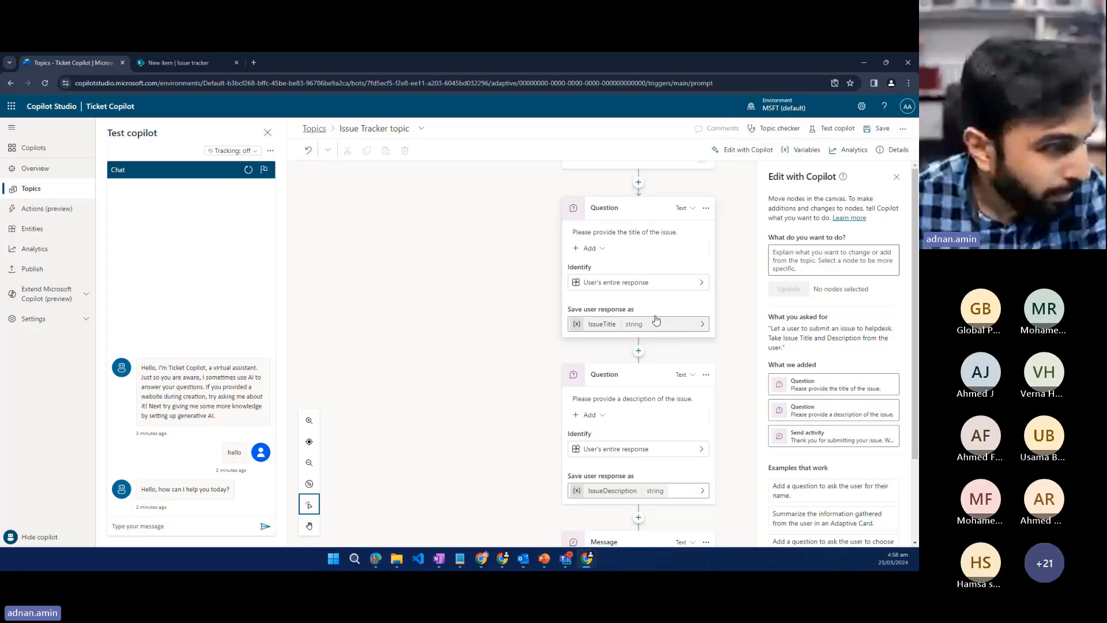
scroll(640, 263, "up", 3)
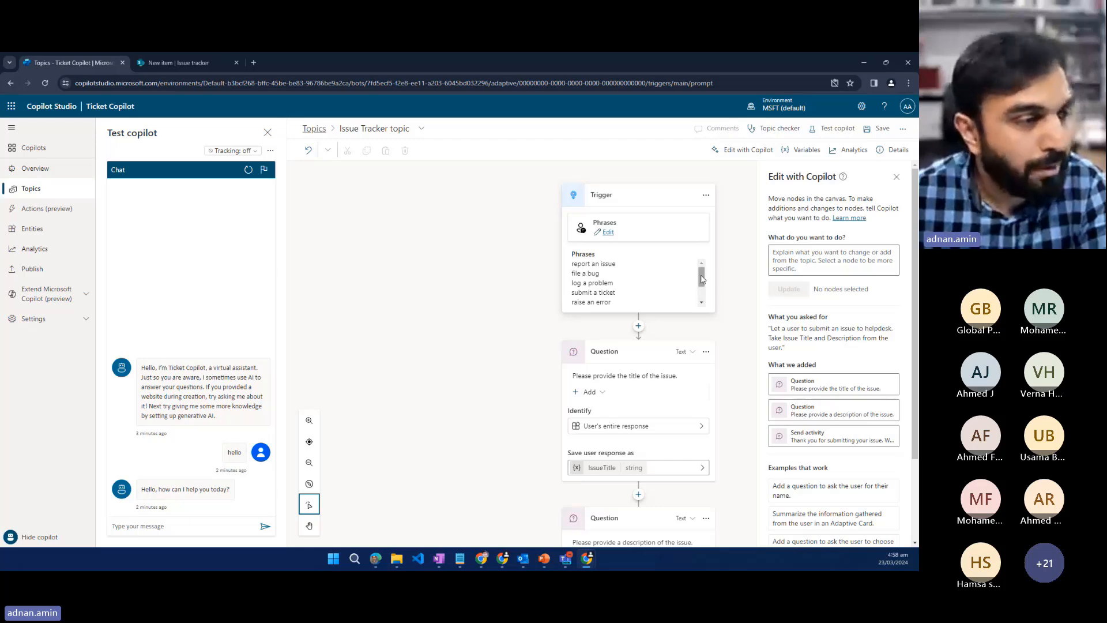
left_click_drag(702, 277, 702, 280)
scroll(635, 323, "down", 4)
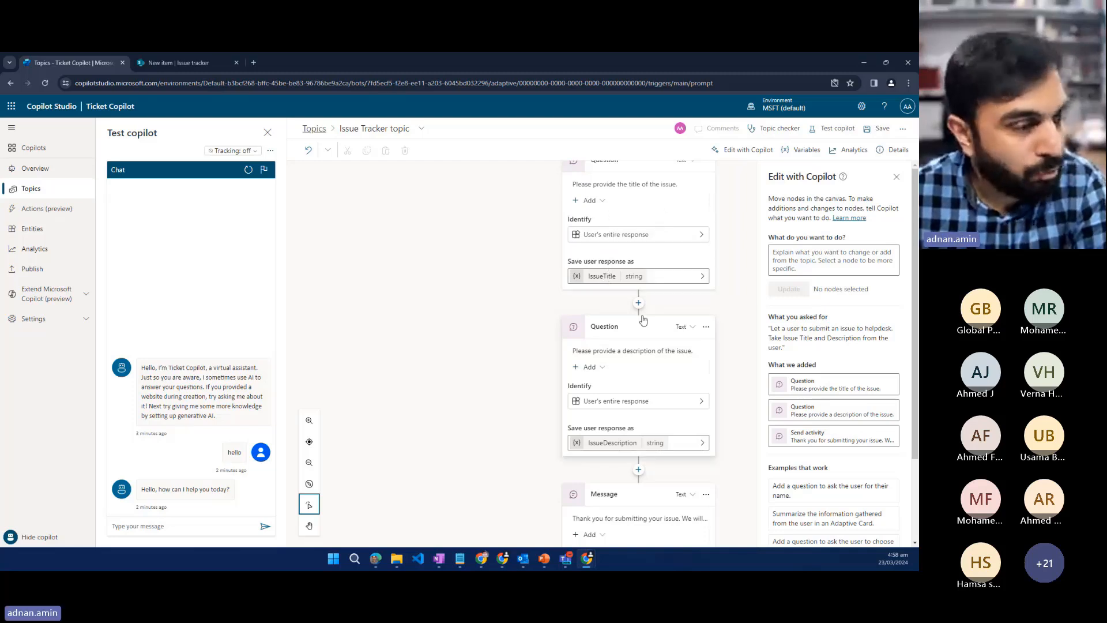
scroll(644, 320, "down", 1)
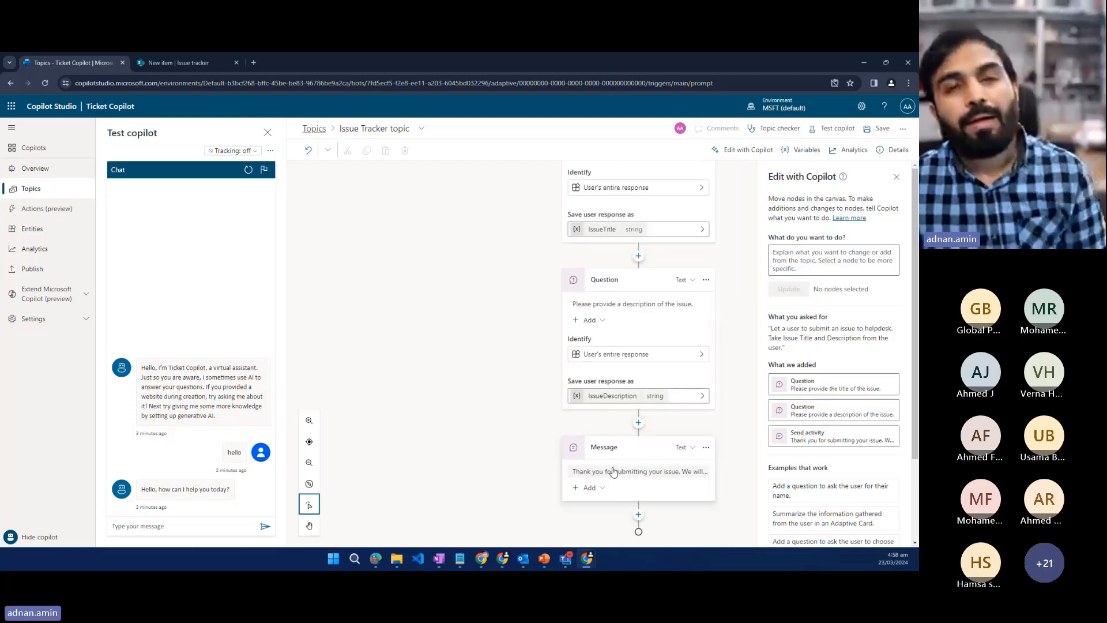
left_click(159, 528)
type("I")
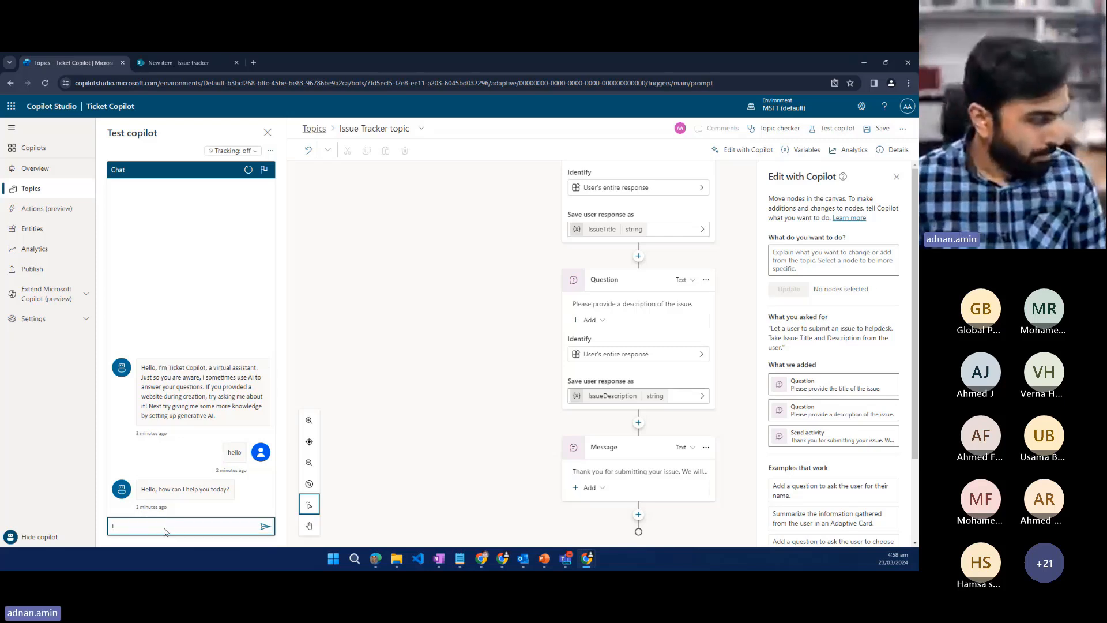
type(" have an issue")
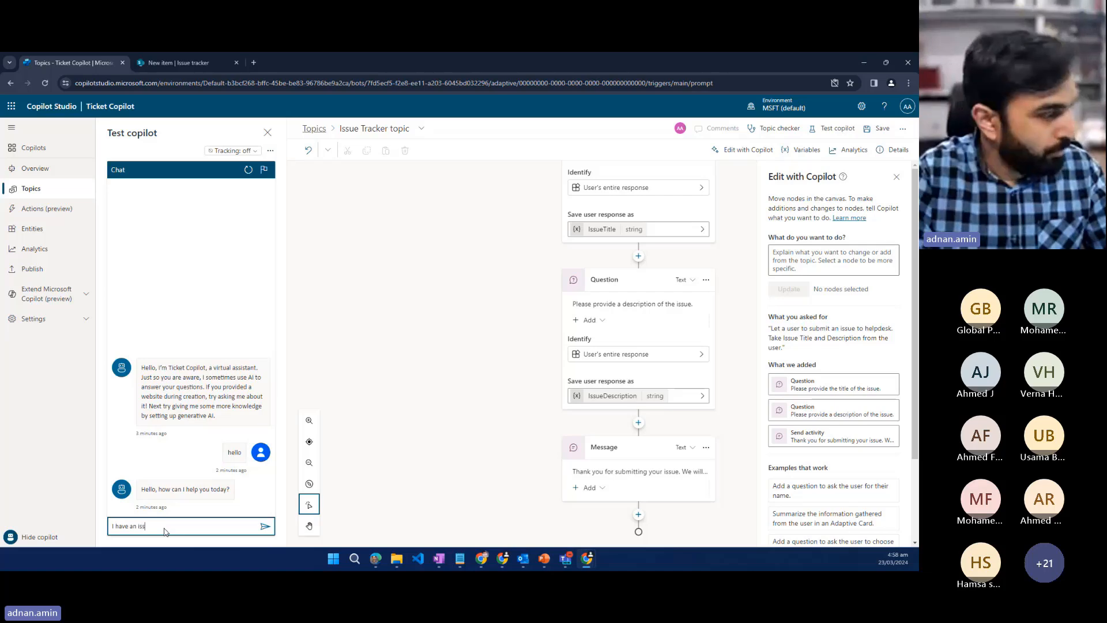
key("Return")
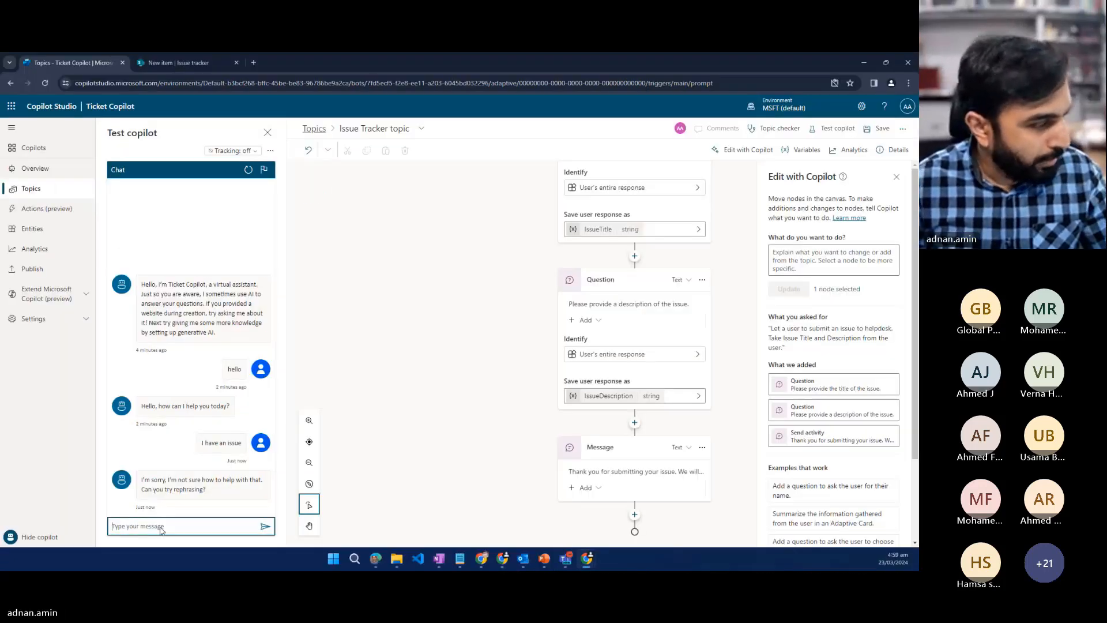
Step: Send the rephrased request "I need to submit a ticket" in the test chat
type("I need")
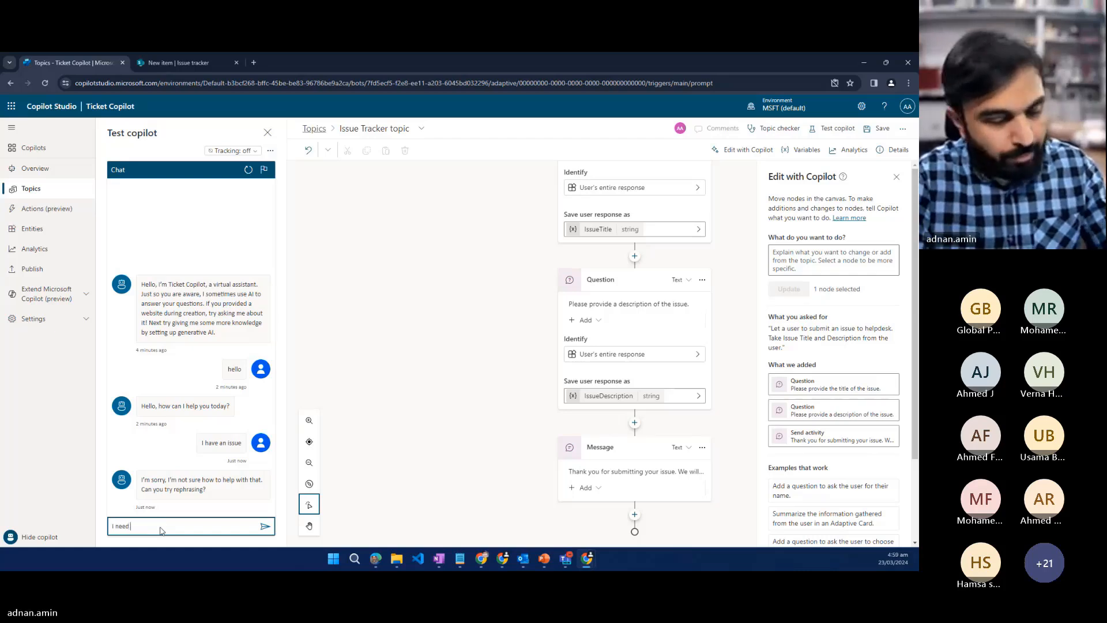
type(" to submit a")
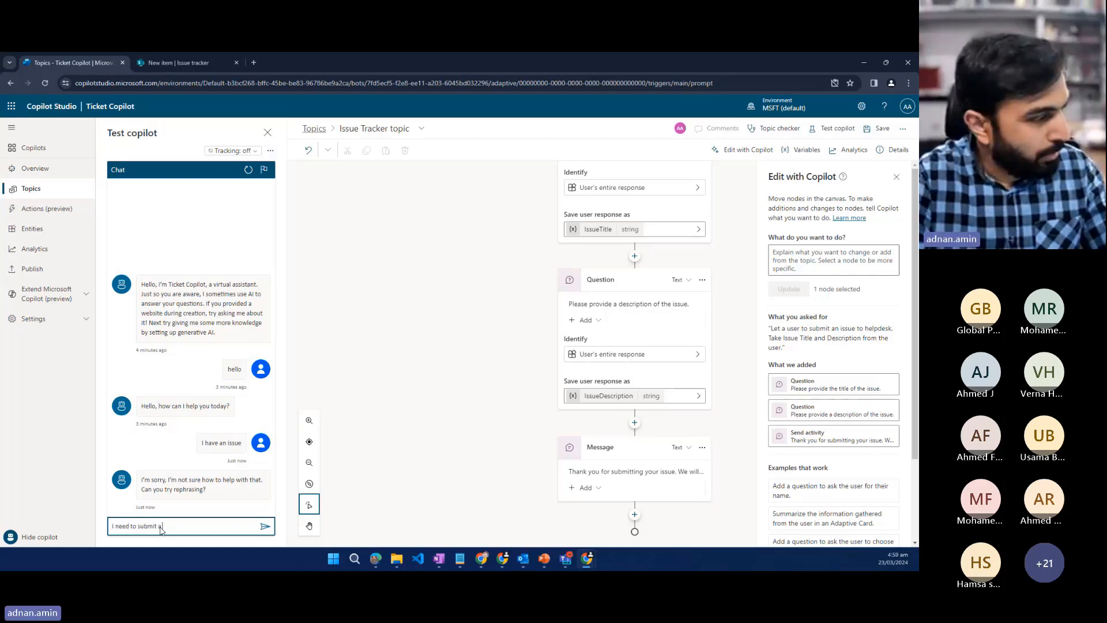
type(" ticket")
key("Return")
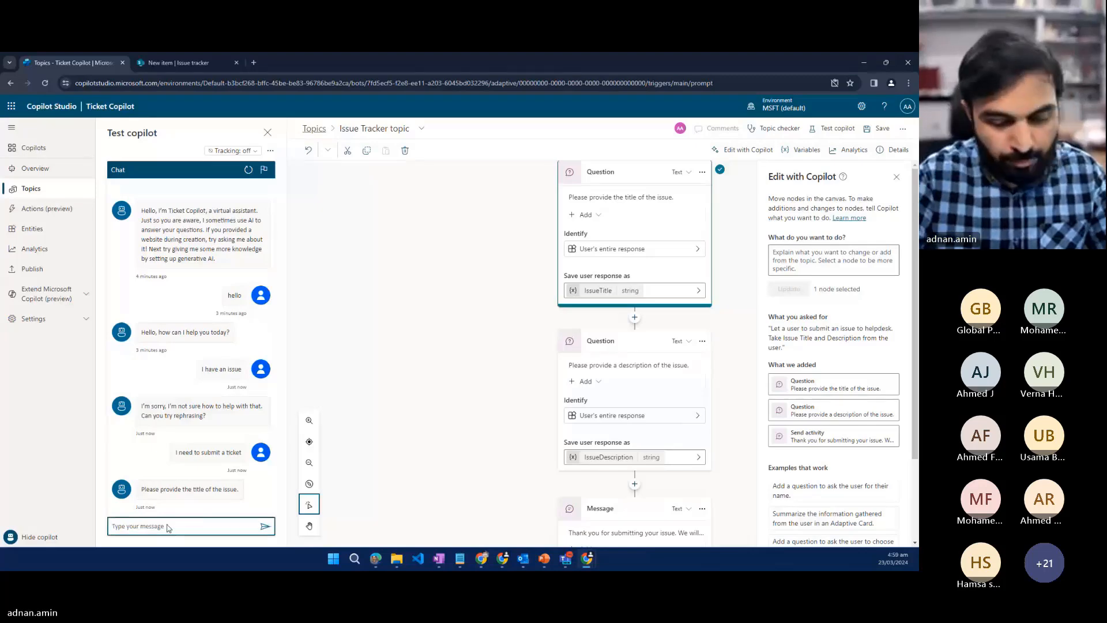
Step: Answer the test chat's questions with "Laptop" as the issue title and "some desc" as the description
type("Lap")
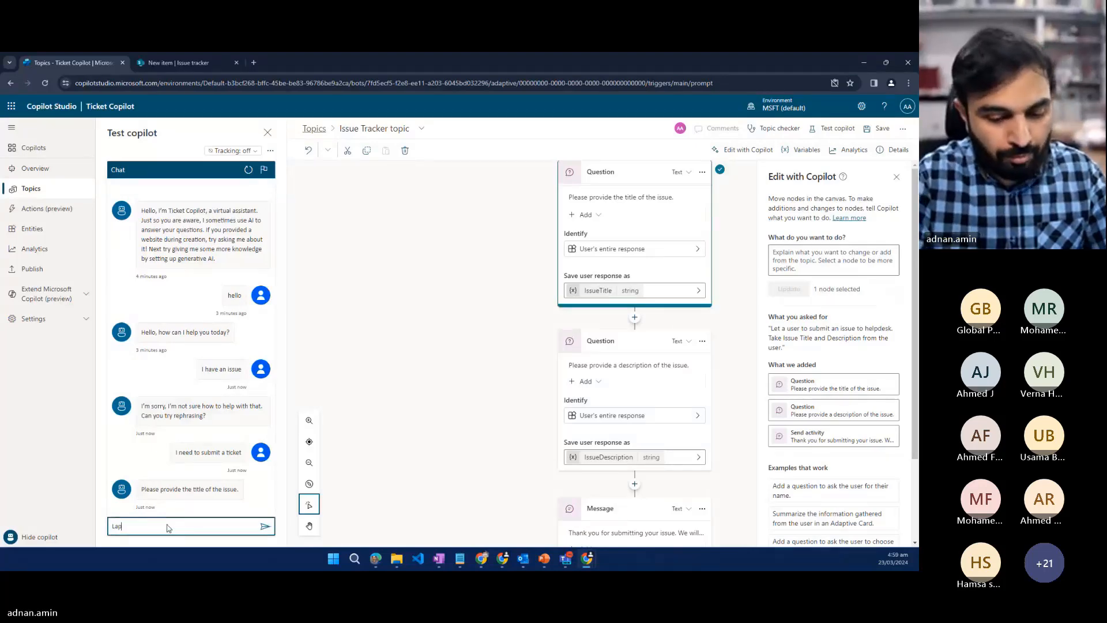
type("top")
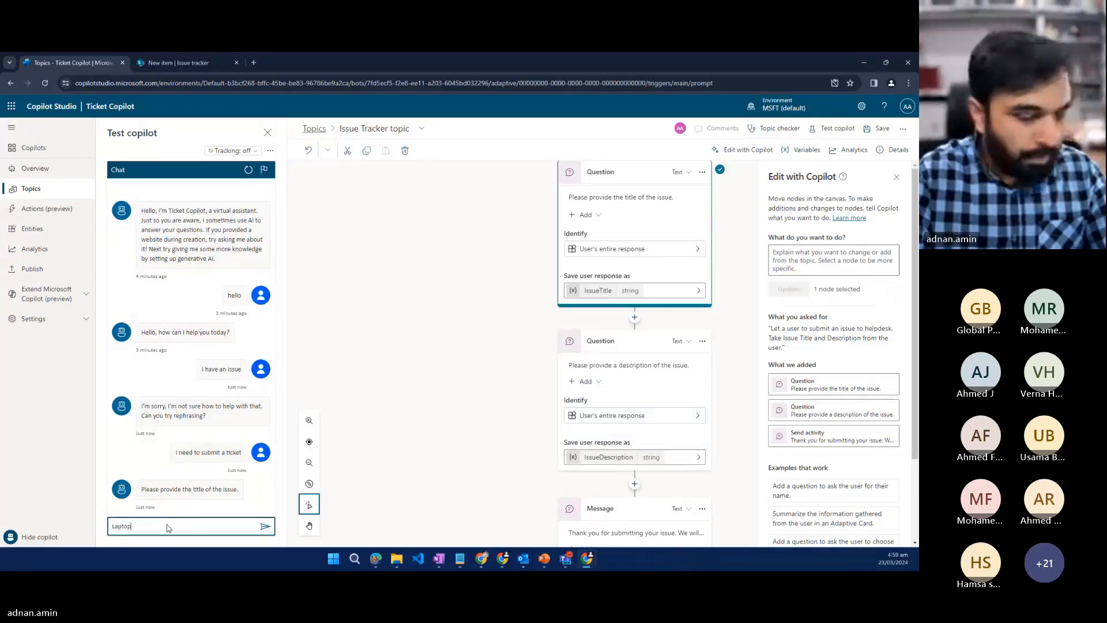
key("Return")
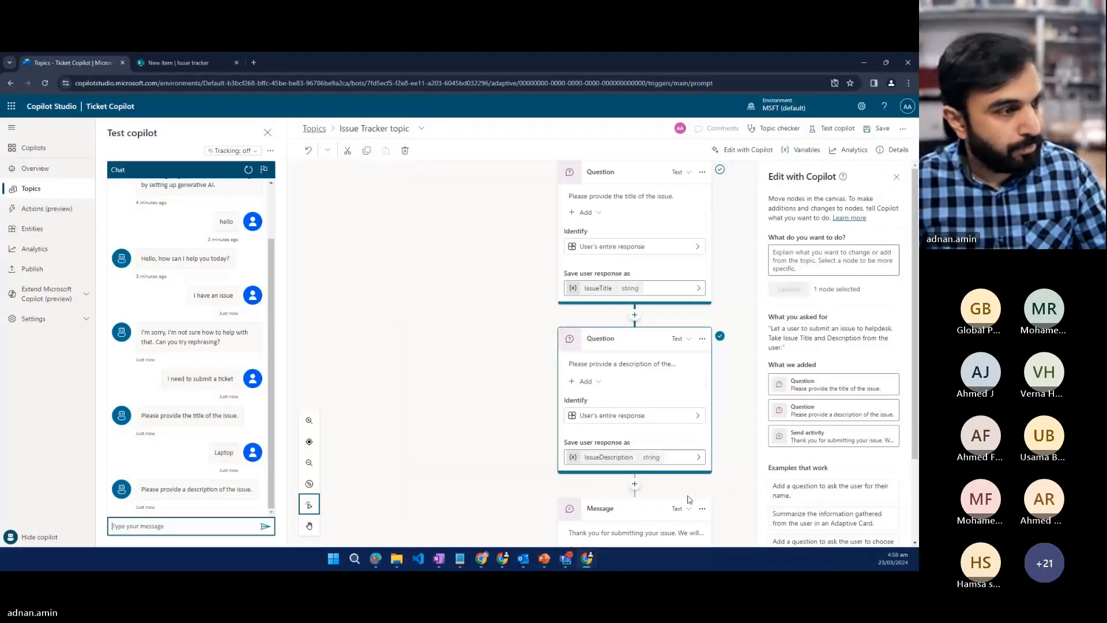
left_click(169, 526)
type("some desc")
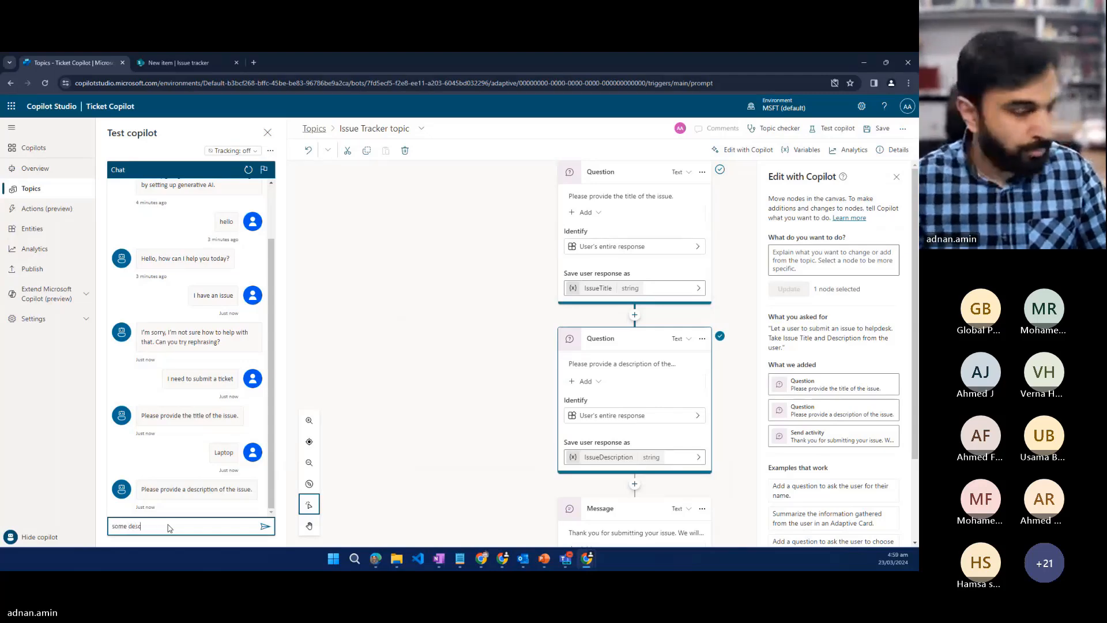
key("Return")
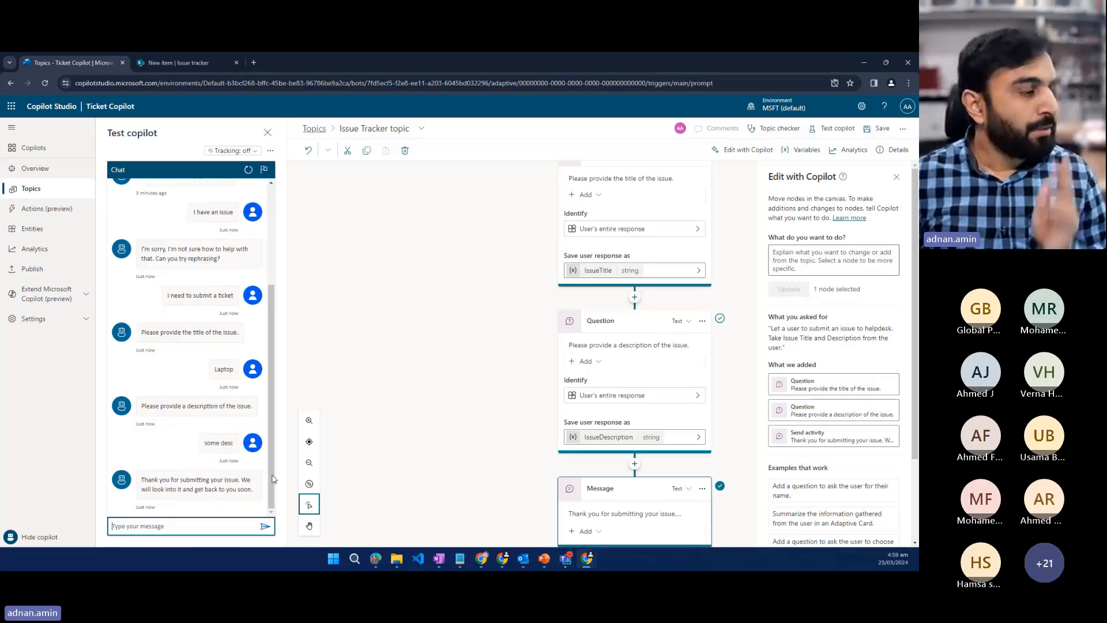
Step: Close the Edit with Copilot pane and call an action after the topic's final message that creates a new flow in Power Automate
scroll(445, 439, "down", 1)
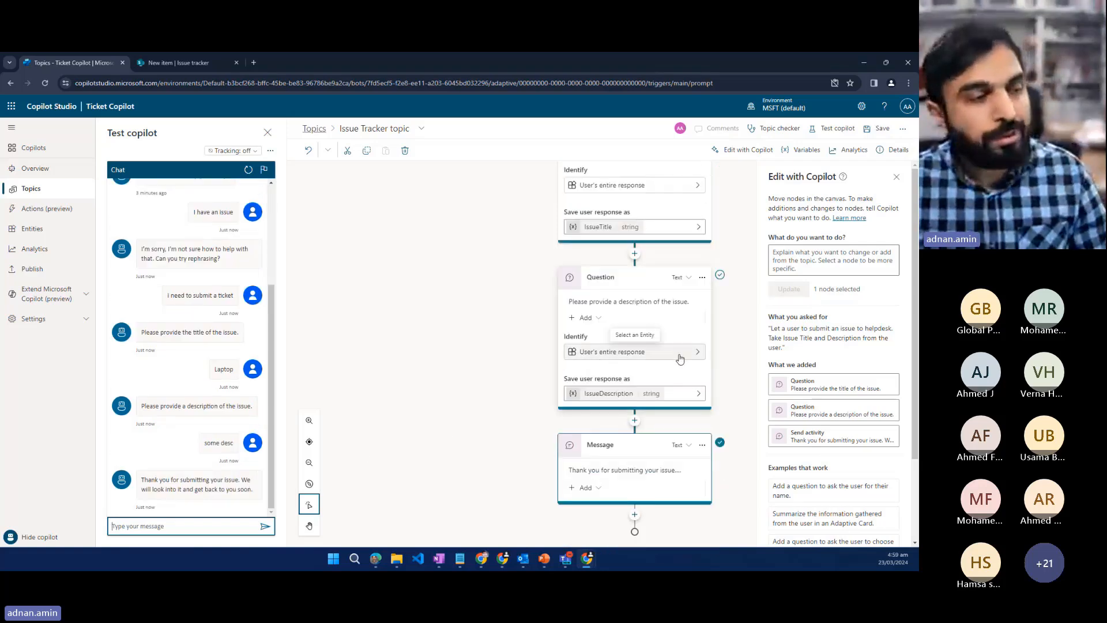
left_click(898, 178)
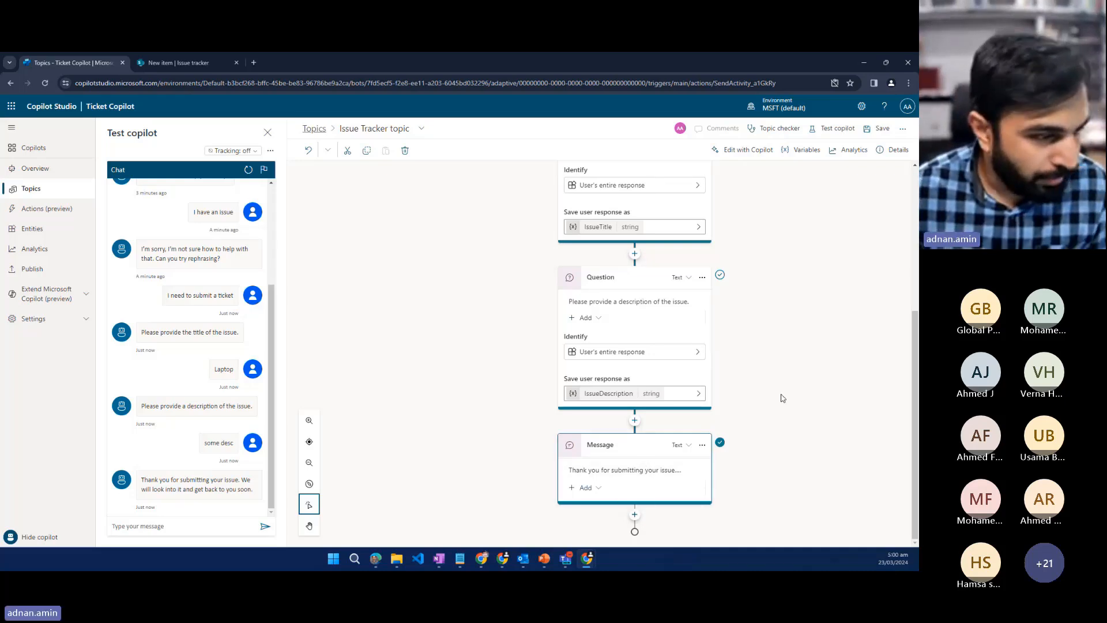
left_click(635, 516)
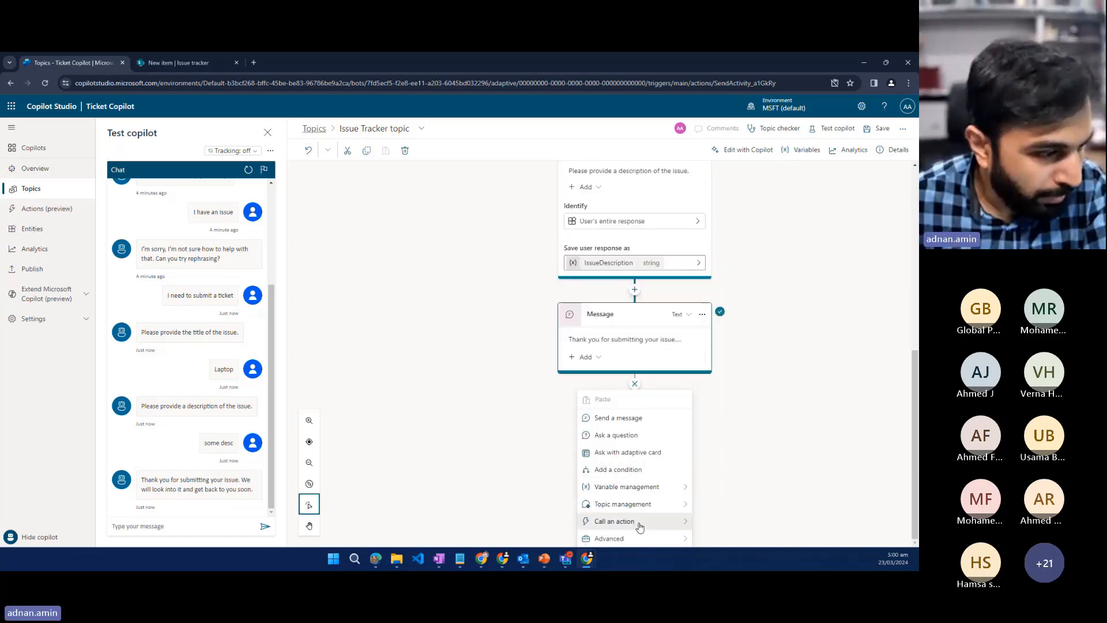
left_click(685, 523)
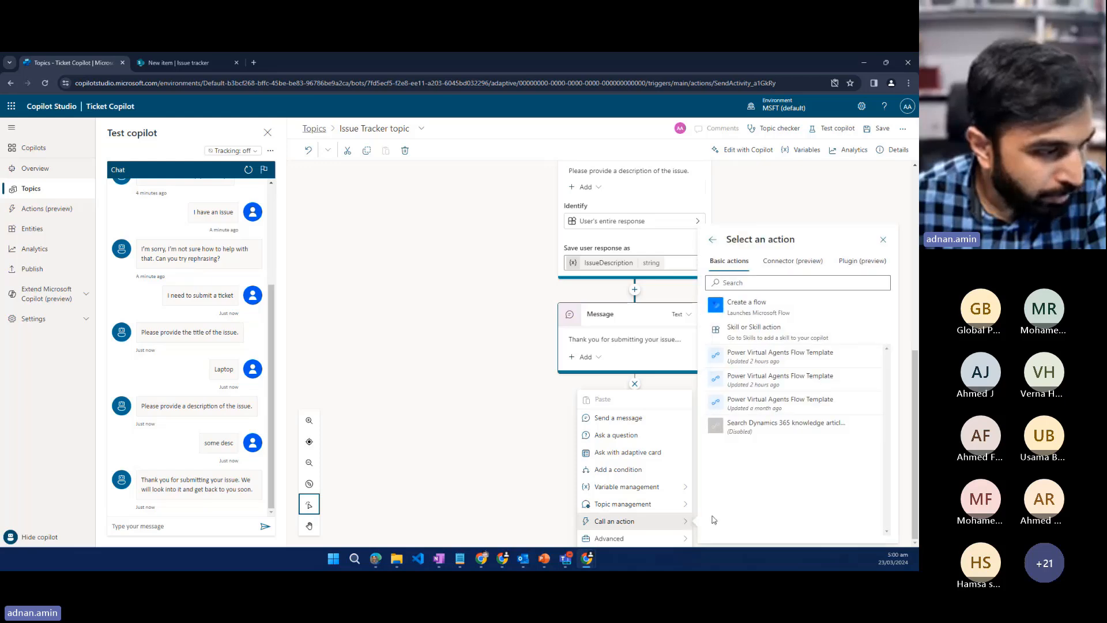
left_click(745, 311)
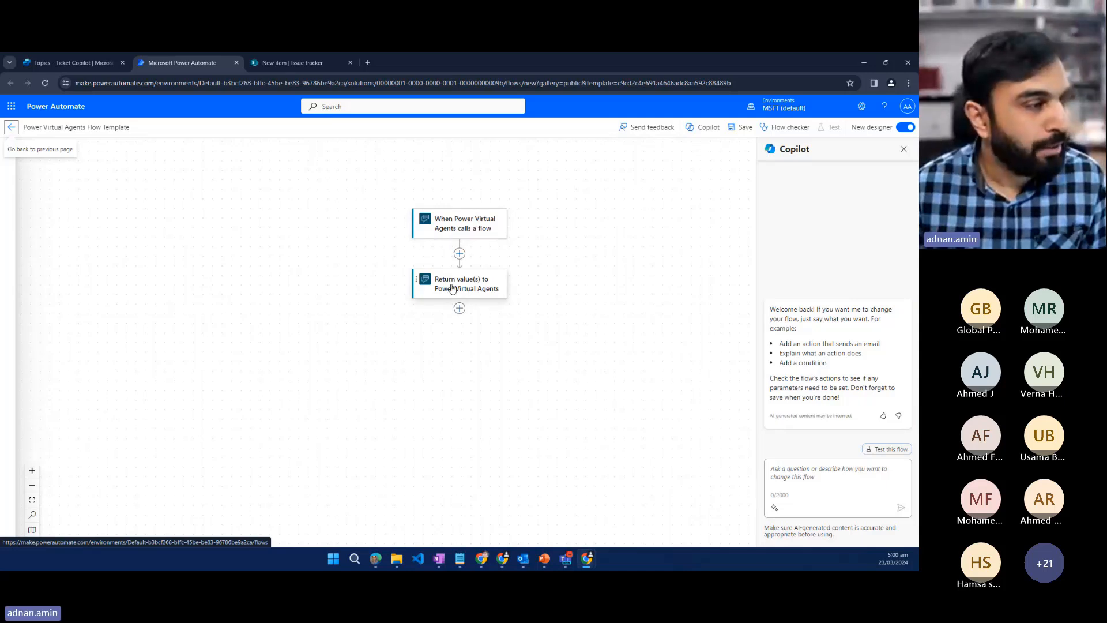
Step: Add a text input named InputTitle to the When Power Virtual Agents calls a flow trigger
left_click(465, 231)
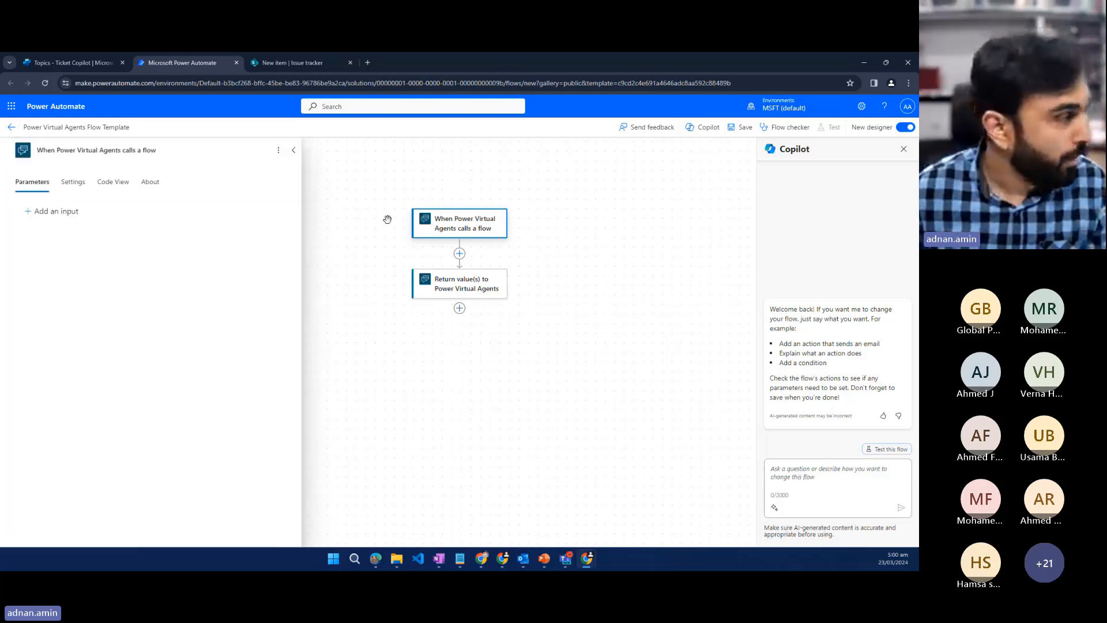
left_click(76, 210)
left_click(35, 238)
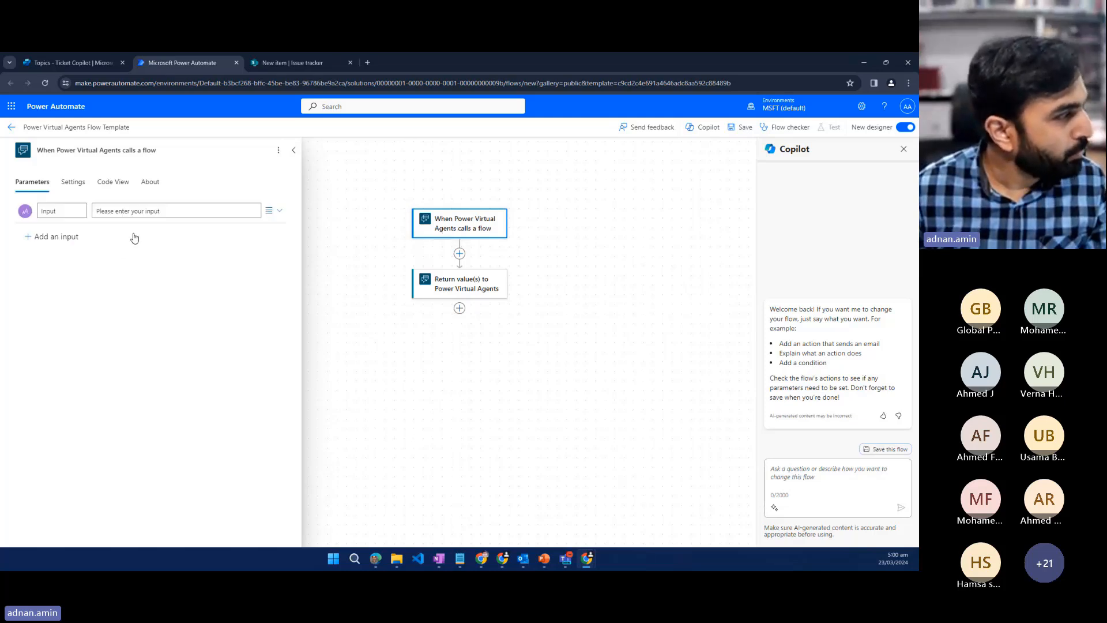
left_click(64, 211)
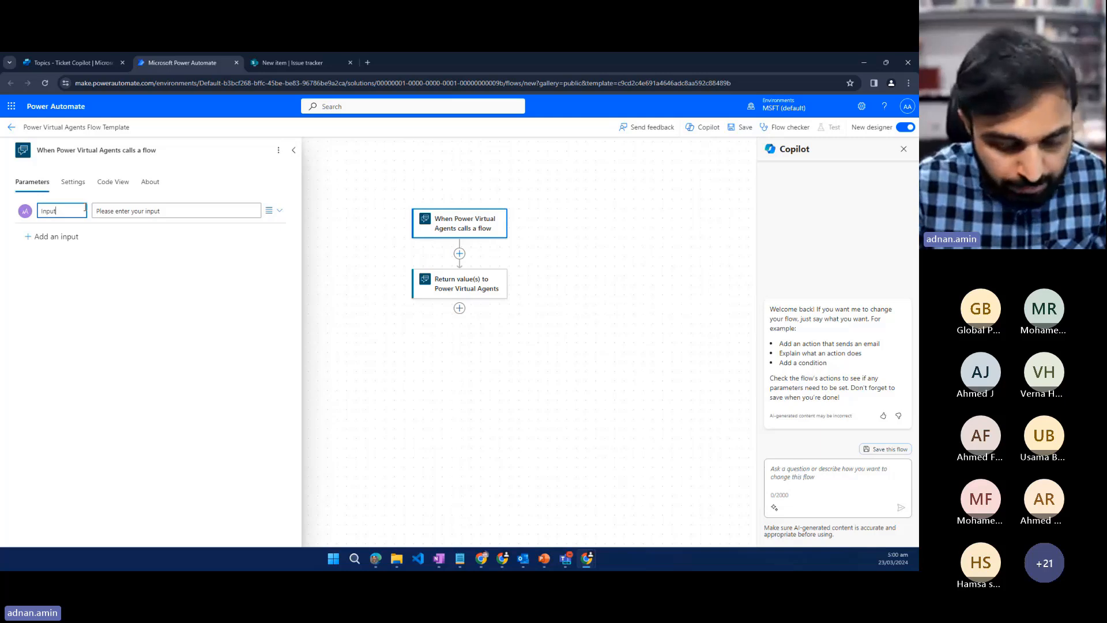
type("Title")
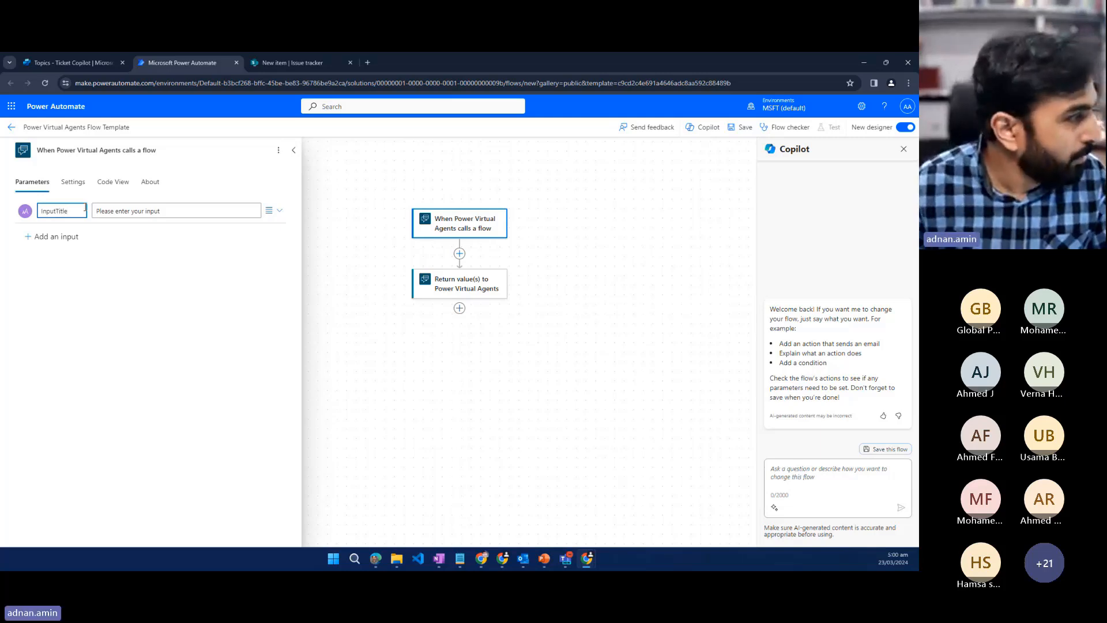
Step: Add a second text input named InputDesc to the flow's trigger
left_click(38, 238)
left_click(43, 257)
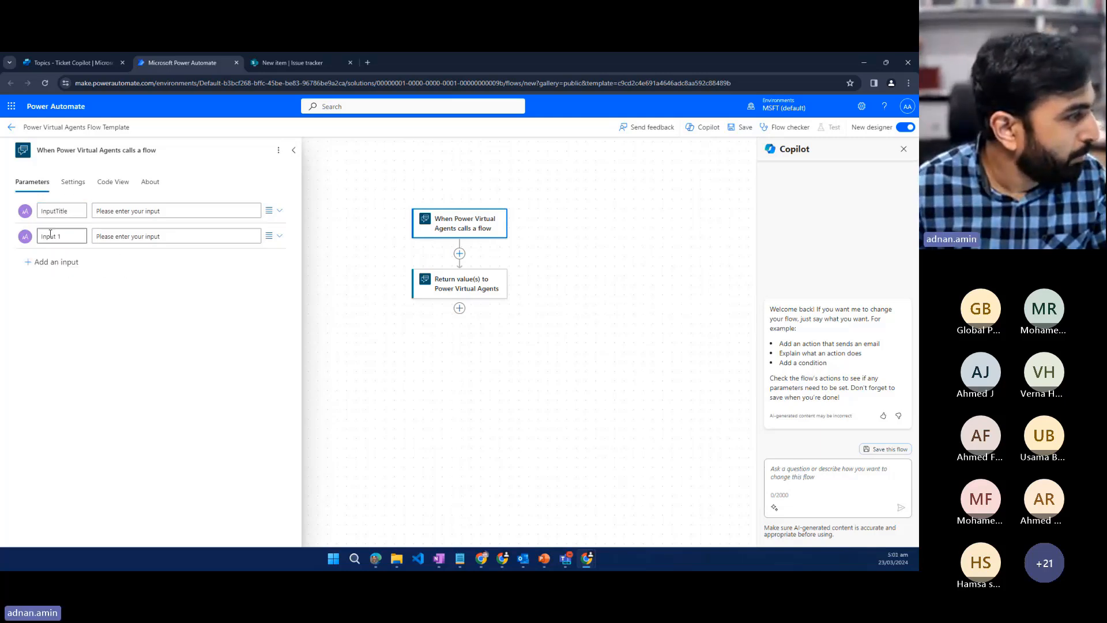
left_click(51, 235)
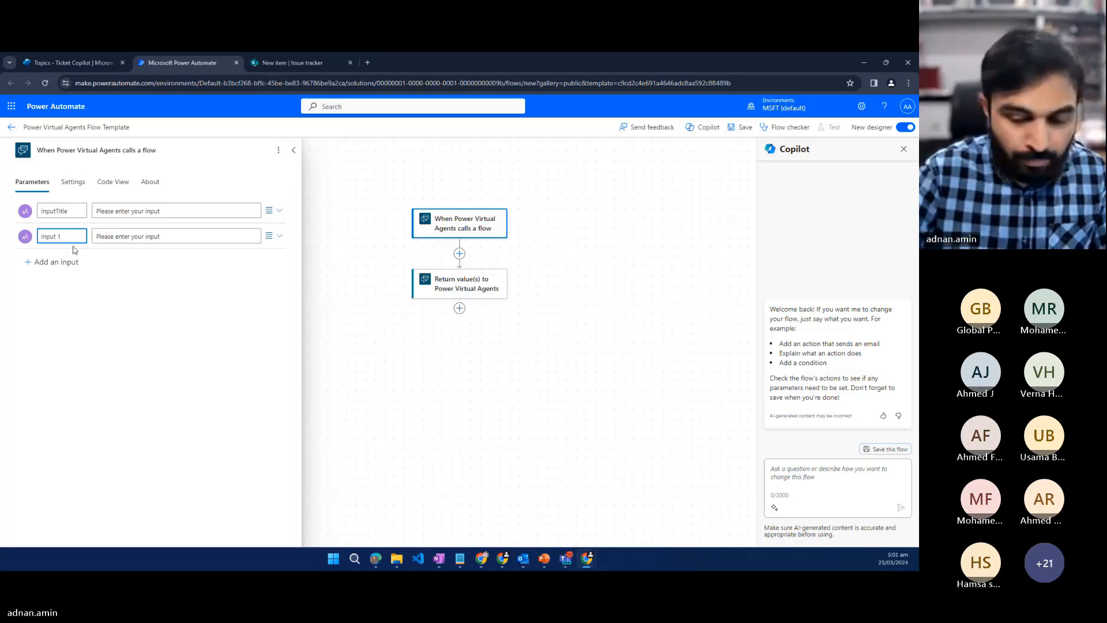
type("Desc")
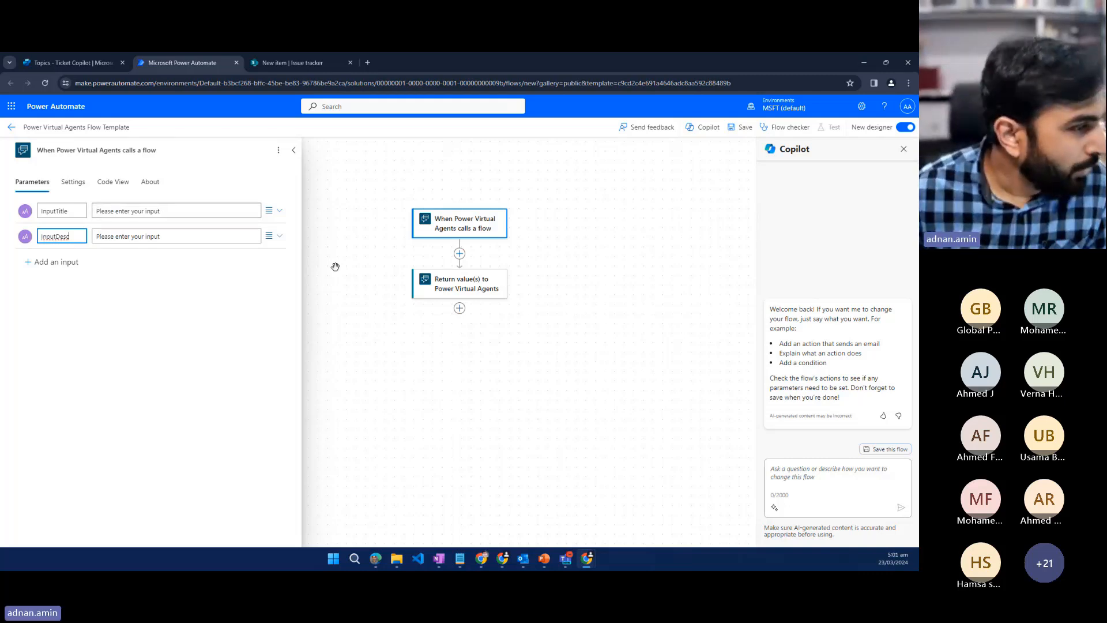
Step: Add a text output named output to the Return value(s) to Power Virtual Agents action
left_click(452, 288)
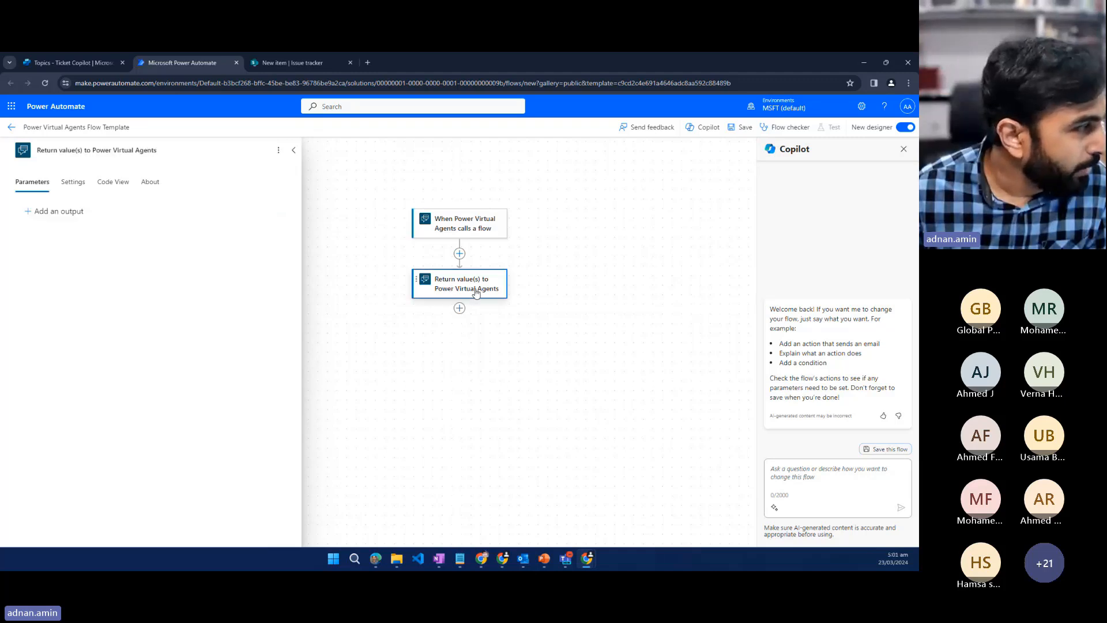
left_click(70, 212)
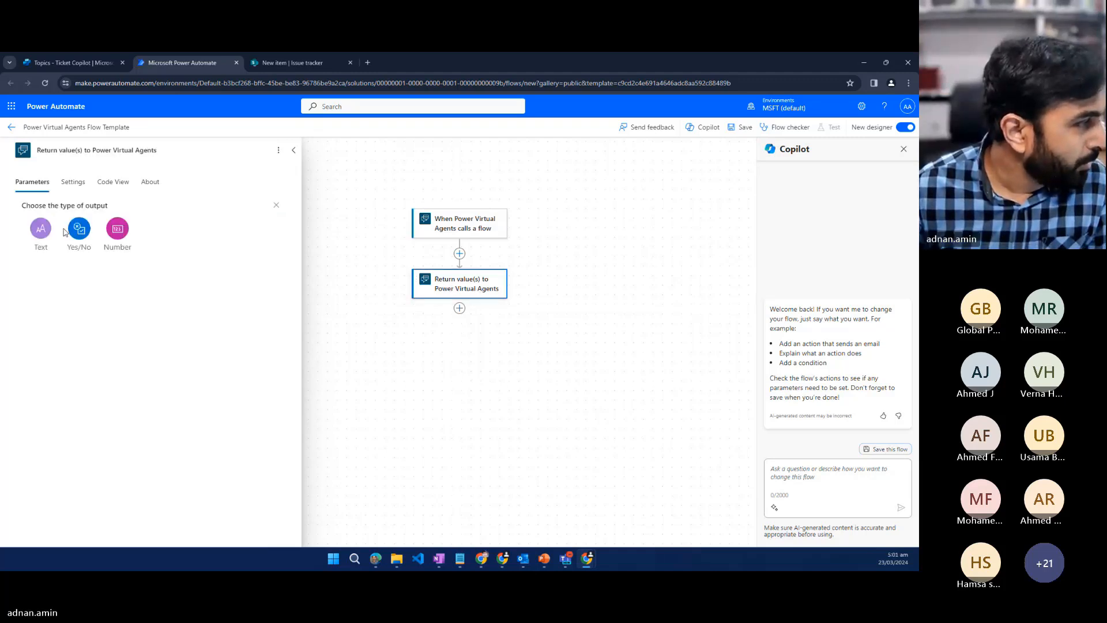
left_click(40, 230)
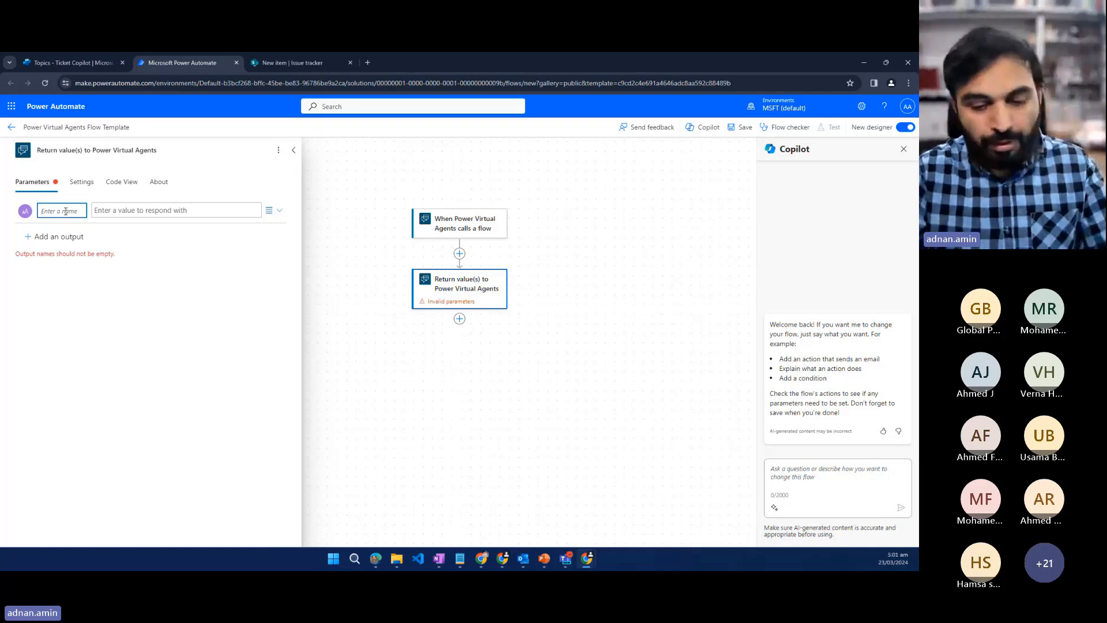
type("out")
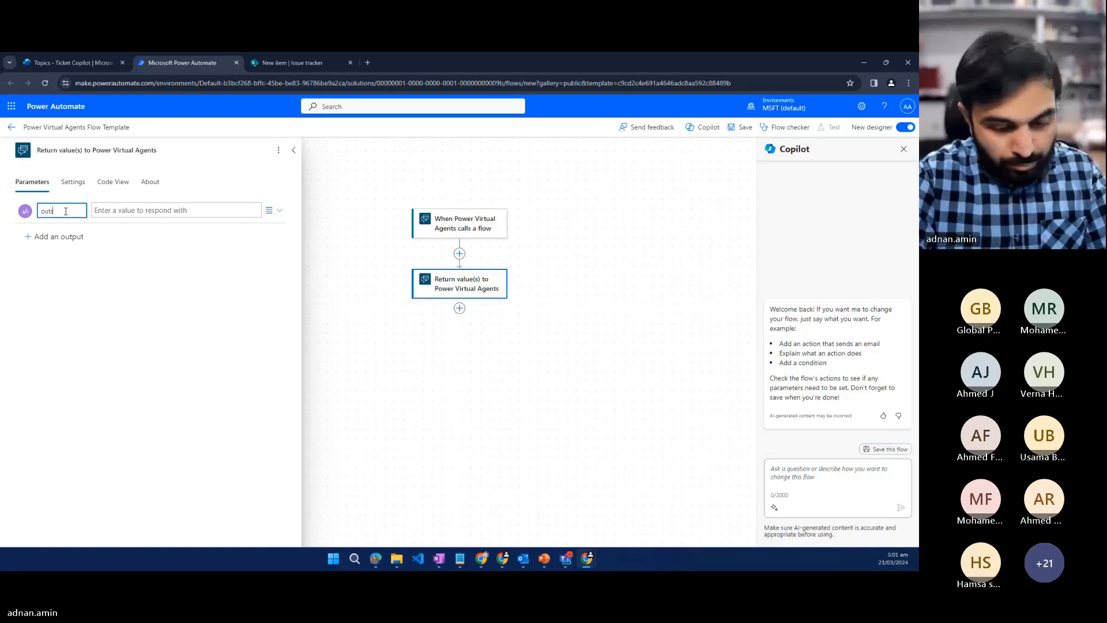
type("put")
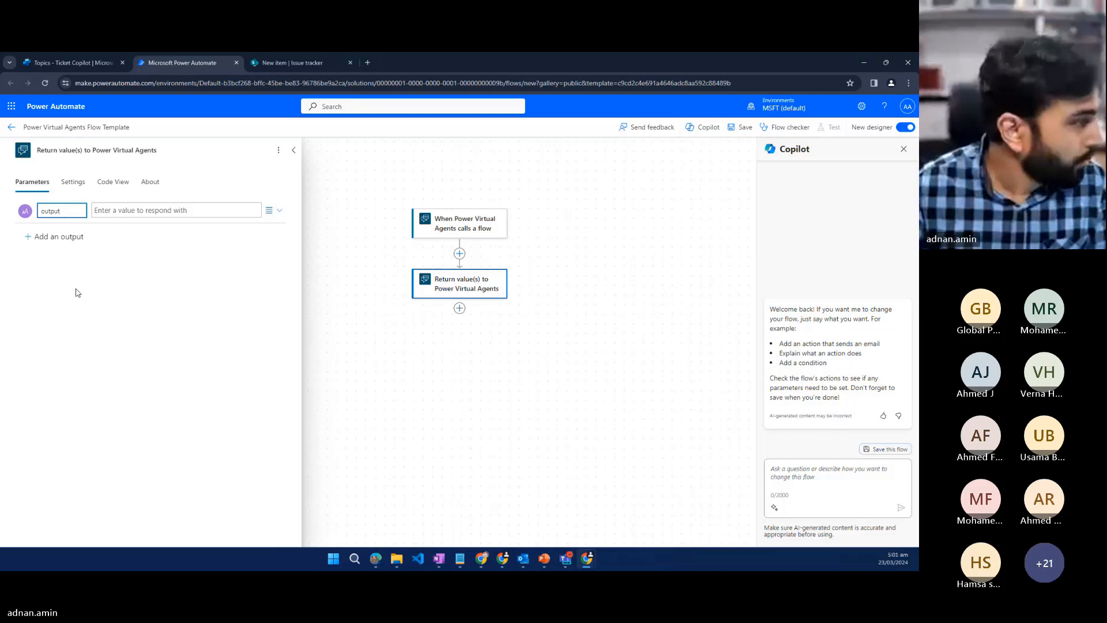
left_click(99, 288)
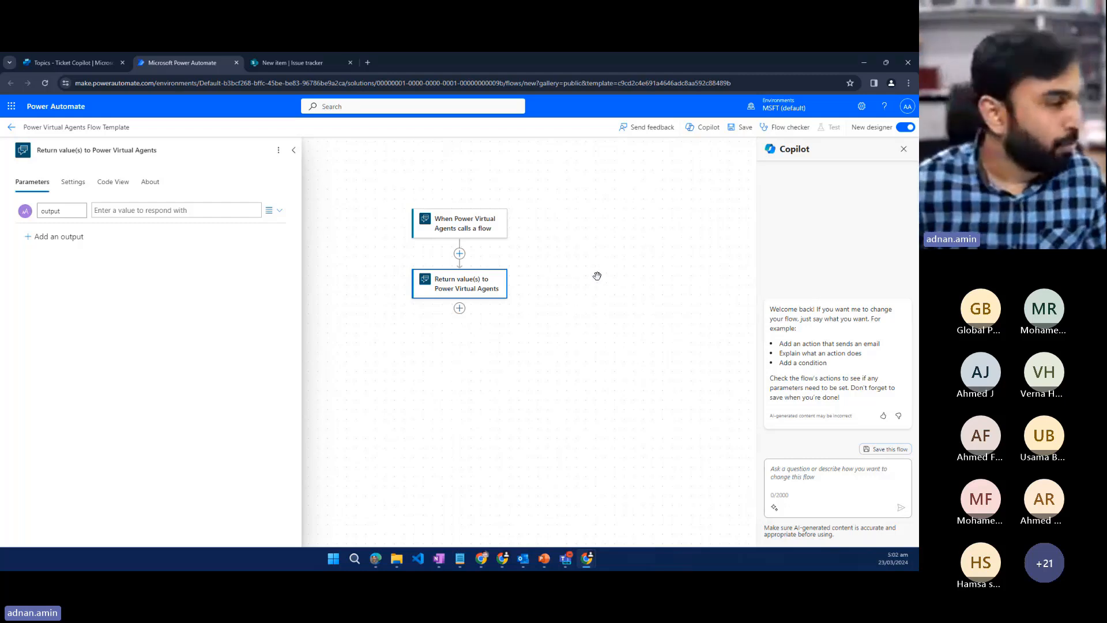
left_click(460, 255)
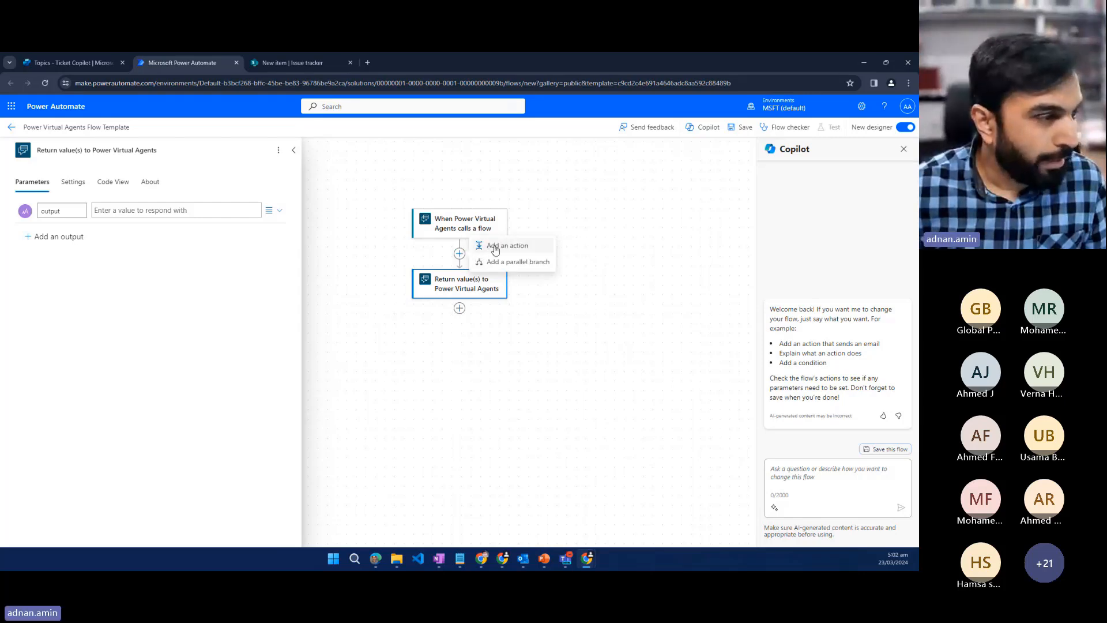
left_click(488, 251)
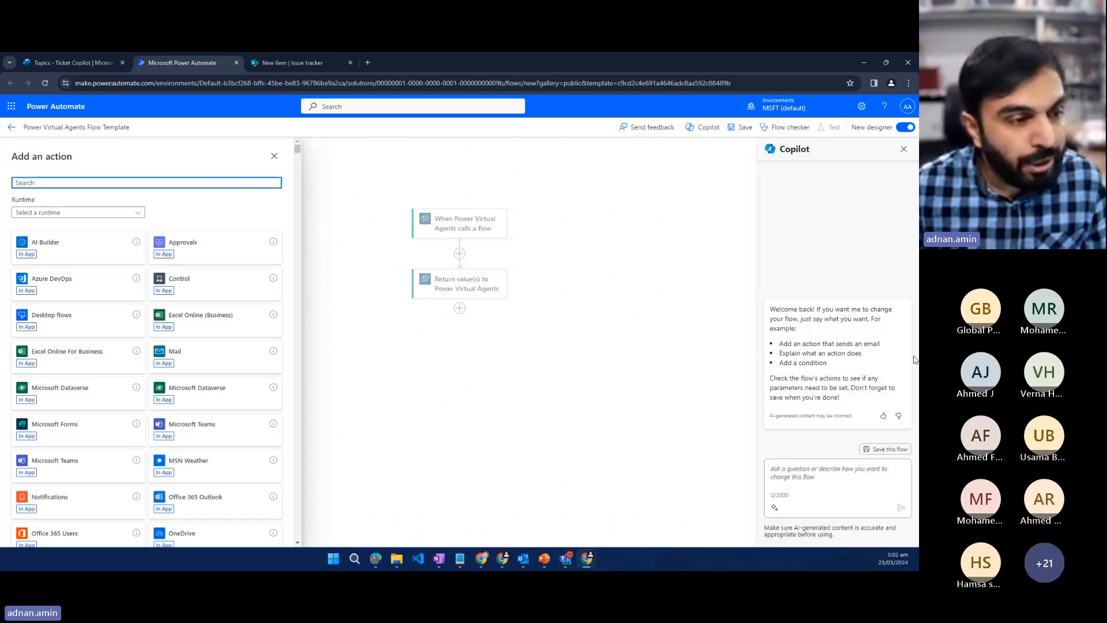
left_click(275, 156)
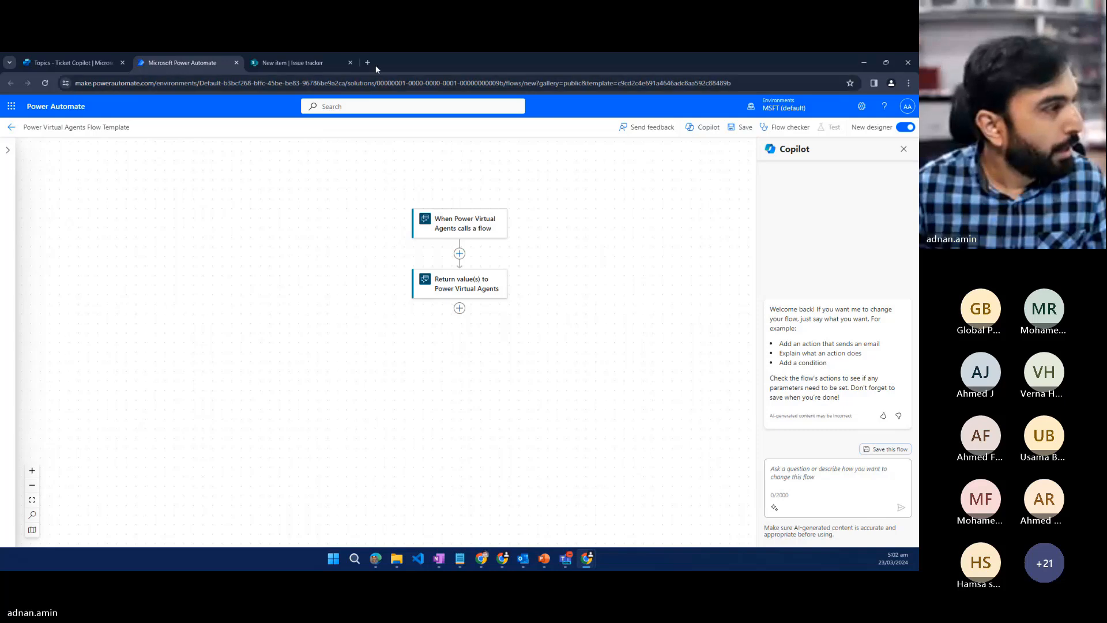
Step: Open make.powerautomate.com in a new browser tab and look through the available flow templates
left_click_drag(176, 83, 74, 84)
key("ctrl+c")
key("ctrl+t")
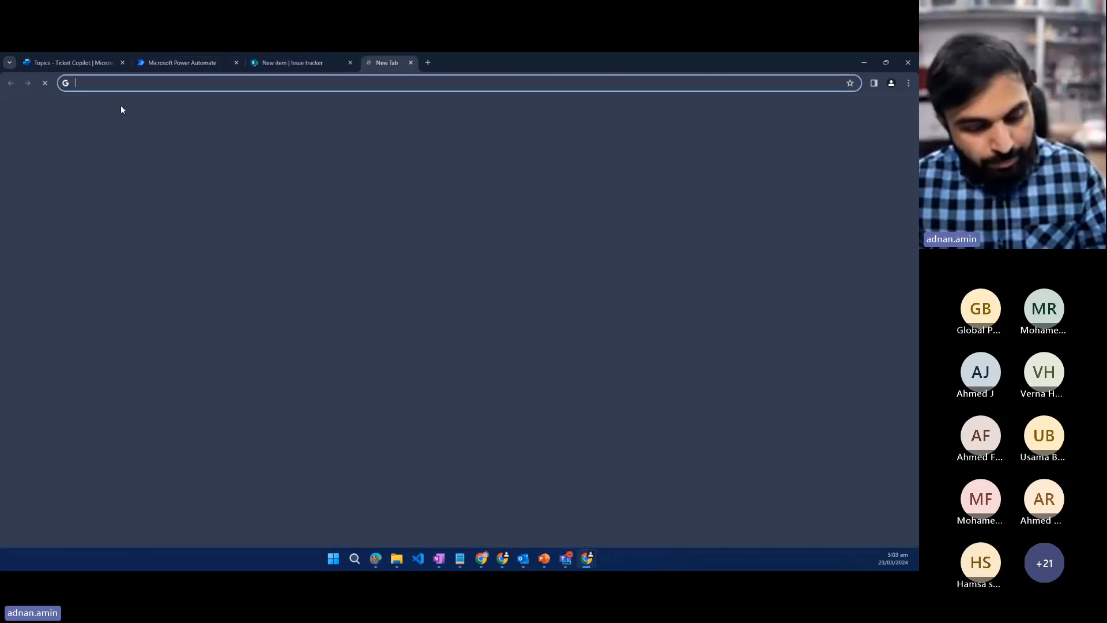
key("ctrl+v")
key("Return")
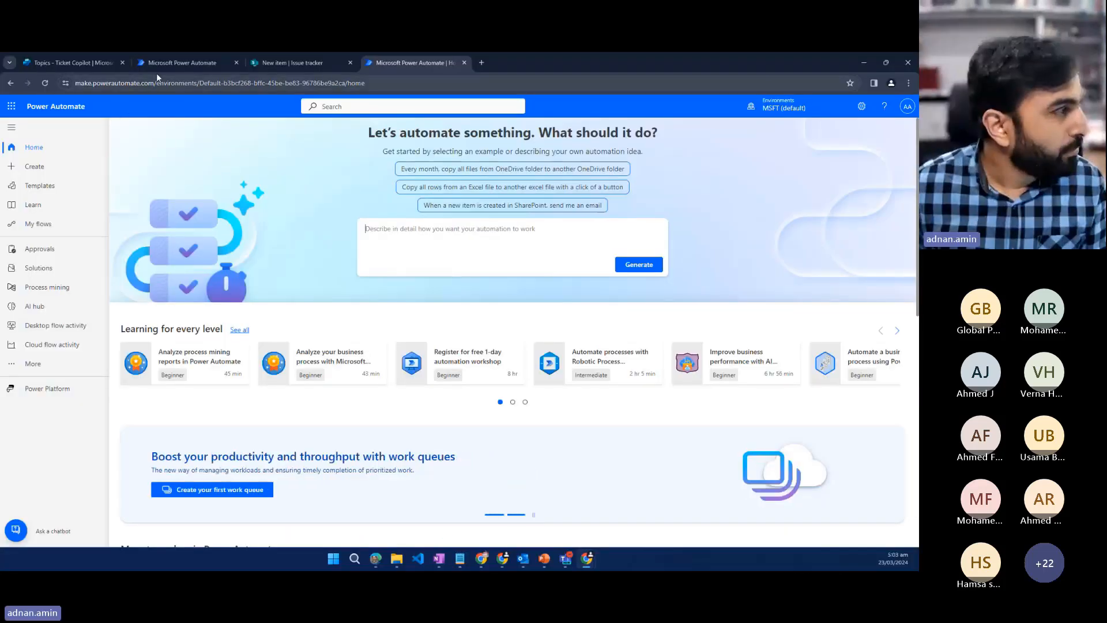
left_click(55, 186)
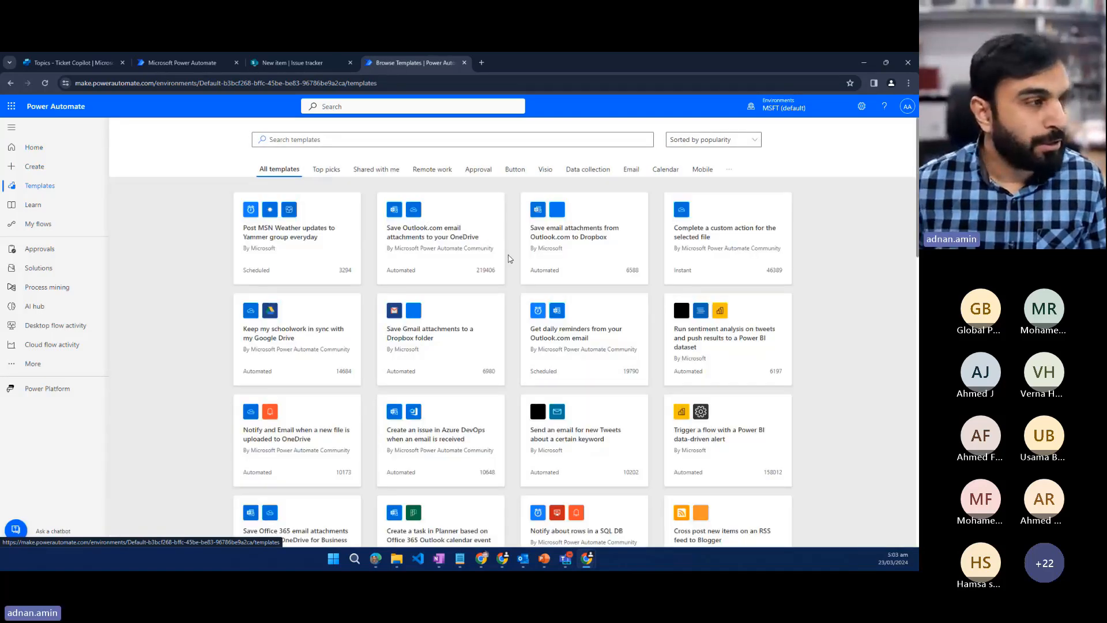
scroll(535, 267, "down", 2)
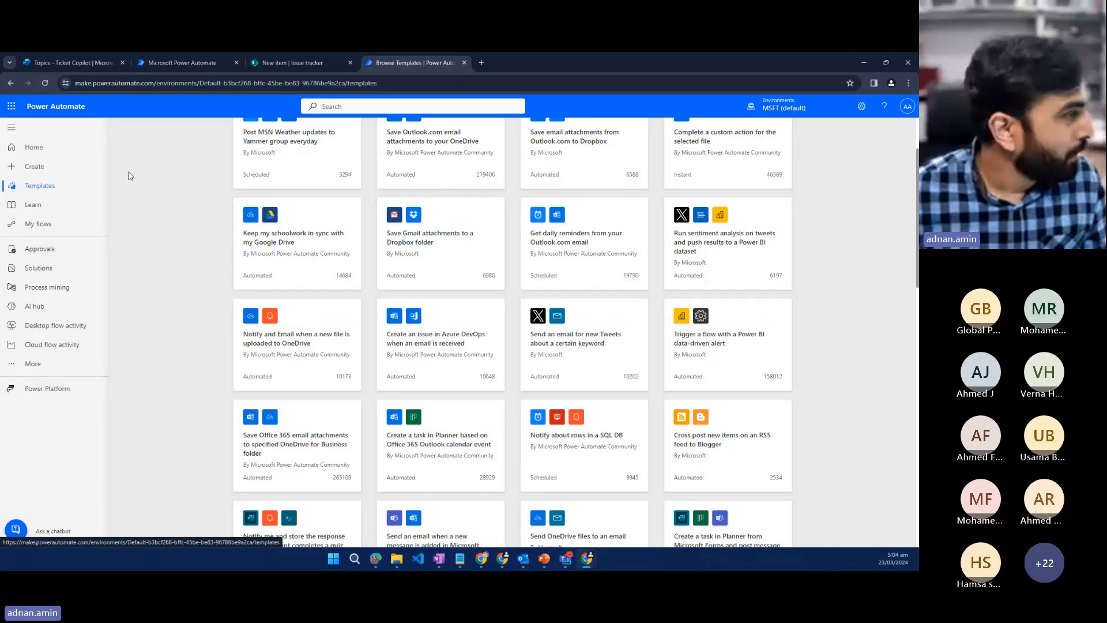
Step: Return to the flow and insert the SharePoint Create item action between the trigger and the return action
left_click(203, 63)
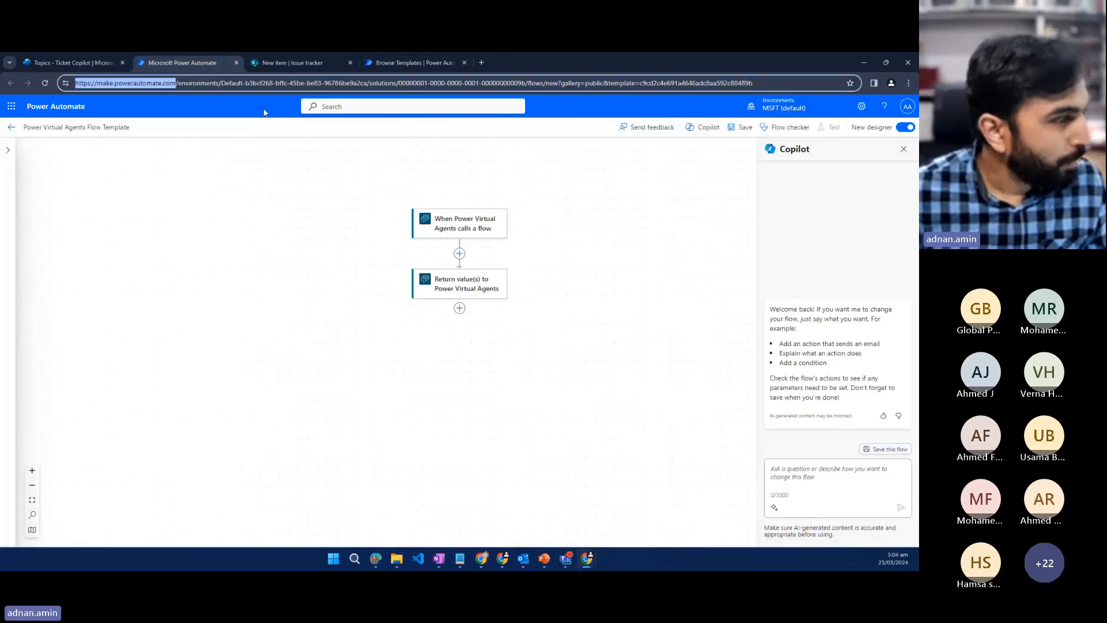
left_click(459, 253)
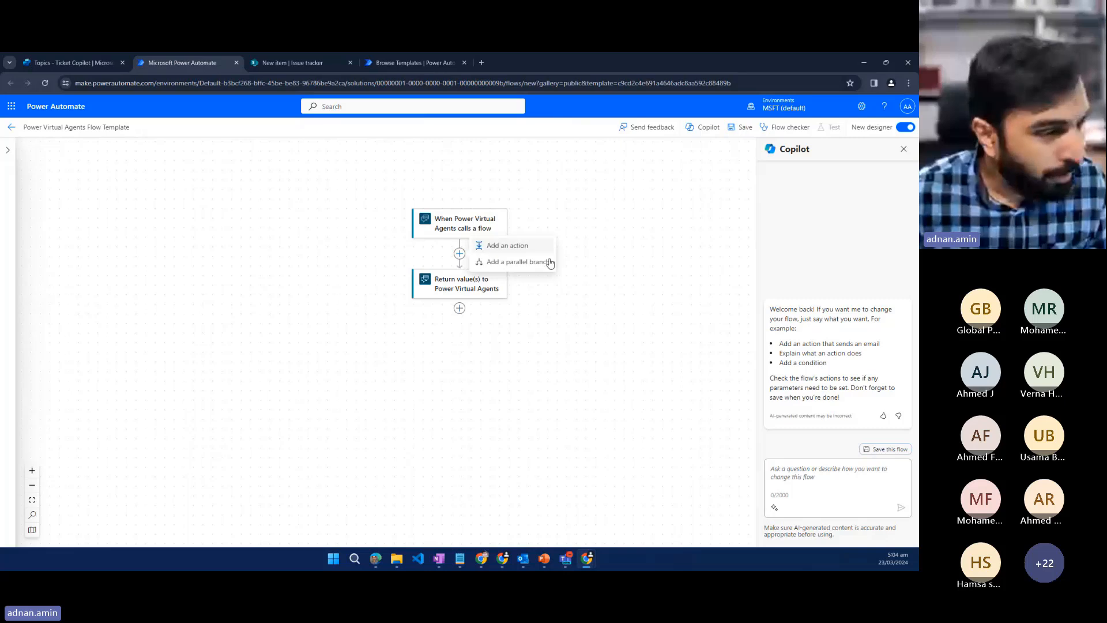
left_click(505, 246)
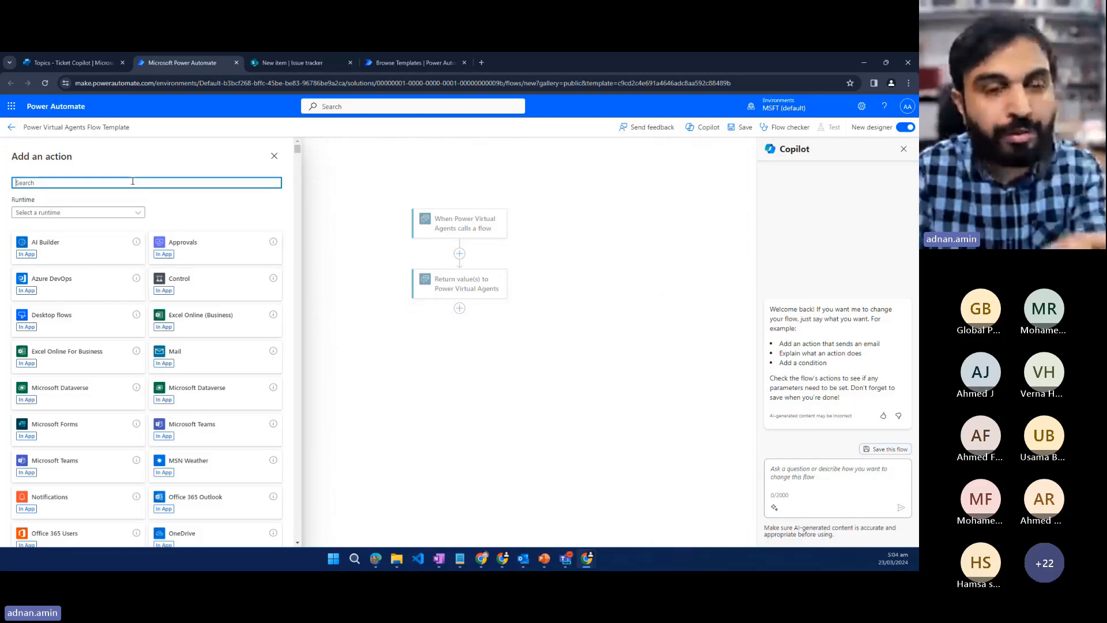
type("create ")
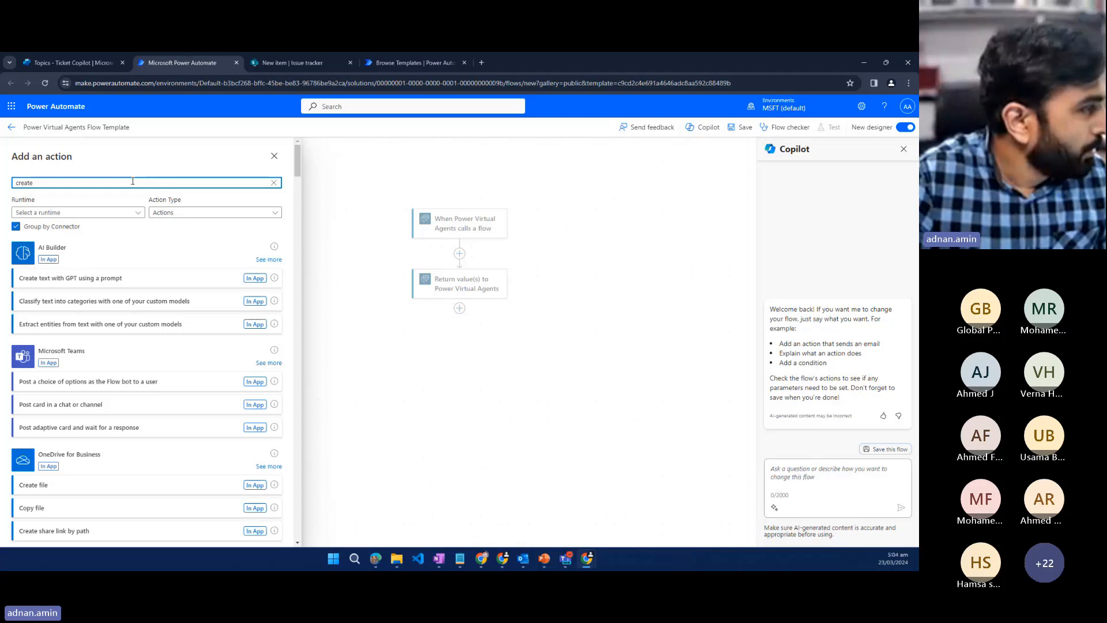
type("ite")
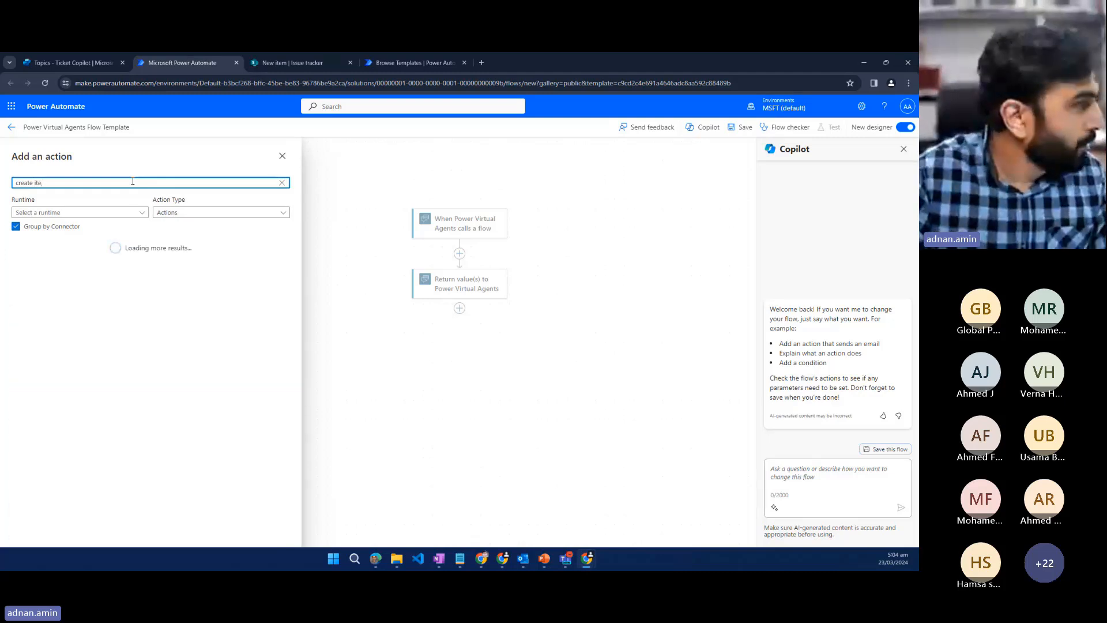
type("m")
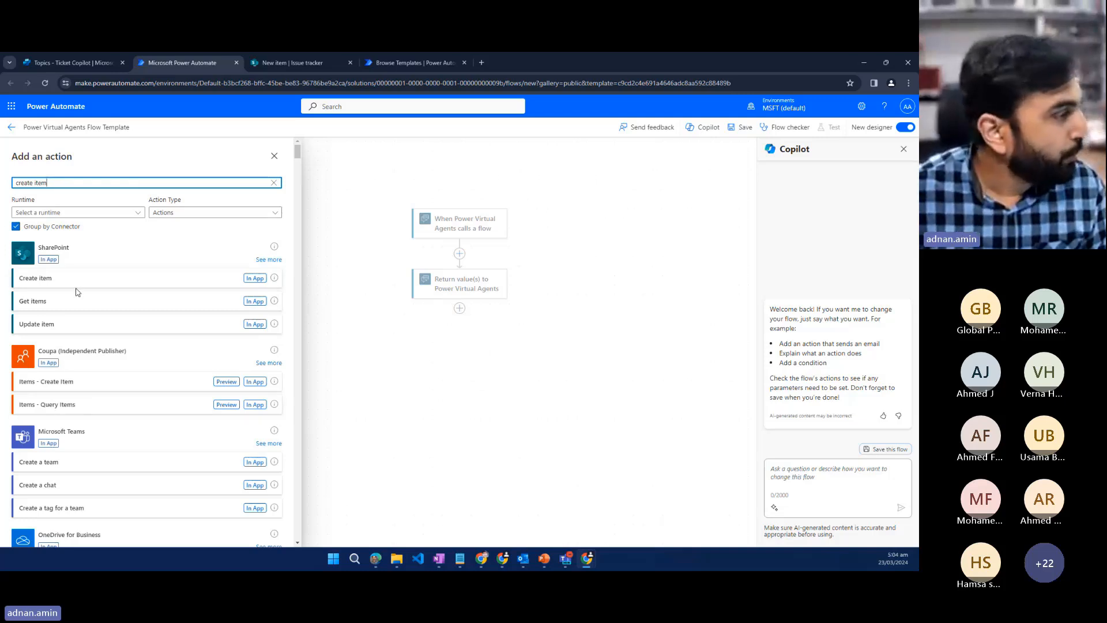
left_click(41, 281)
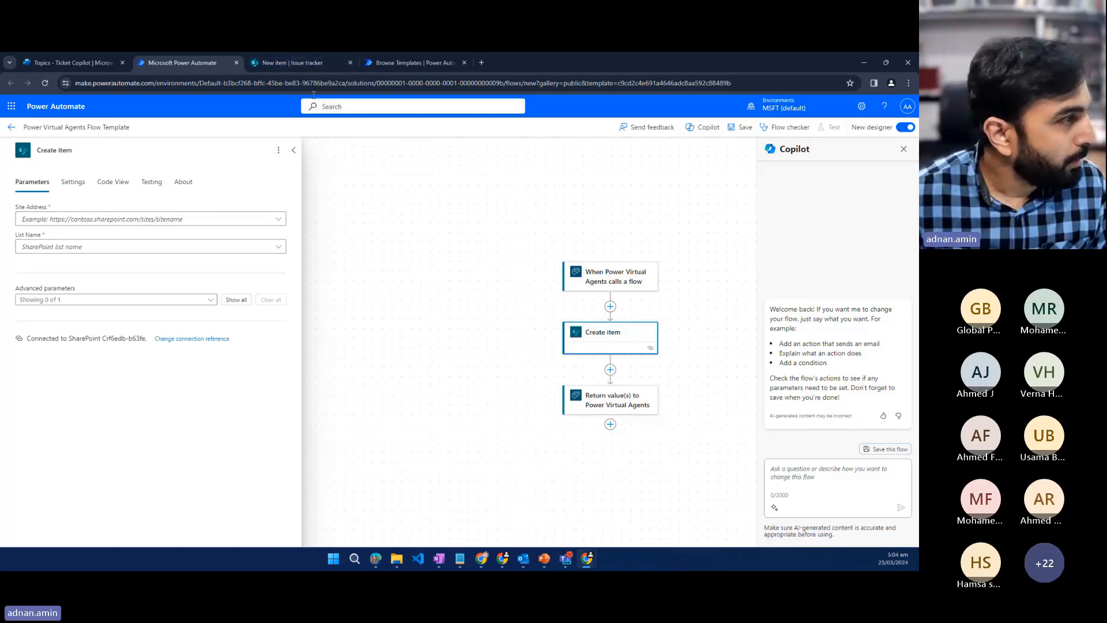
Step: Set the Create item action's site address to the Global Power Platform Bootcamp 2024 site and its list name to Issue tracker
left_click(314, 64)
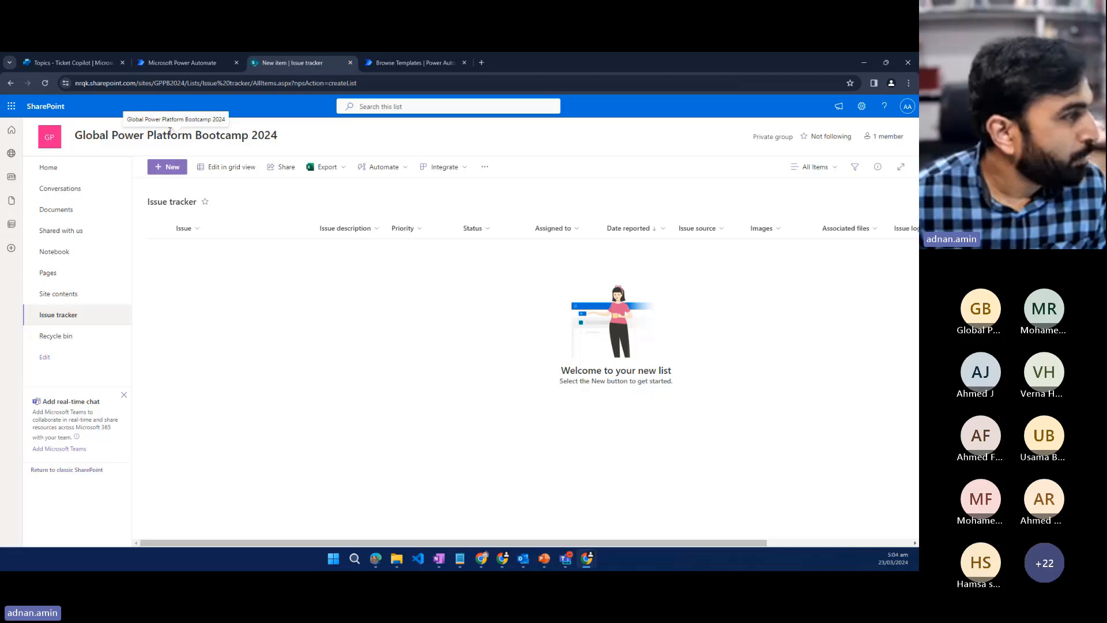
left_click(169, 63)
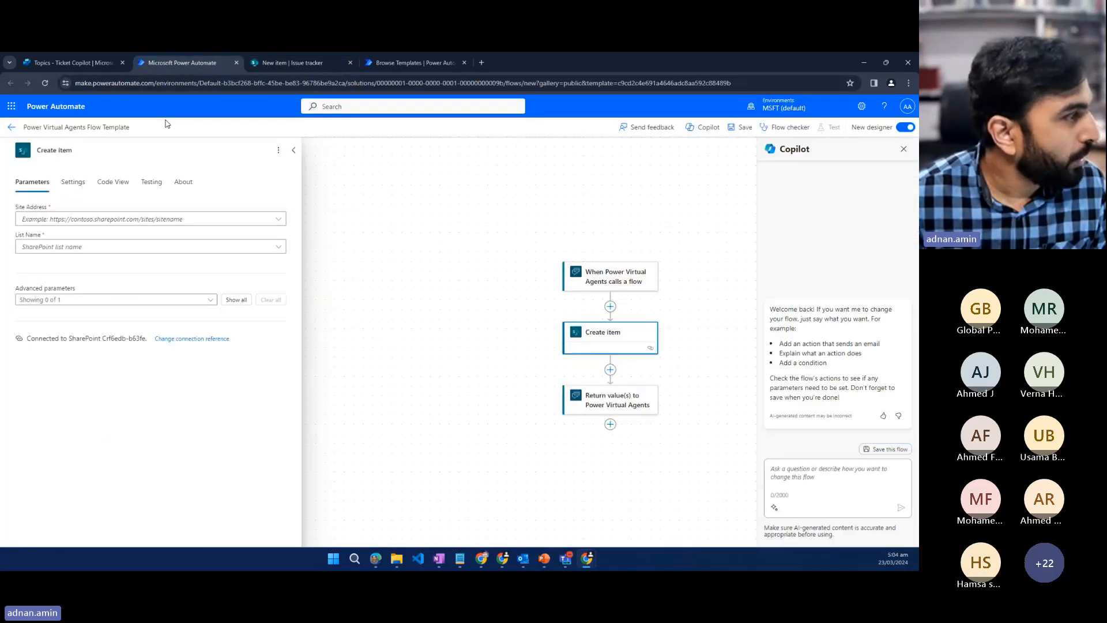
left_click(113, 221)
type("g")
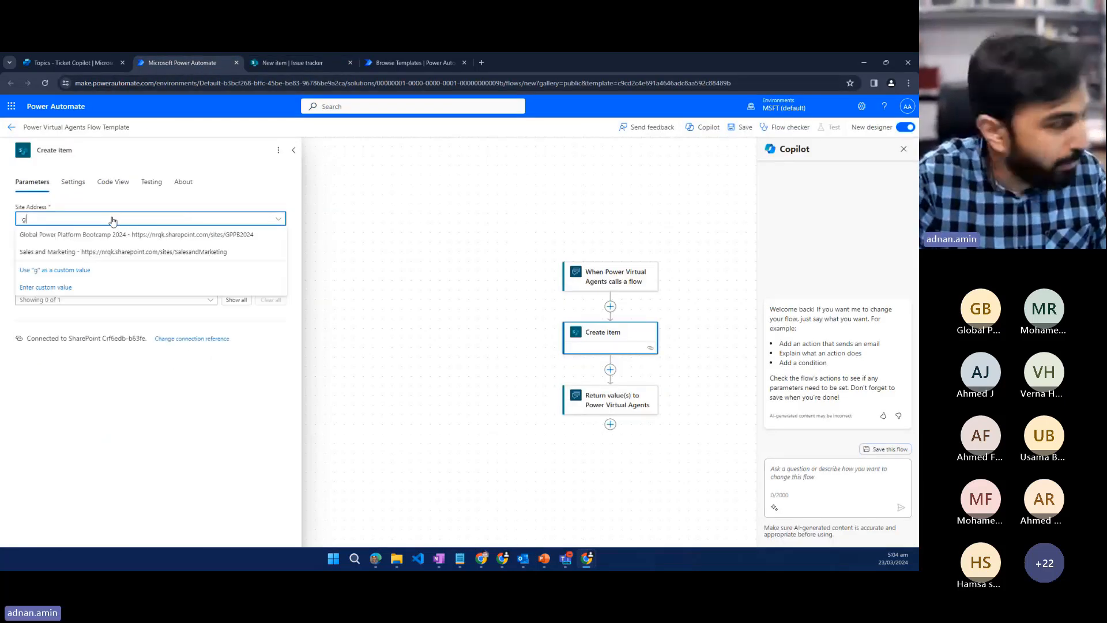
type("o")
key("BackSpace")
type("l")
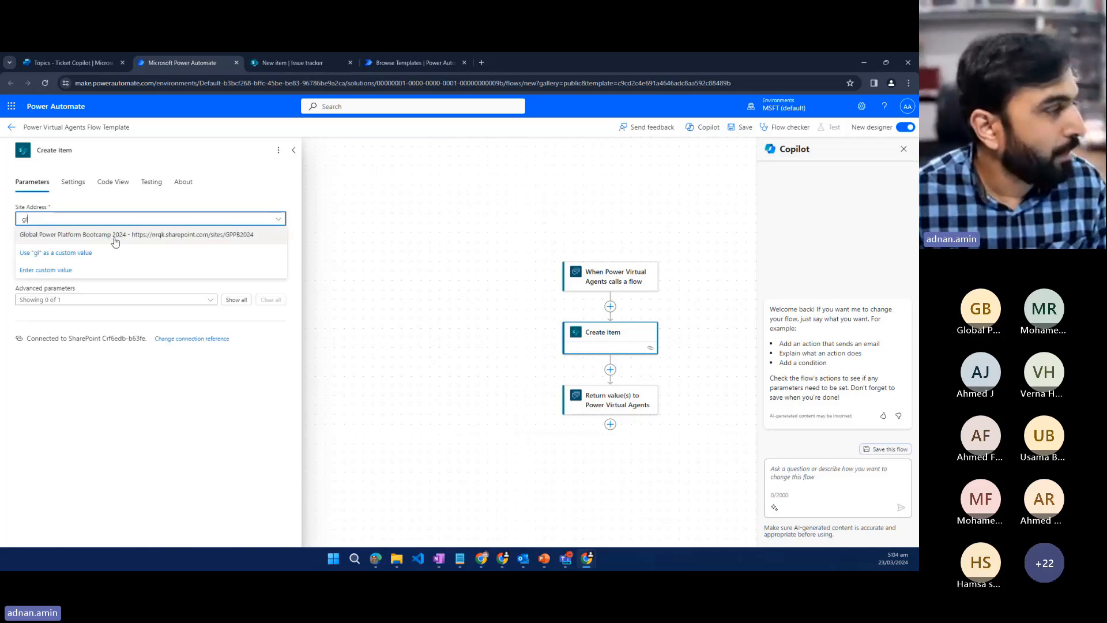
left_click(115, 237)
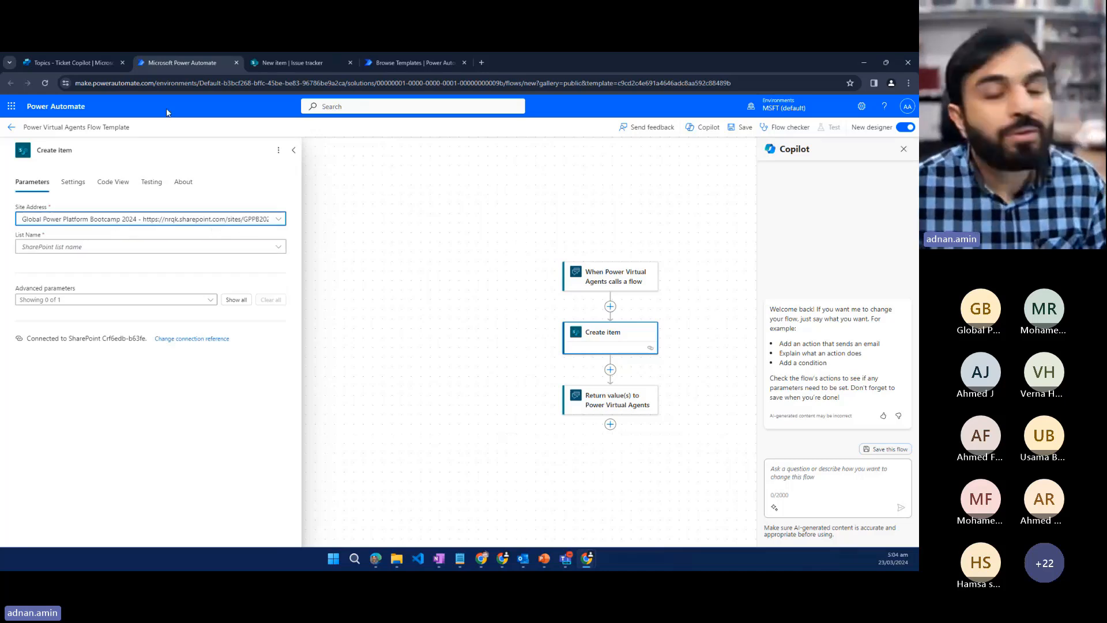
left_click(280, 246)
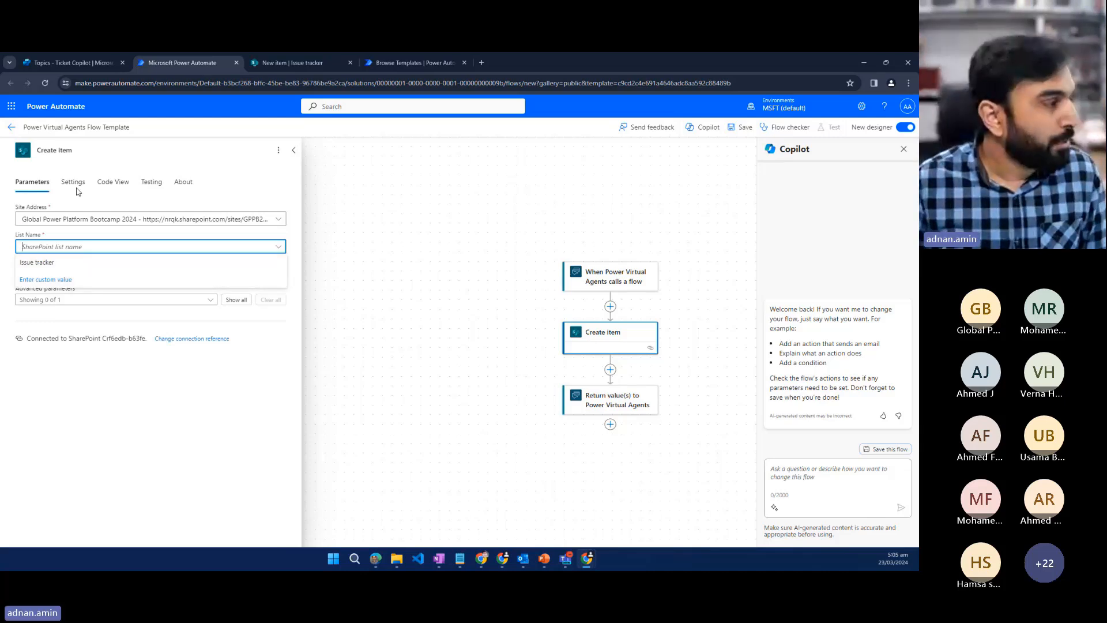
left_click(36, 264)
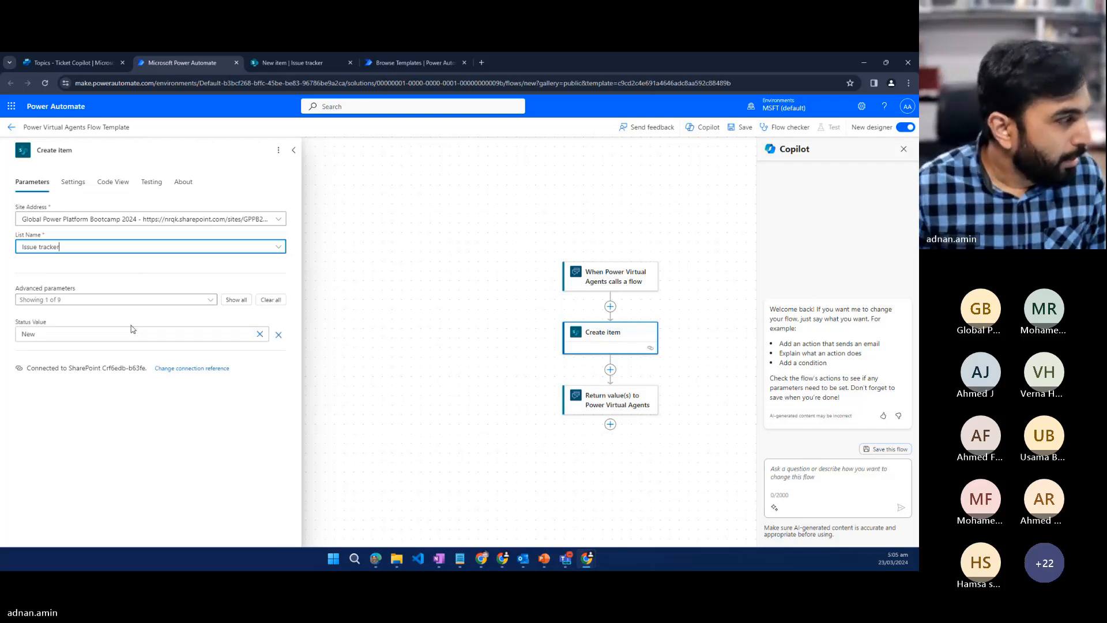
Step: Show all advanced parameters of the Create item action and point out the Title and Issue Description fields
left_click(213, 301)
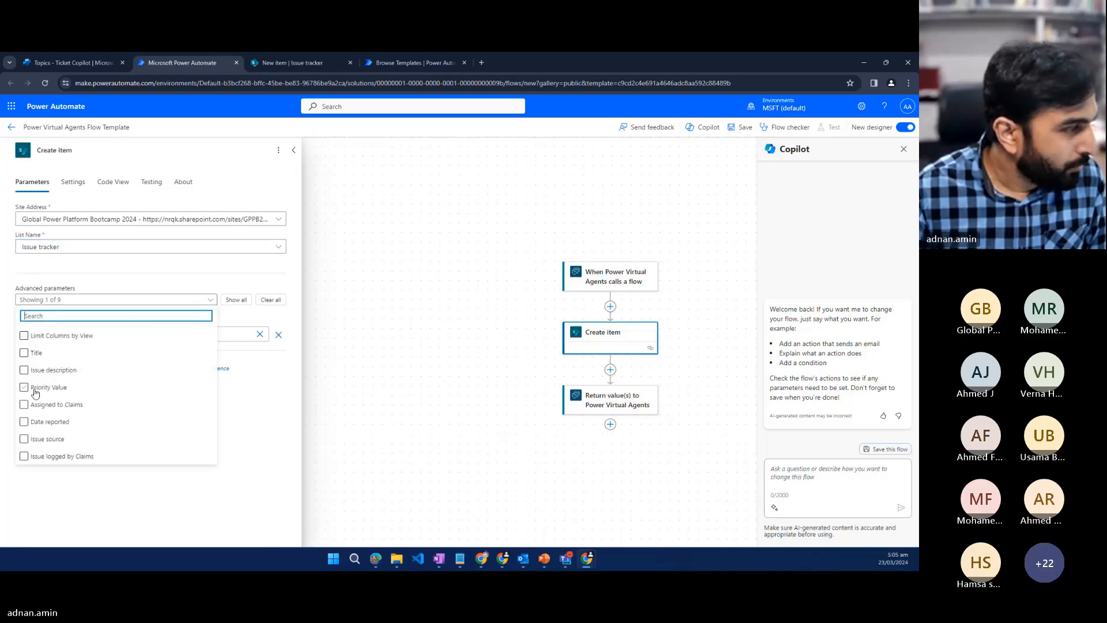
left_click(233, 299)
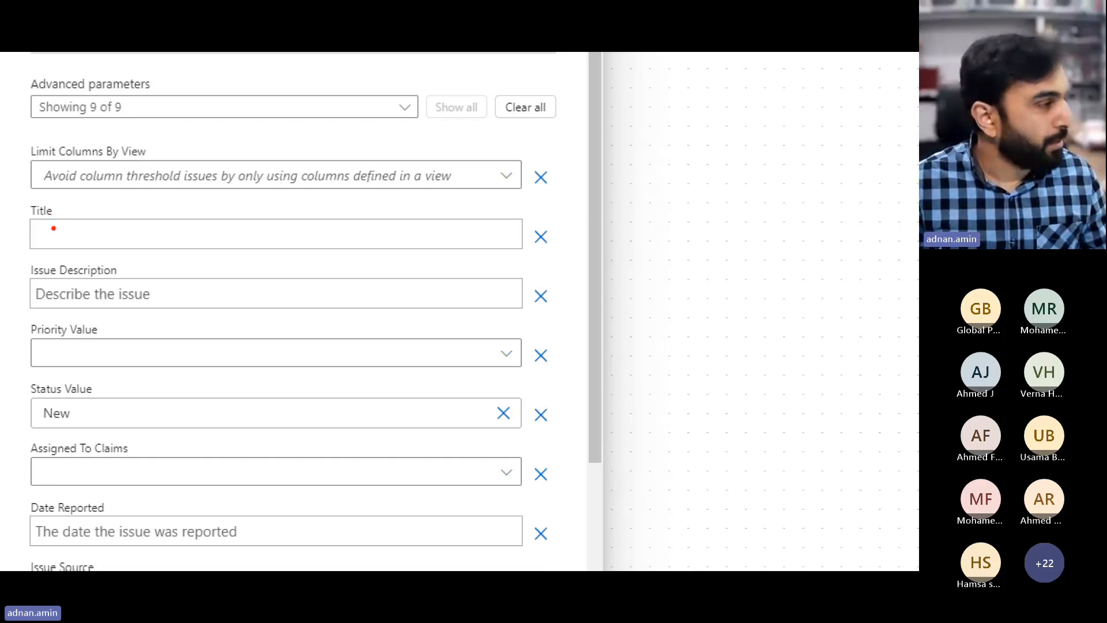
left_click_drag(51, 229, 78, 232)
left_click_drag(43, 288, 97, 292)
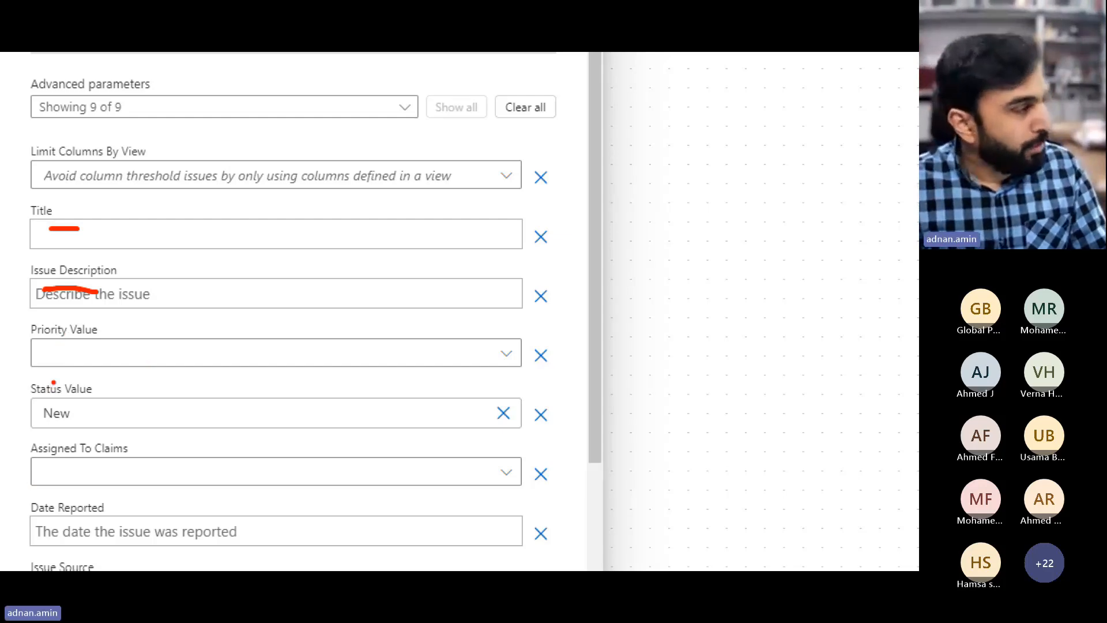
key("Escape")
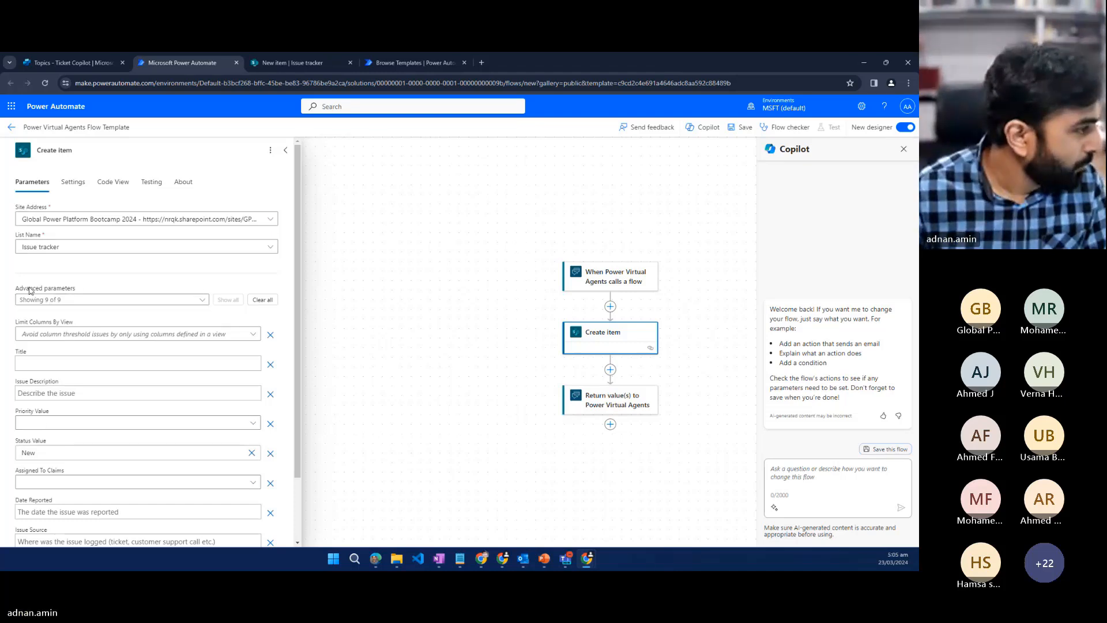
Step: Fill the Create item action's Title with the InputTitle dynamic value and its Issue Description with InputDesc
left_click(30, 363)
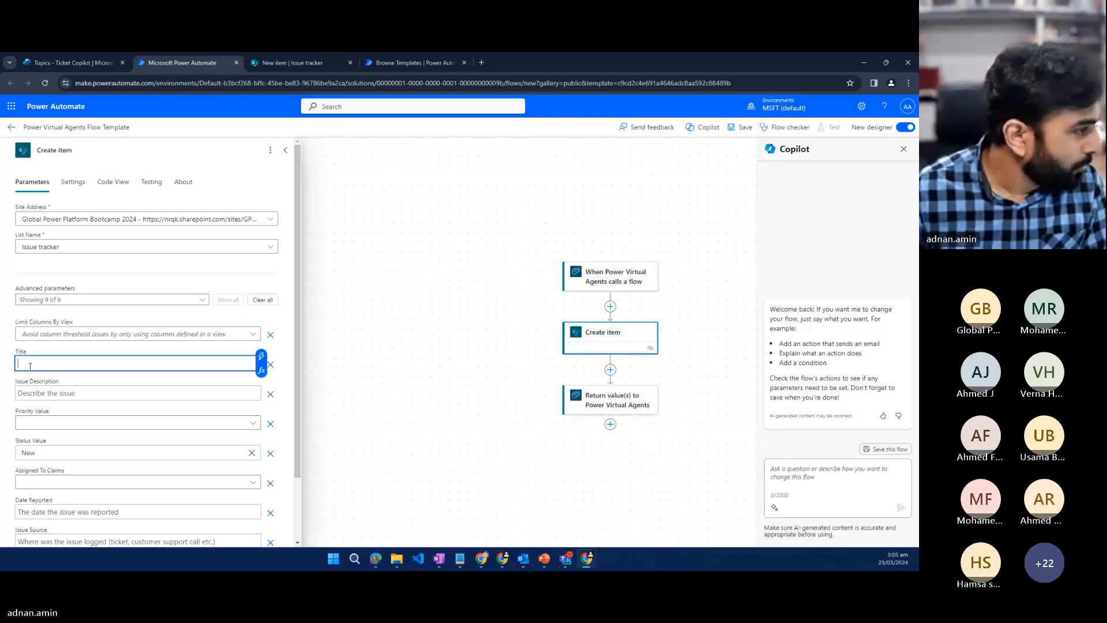
left_click(262, 358)
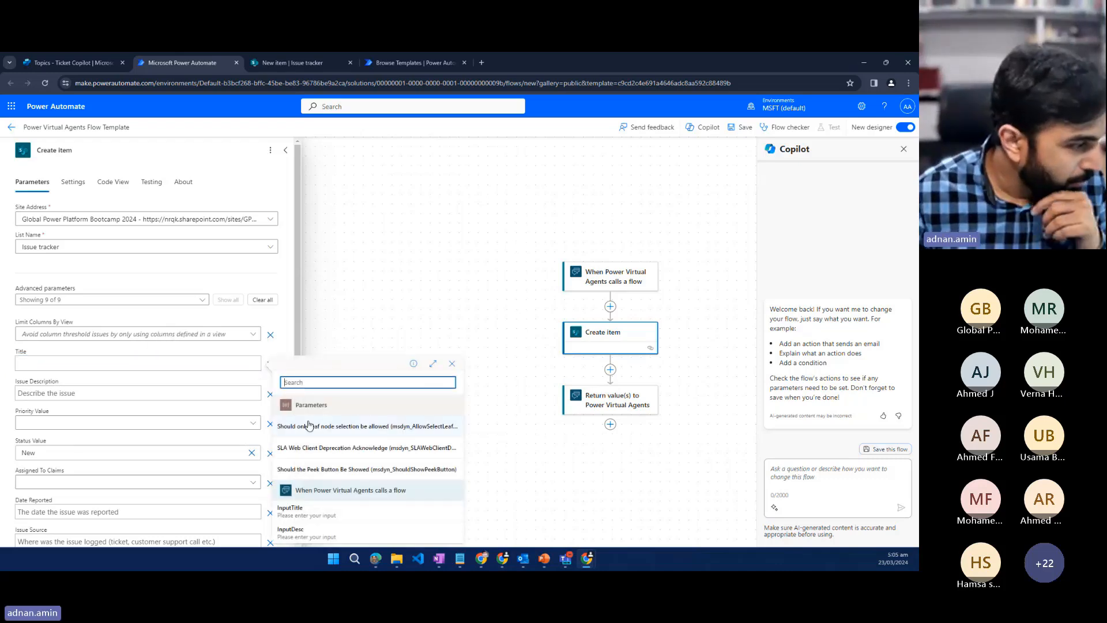
left_click(297, 512)
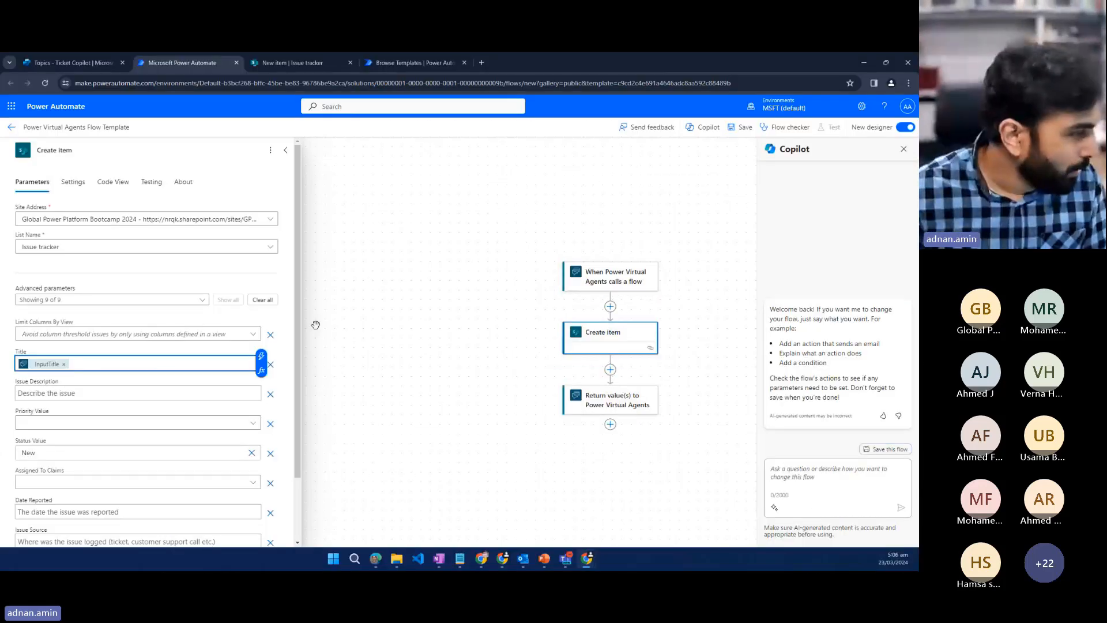
left_click(172, 393)
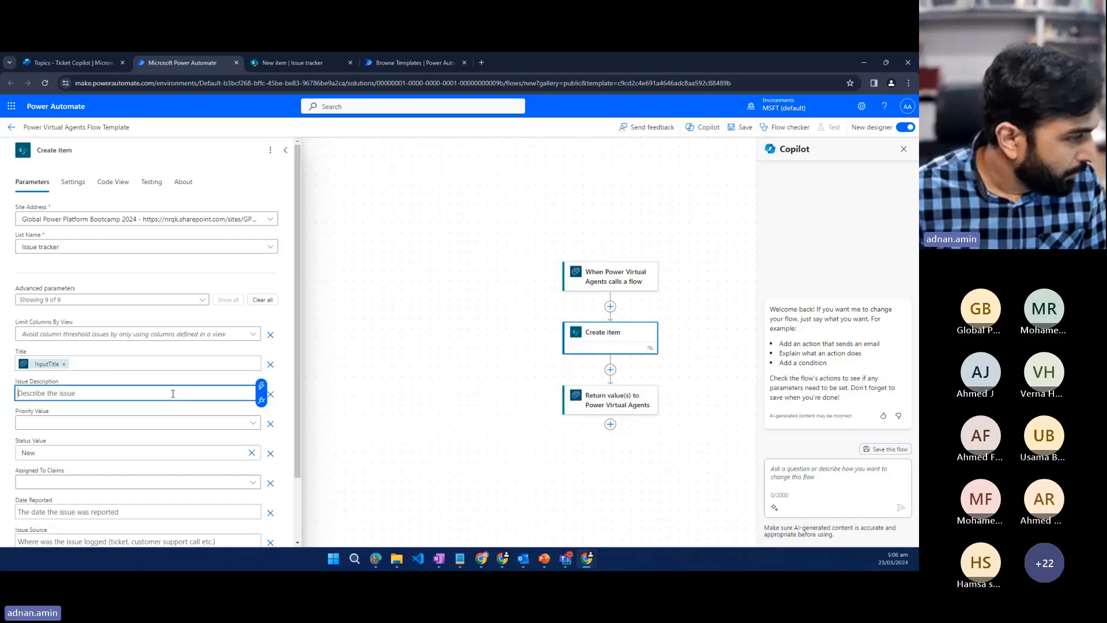
left_click(262, 386)
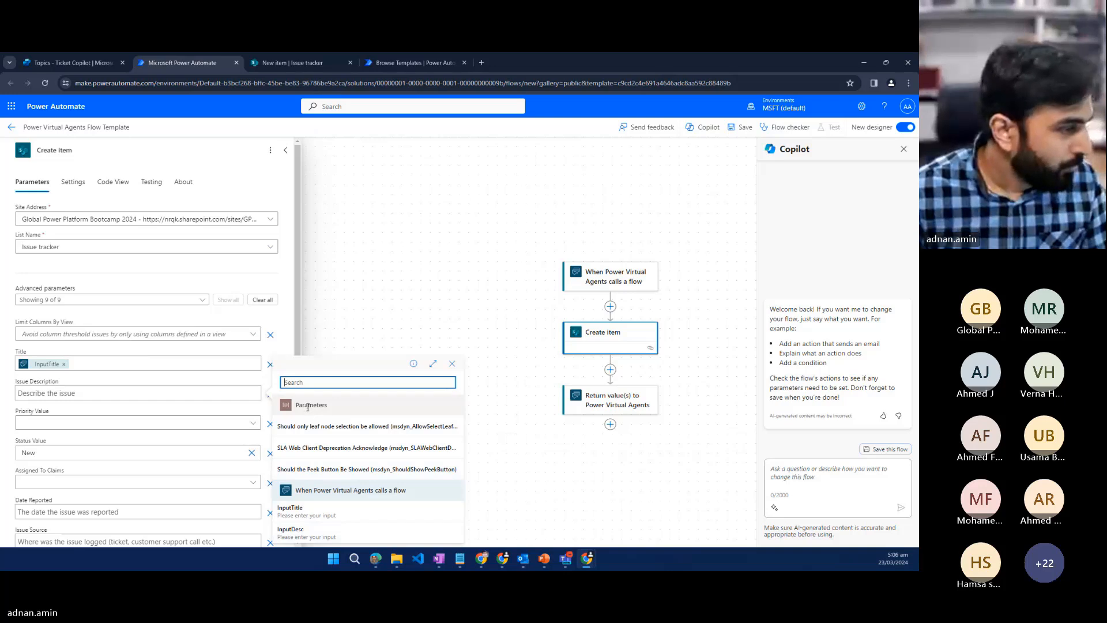
left_click(292, 532)
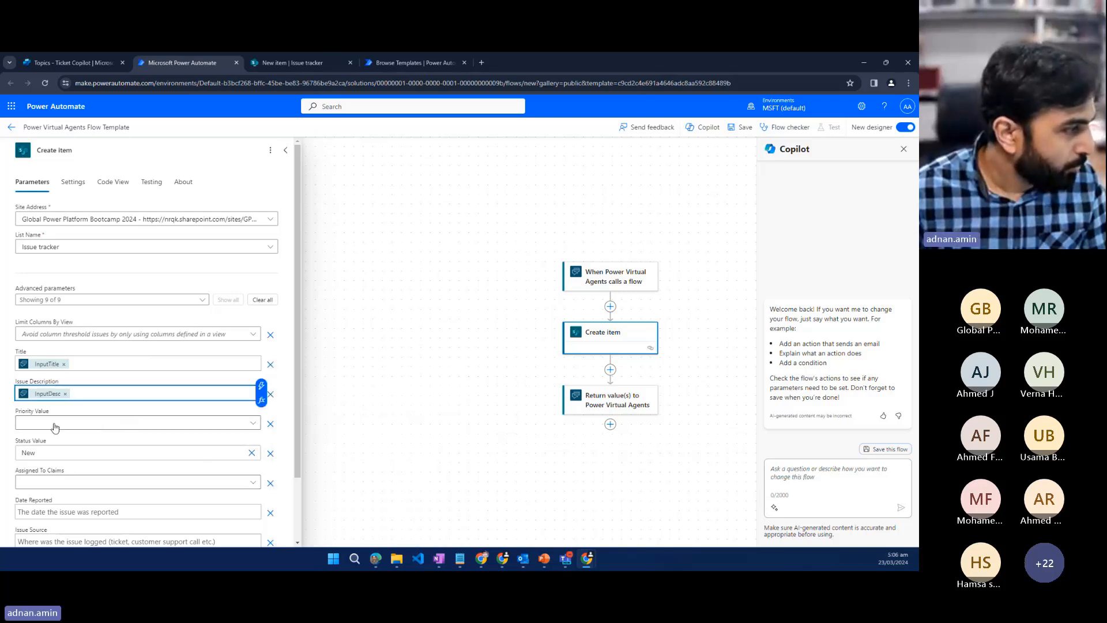
Step: Set the Priority Value to Normal and paste the assignee's e-mail address as a custom Assigned To Claims value
left_click(252, 424)
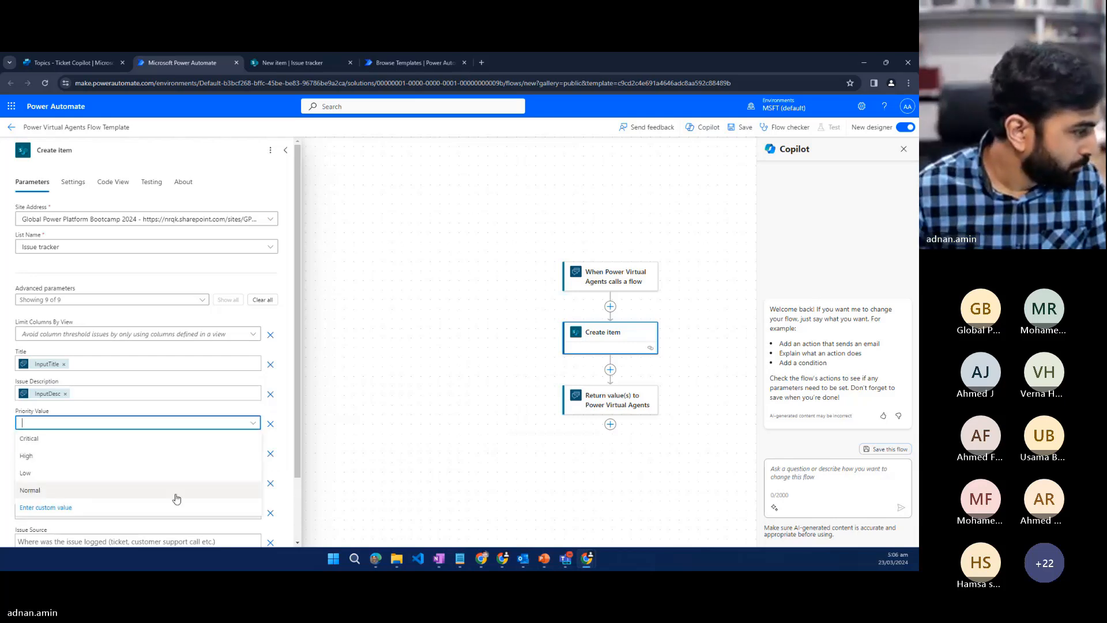
left_click(30, 491)
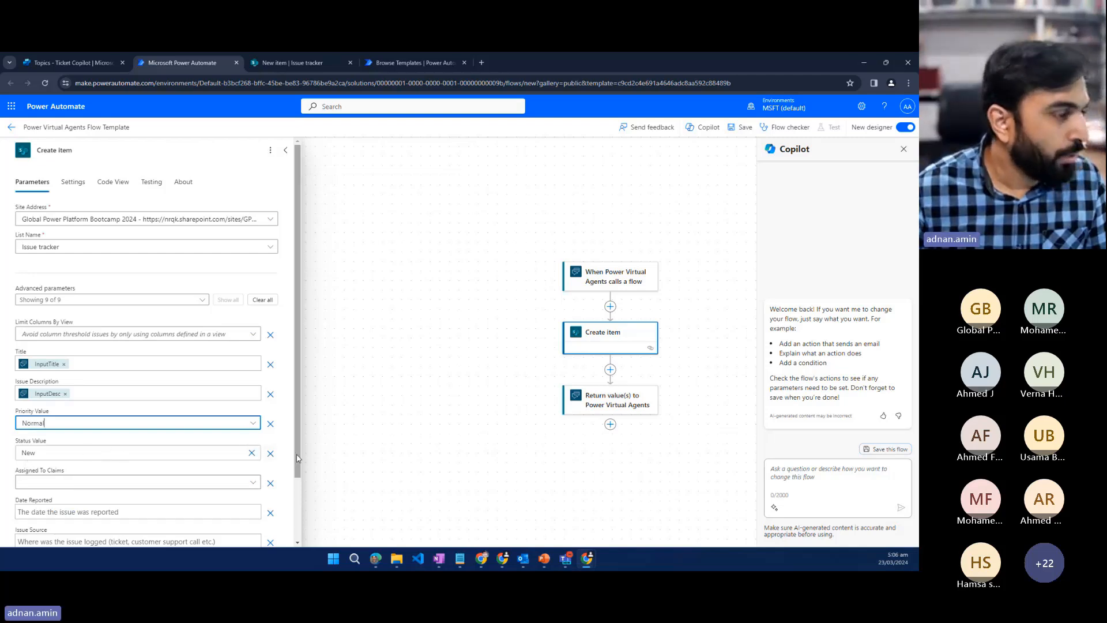
left_click_drag(296, 456, 297, 506)
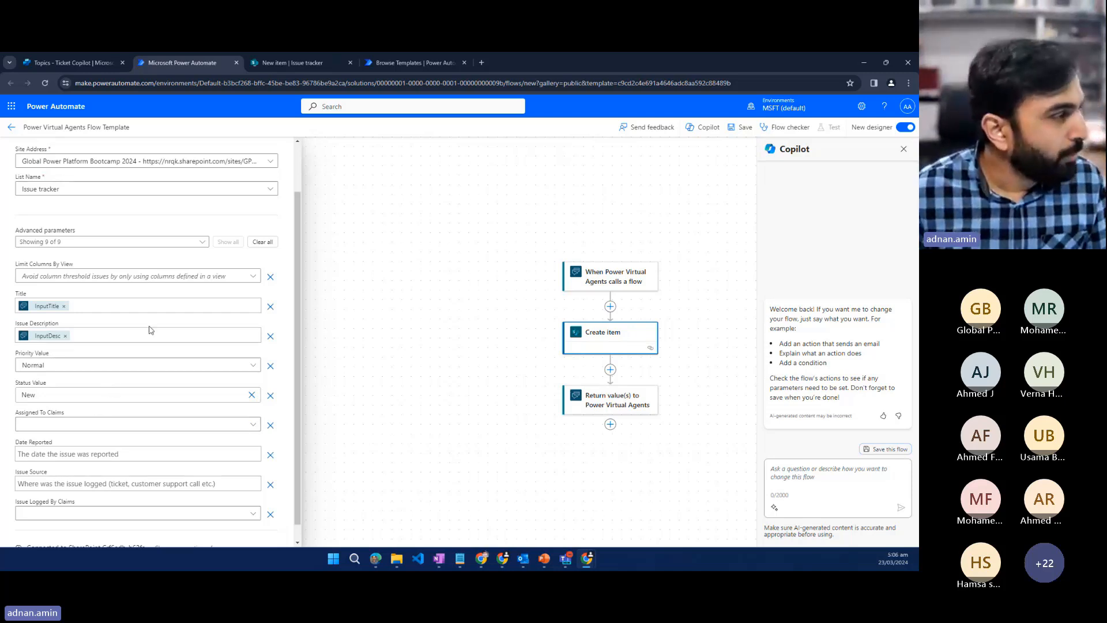
scroll(151, 467, "down", 1)
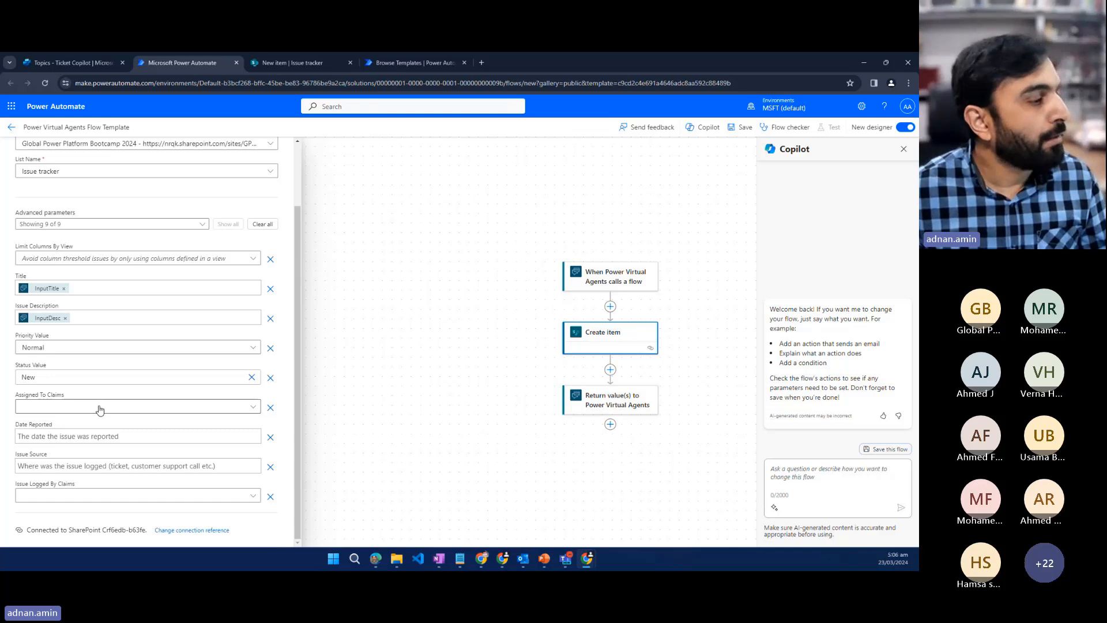
left_click(137, 413)
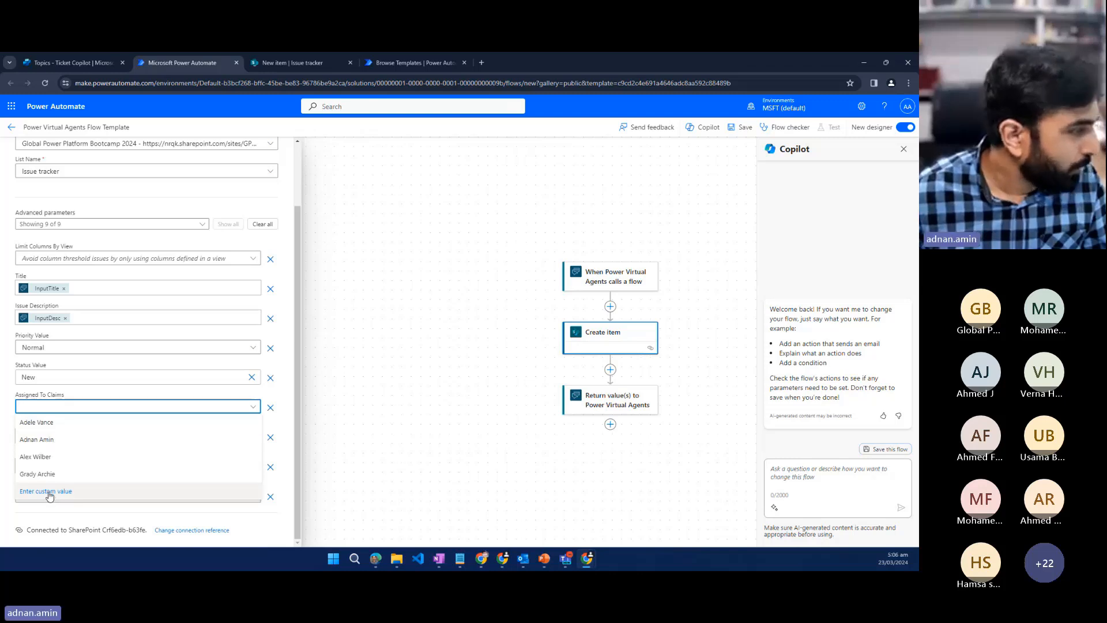
left_click(50, 493)
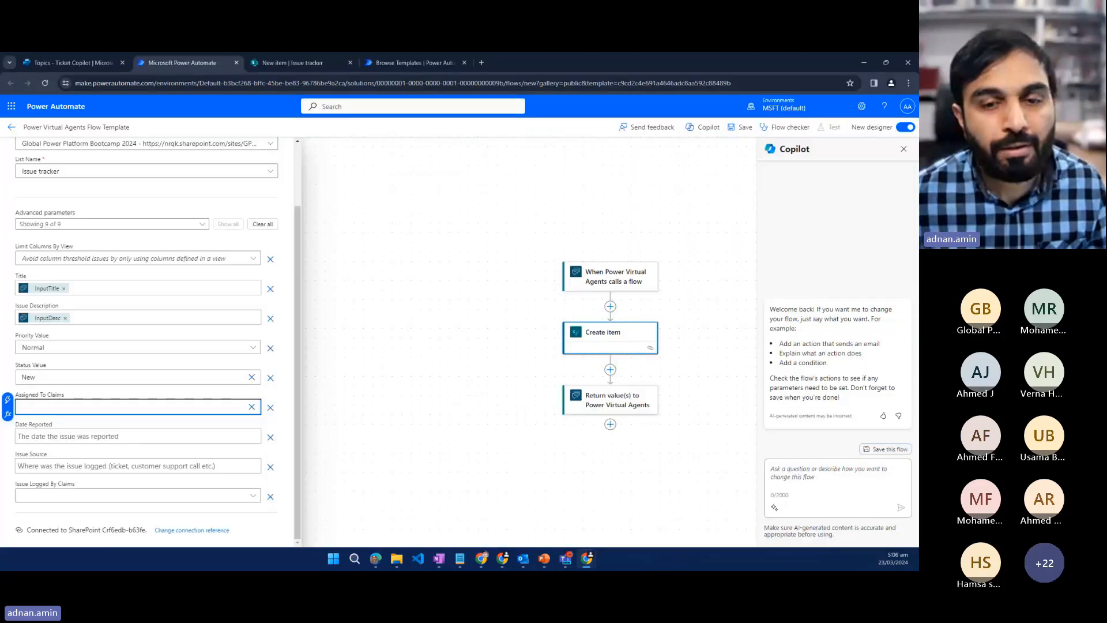
key("super+d")
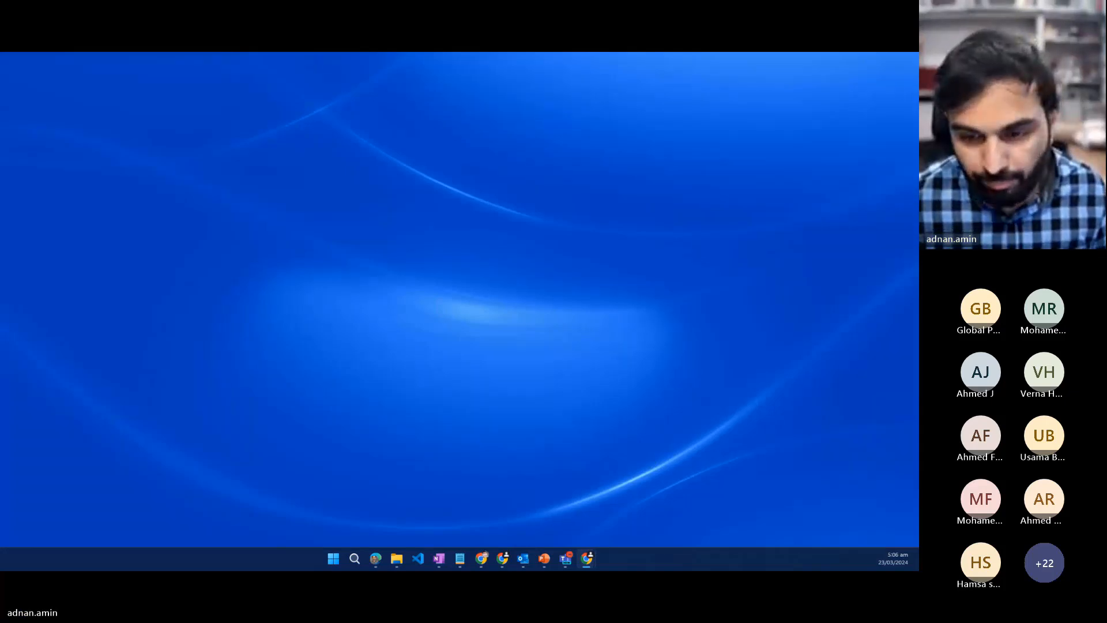
key("super+d")
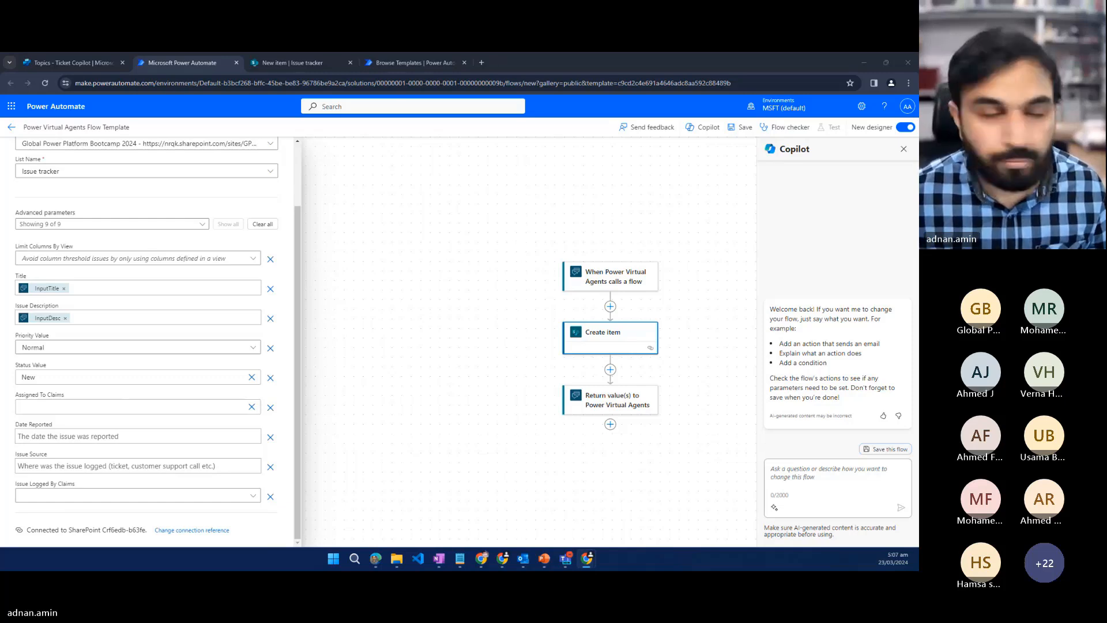
left_click(464, 355)
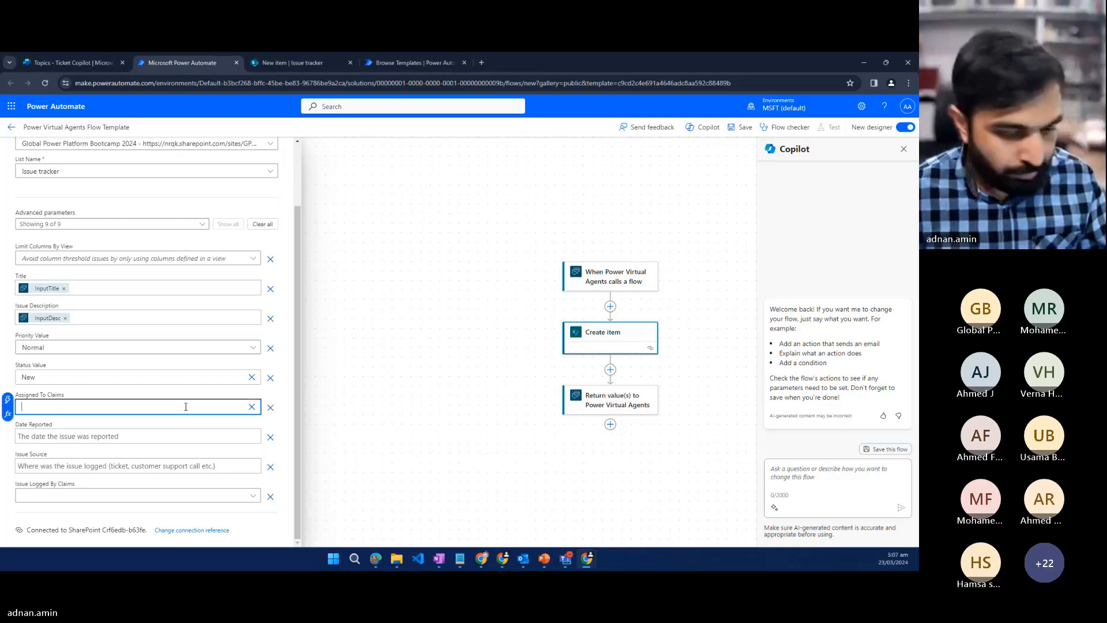
key("ctrl+v")
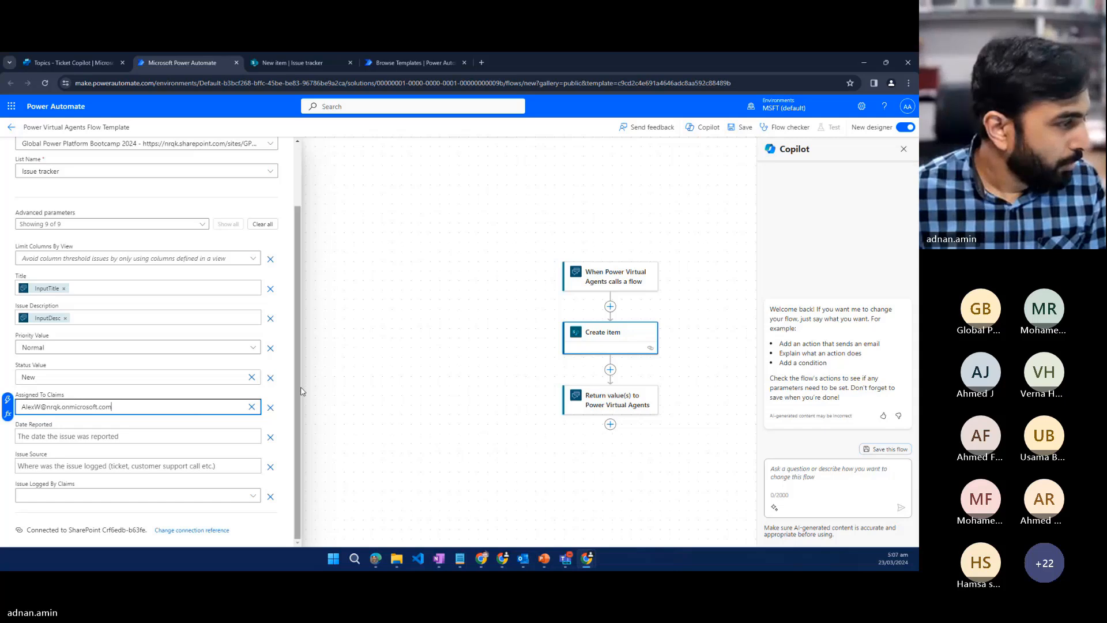
Step: Collapse the Create item settings and save the flow
left_click(300, 391)
scroll(299, 391, "up", 10)
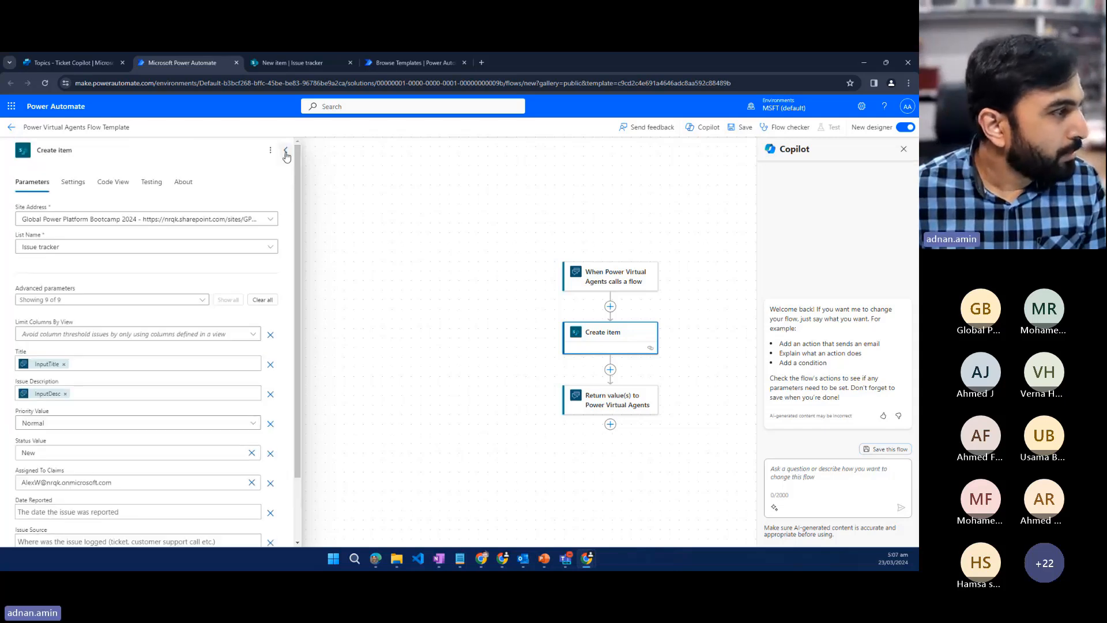
left_click(285, 152)
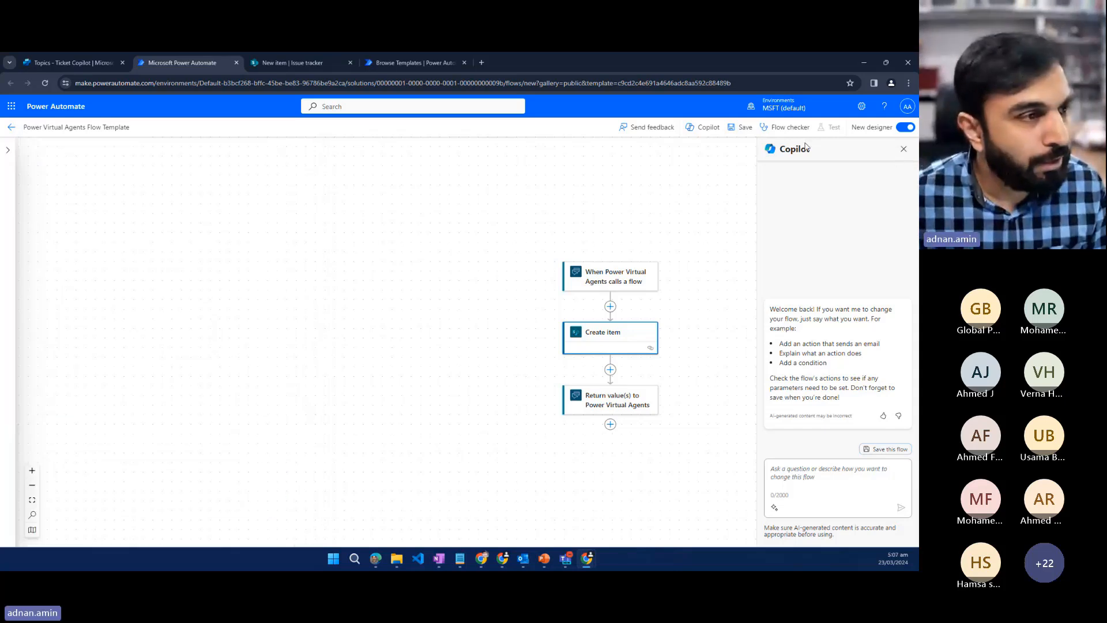
left_click(745, 128)
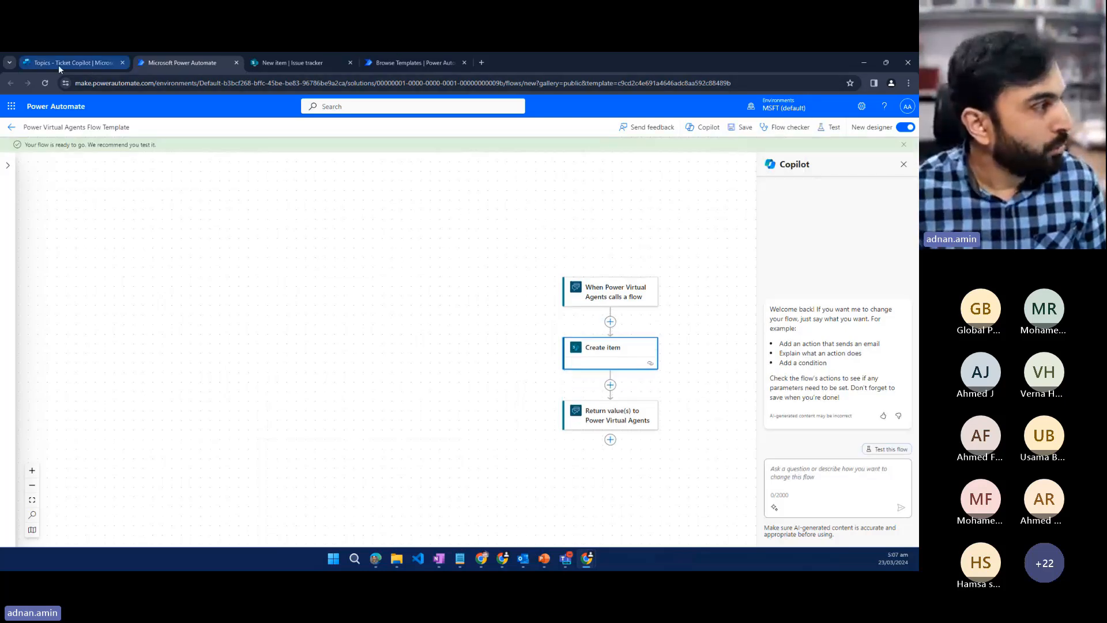
Step: Return to Ticket Copilot in Copilot Studio, update the flow list with the new flow, and save the Issue Tracker topic
mouse_move(65, 65)
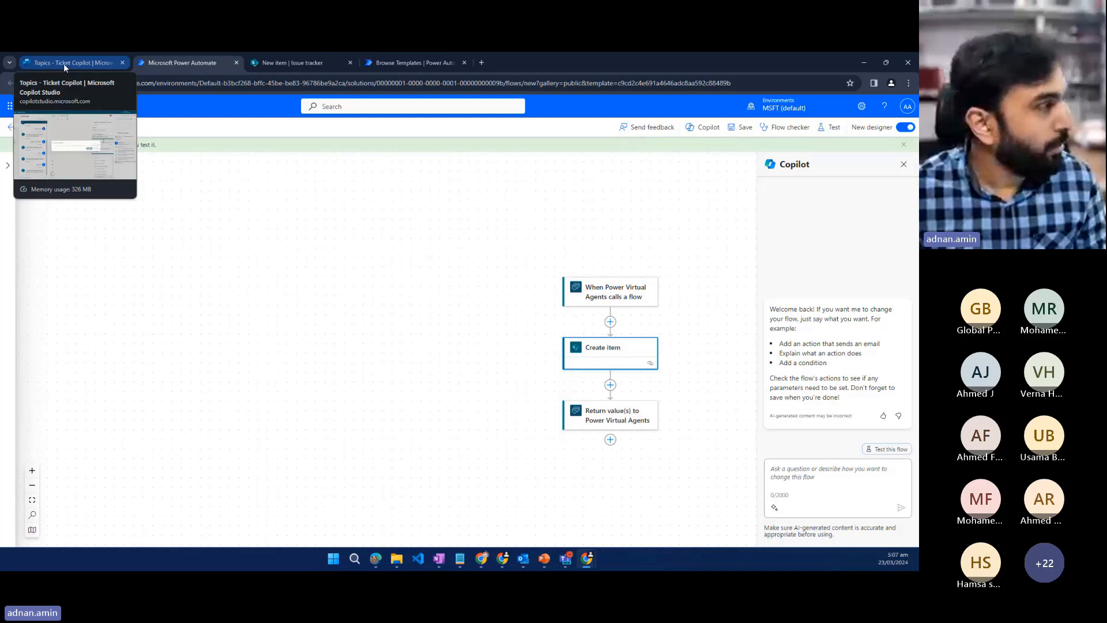
left_click(63, 64)
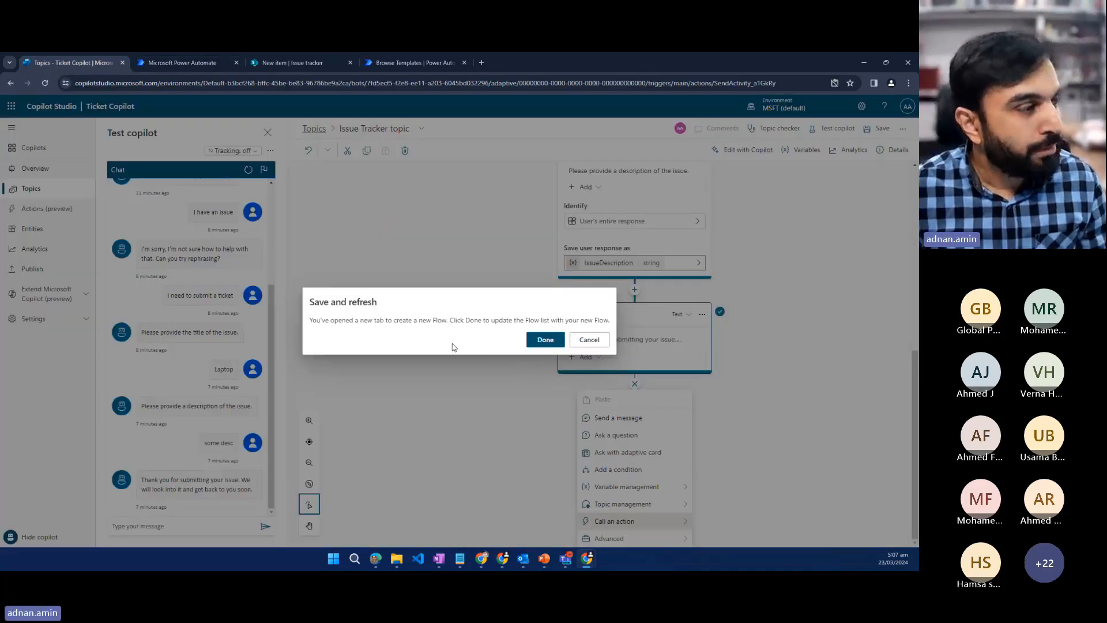
left_click(538, 345)
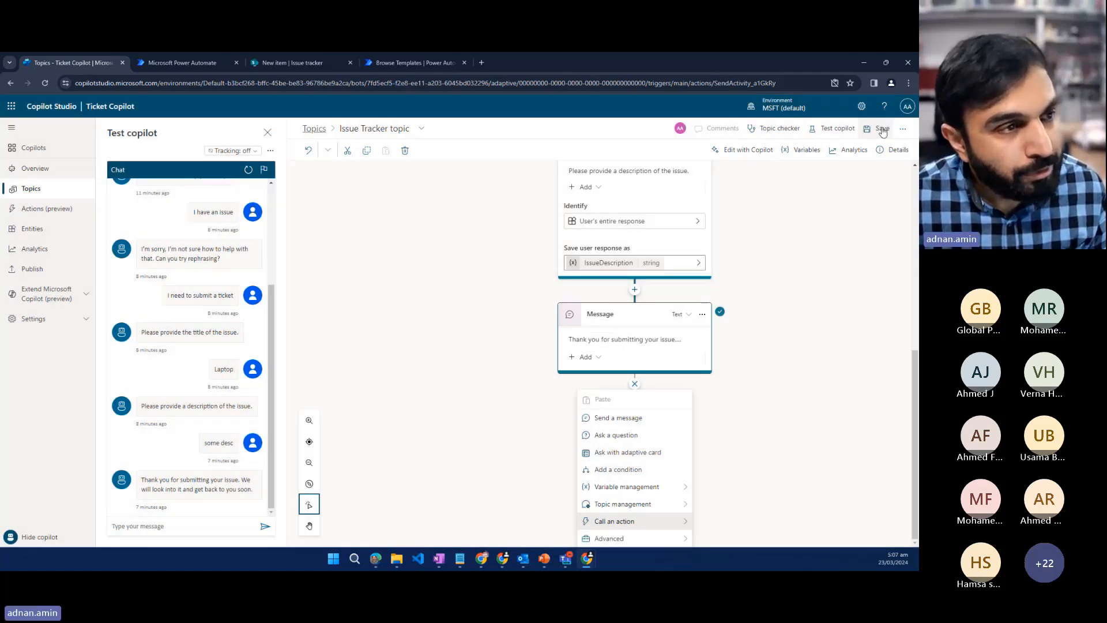
left_click(882, 130)
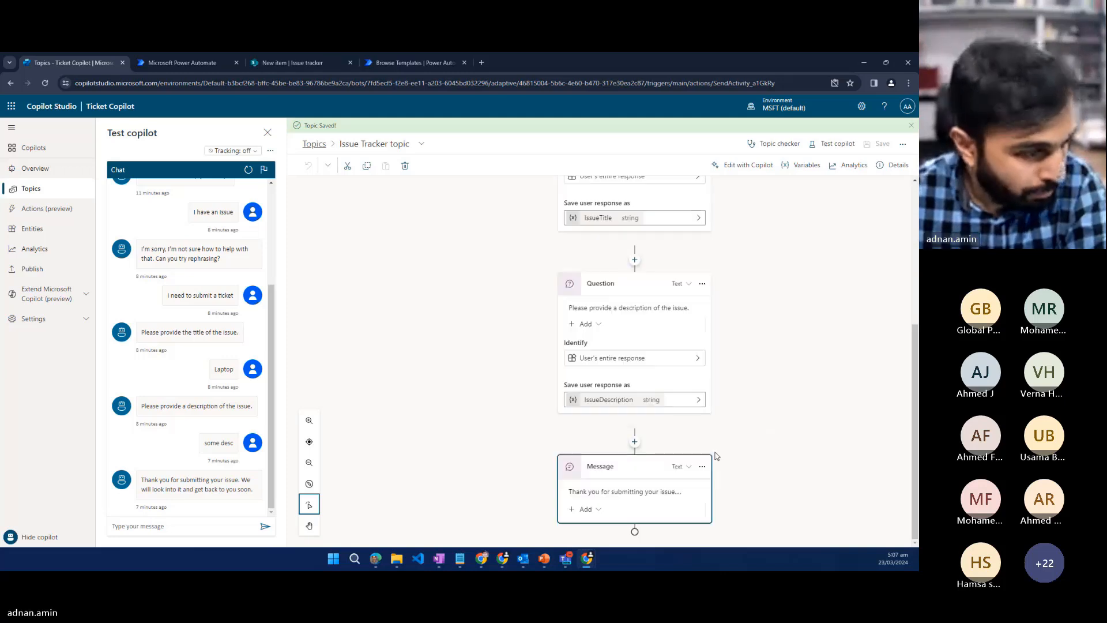
Step: Add an action node below the final message that calls the most recently updated Power Virtual Agents Flow Template
left_click(635, 515)
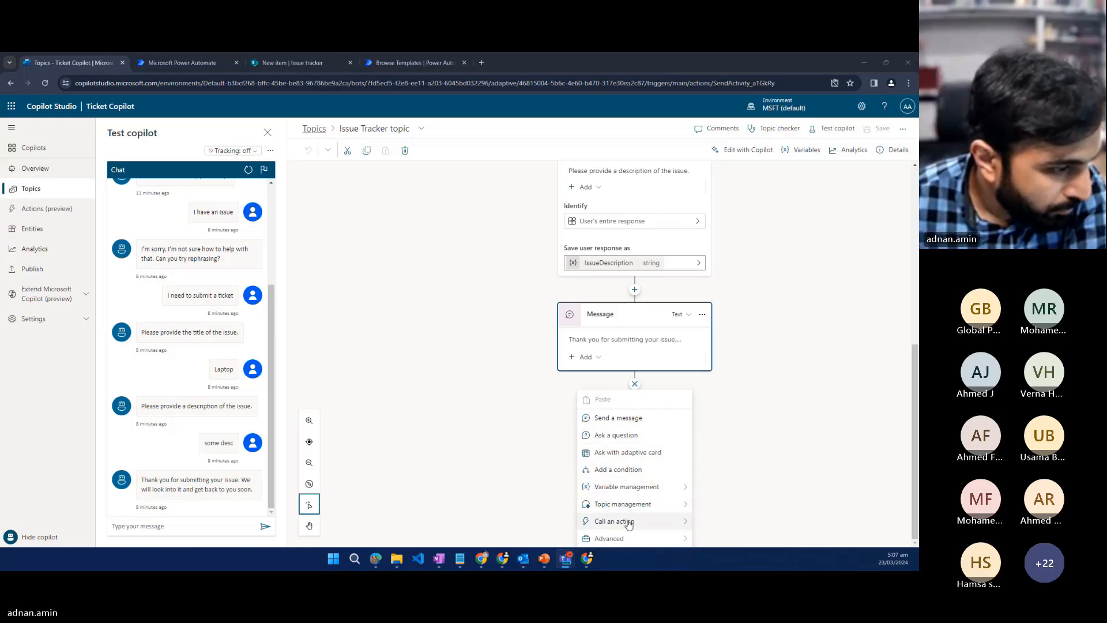
mouse_move(619, 528)
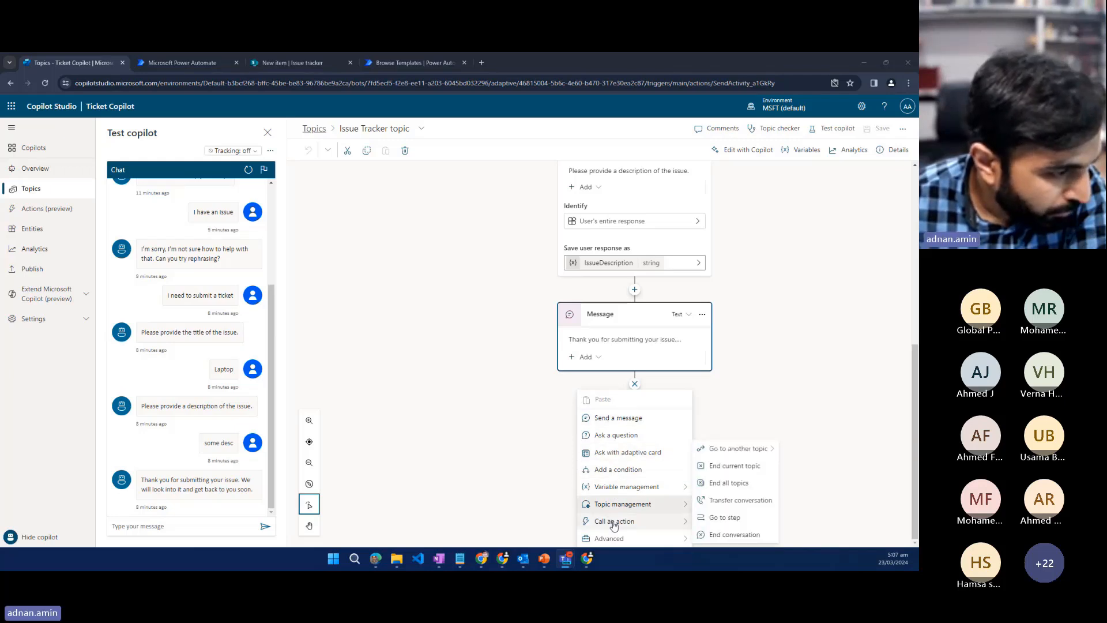
left_click(680, 523)
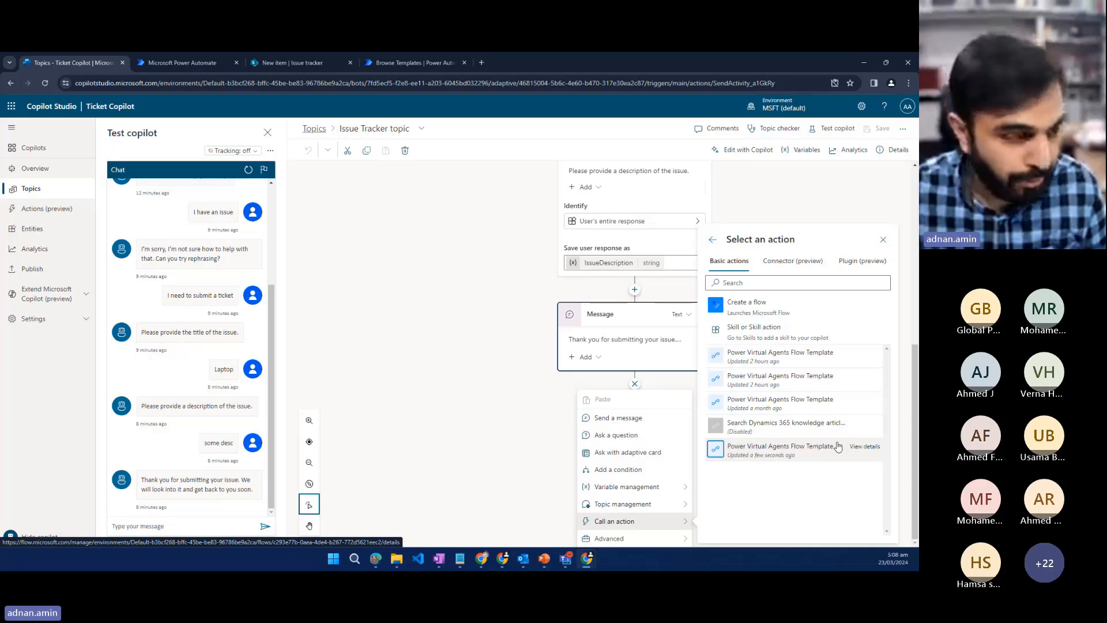
left_click(799, 450)
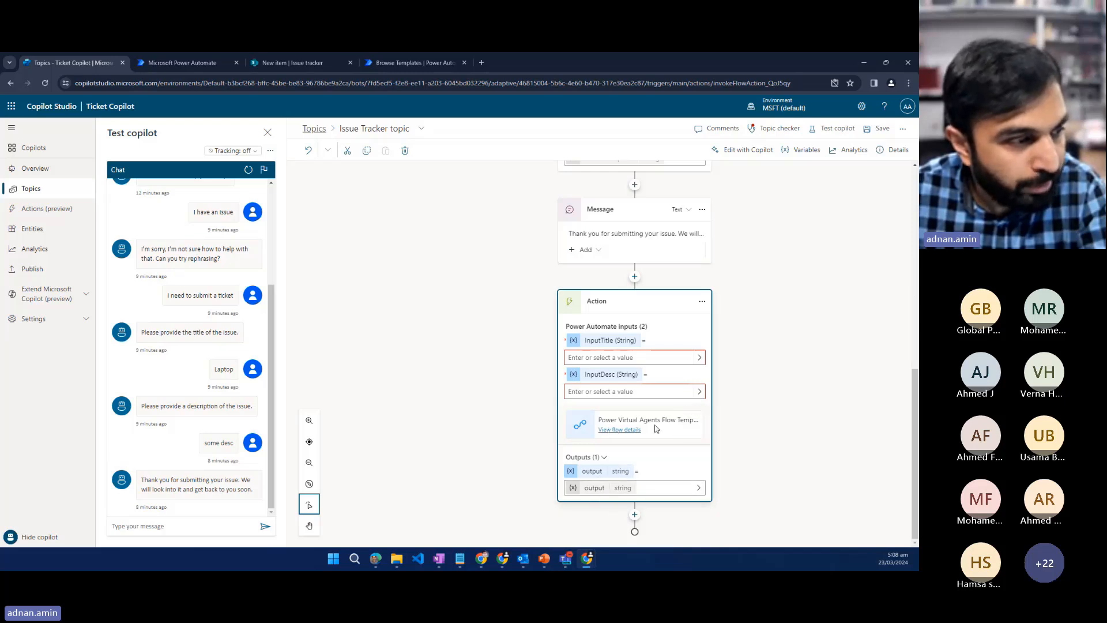
left_click(672, 357)
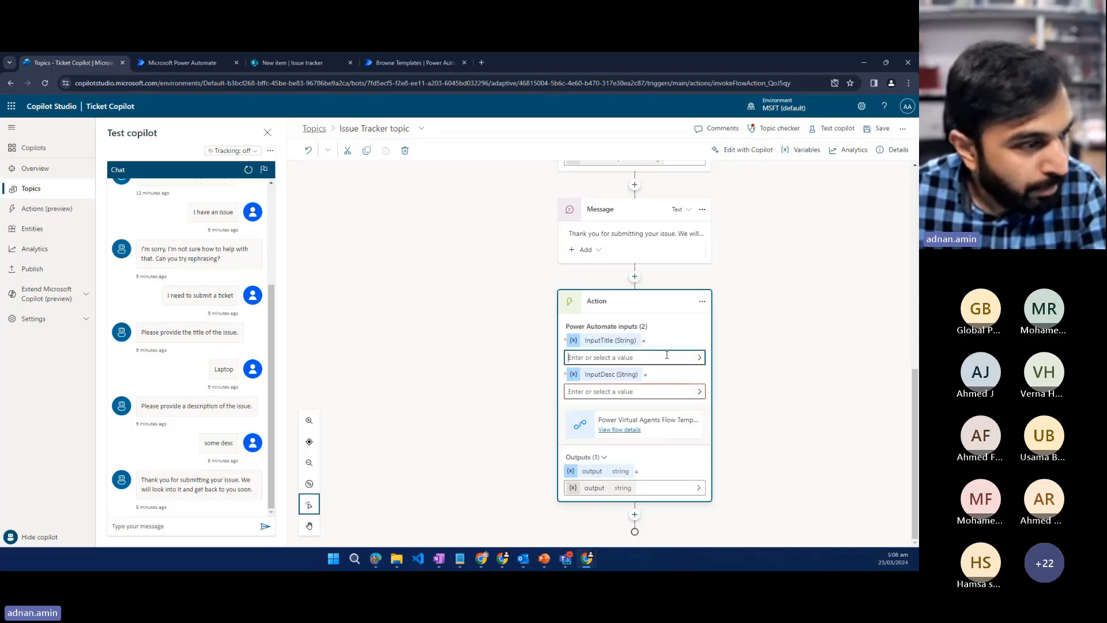
left_click(700, 358)
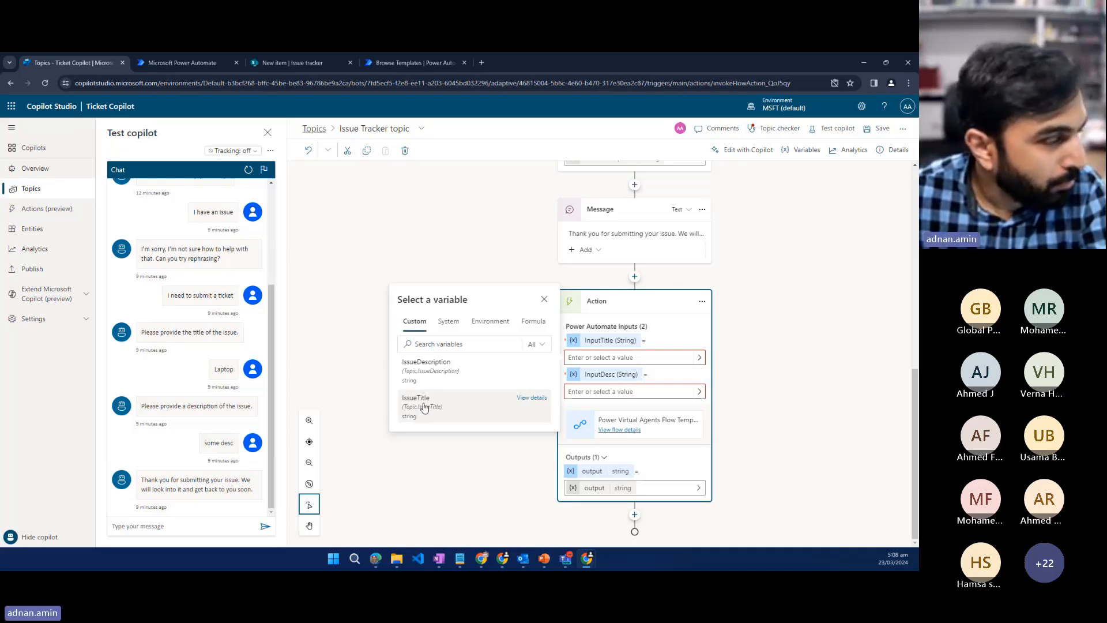
left_click(732, 291)
Step: Examine which variables store the replies to the issue title and issue description questions
scroll(664, 323, "up", 4)
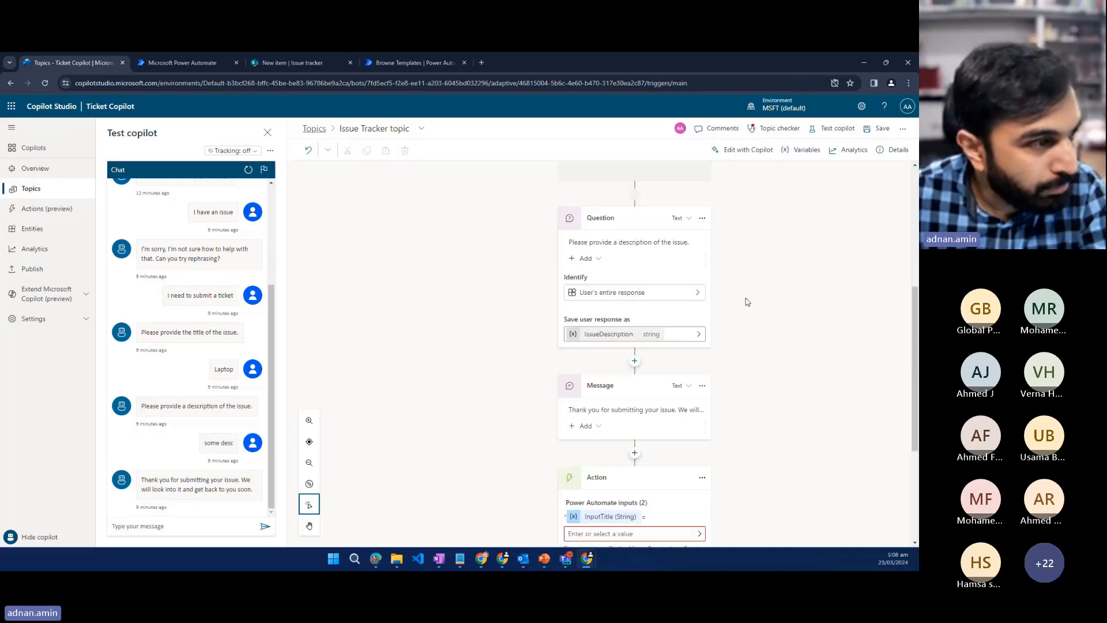
scroll(628, 325, "down", 3)
left_click(617, 224)
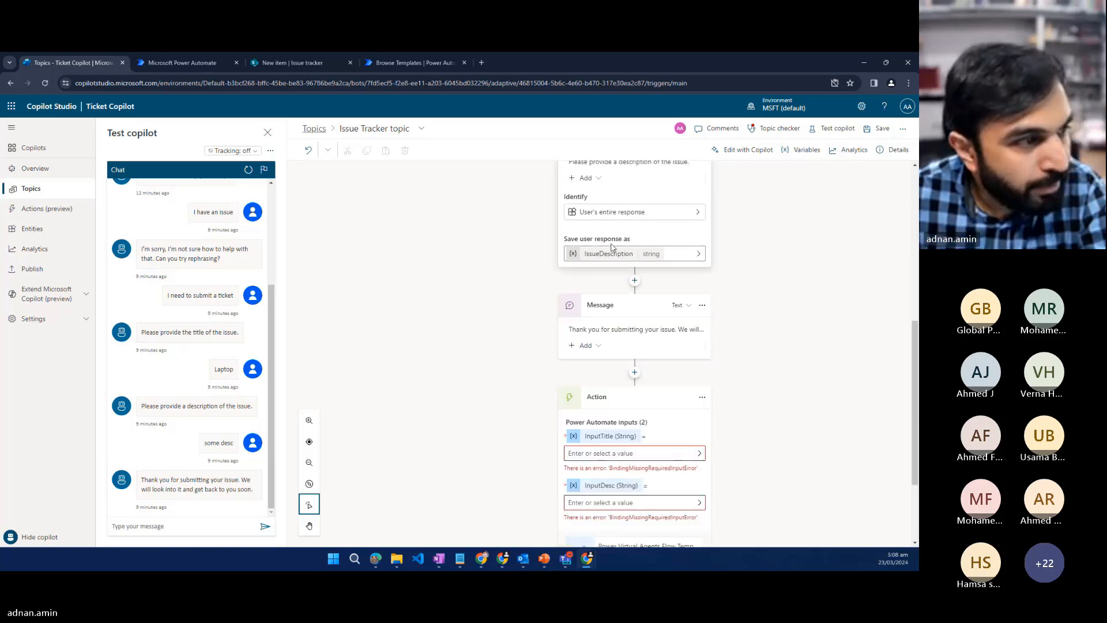
scroll(620, 223, "up", 1)
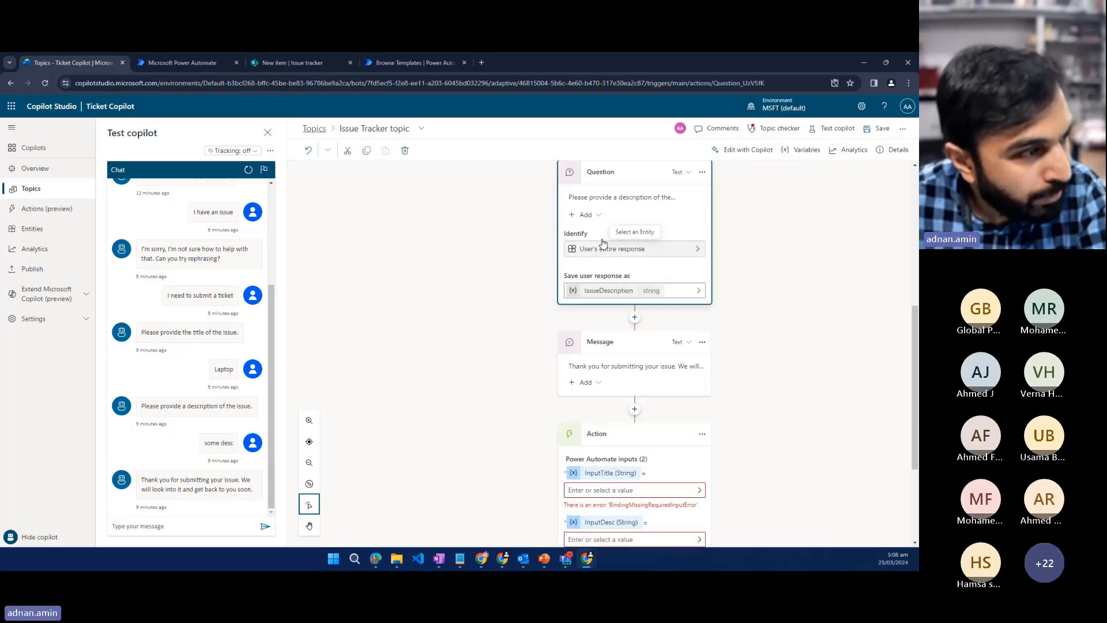
left_click(603, 290)
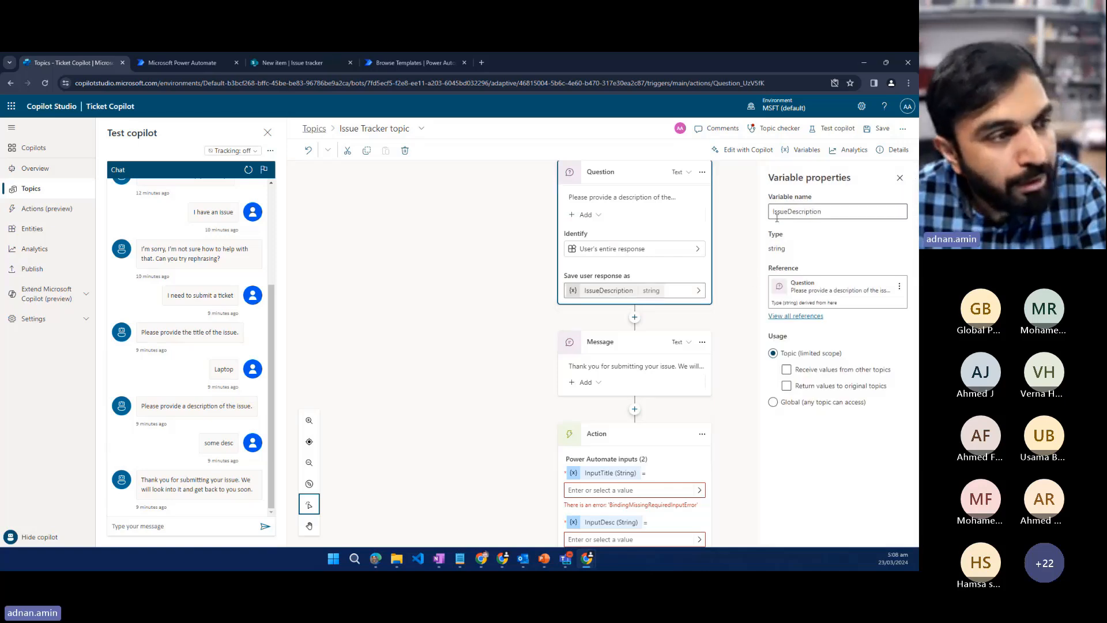
left_click(898, 178)
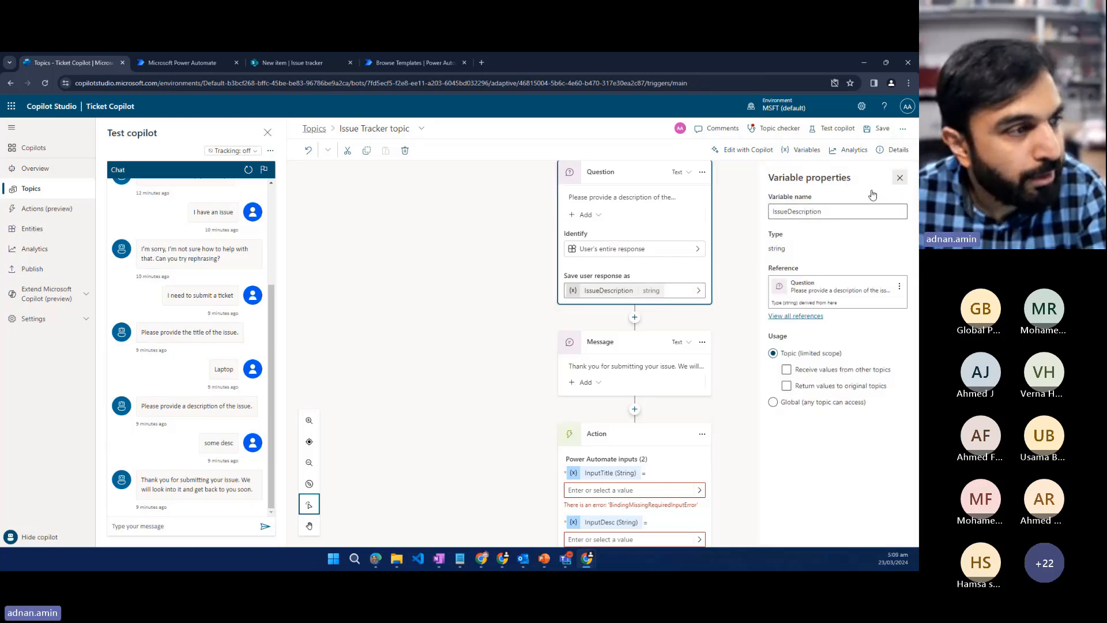
scroll(724, 266, "up", 5)
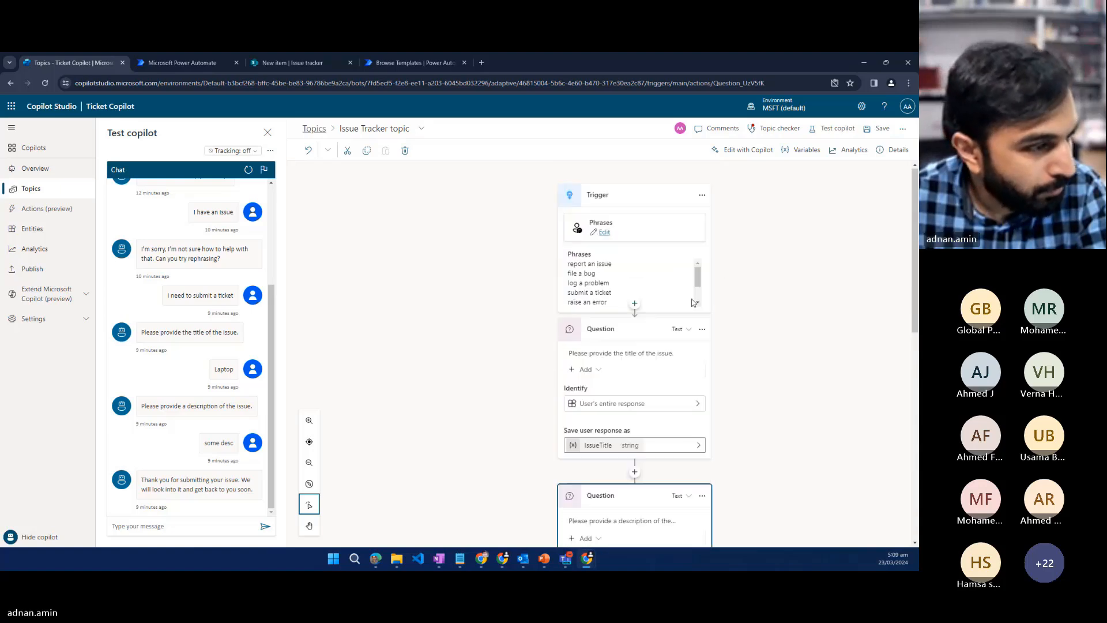
left_click(614, 473)
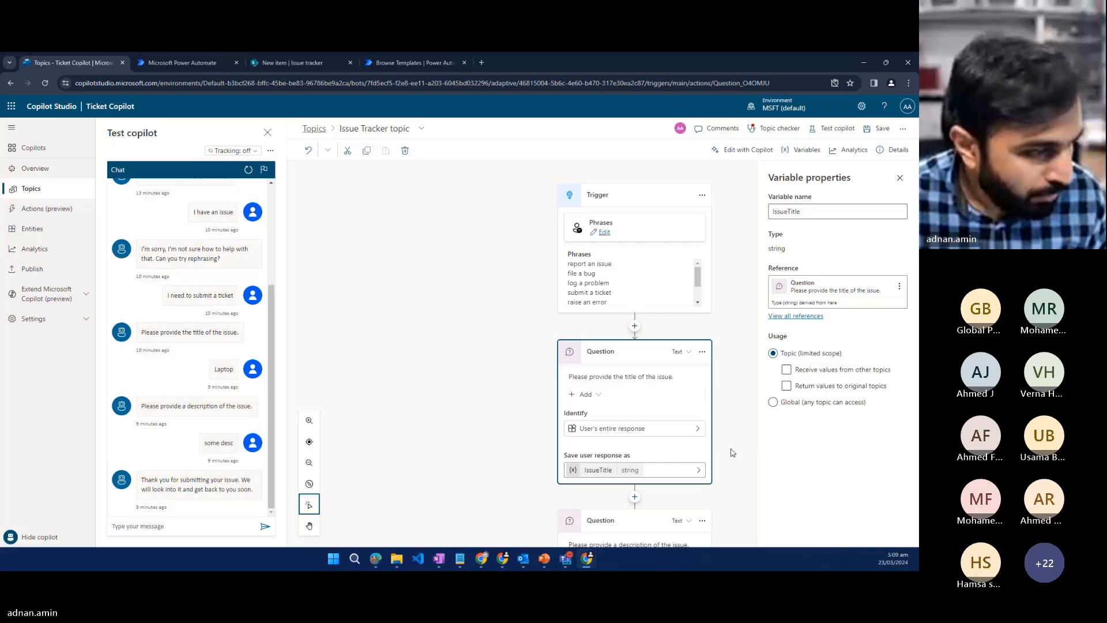
scroll(634, 492, "down", 5)
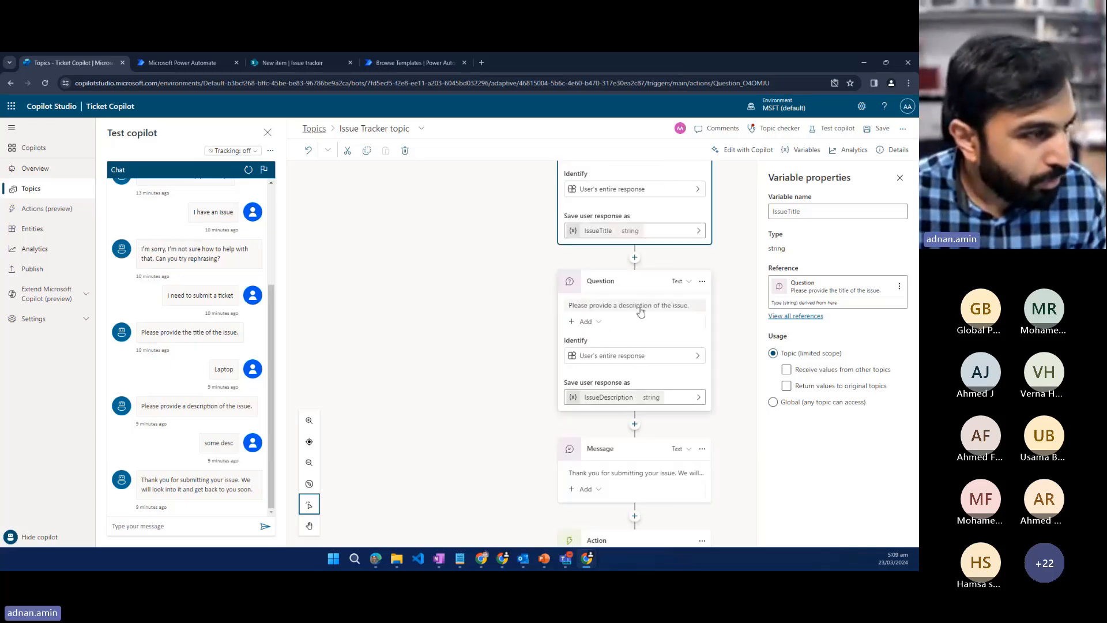
scroll(638, 306, "up", 2)
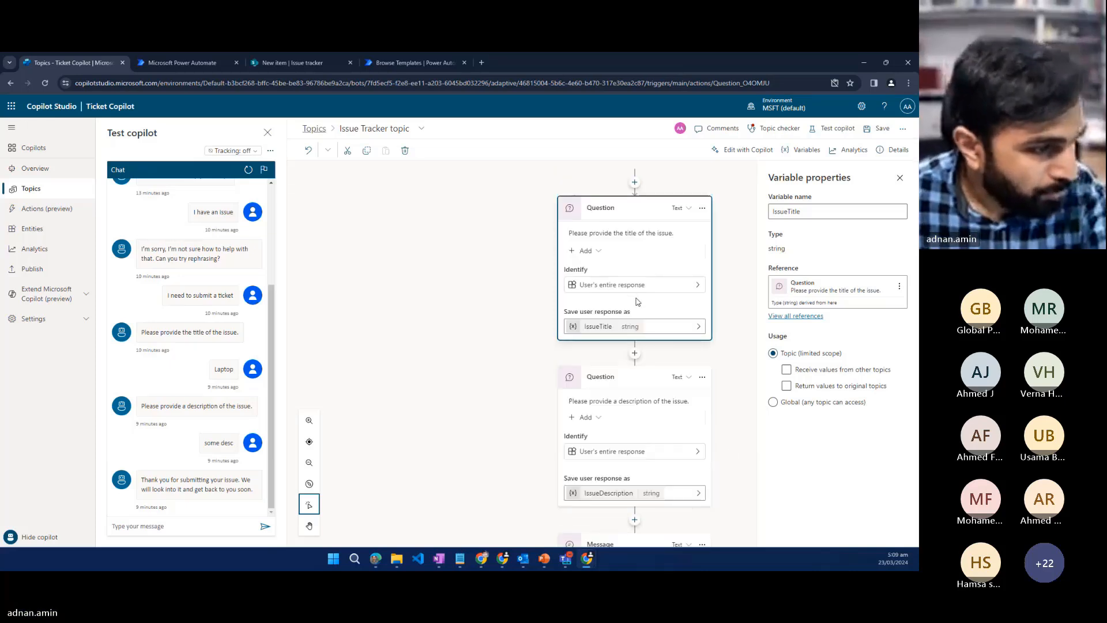
Step: Map the flow action's InputTitle to the IssueTitle variable and InputDesc to the IssueDescription variable
scroll(638, 301, "down", 7)
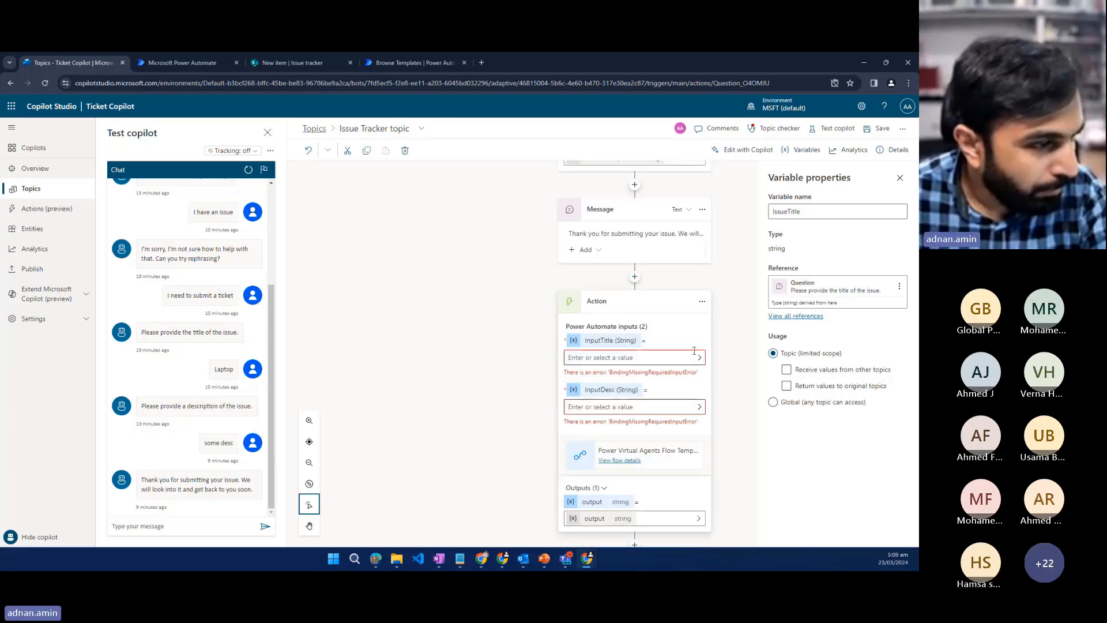
left_click(638, 357)
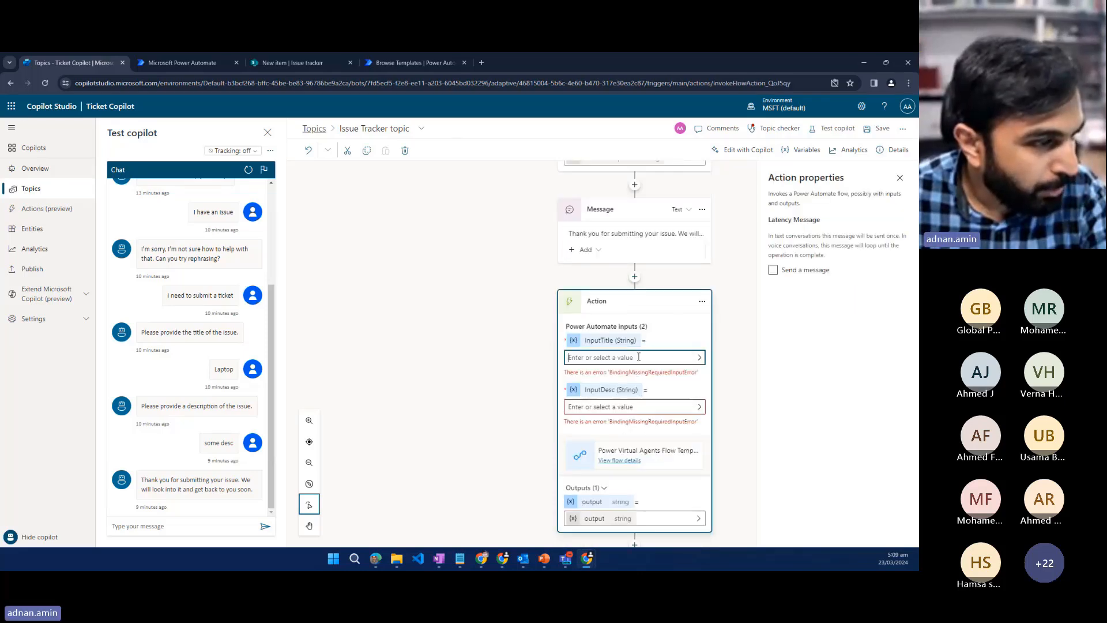
left_click(700, 358)
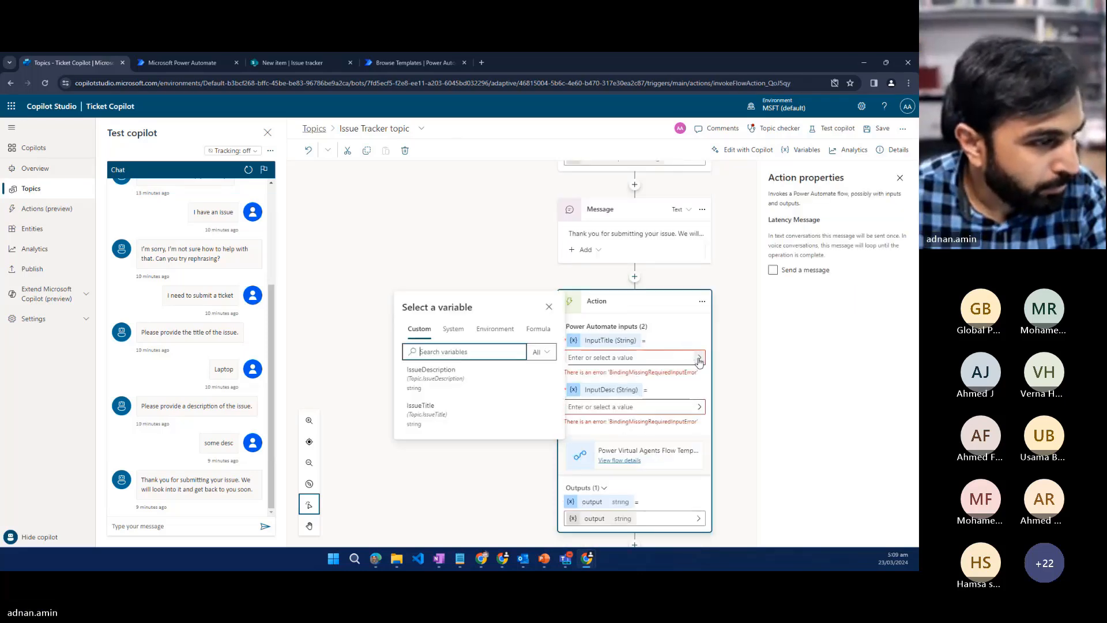
left_click(429, 418)
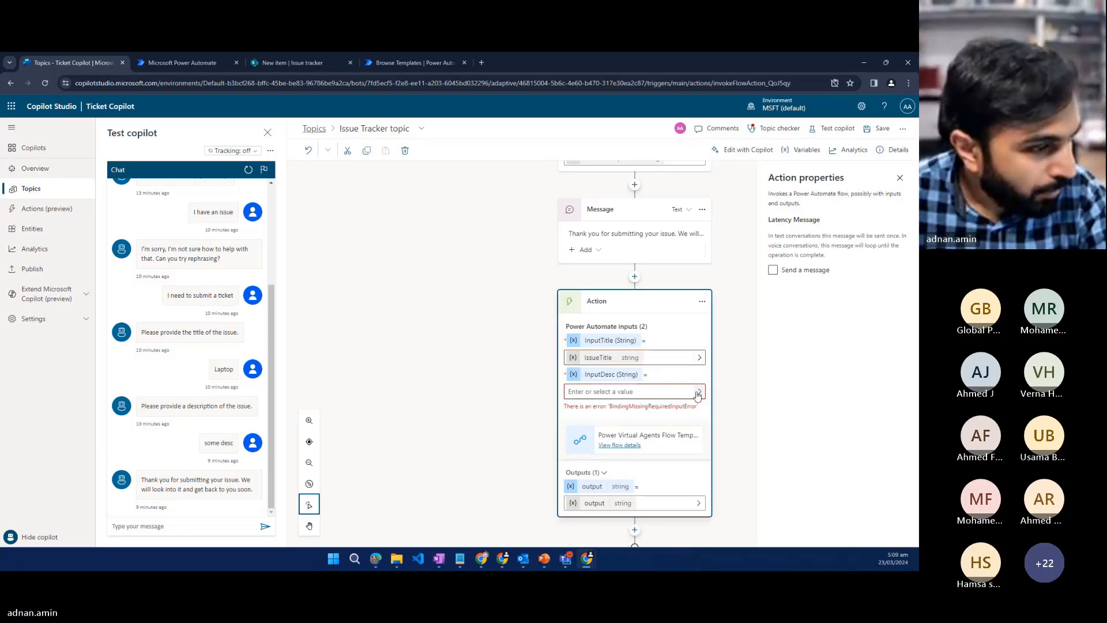
left_click(699, 392)
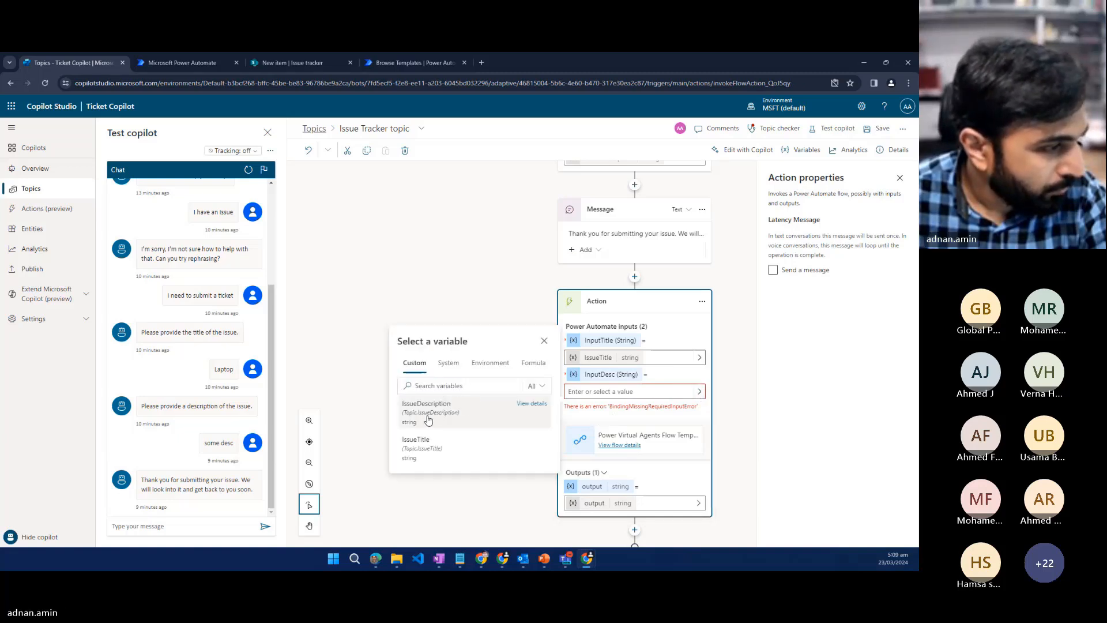
left_click(513, 426)
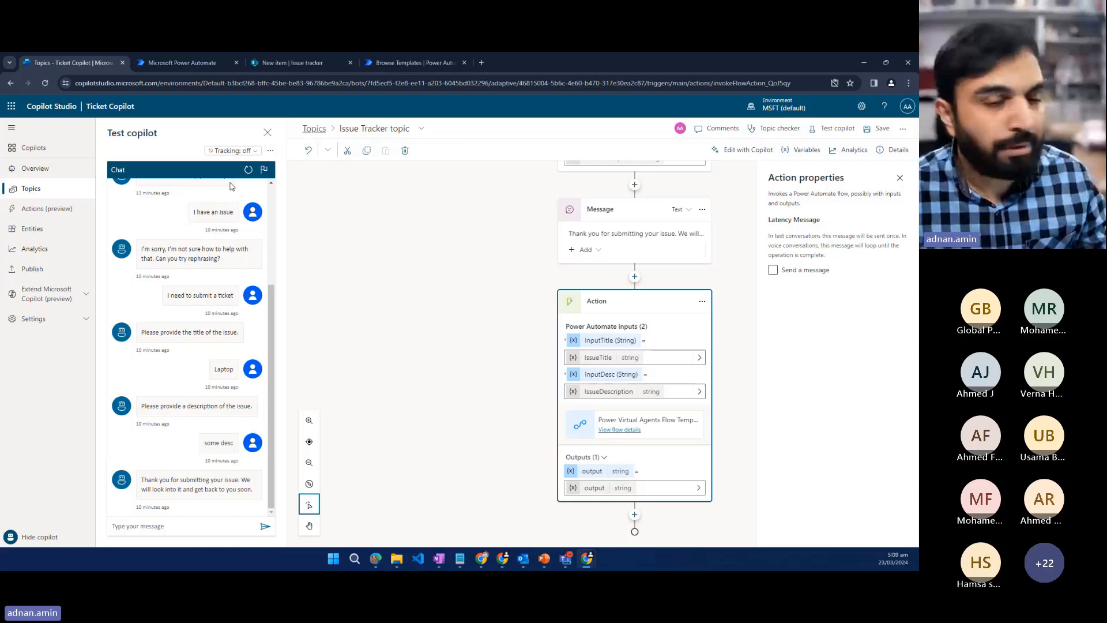
Step: Switch to the Power Automate flow, check the trigger's inputs, and open the output value of Return value(s) to Power Virtual Agents for editing
left_click(155, 60)
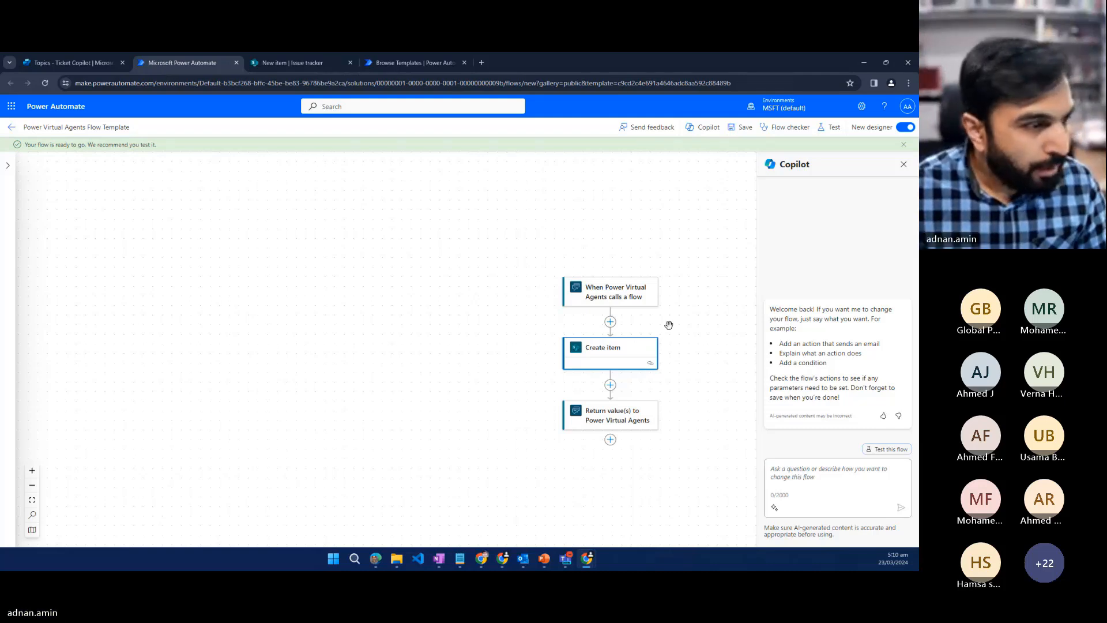
left_click(617, 296)
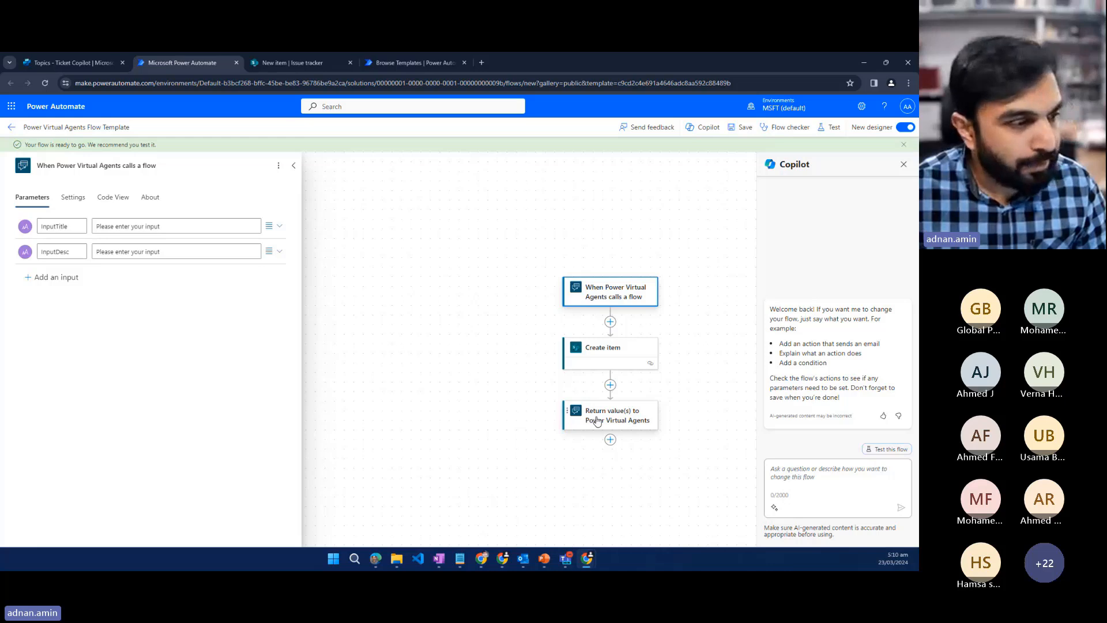
left_click(613, 424)
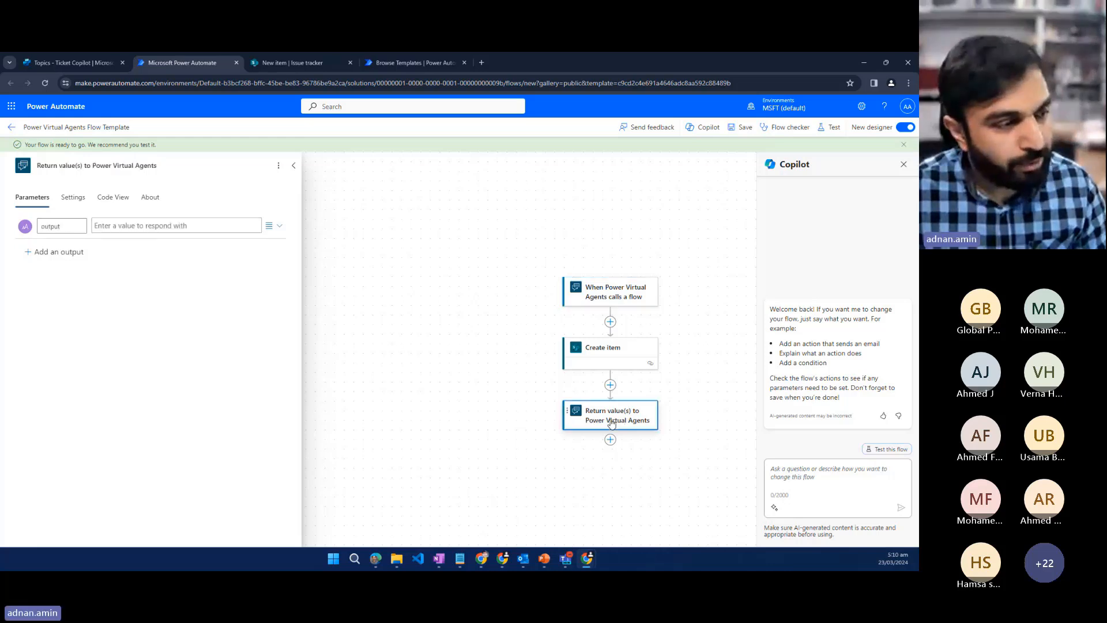
left_click(60, 227)
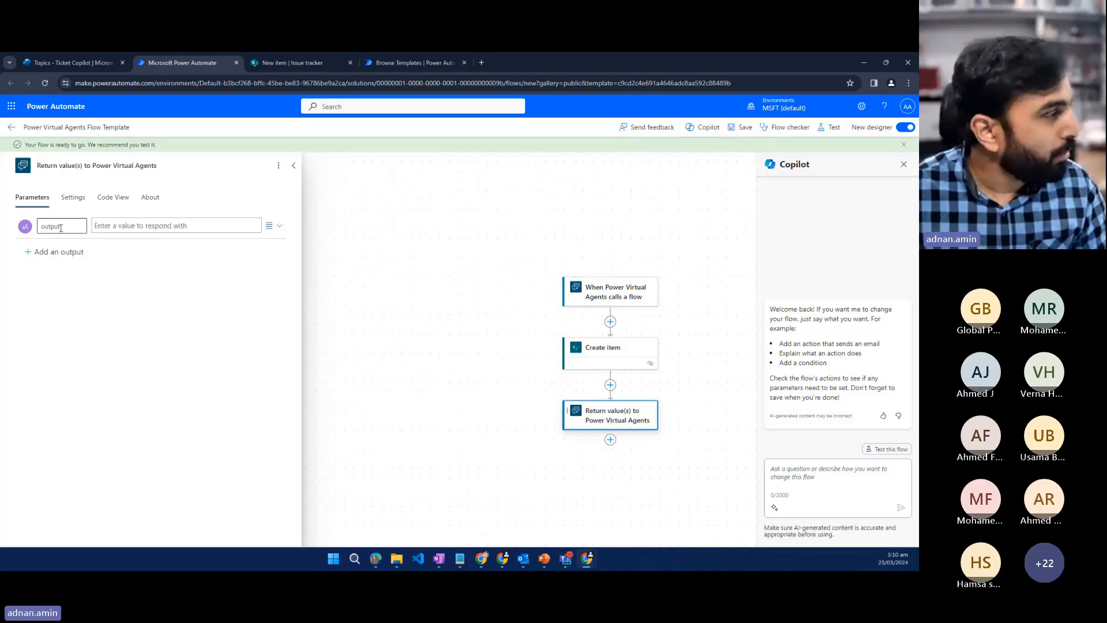
left_click(133, 225)
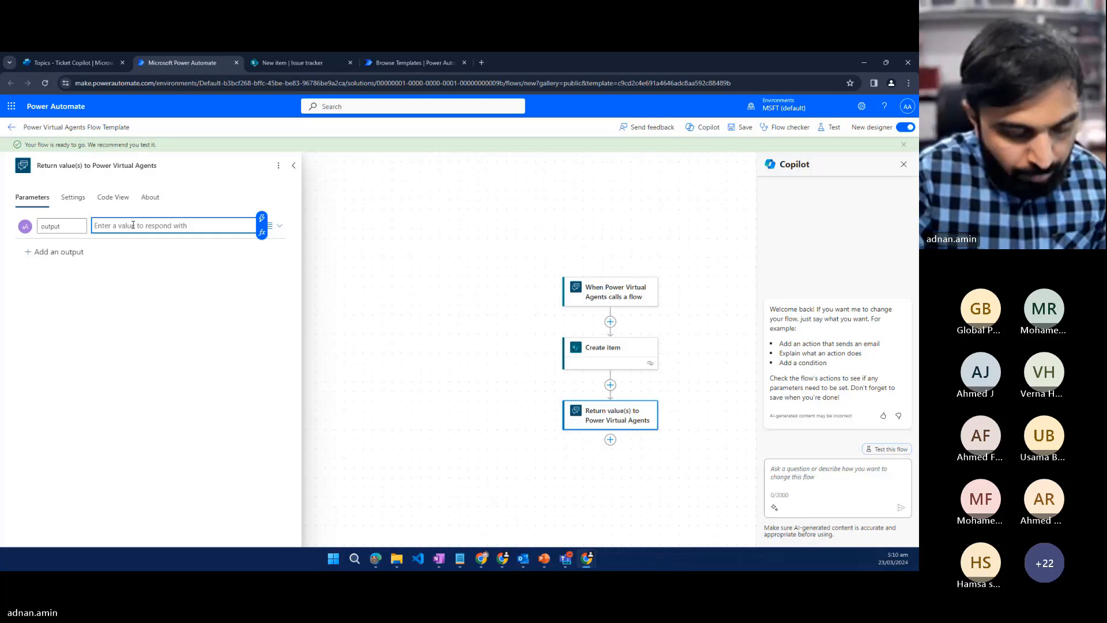
type("Here is the")
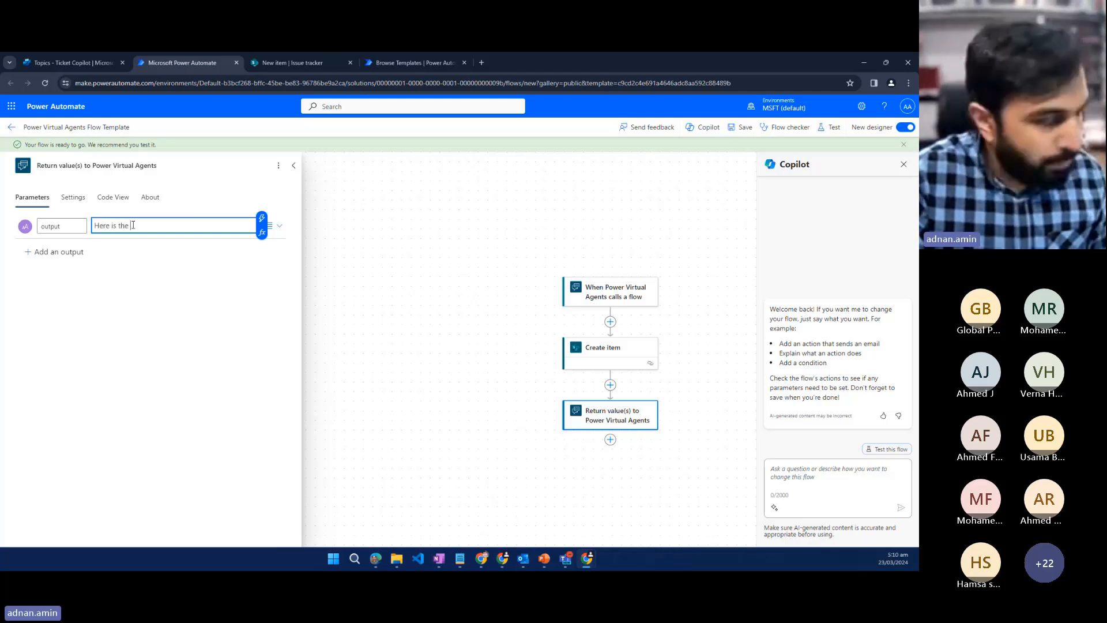
type(" ou")
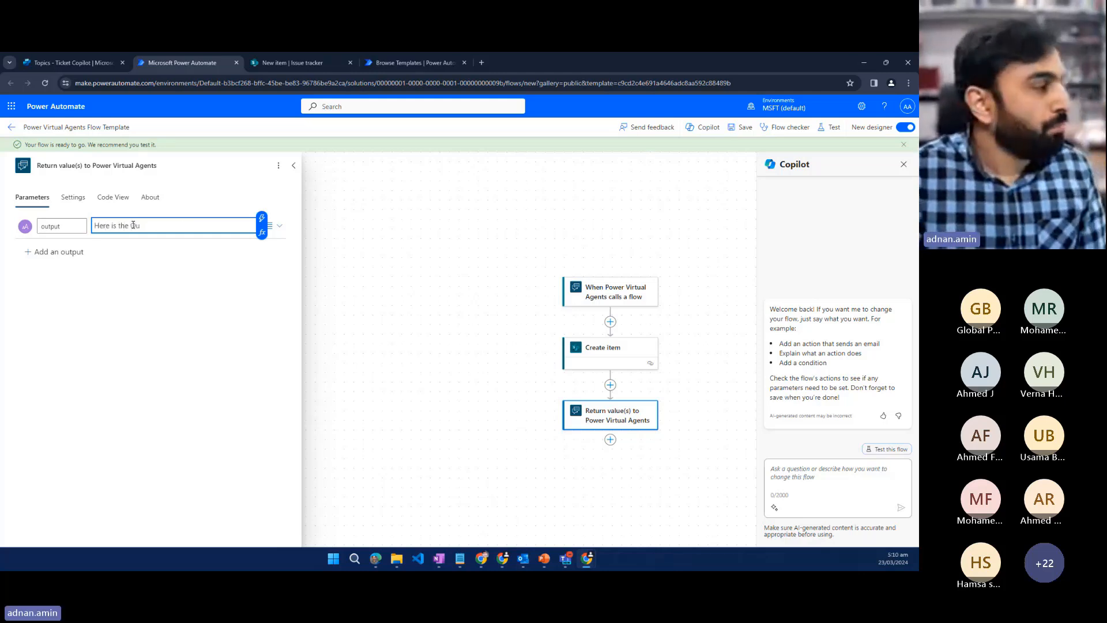
key("Return")
key("Return")
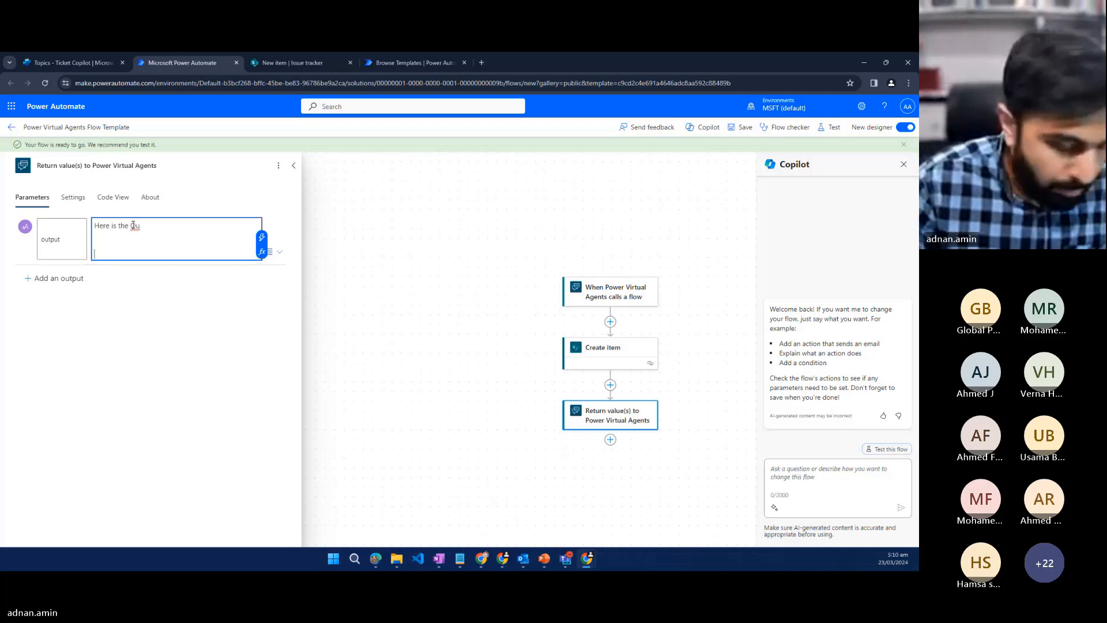
Step: Replace the output's response text with "You can access your ticket detail through below link:"
key("ctrl+a")
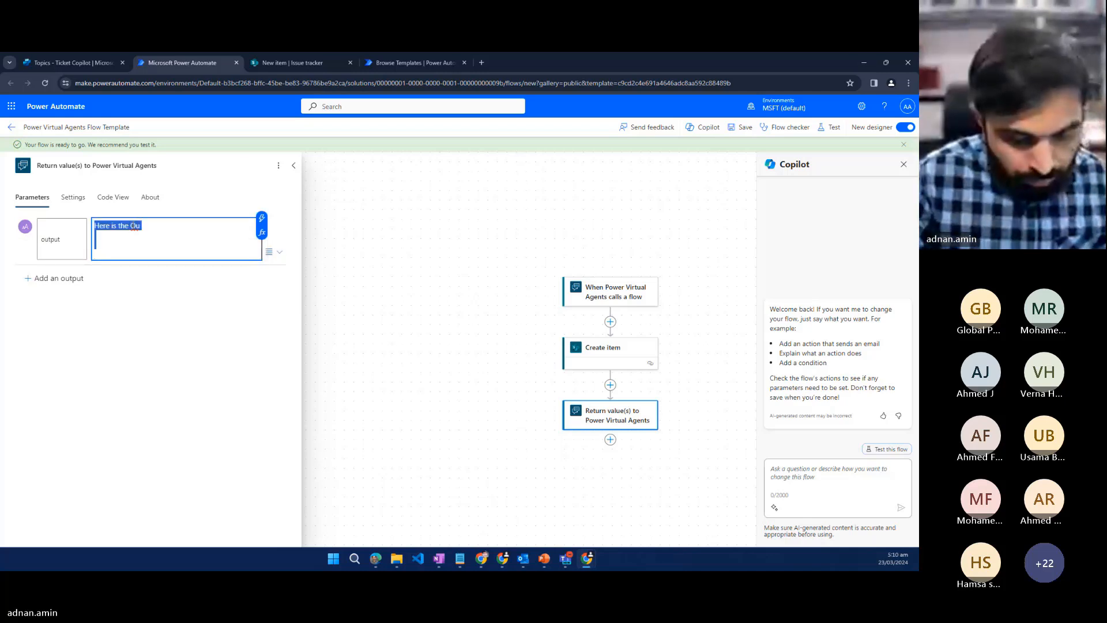
type("You c")
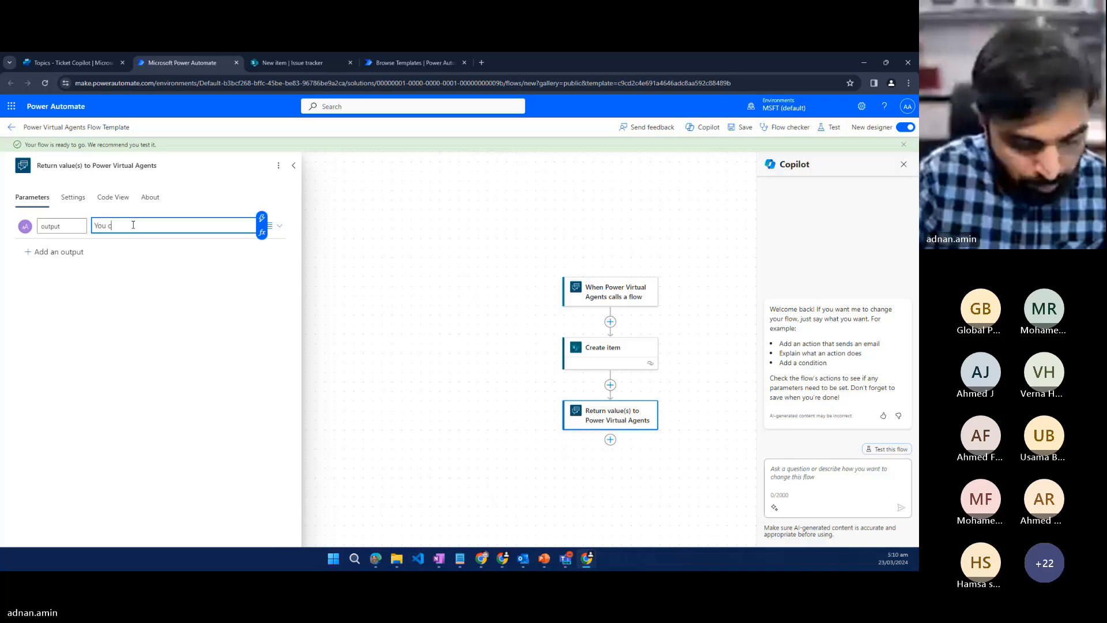
type("an access y")
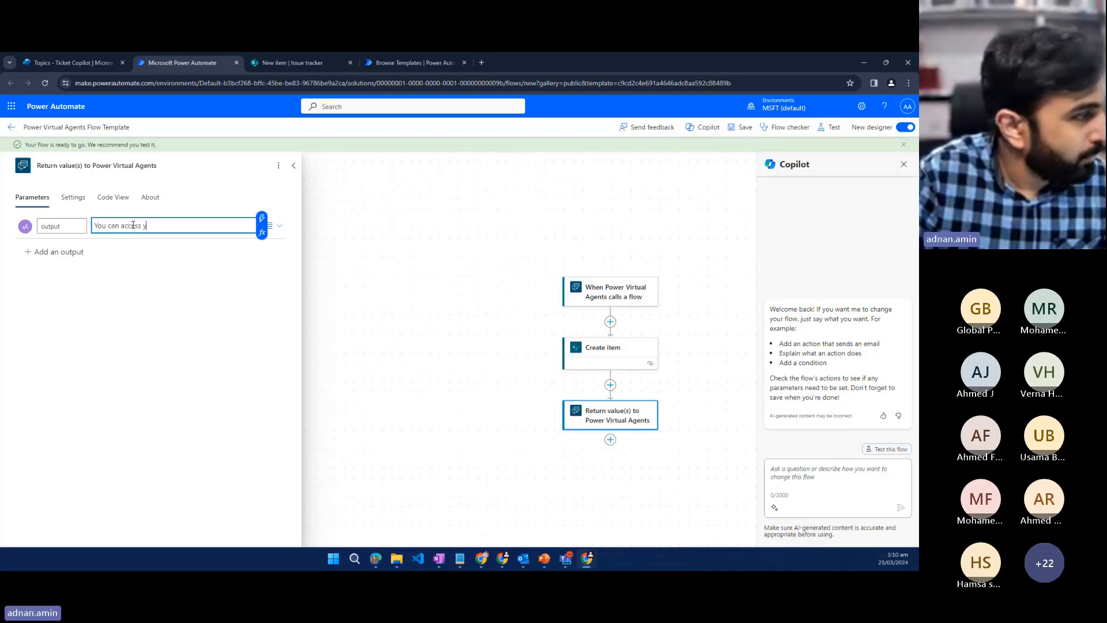
type("our ticke")
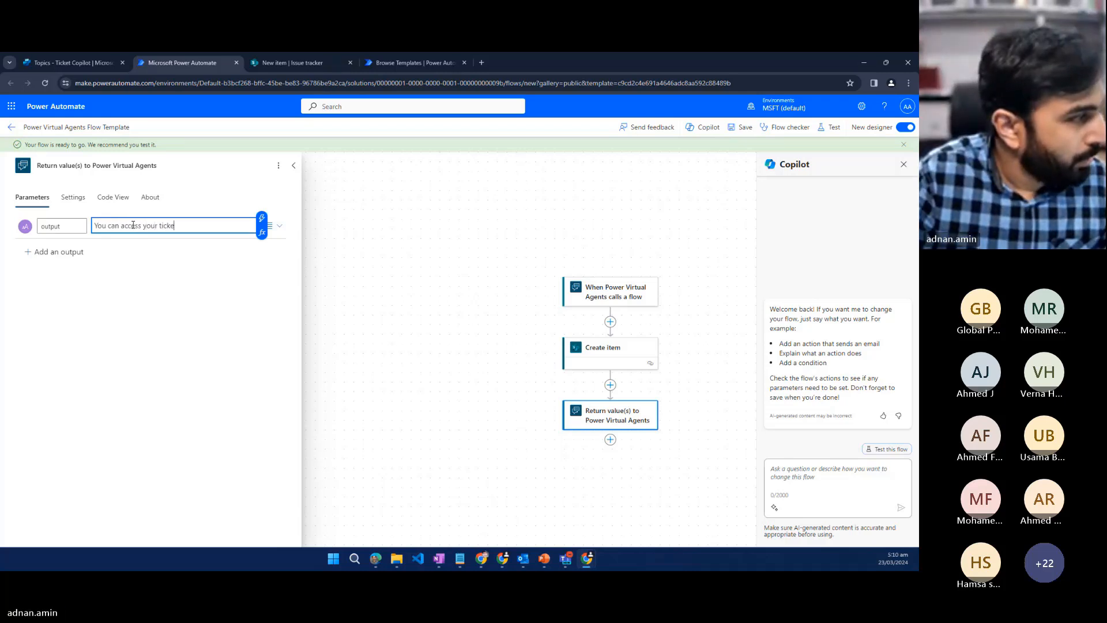
type("t detail")
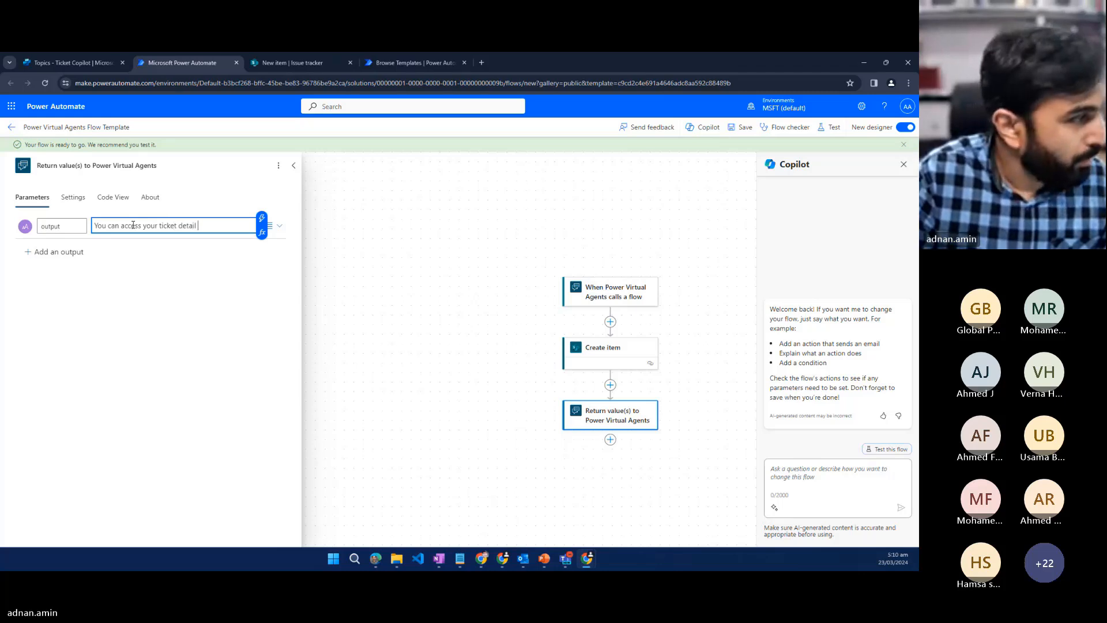
type(" through this")
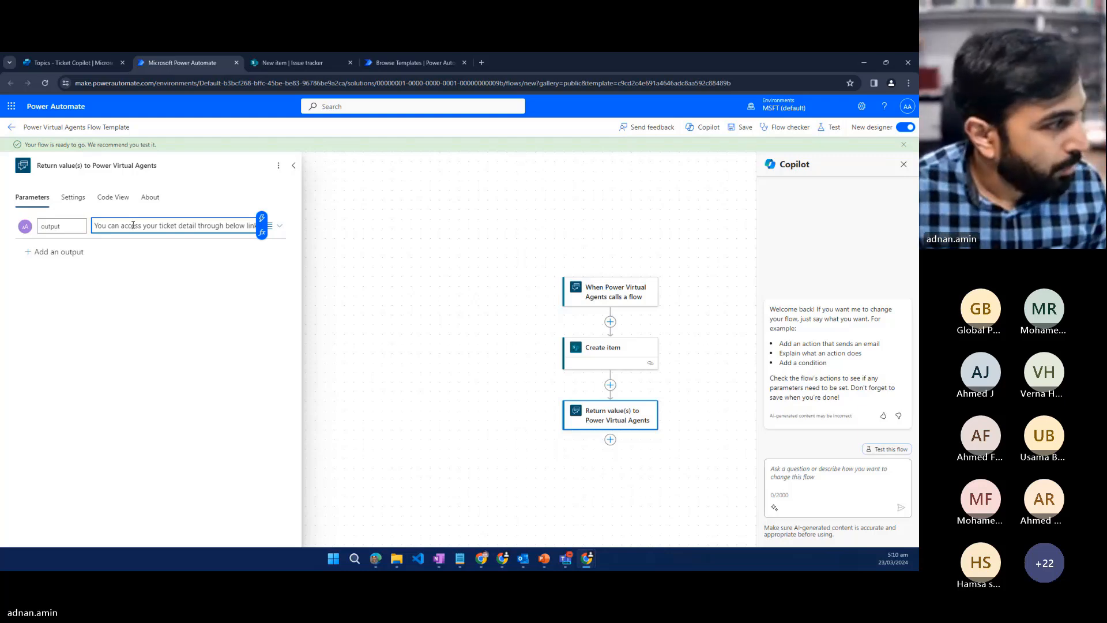
Step: Append the Create item action's Link to item value to the output's response text and save the flow
left_click(270, 226)
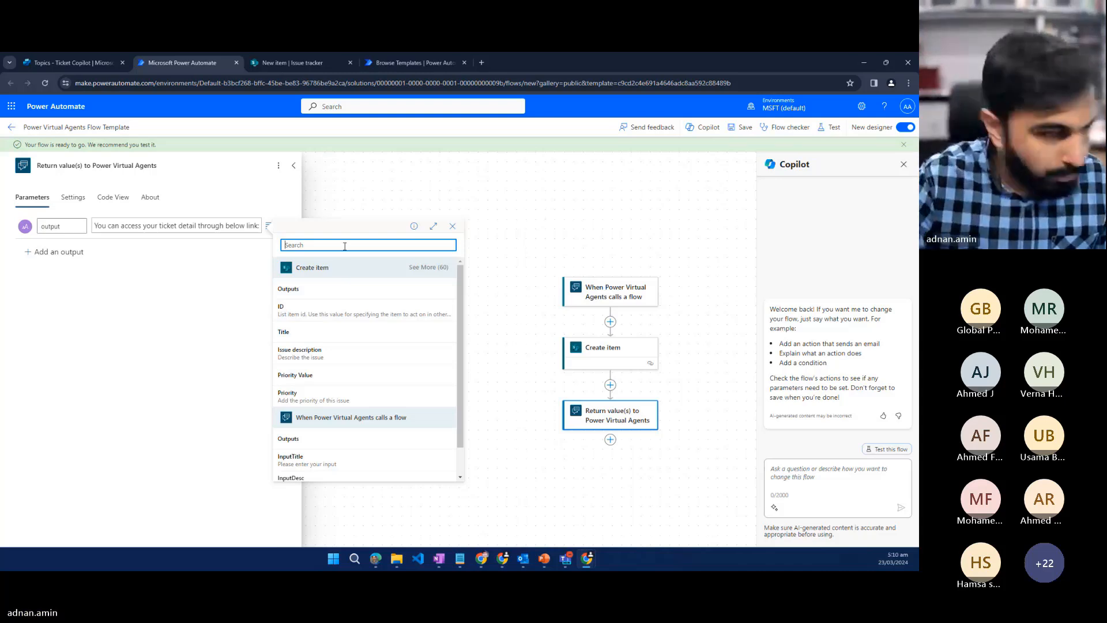
left_click(430, 268)
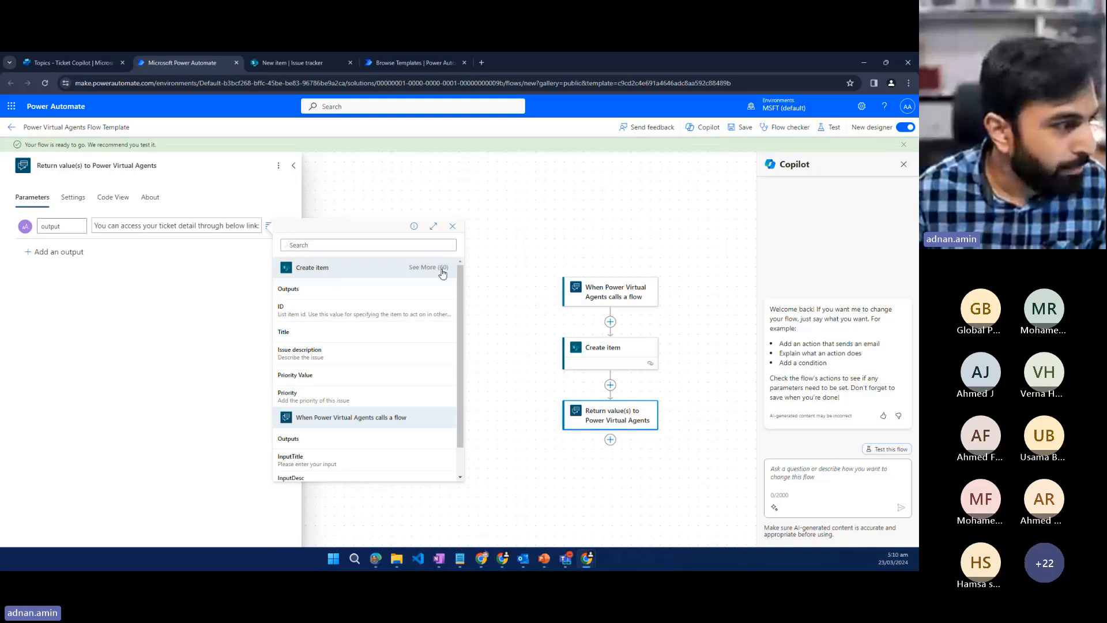
scroll(306, 335, "down", 2)
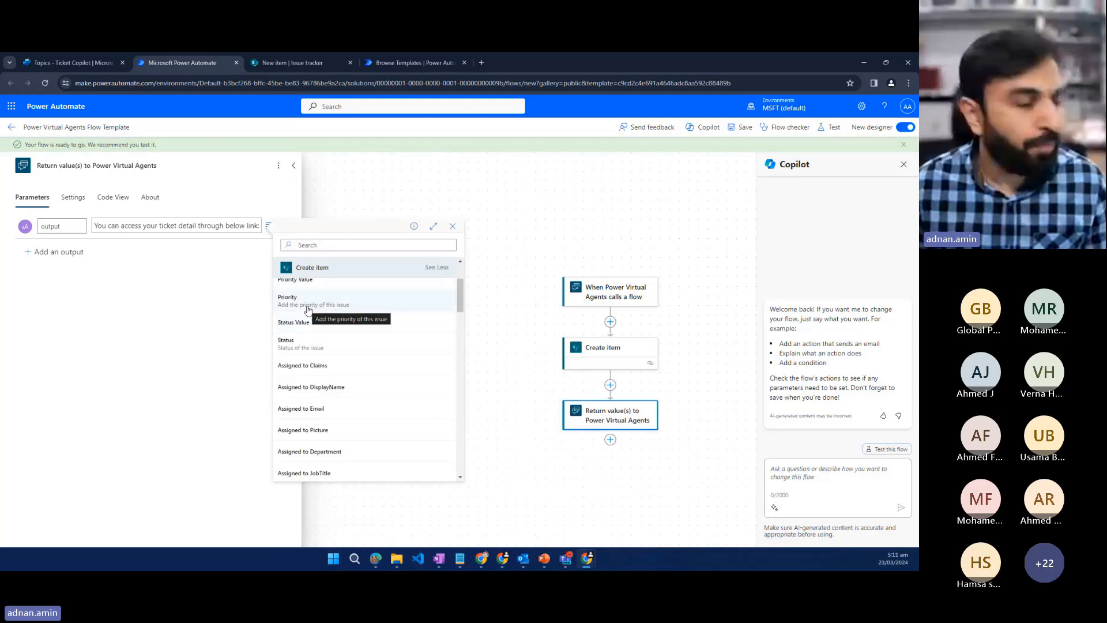
scroll(308, 310, "down", 5)
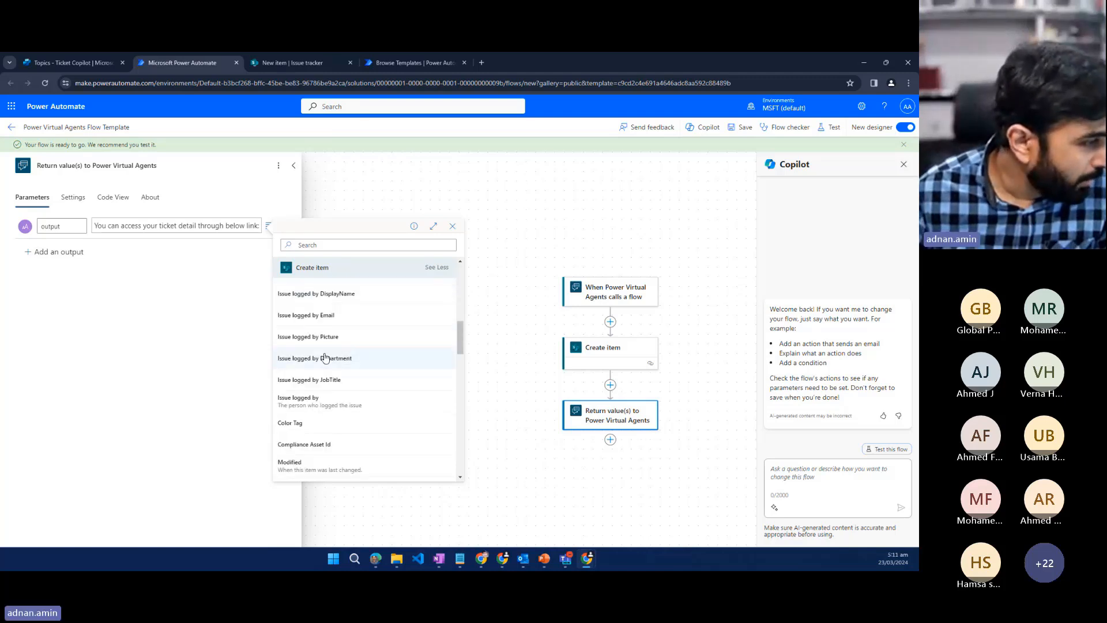
scroll(324, 340, "up", 2)
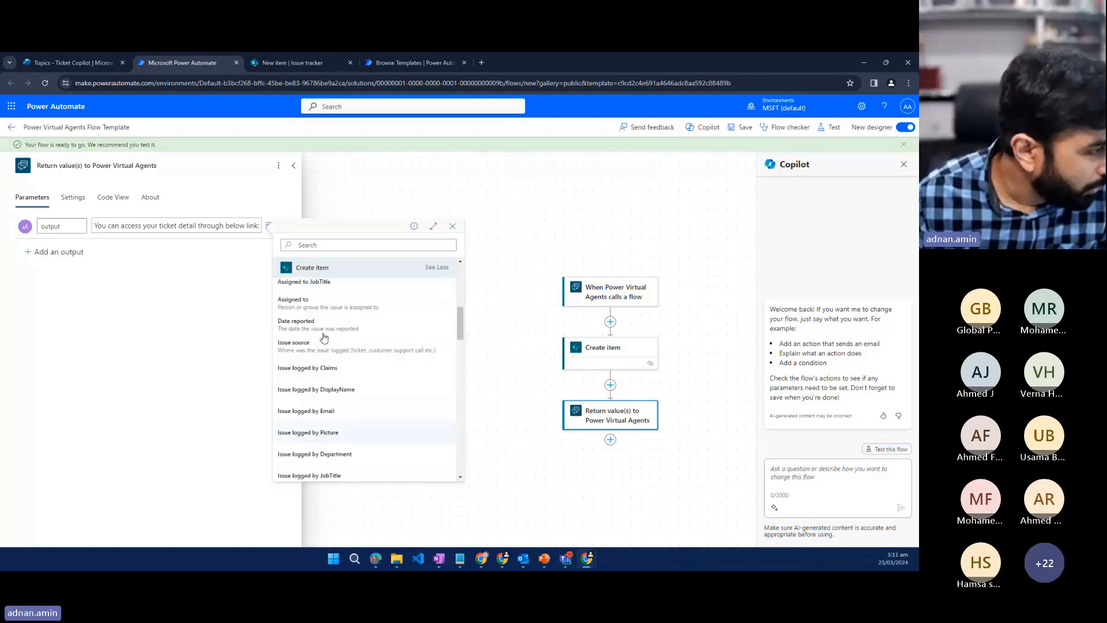
scroll(323, 343, "down", 3)
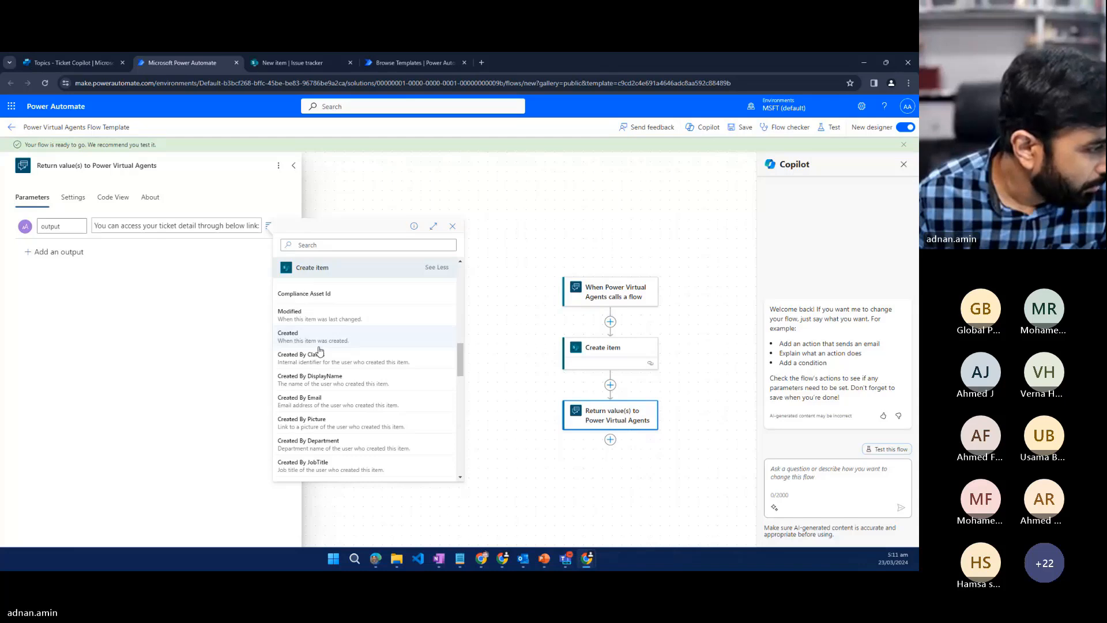
scroll(321, 352, "down", 6)
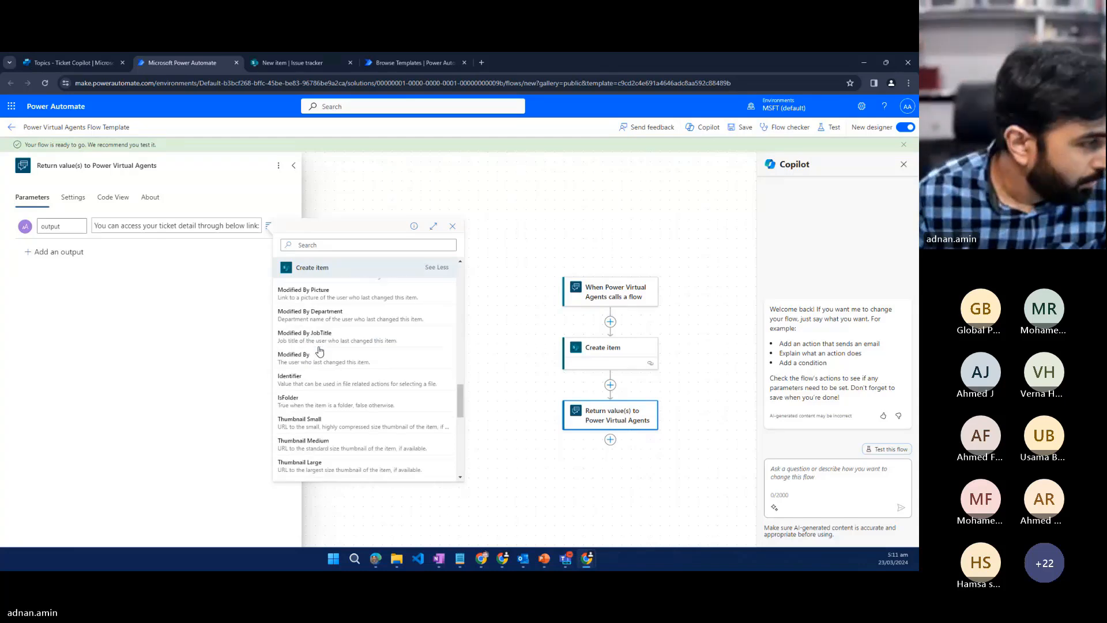
left_click(333, 246)
type("link")
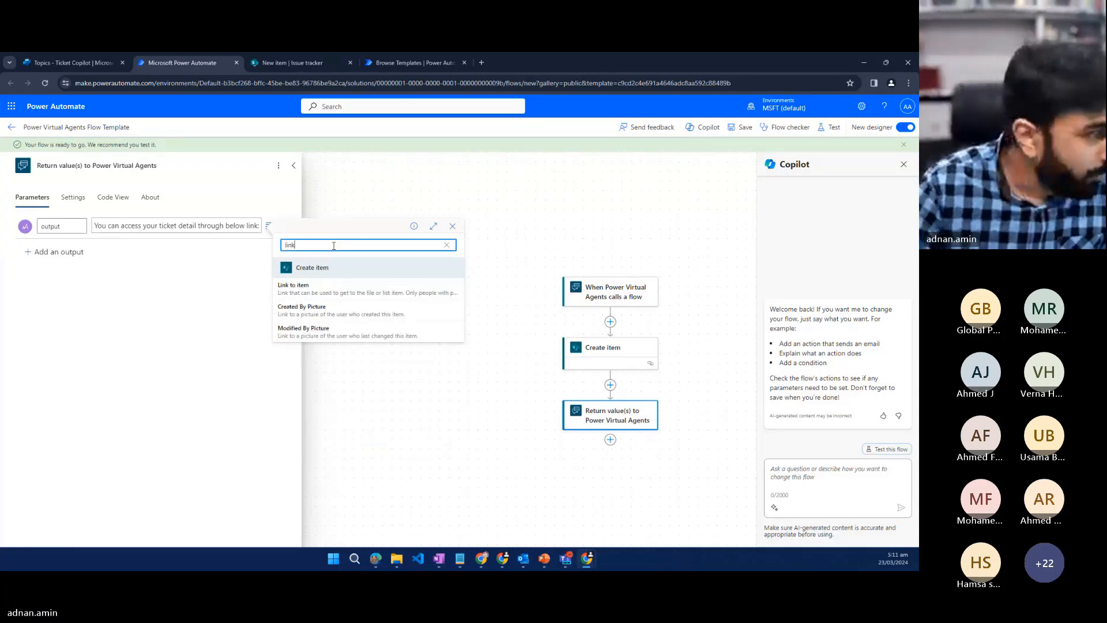
left_click(308, 296)
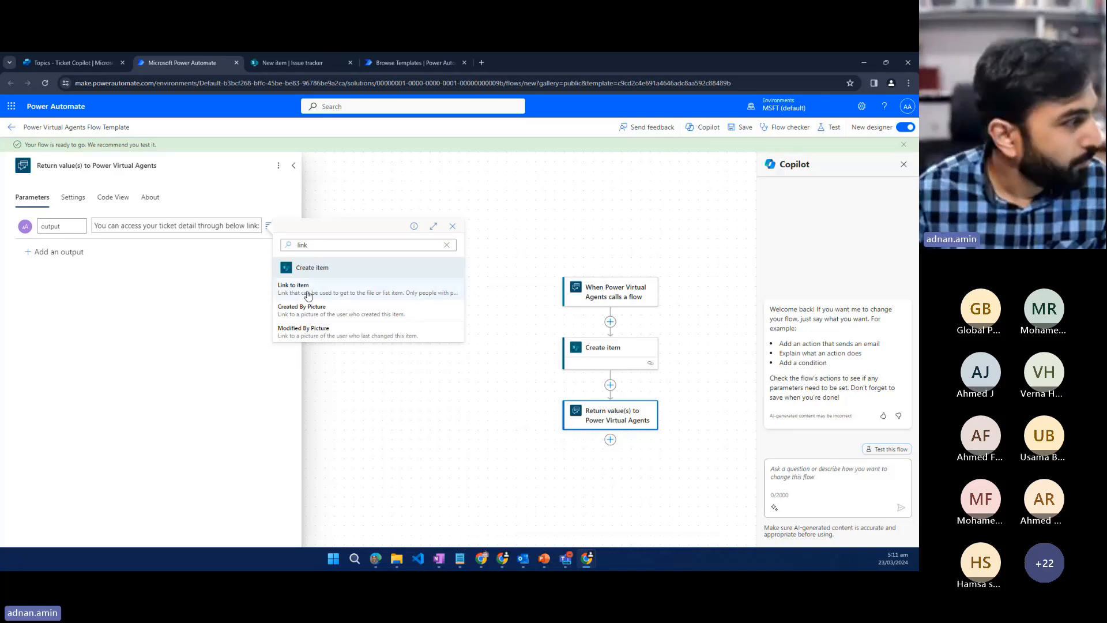
left_click(308, 295)
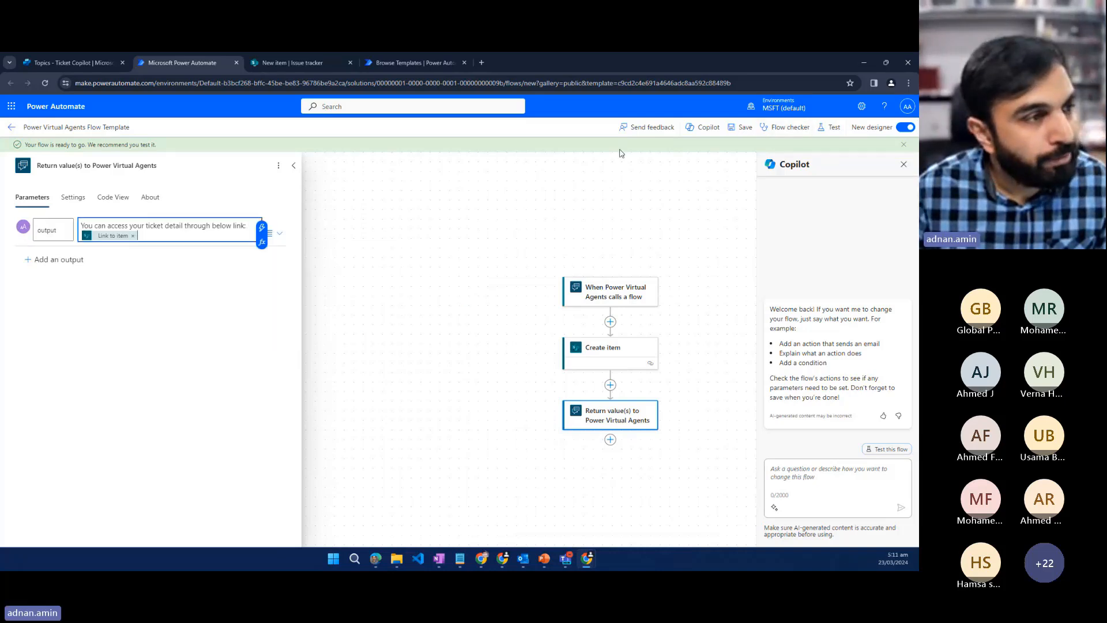
left_click(741, 133)
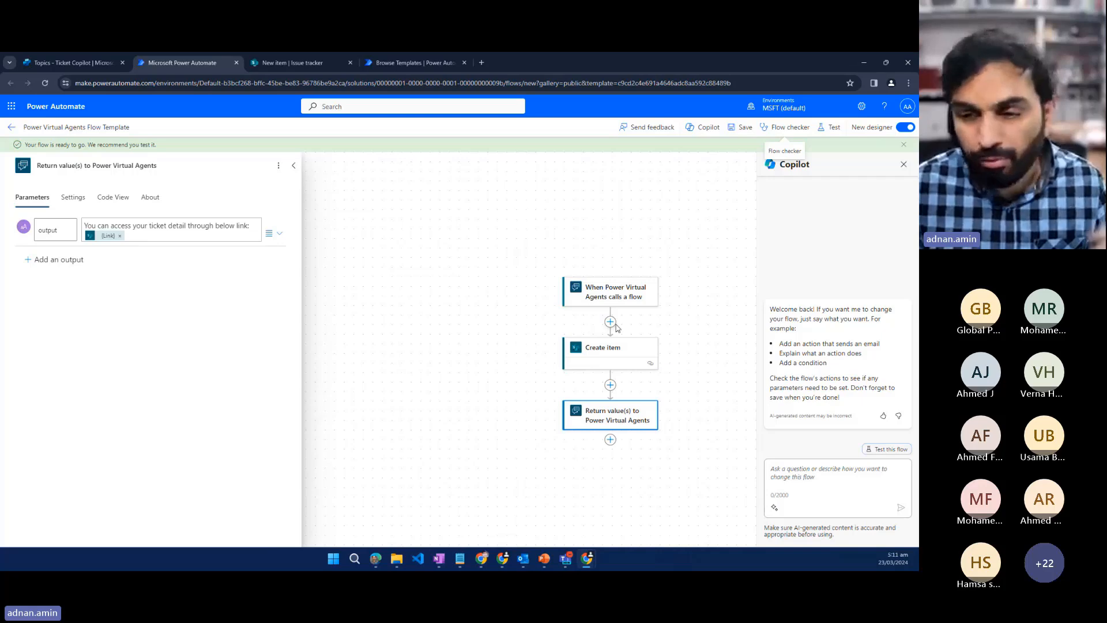
Step: Check the SharePoint Issue tracker list and compare the flow with the action in the Ticket Copilot's issue tracker topic
left_click(303, 63)
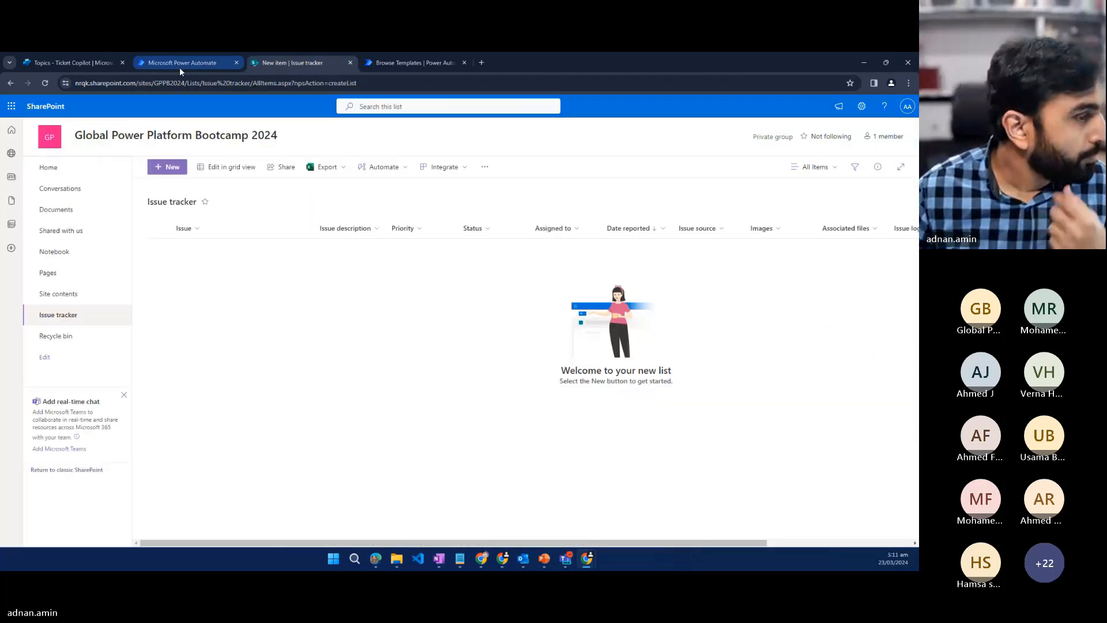
left_click(185, 63)
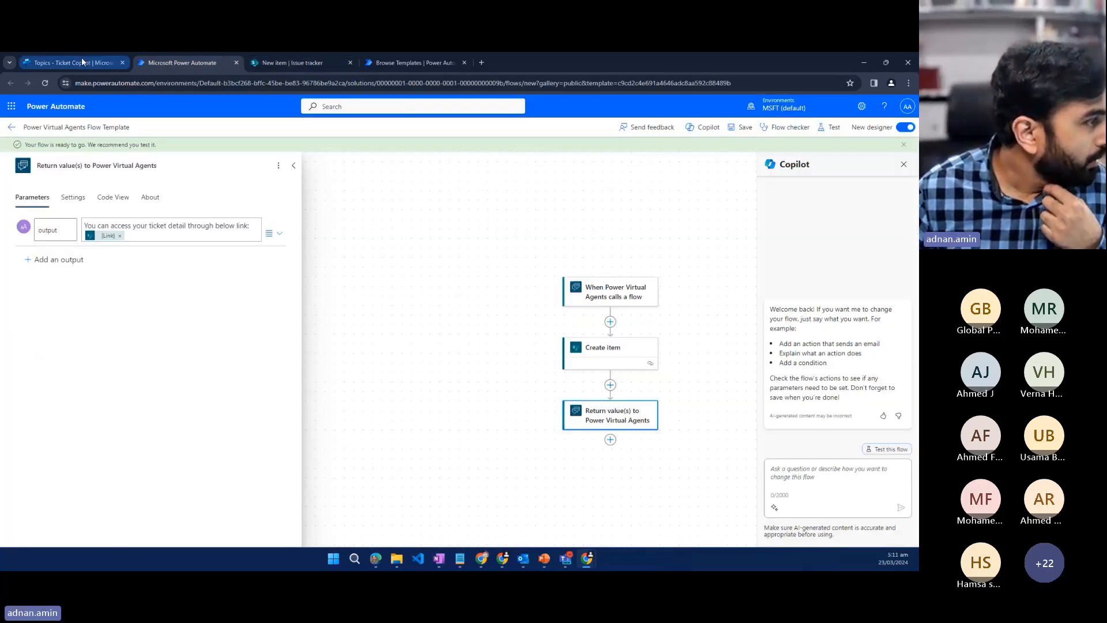
left_click(82, 59)
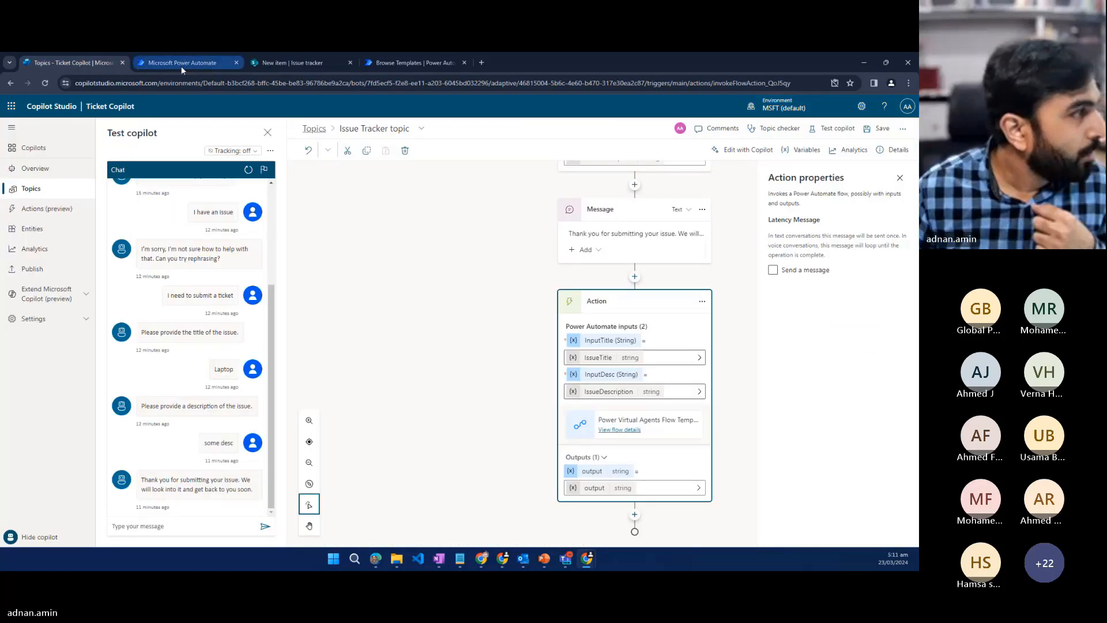
left_click(181, 64)
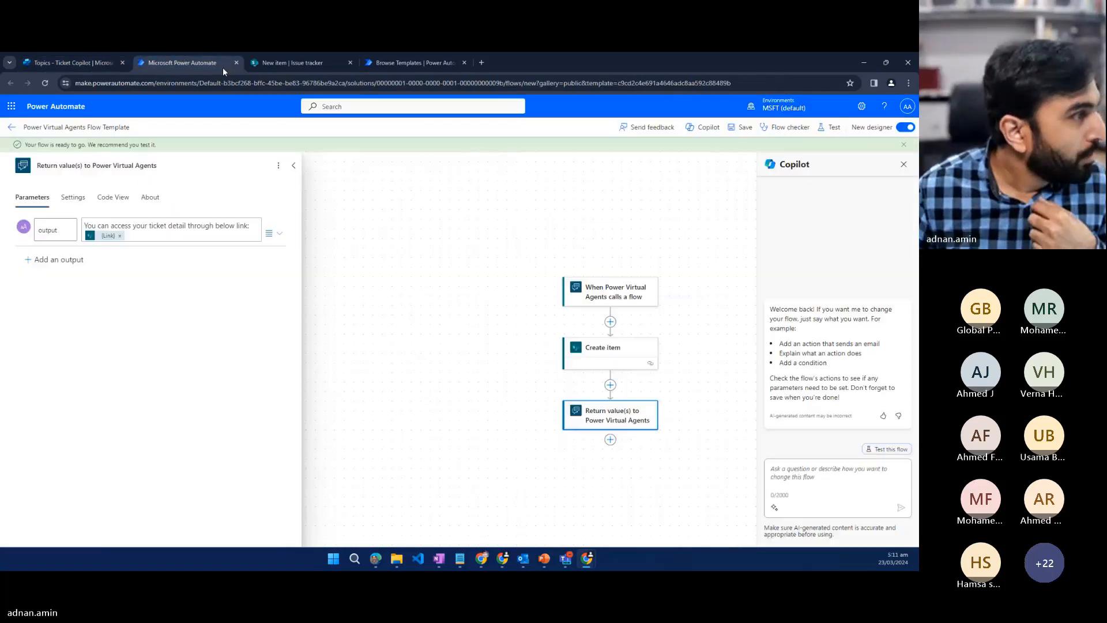
Step: Switch to the Issue Tracker topic in Copilot Studio and add a message node after the flow action
left_click(96, 62)
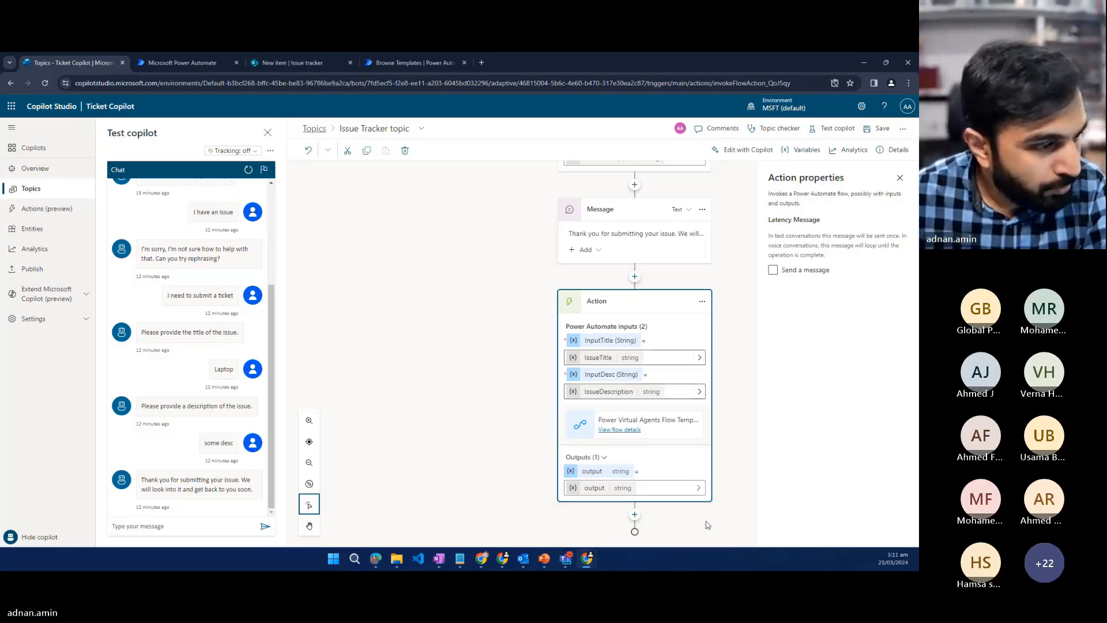
left_click(634, 516)
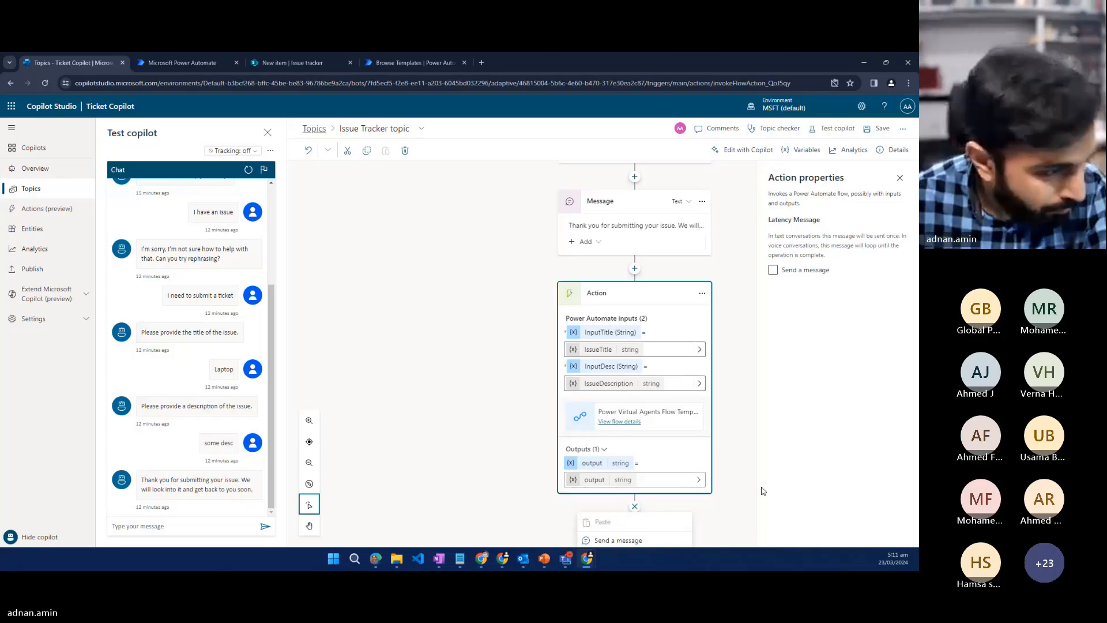
left_click(609, 541)
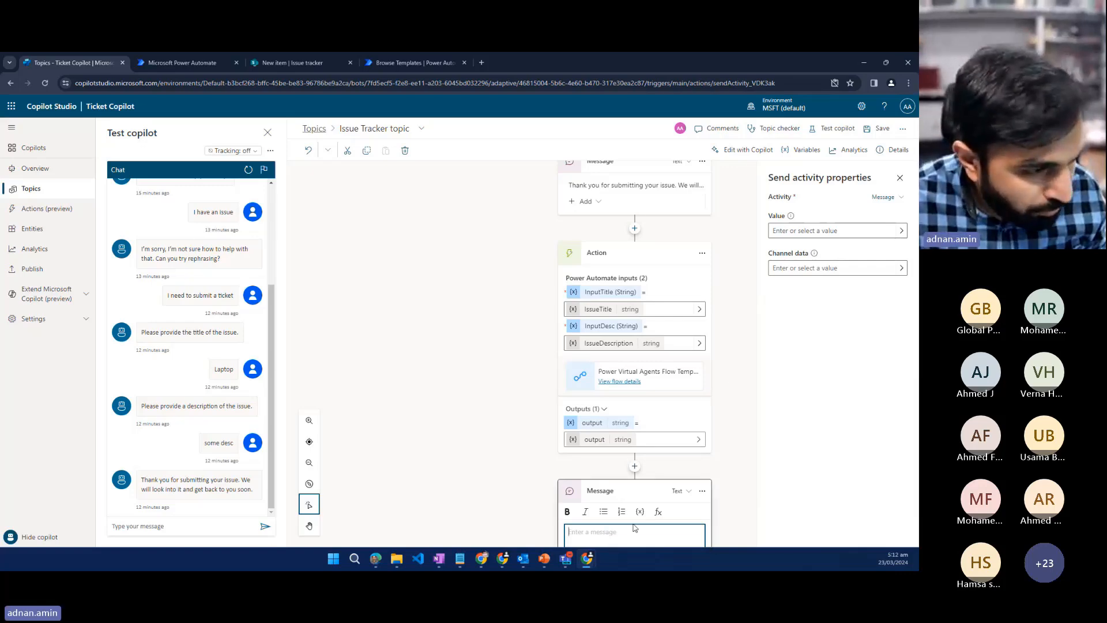
left_click(892, 65)
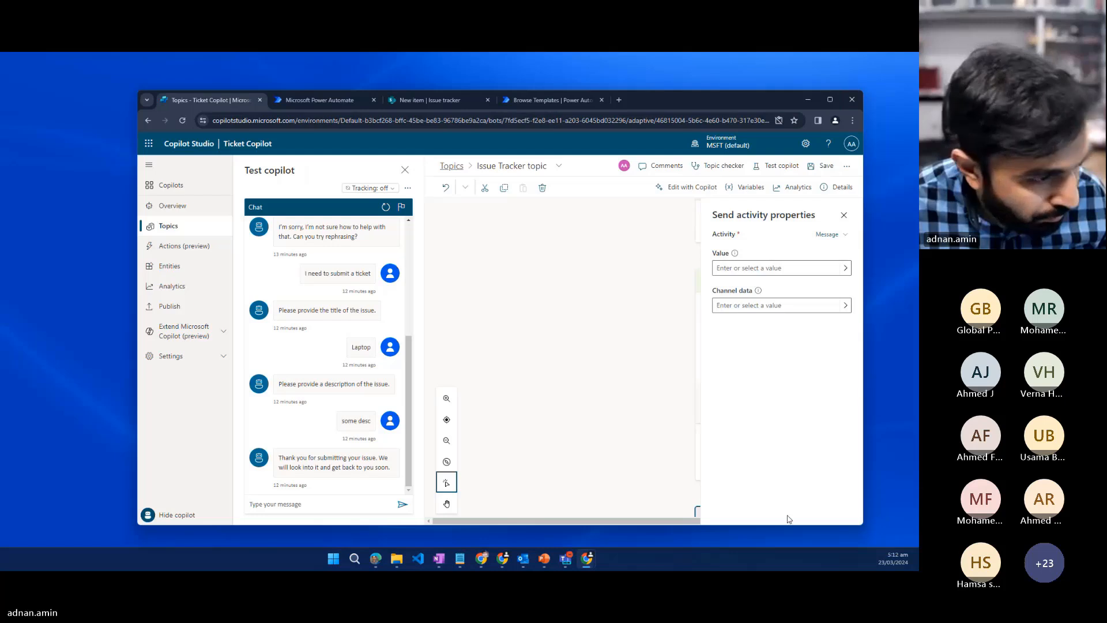
left_click_drag(684, 522, 798, 518)
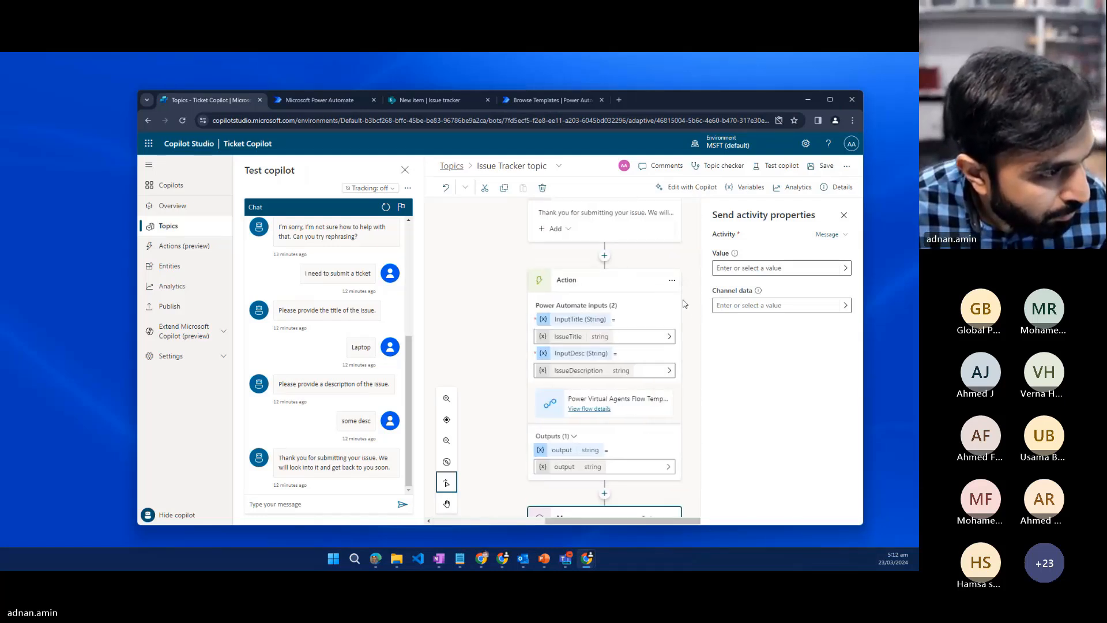
scroll(684, 304, "down", 3)
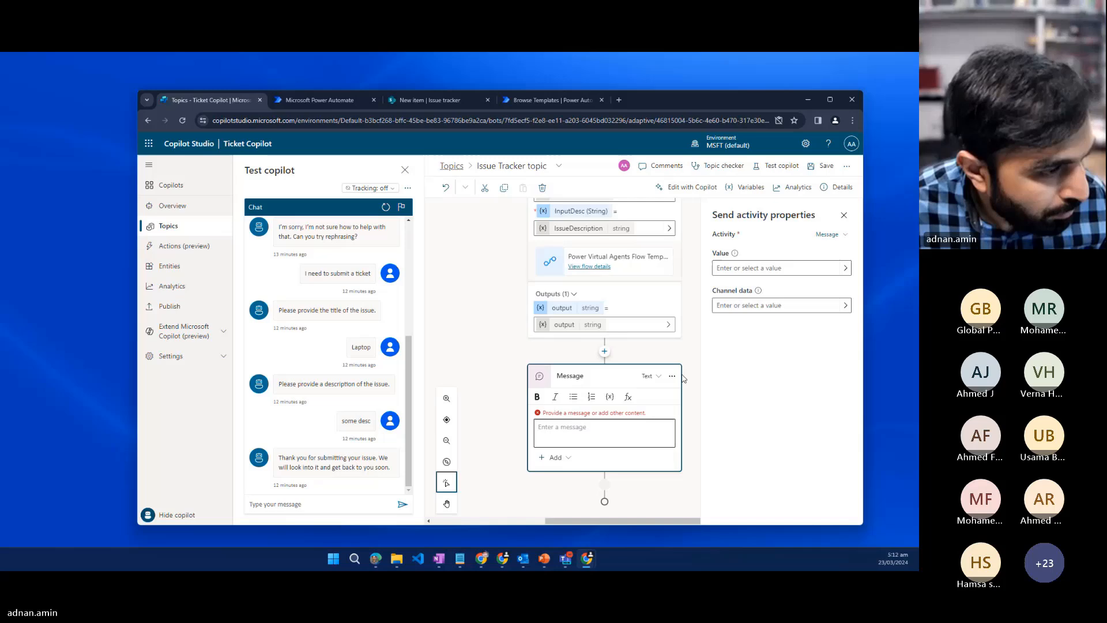
left_click(830, 100)
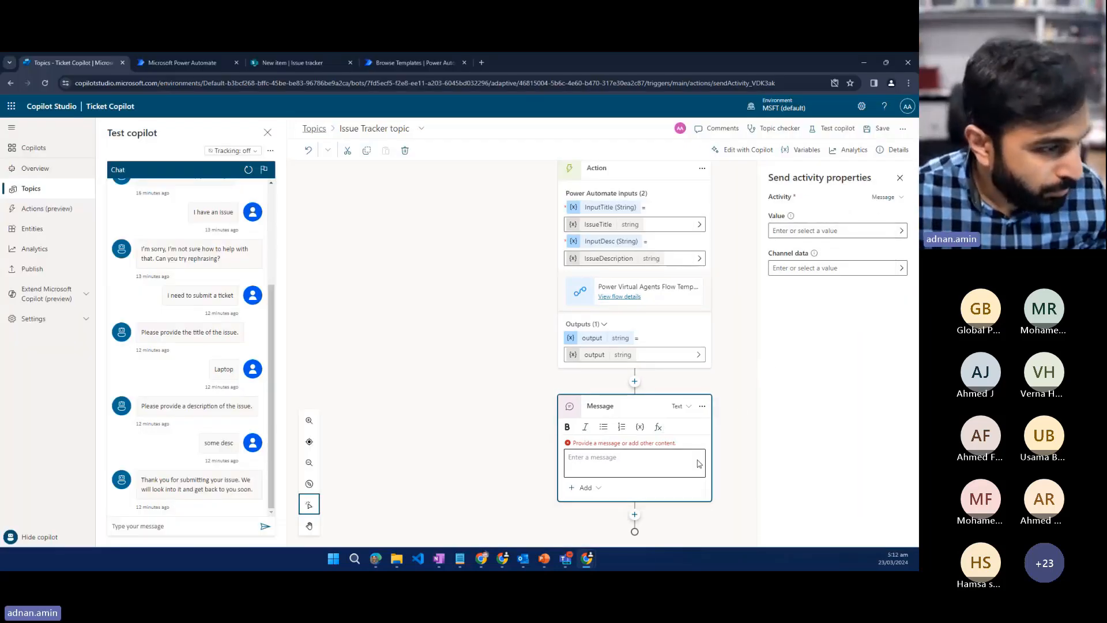
left_click(634, 468)
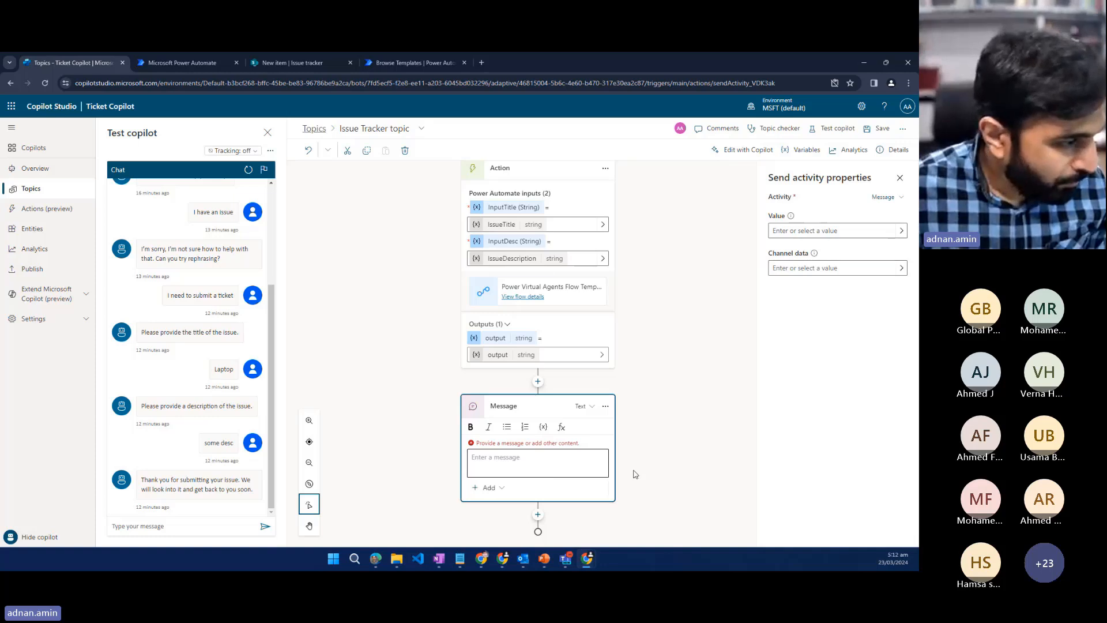
Step: Insert the flow's output variable as the content of the new message and save the topic
left_click(565, 460)
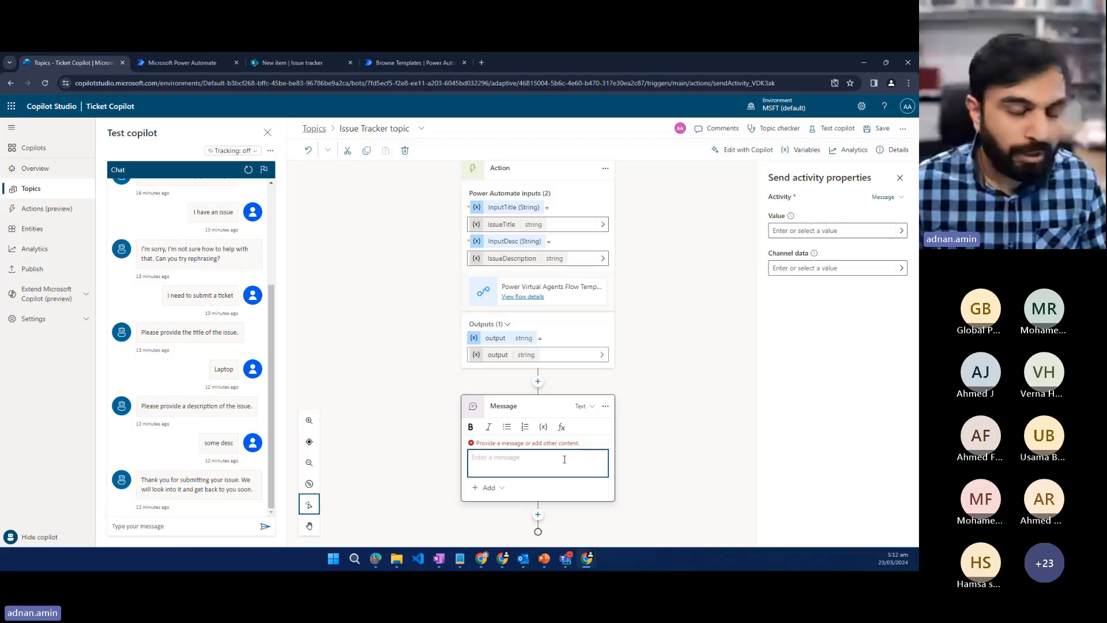
left_click(544, 427)
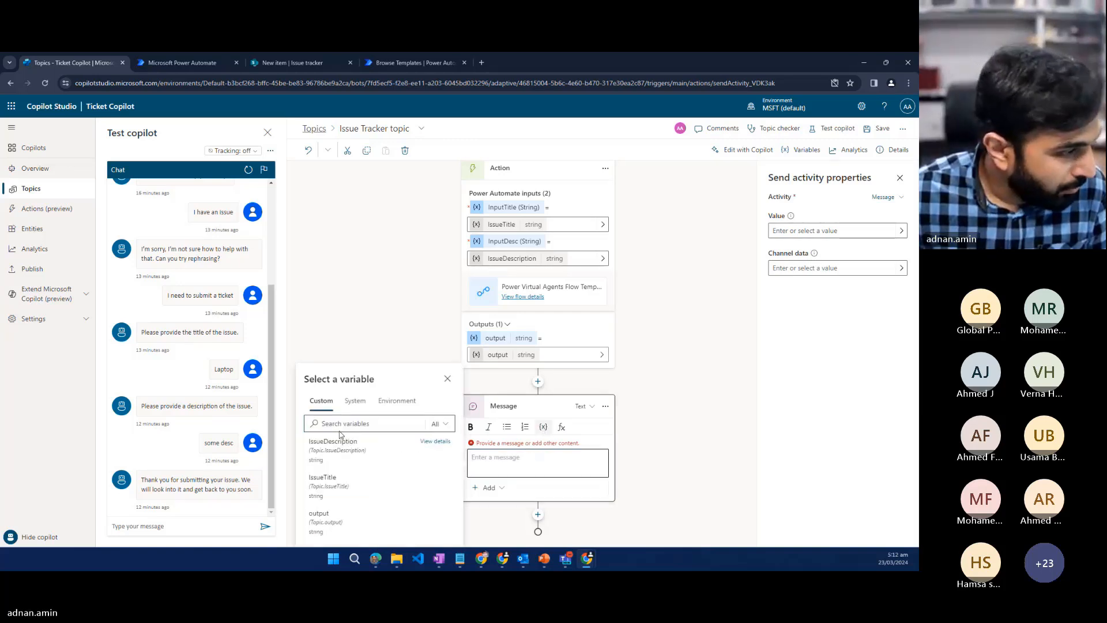
left_click(322, 516)
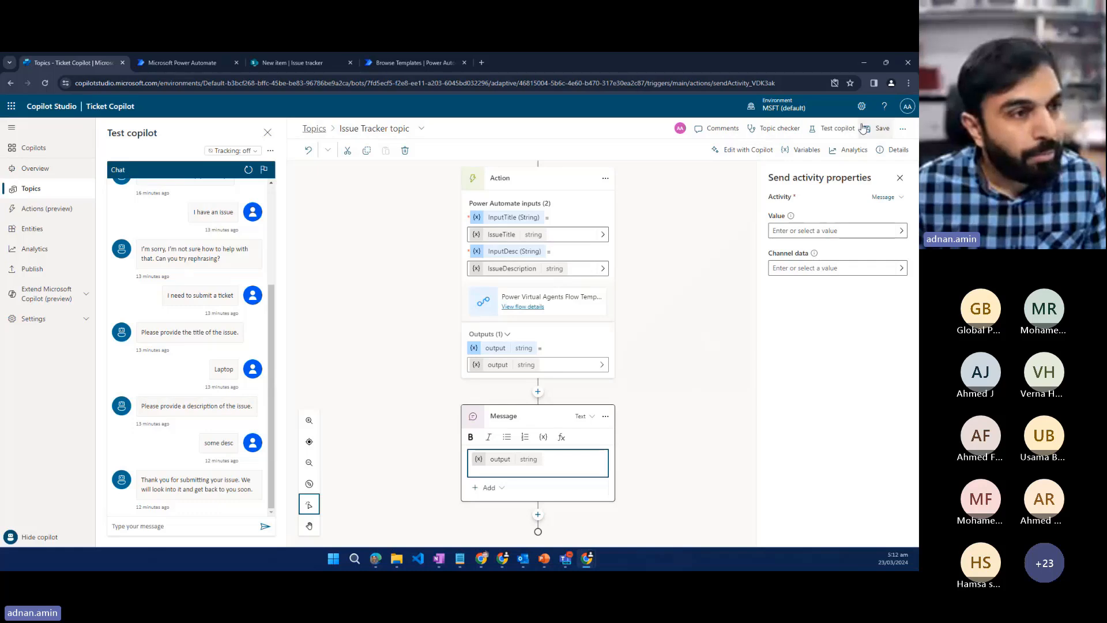
left_click(884, 130)
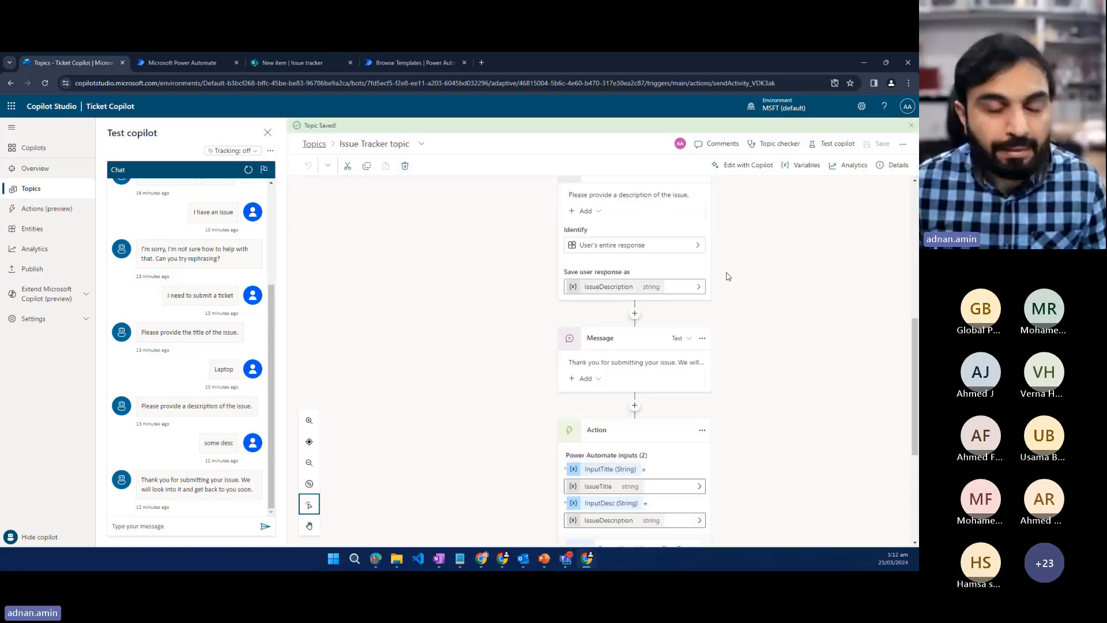
Step: Start a test conversation with the copilot by sending "Hello, I need to submit a ticket"
left_click(146, 526)
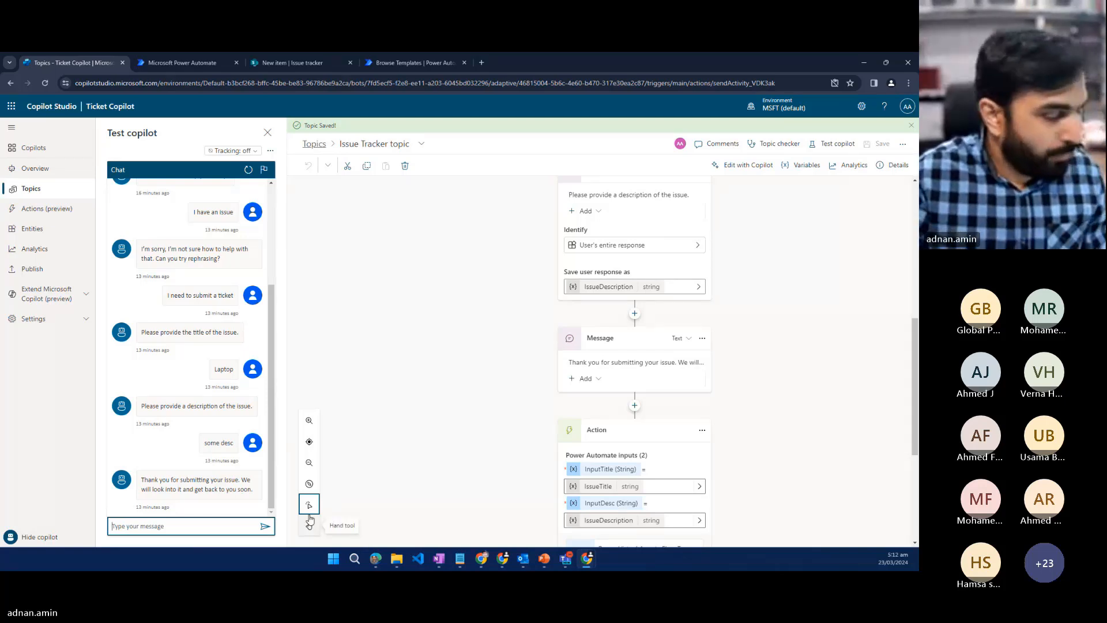
type("H")
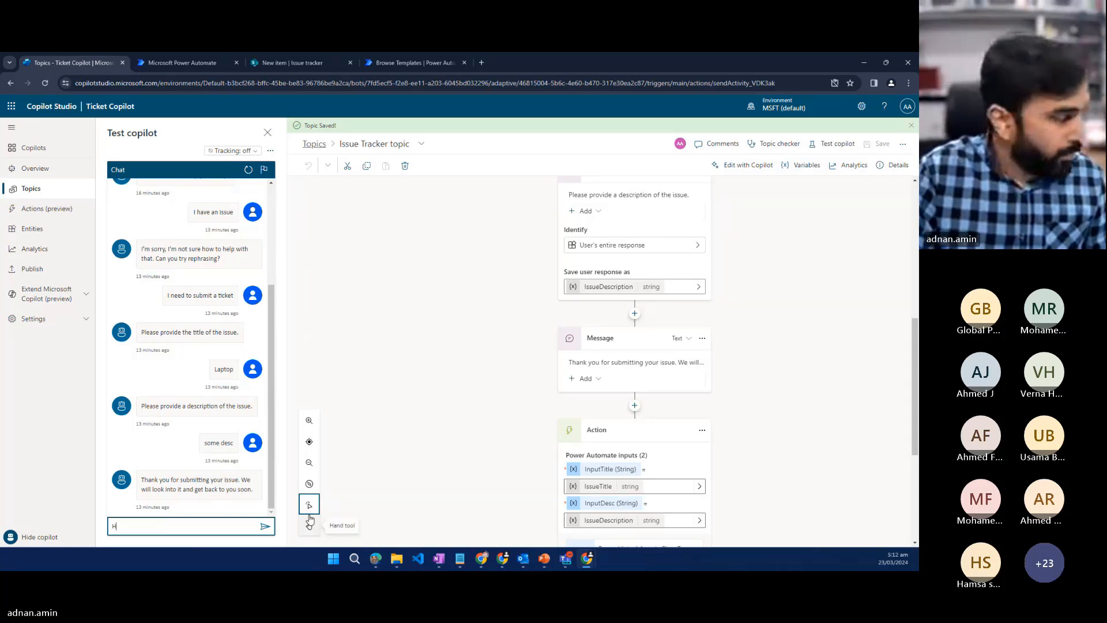
type("ello")
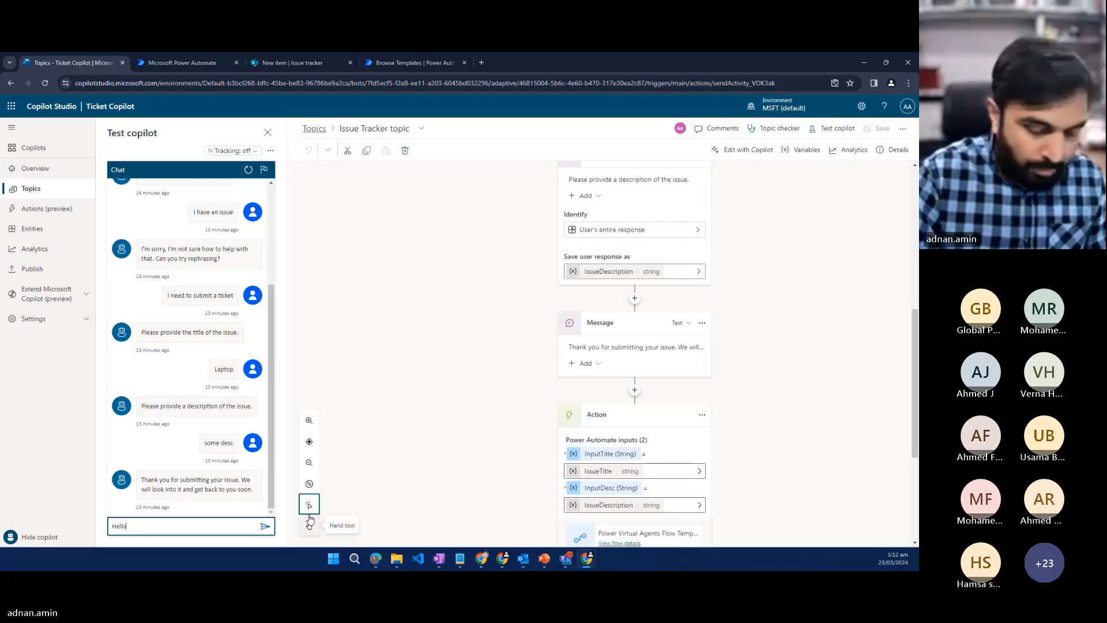
type(",")
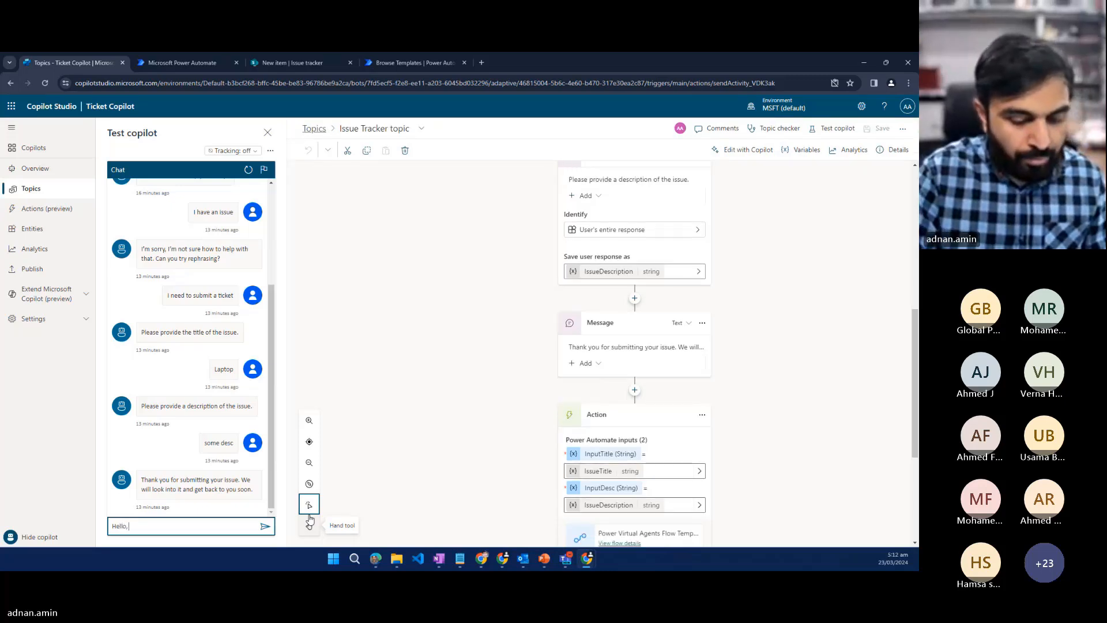
type(" I need to su")
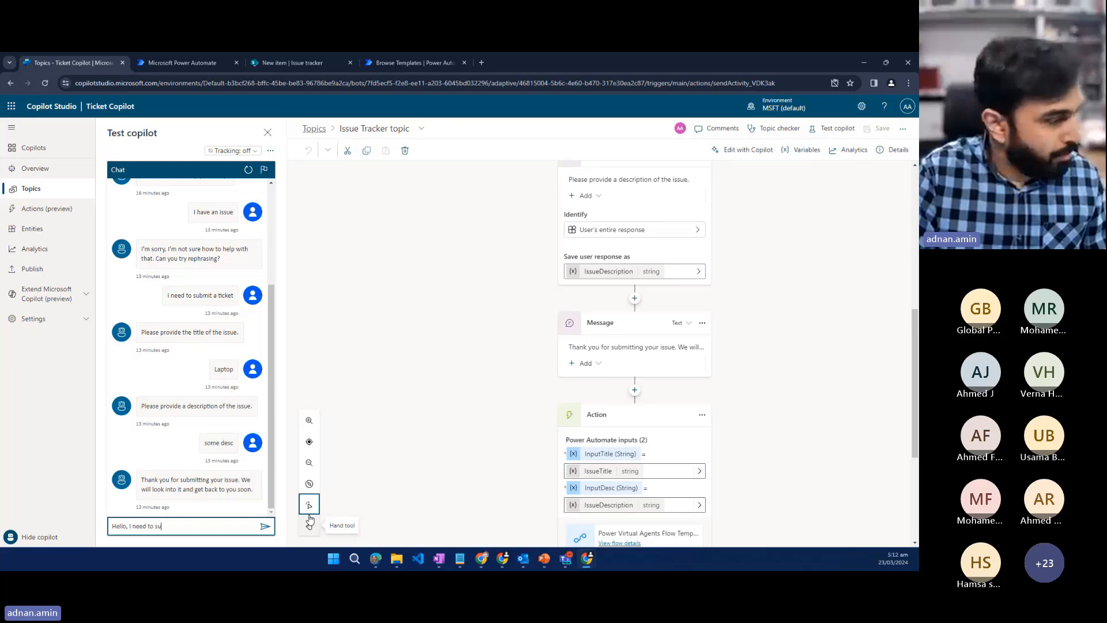
type("bmit a t")
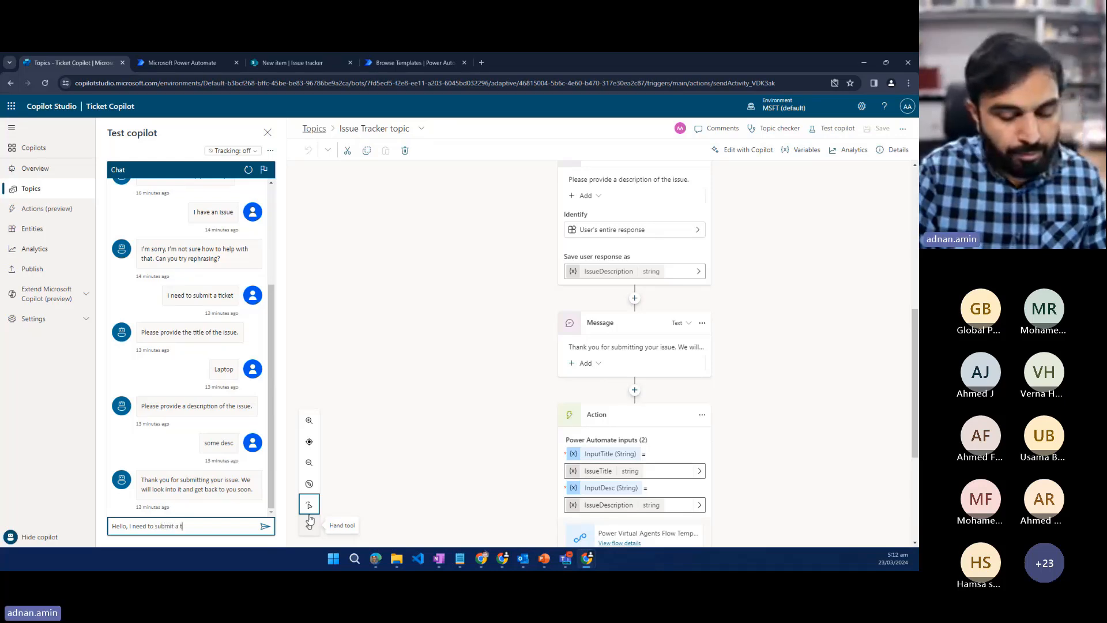
type("icket")
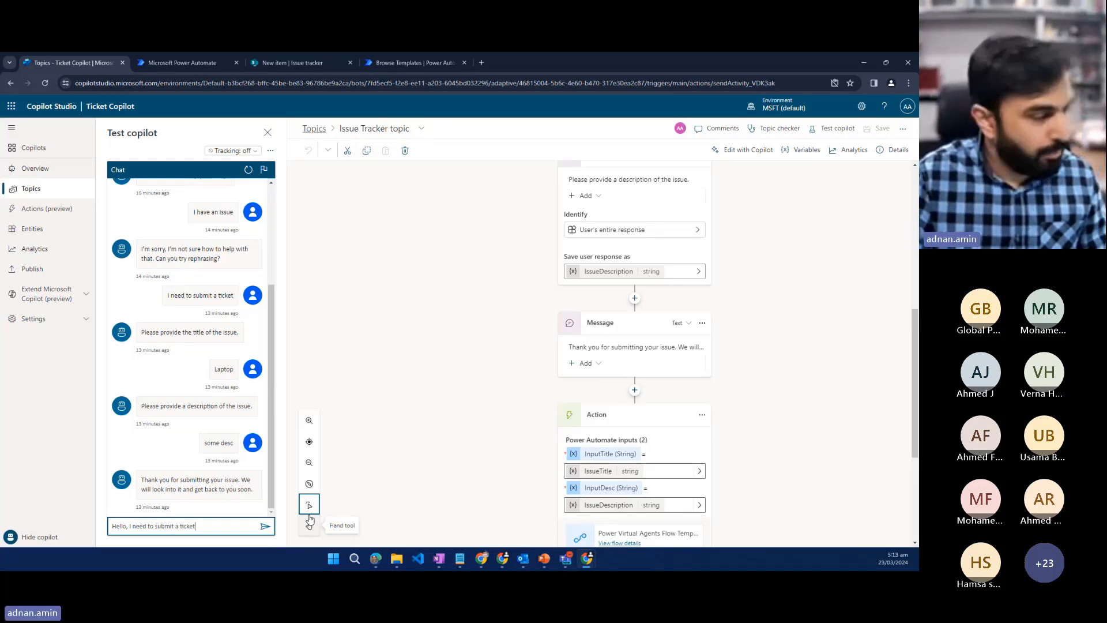
key("Return")
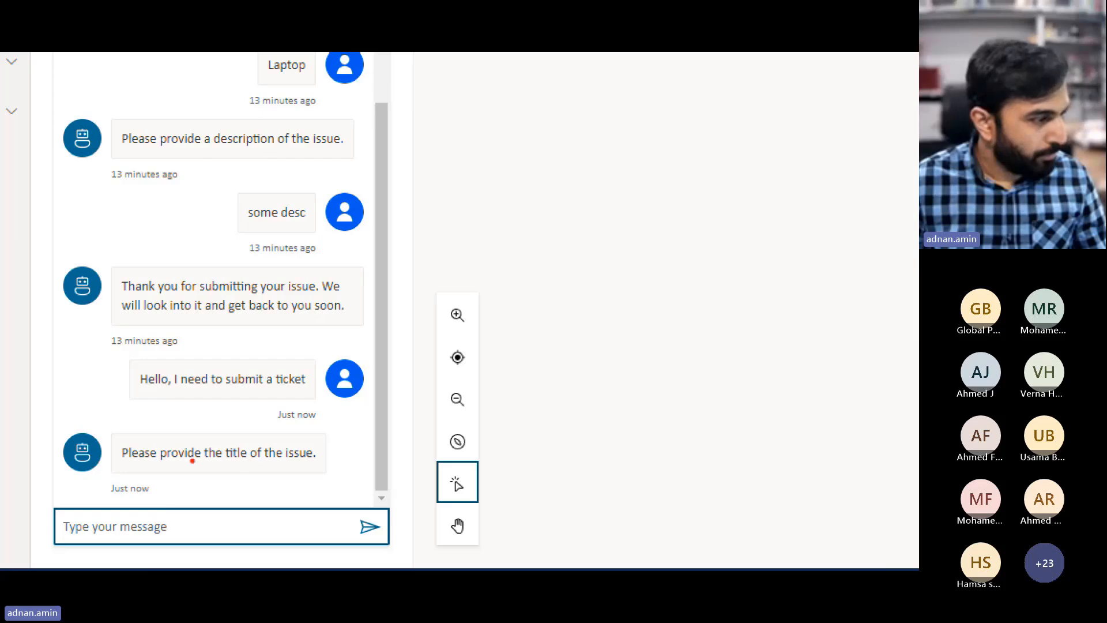
Step: Answer the test copilot's question about the issue title with "Laptop not working"
left_click_drag(230, 465, 322, 469)
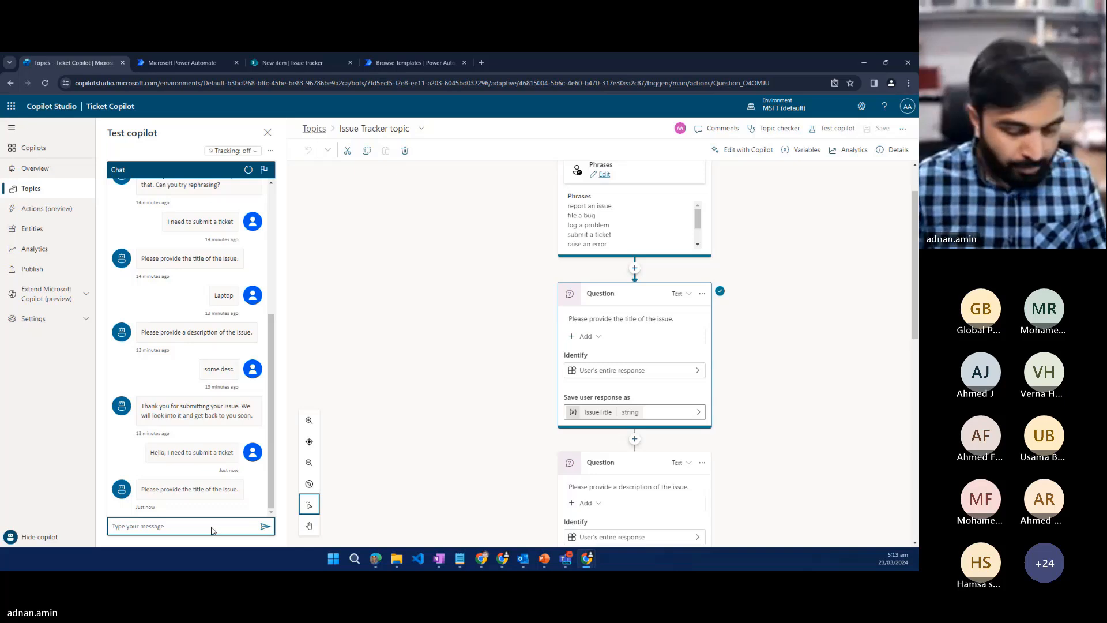
type("La")
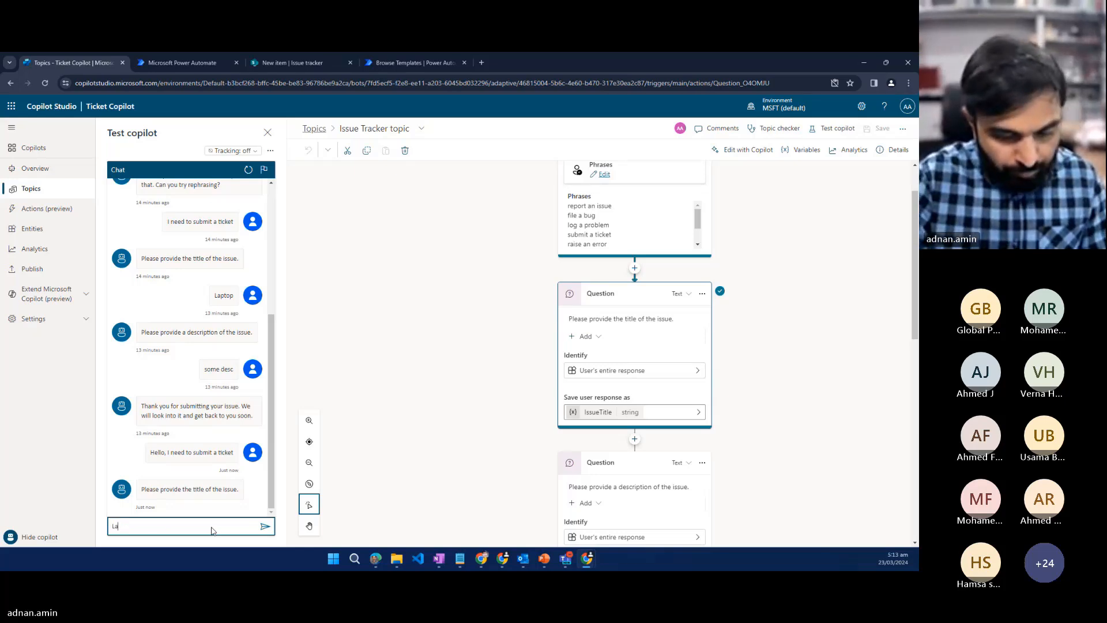
type("ptop not working")
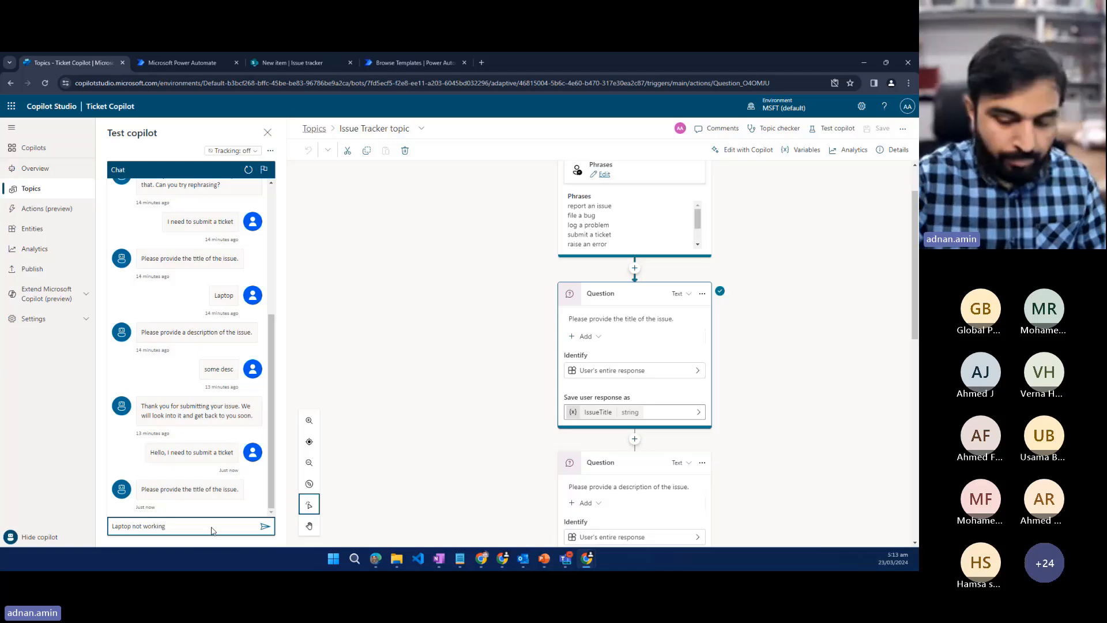
key("Return")
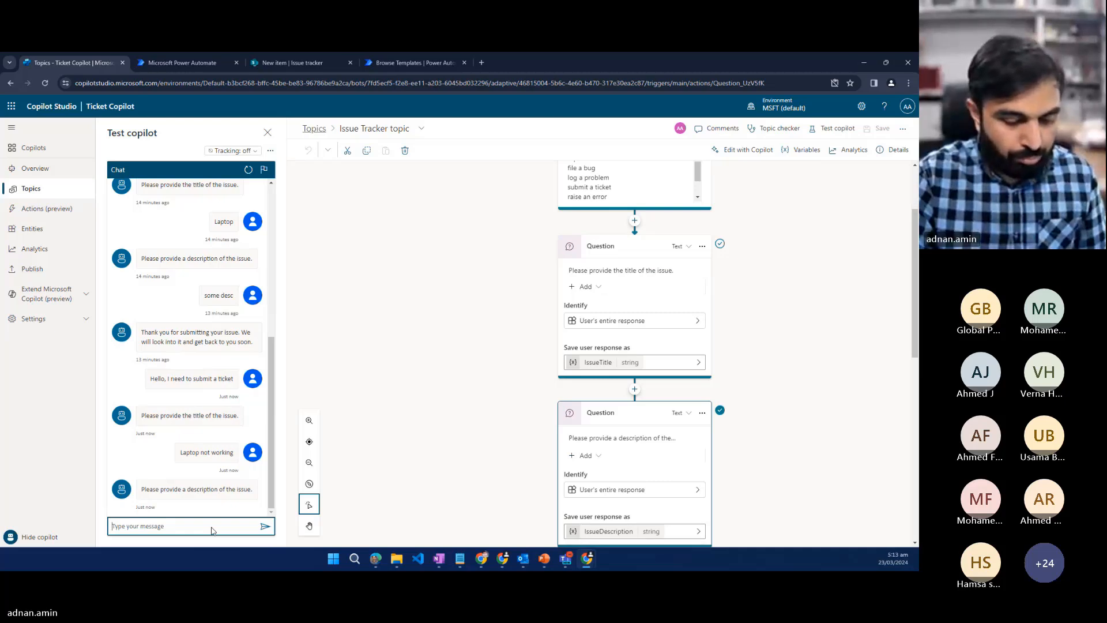
Step: Answer the test copilot's description question with "My laptop not working after update"
type("My laptop ")
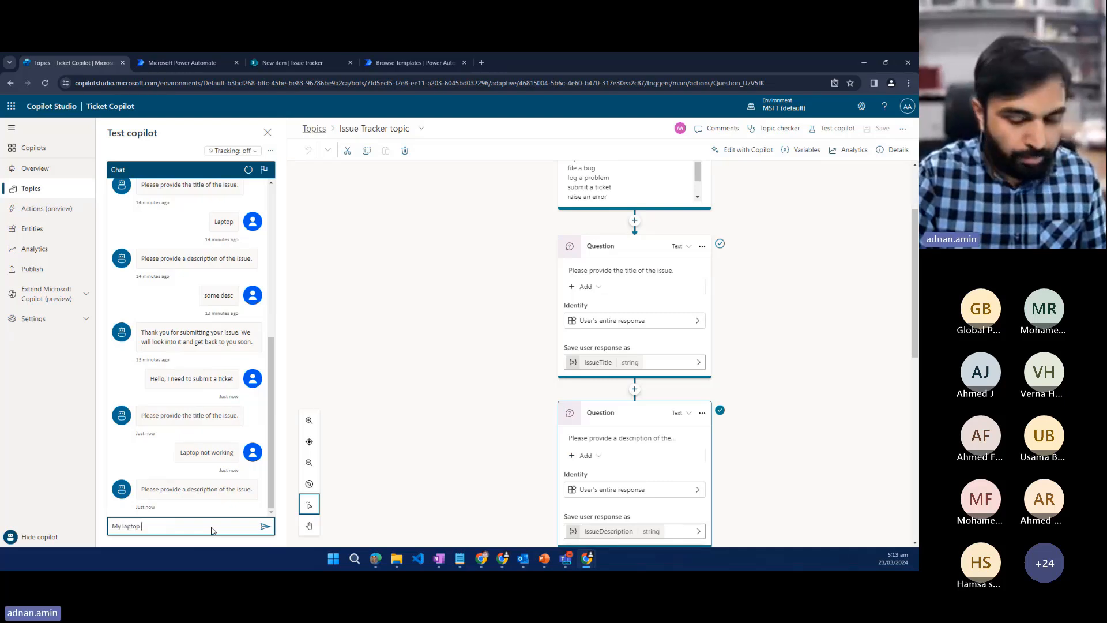
type("not working")
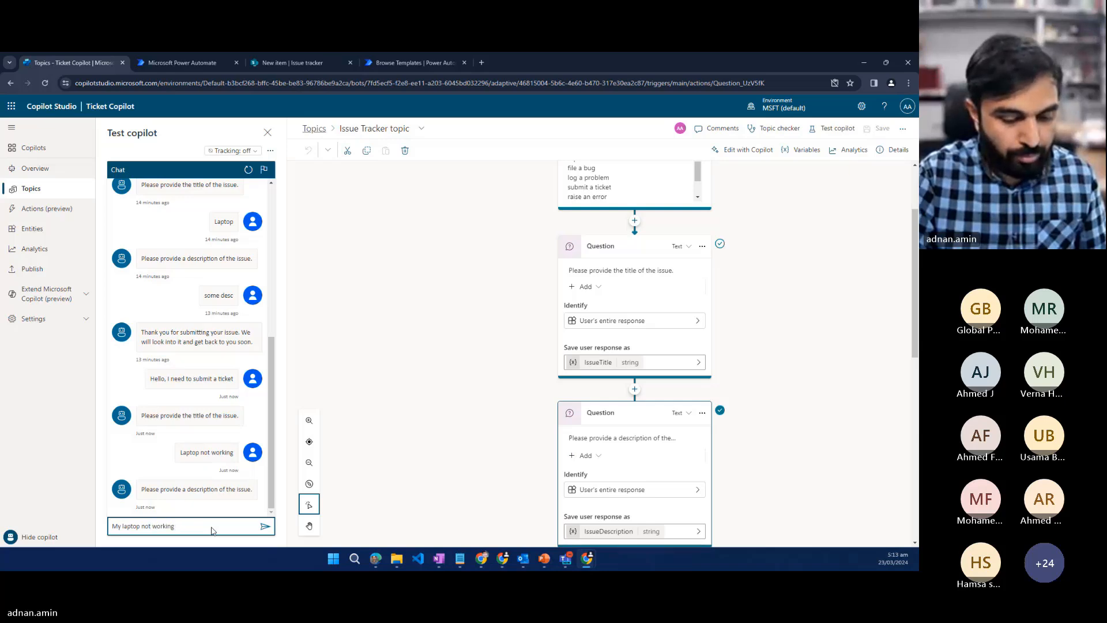
type(" after update")
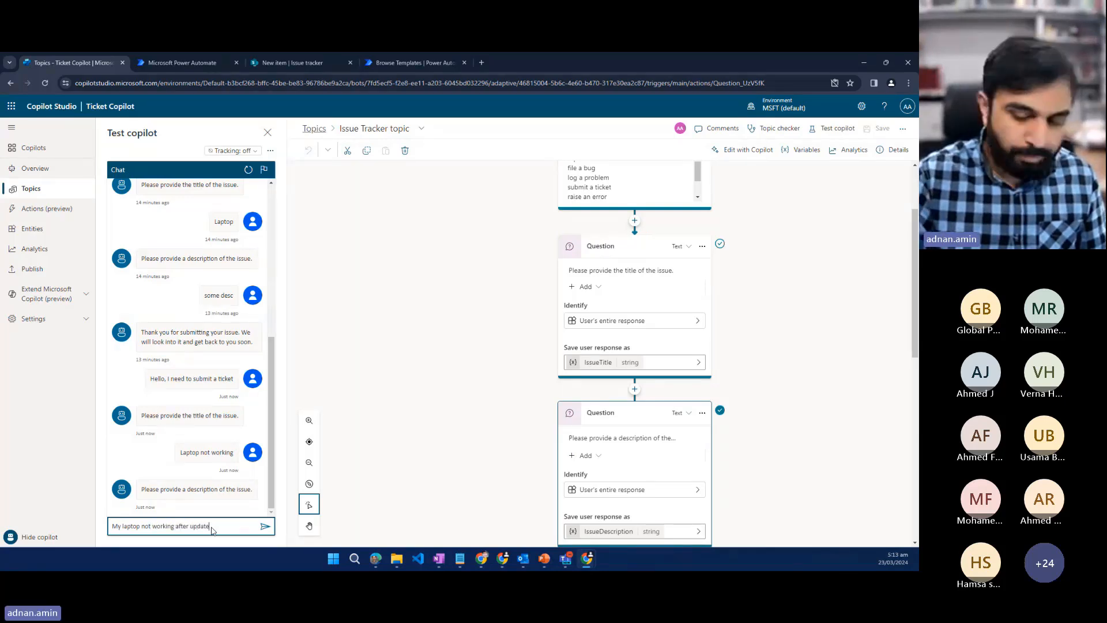
key("Return")
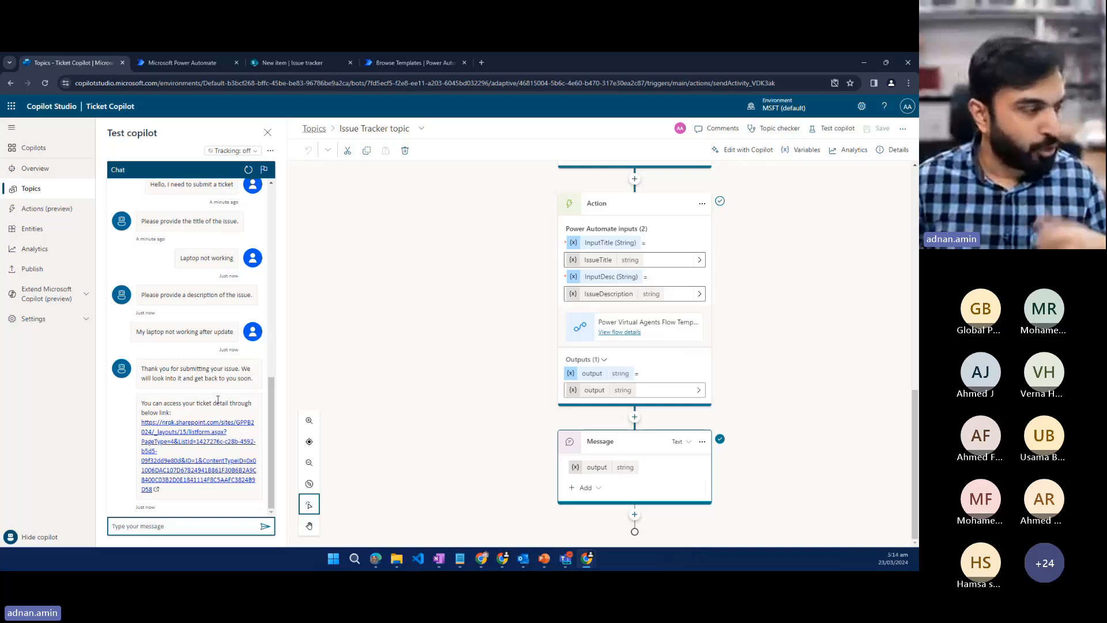
Step: Open the ticket link from the copilot's reply and review the fields of the SharePoint issue item
left_click(155, 440)
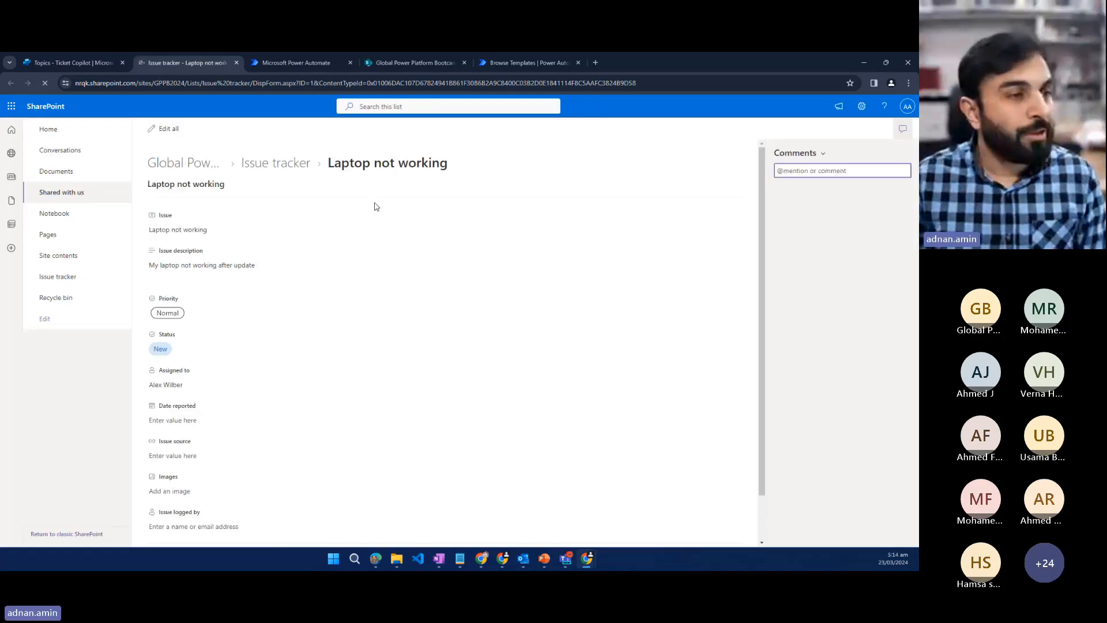
scroll(219, 327, "down", 1)
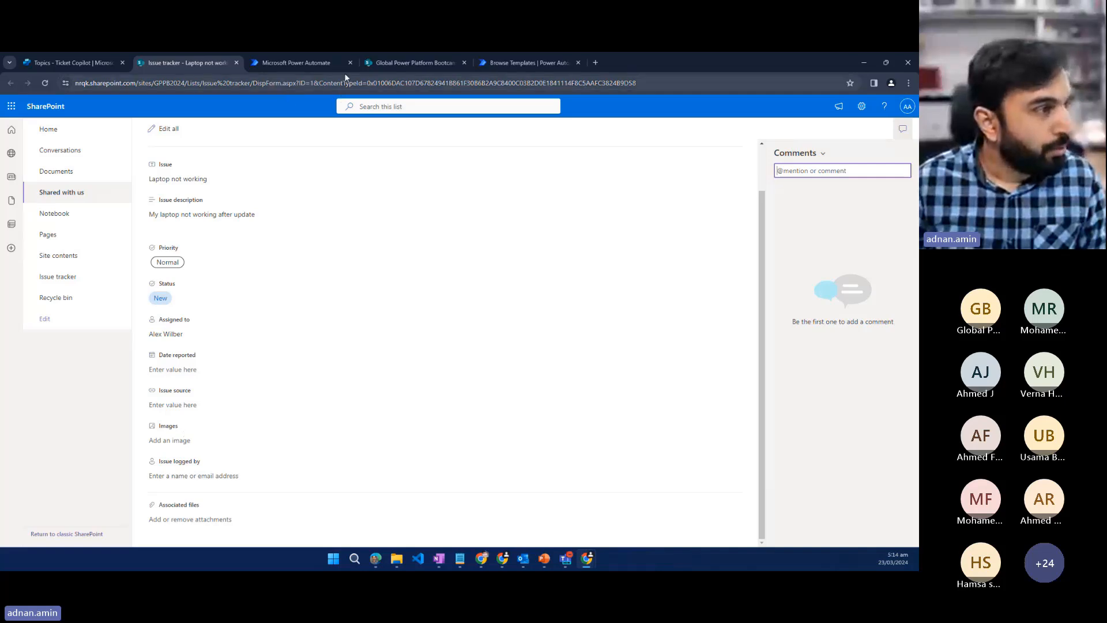
left_click(414, 62)
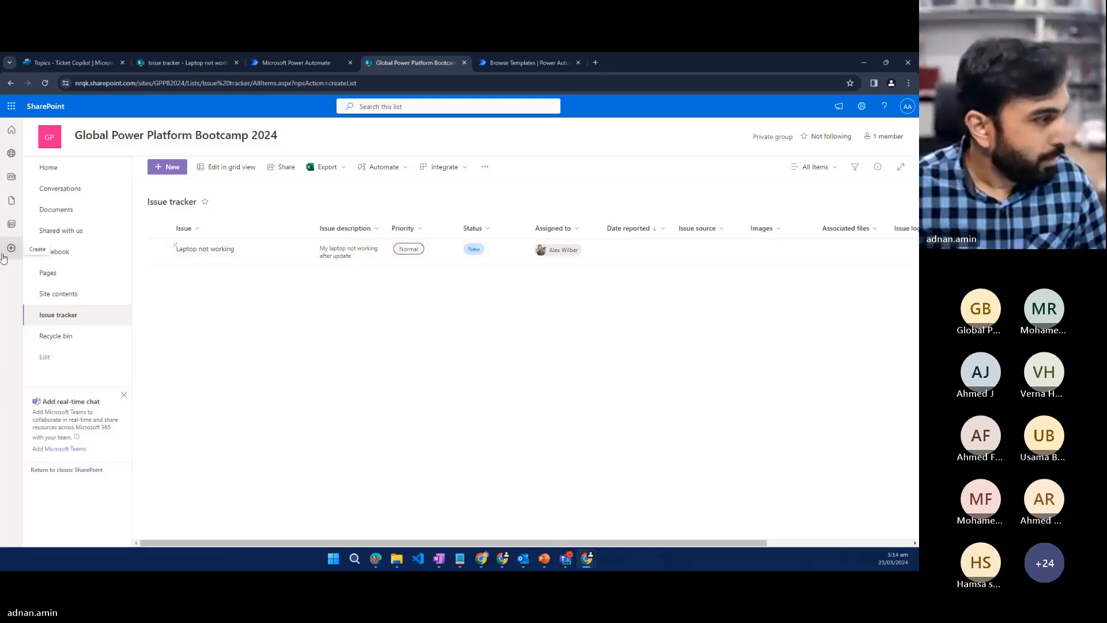
left_click(191, 62)
left_click(263, 64)
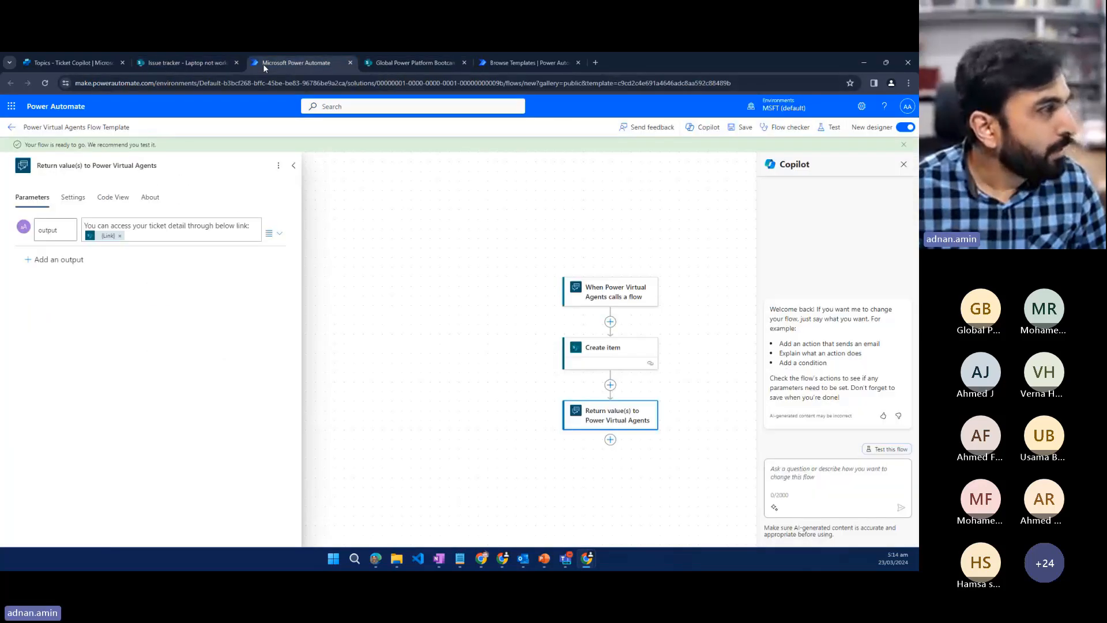
left_click(202, 64)
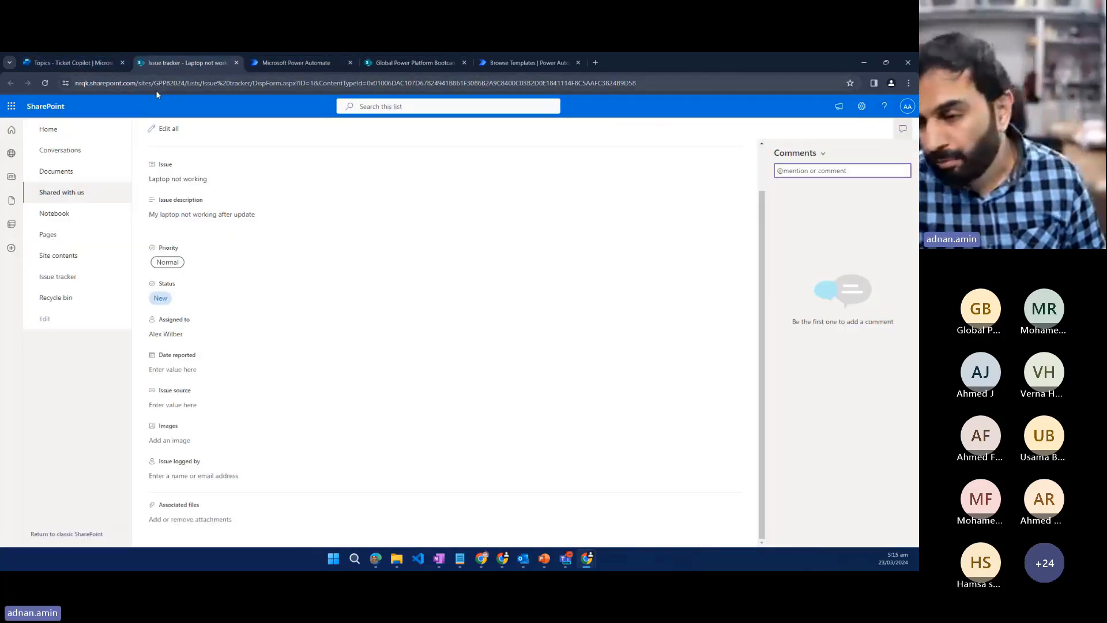
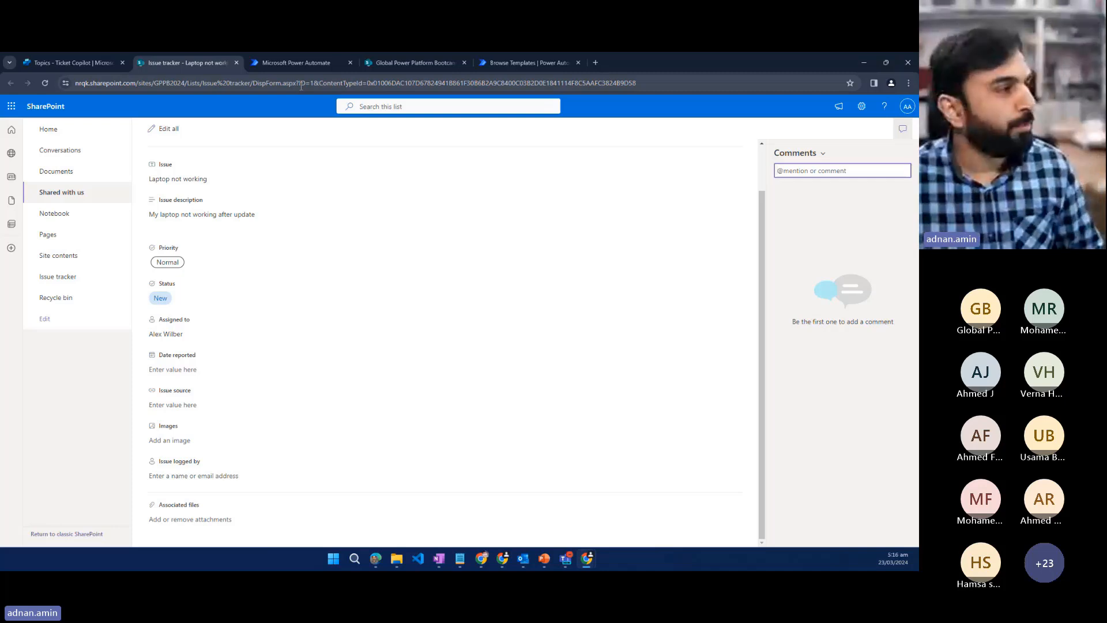
left_click(91, 67)
left_click(288, 61)
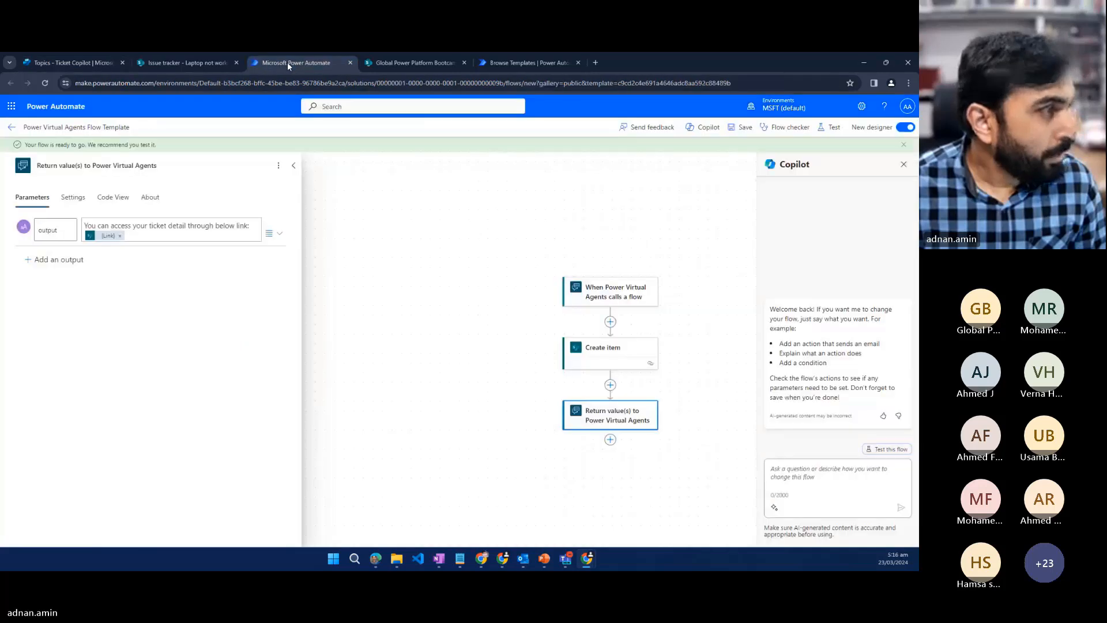
Step: Open the Documents library of the Global Power Platform Bootcamp 2024 site and bring the local Demo Docs folder in File Explorer over it
left_click(380, 63)
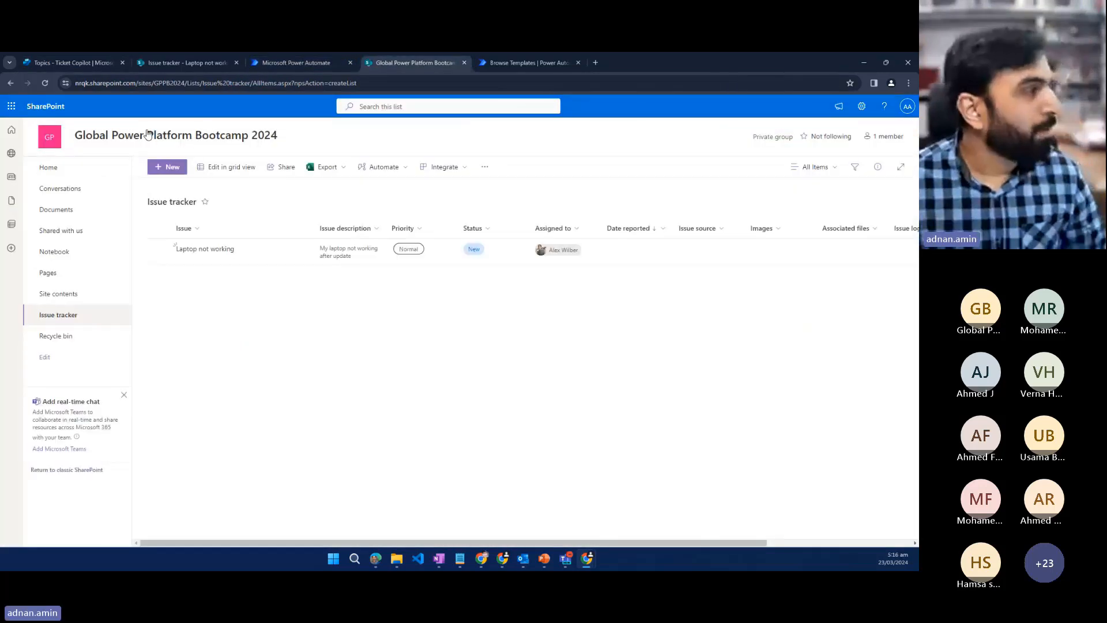
left_click(59, 213)
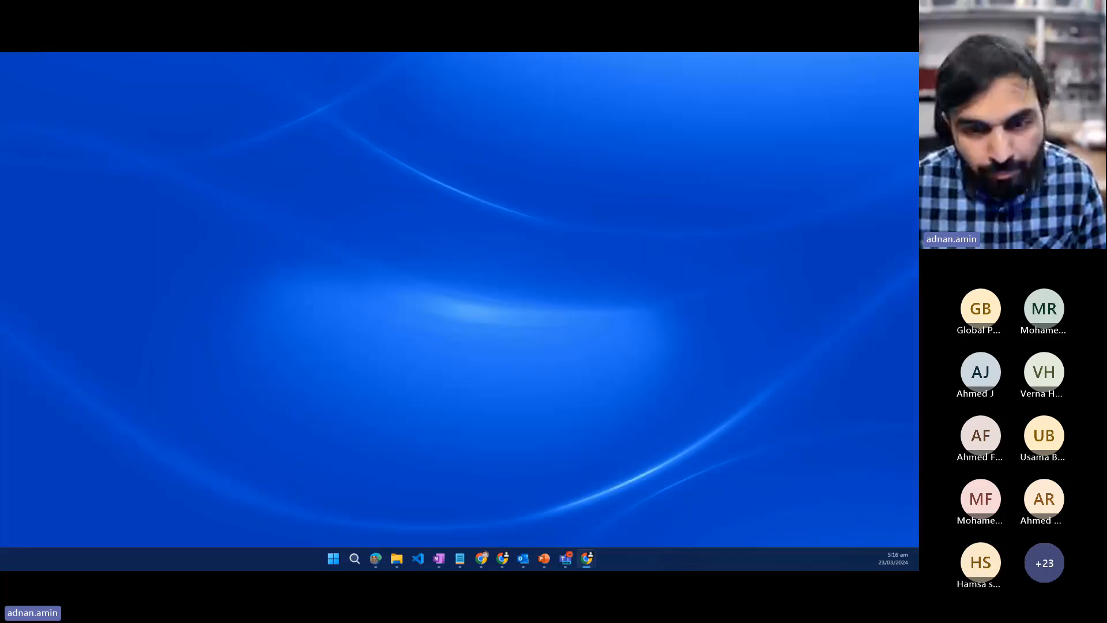
key("alt+Tab")
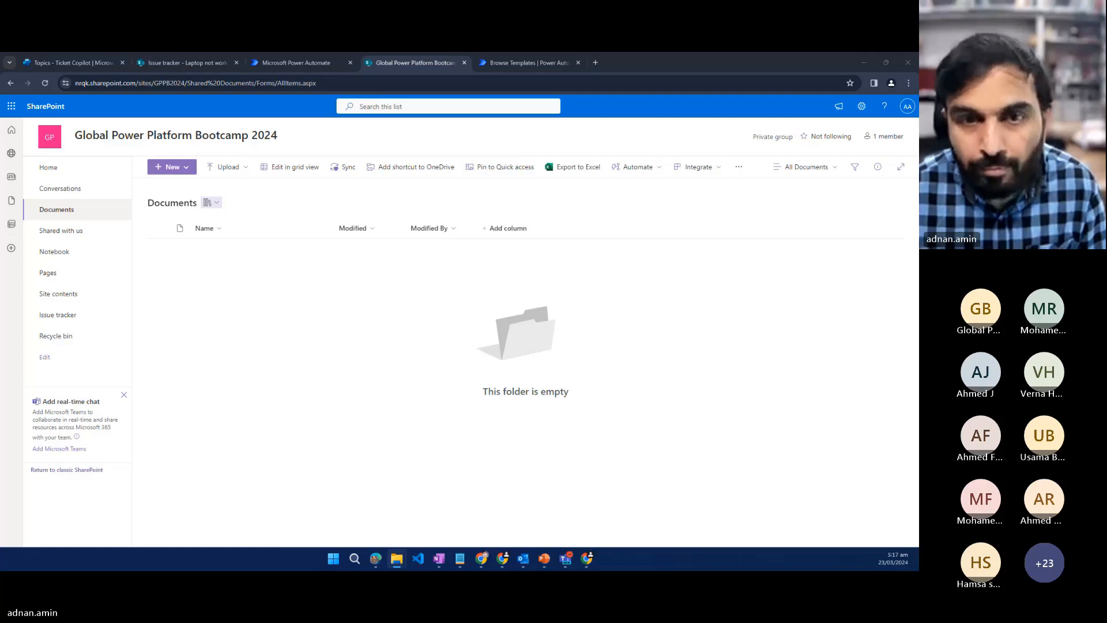
left_click_drag(919, 118, 692, 106)
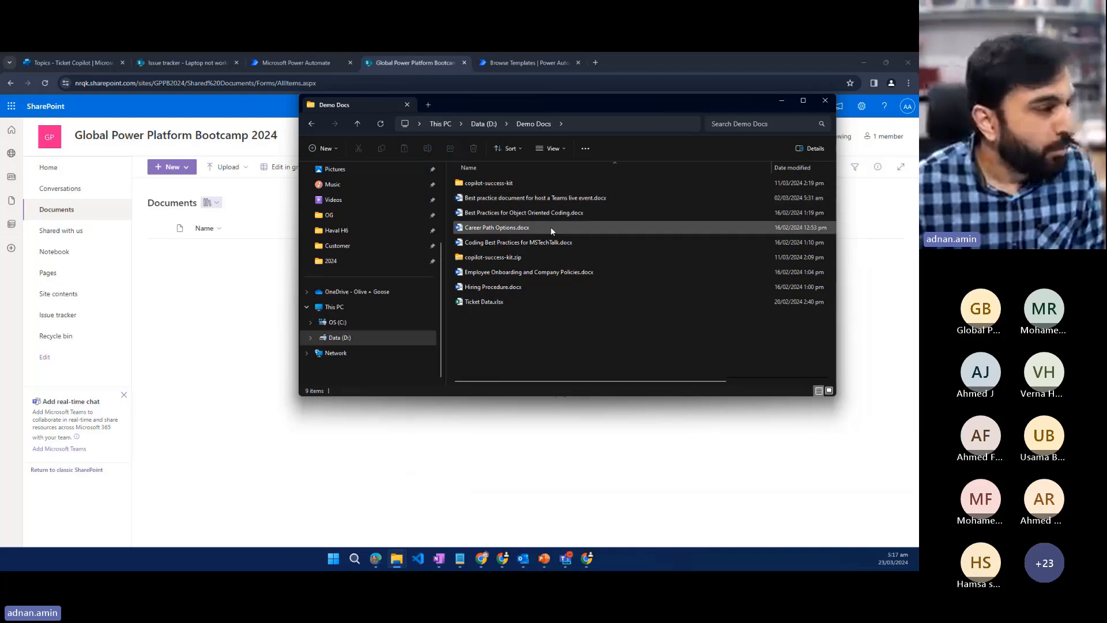
Step: Upload all six Word documents from Demo Docs to the site's Documents library, leaving out the copilot-success-kit items and Ticket Data.xlsx
left_click(582, 202)
left_click(577, 211, "ctrl")
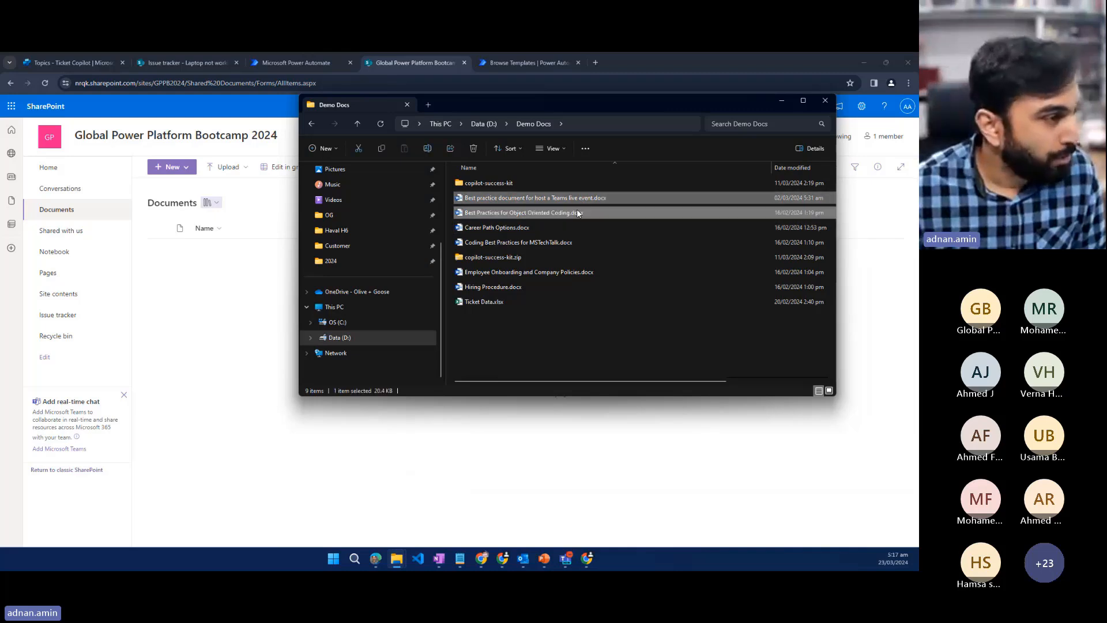
left_click(526, 231, "ctrl")
left_click(521, 241, "ctrl")
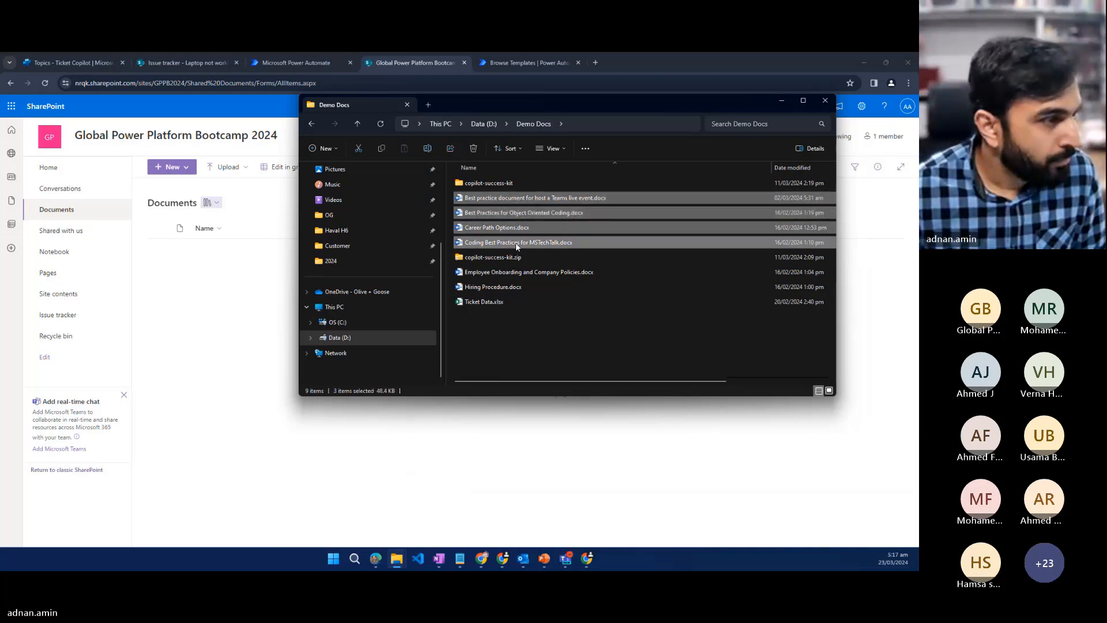
left_click(496, 274, "ctrl")
left_click(494, 288, "ctrl")
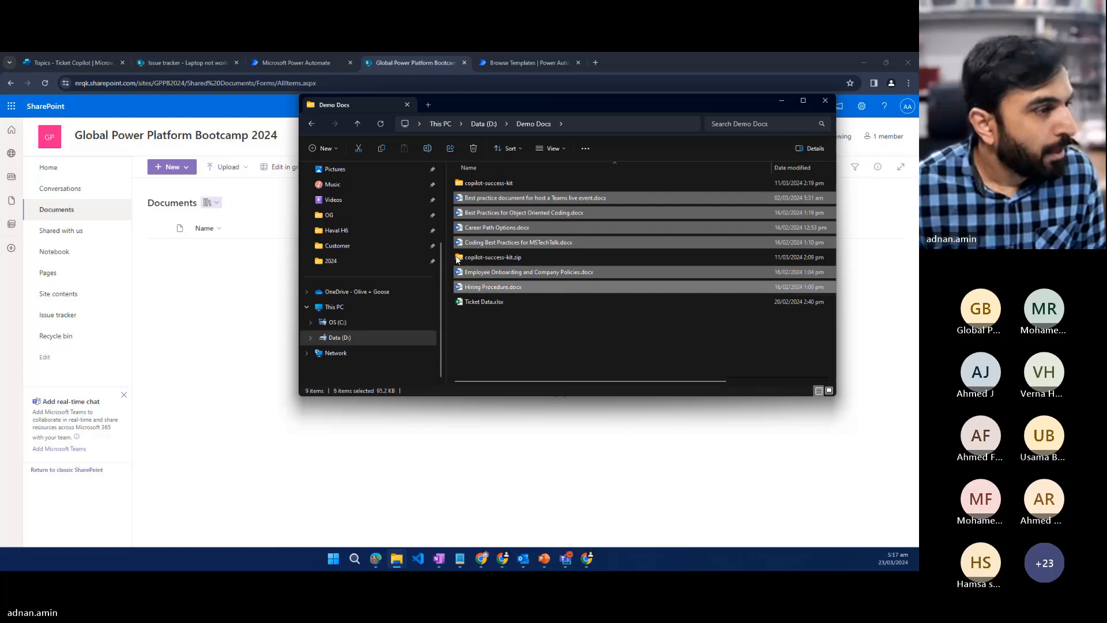
left_click_drag(523, 199, 241, 264)
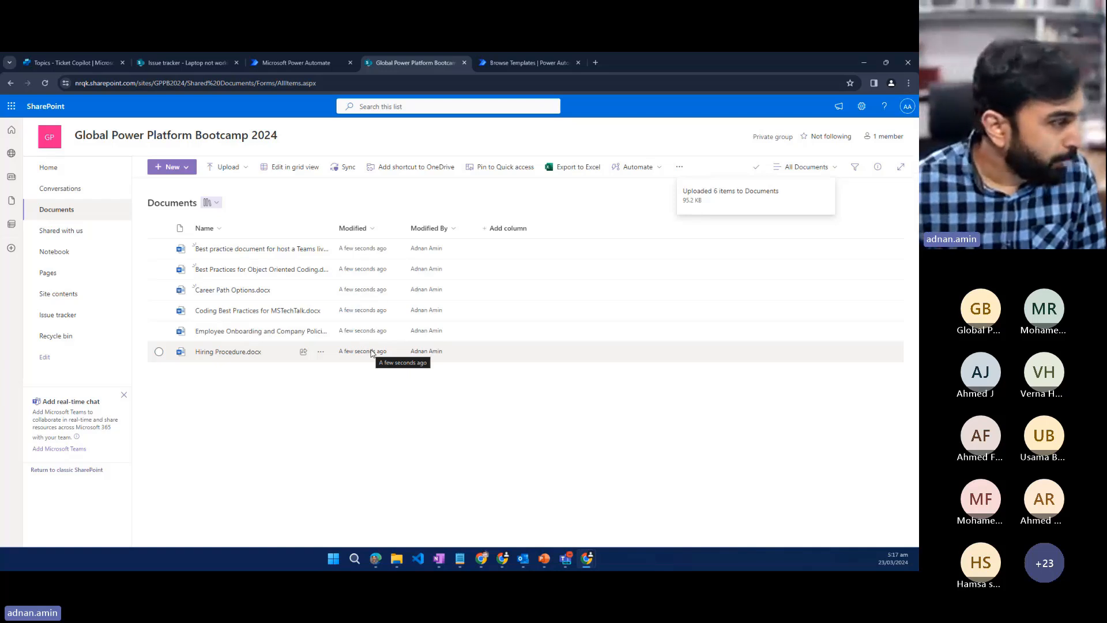
Step: Open the uploaded best practice document for hosting a Teams live event and look through its pages
left_click(277, 253)
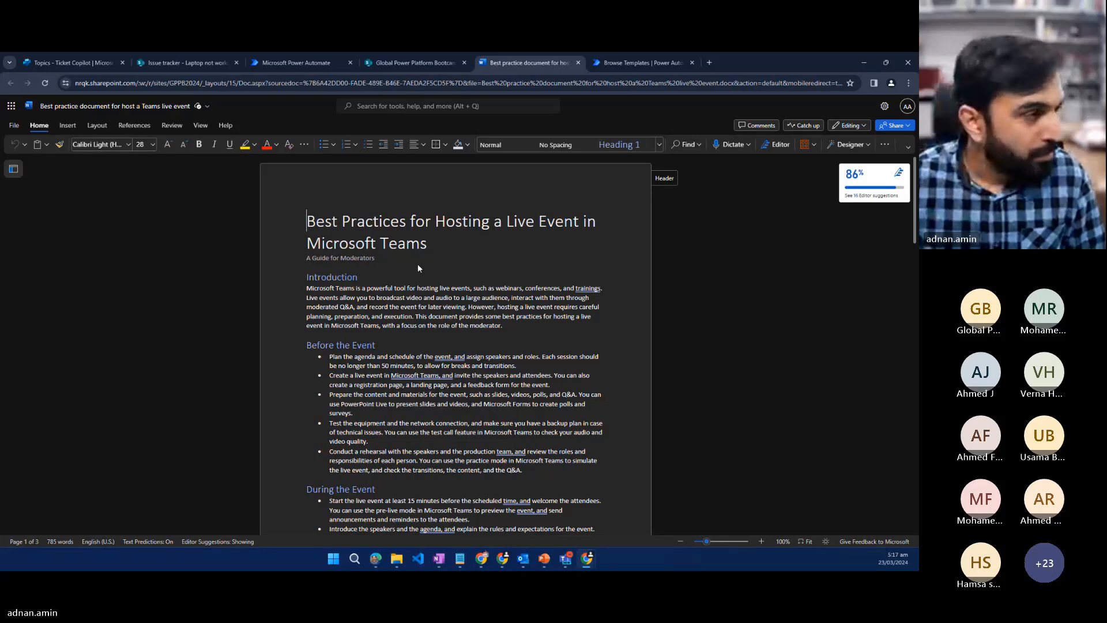
scroll(418, 264, "down", 17)
scroll(501, 349, "down", 3)
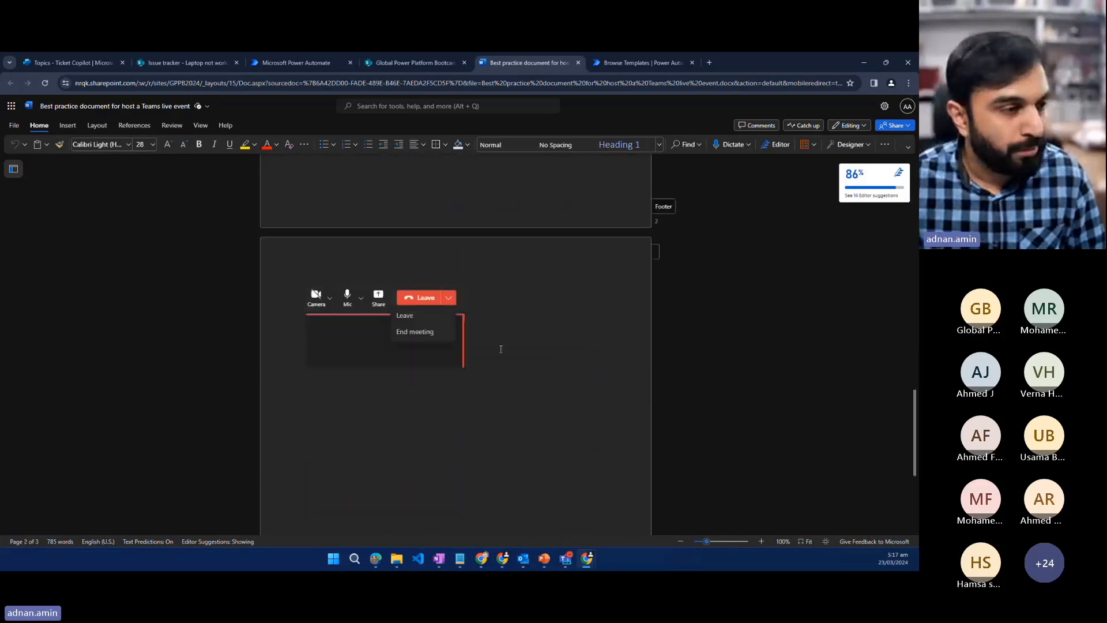
scroll(500, 349, "up", 20)
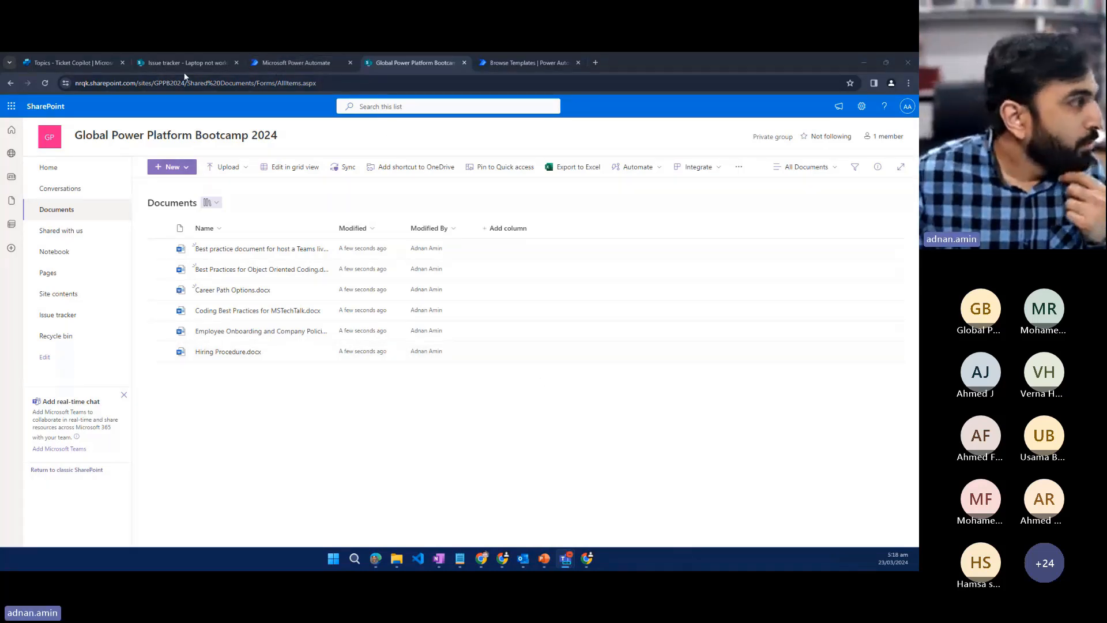
Step: Switch to Copilot Studio and view the Generative AI settings of Ticket Copilot
left_click(160, 65)
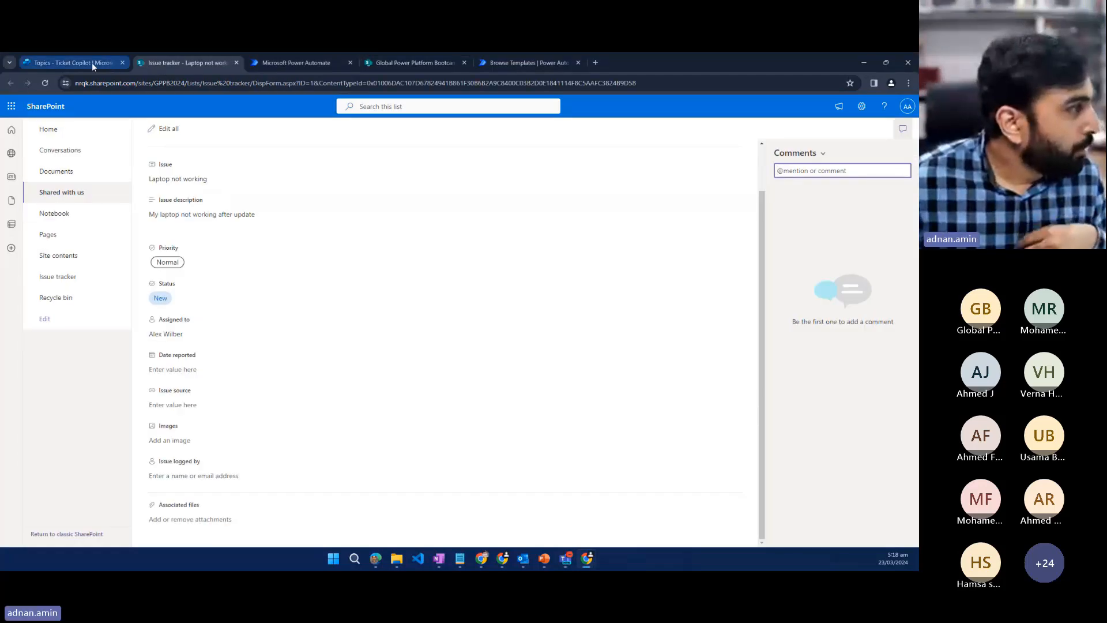
left_click(92, 63)
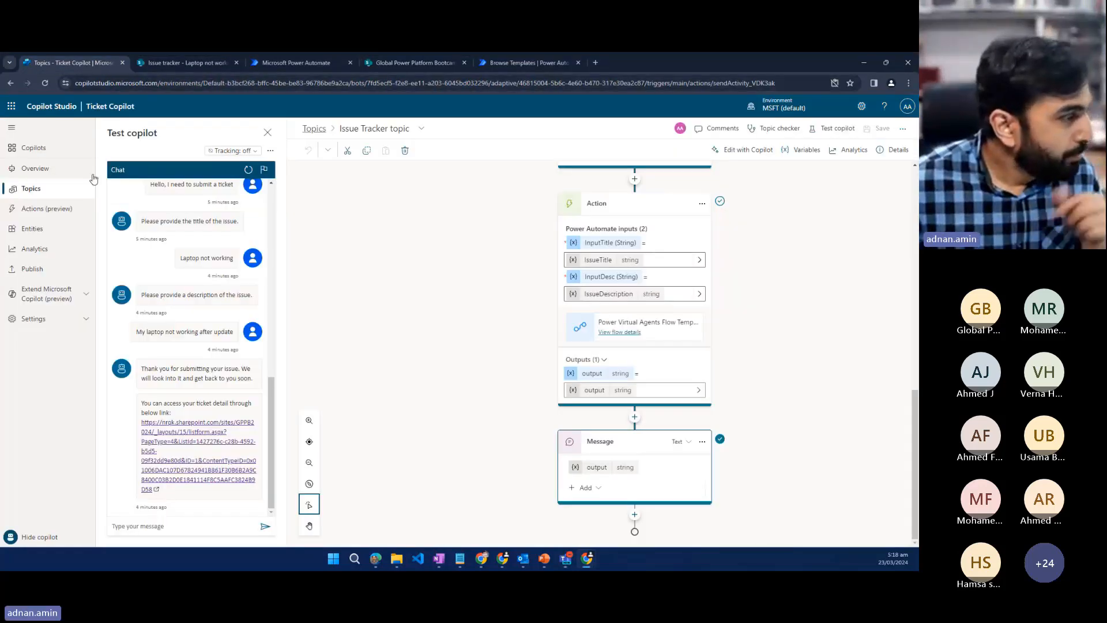
left_click(32, 155)
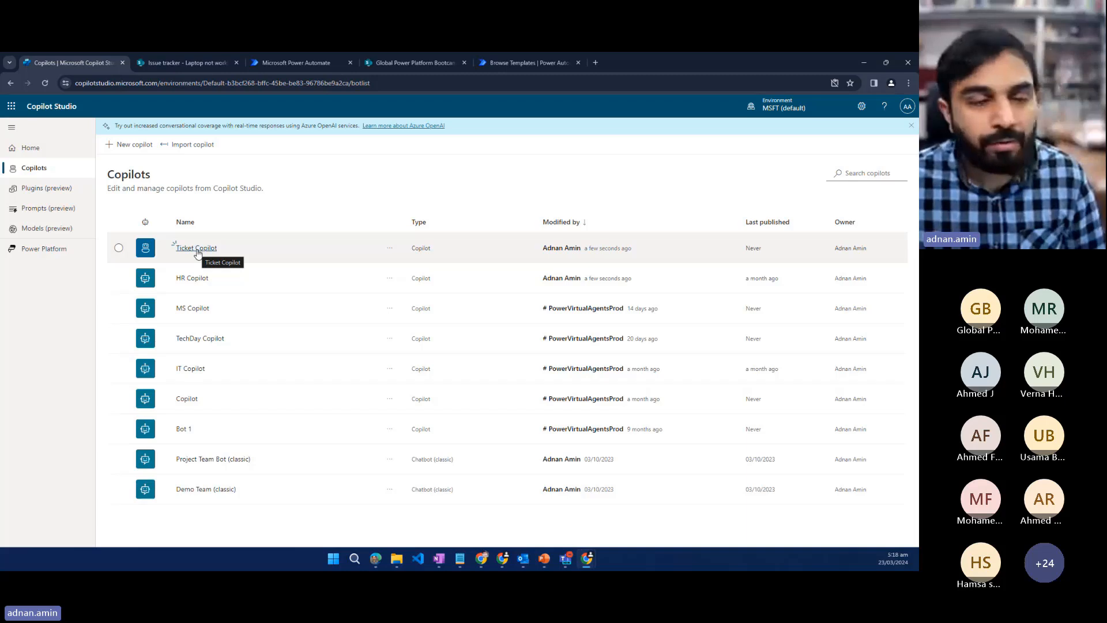
left_click(197, 249)
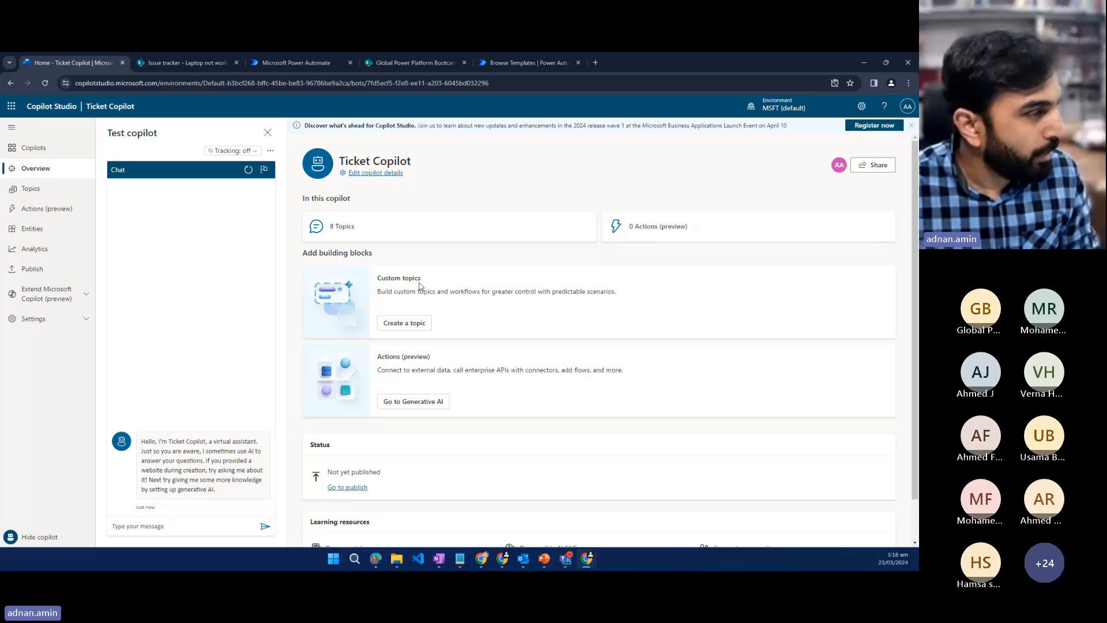
left_click(58, 322)
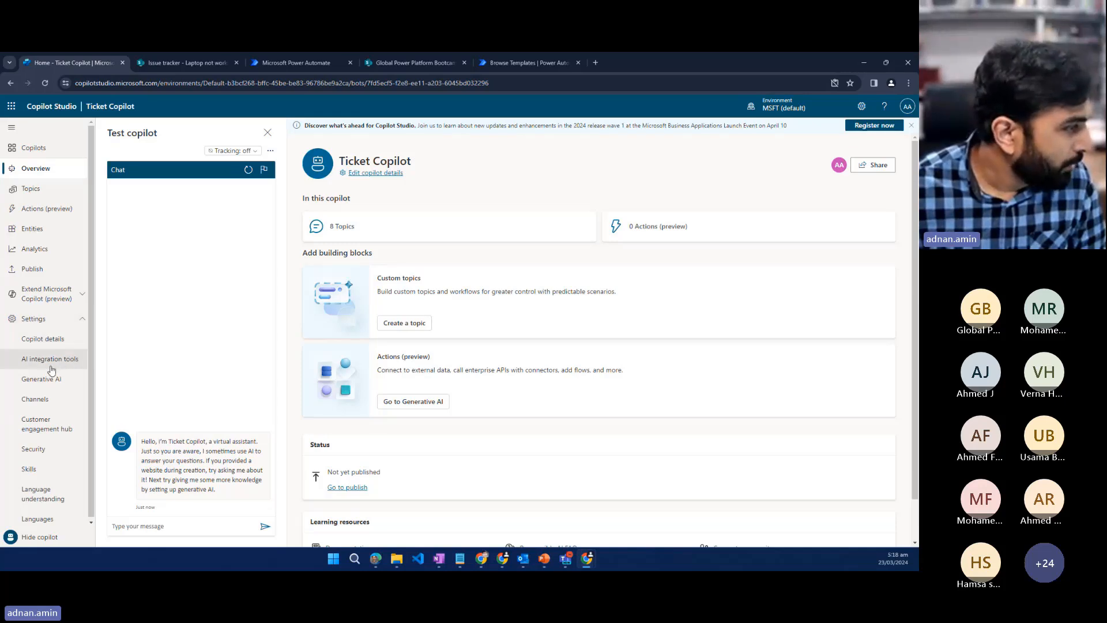
left_click(52, 384)
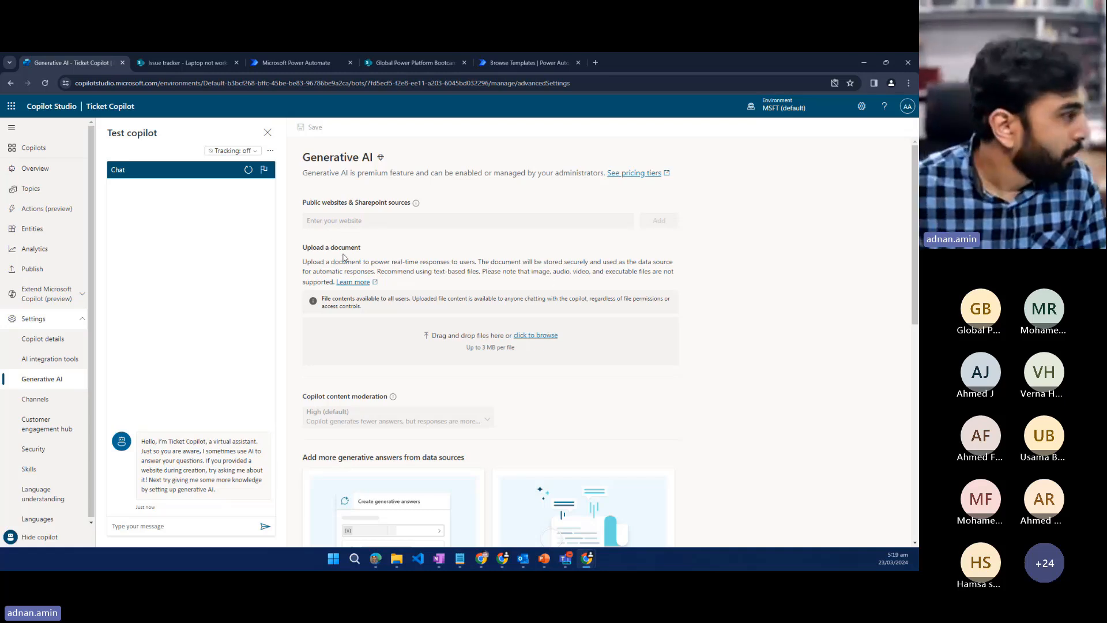
Step: Start a new copilot and name it Community Copilot
left_click(33, 149)
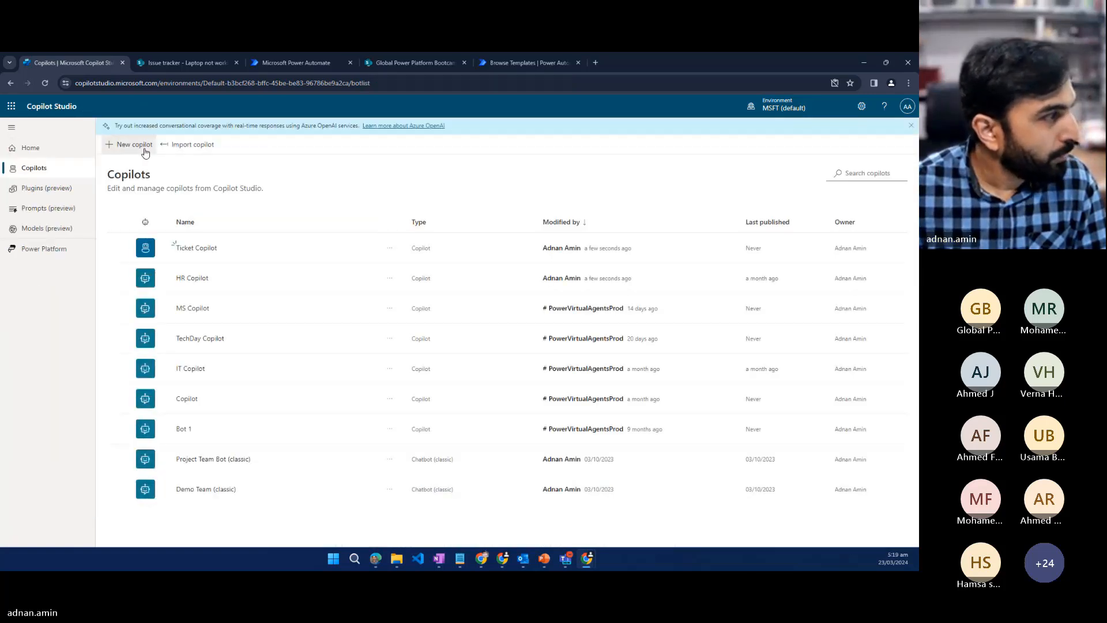
left_click(143, 145)
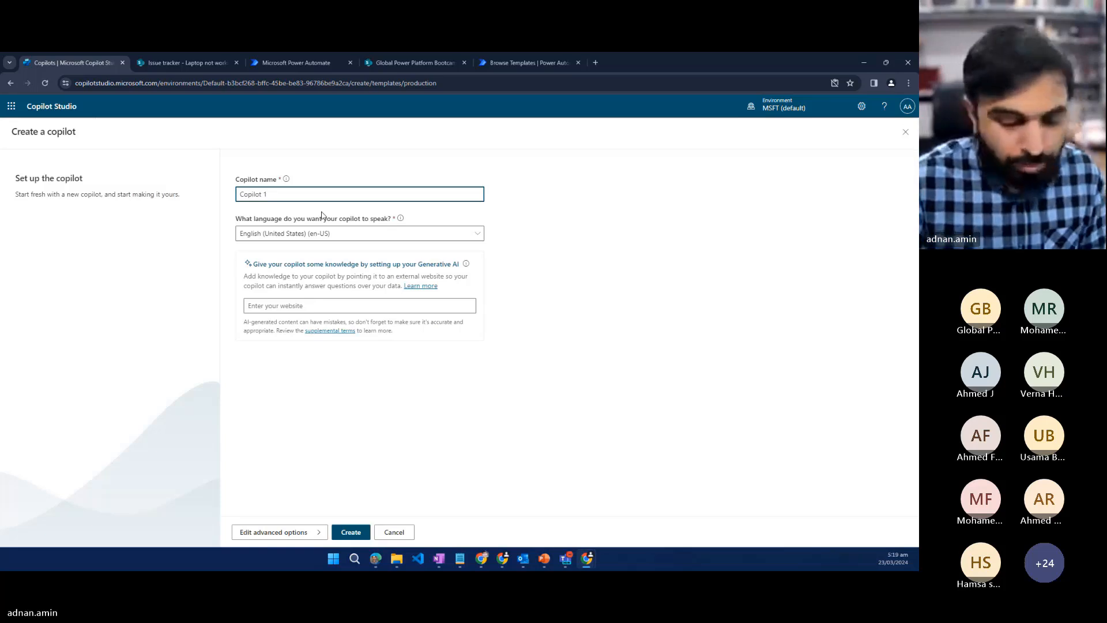
key("BackSpace")
key("Home")
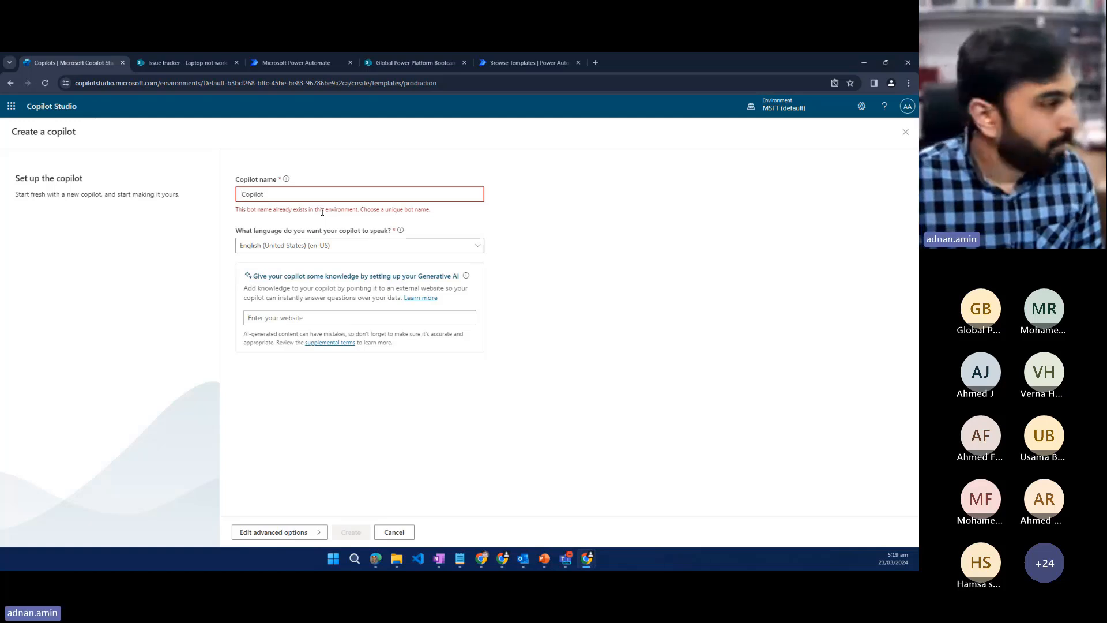
type("Community")
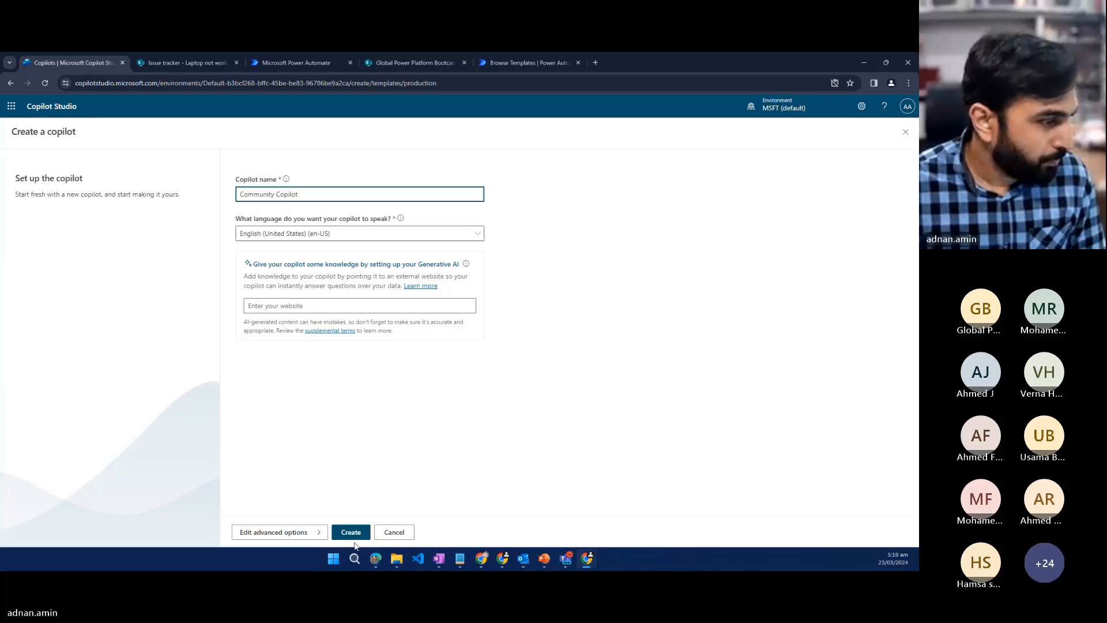
Step: Give the new copilot the mstechtalk.com website as its knowledge source and create it
left_click(282, 305)
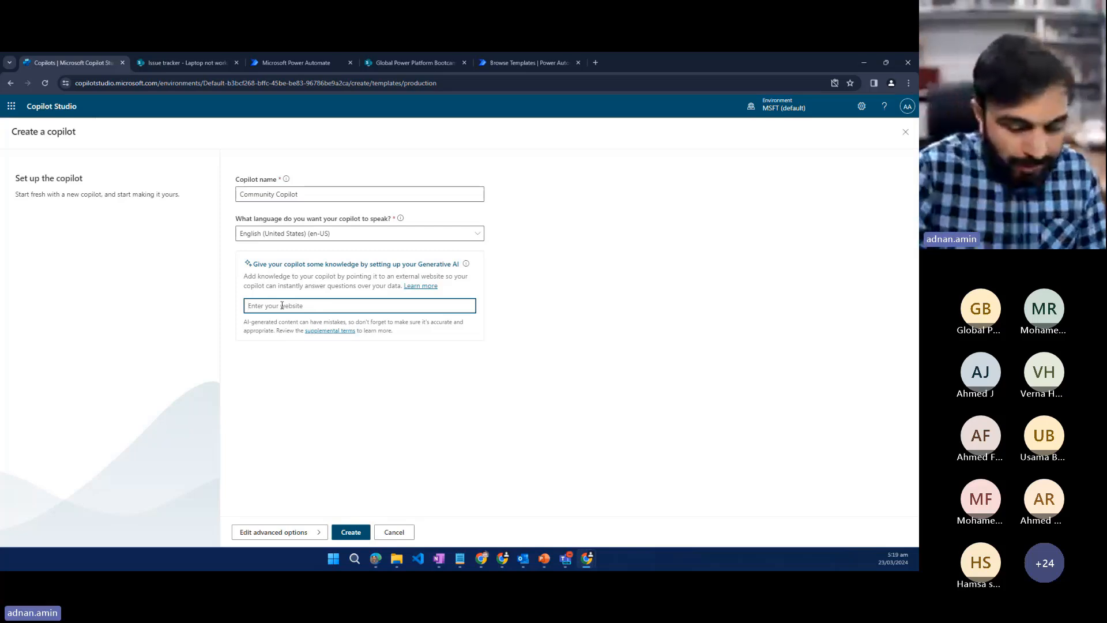
type("htt")
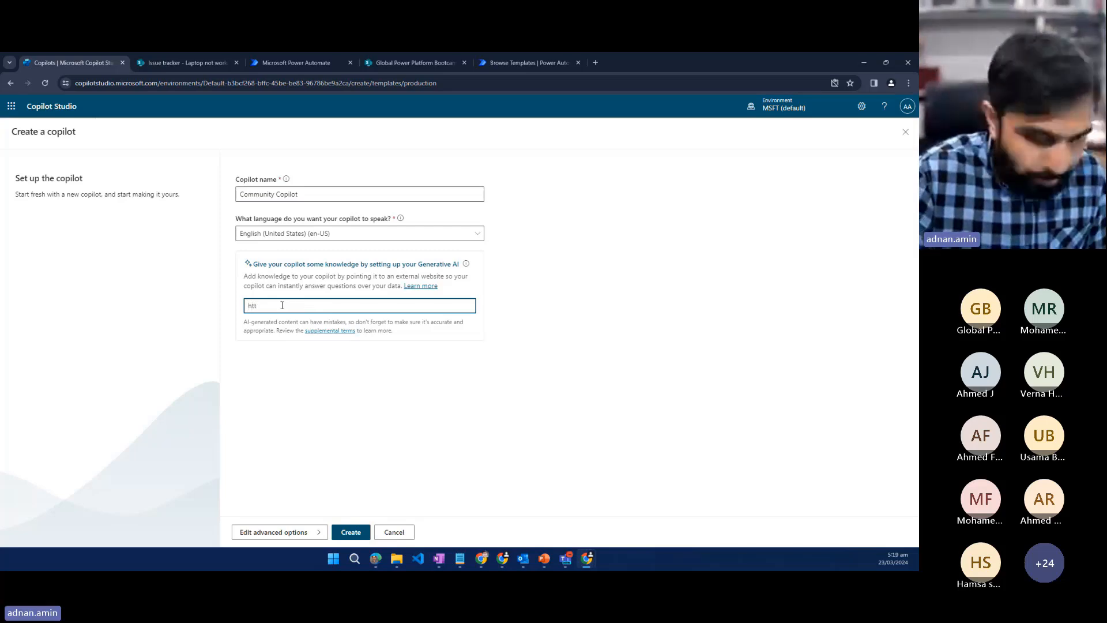
type("ps:/m")
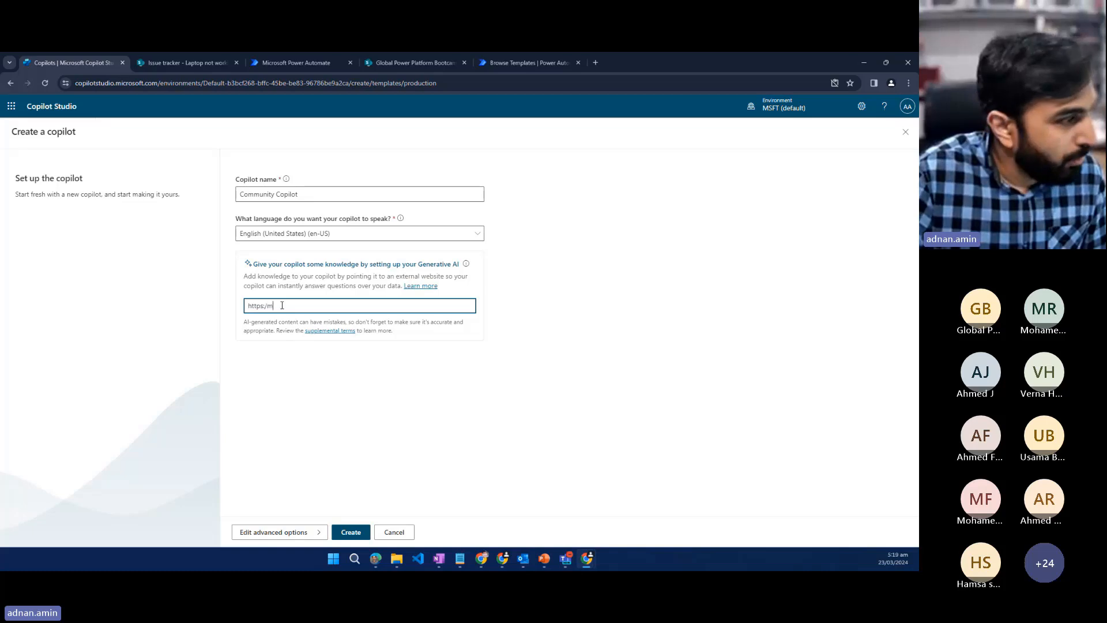
type("stechtalk.com")
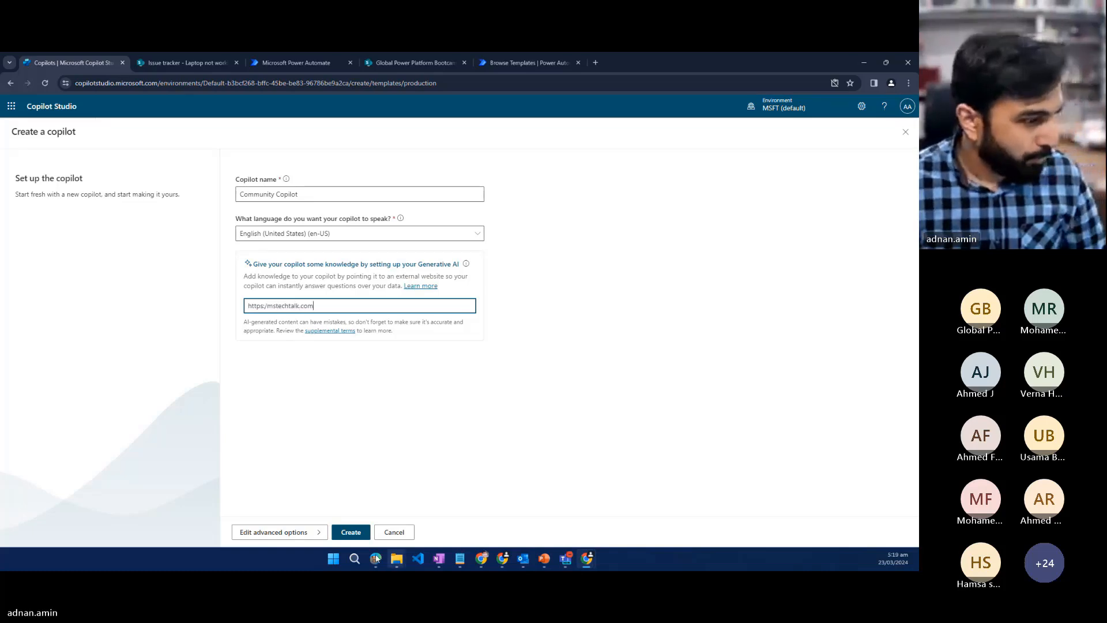
left_click(350, 533)
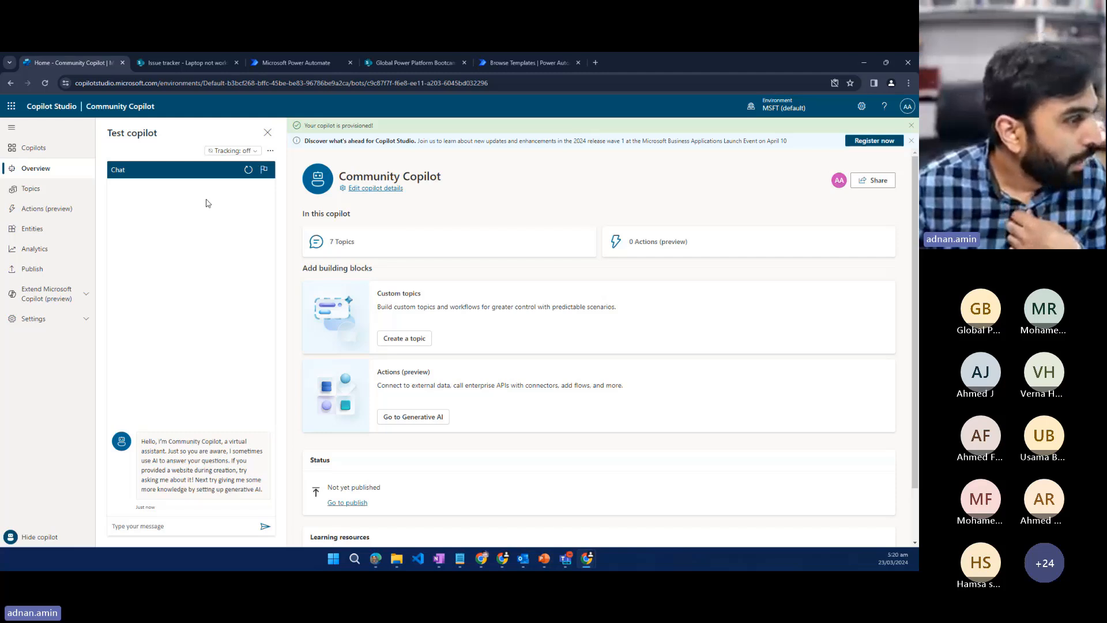
Step: Open the Generative AI settings of Community Copilot to check its website data source
left_click(49, 323)
left_click(49, 359)
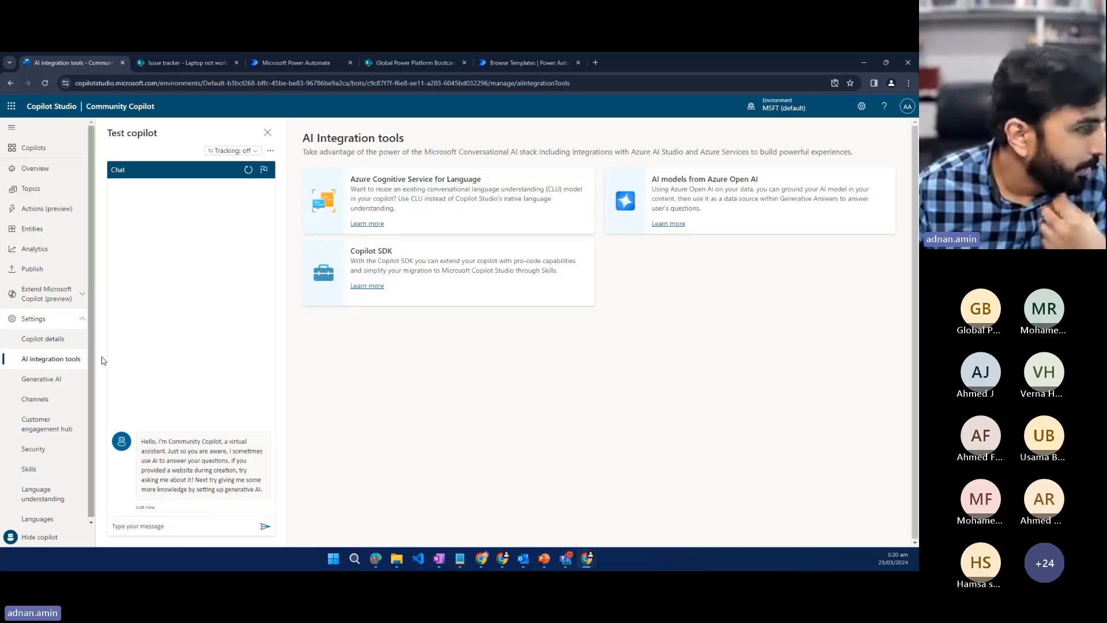
left_click(42, 379)
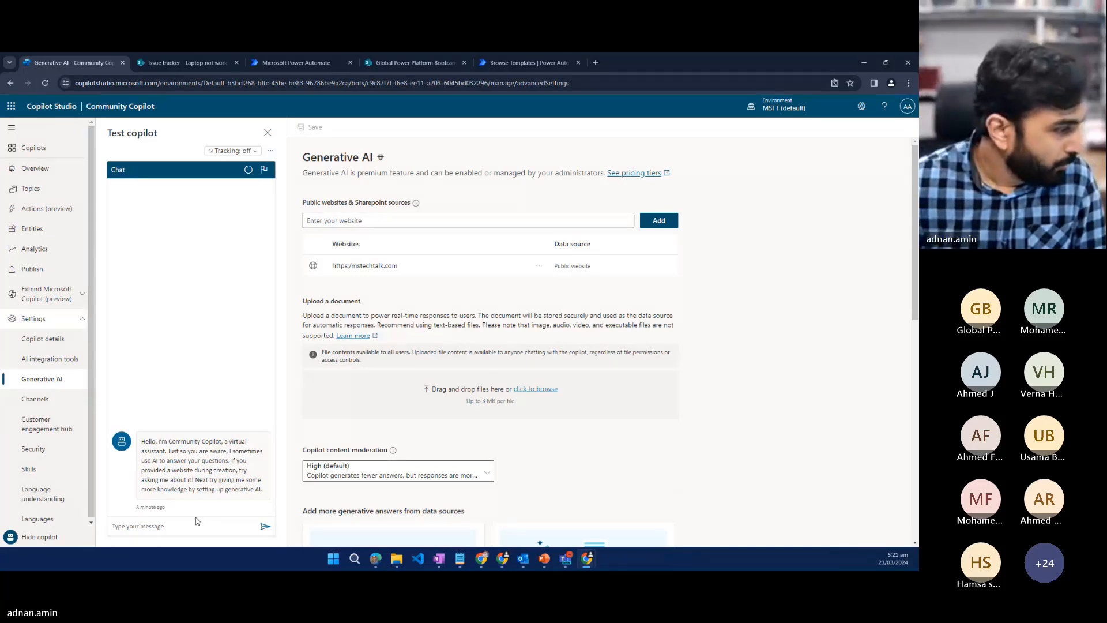
Step: Ask Community Copilot "how to get Onedrive URL" in the test chat
left_click(180, 528)
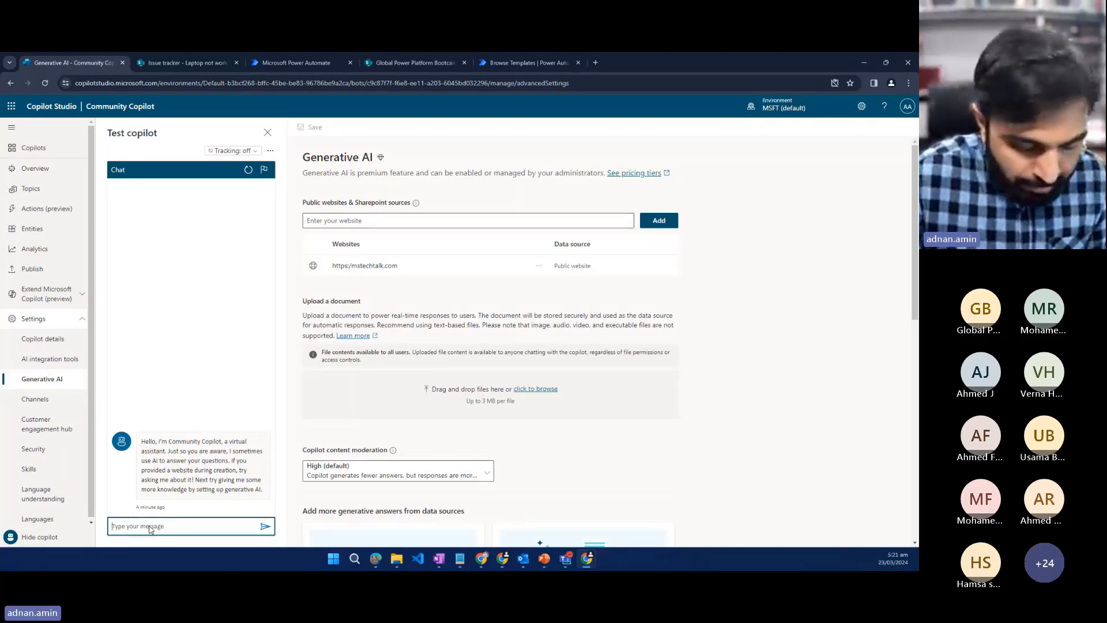
type("how to")
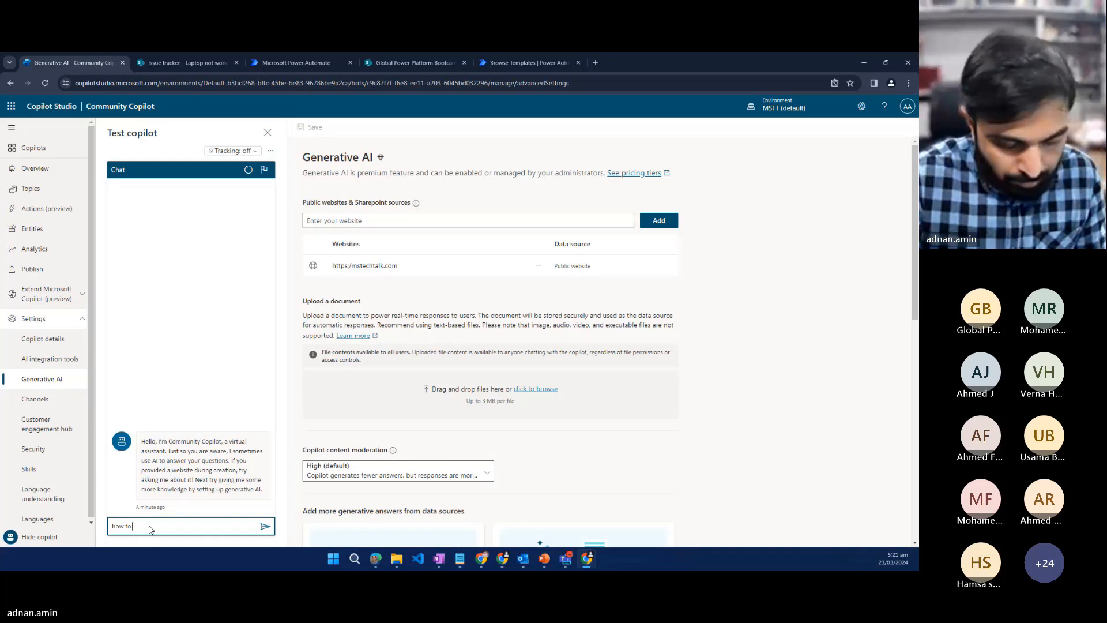
type("get ")
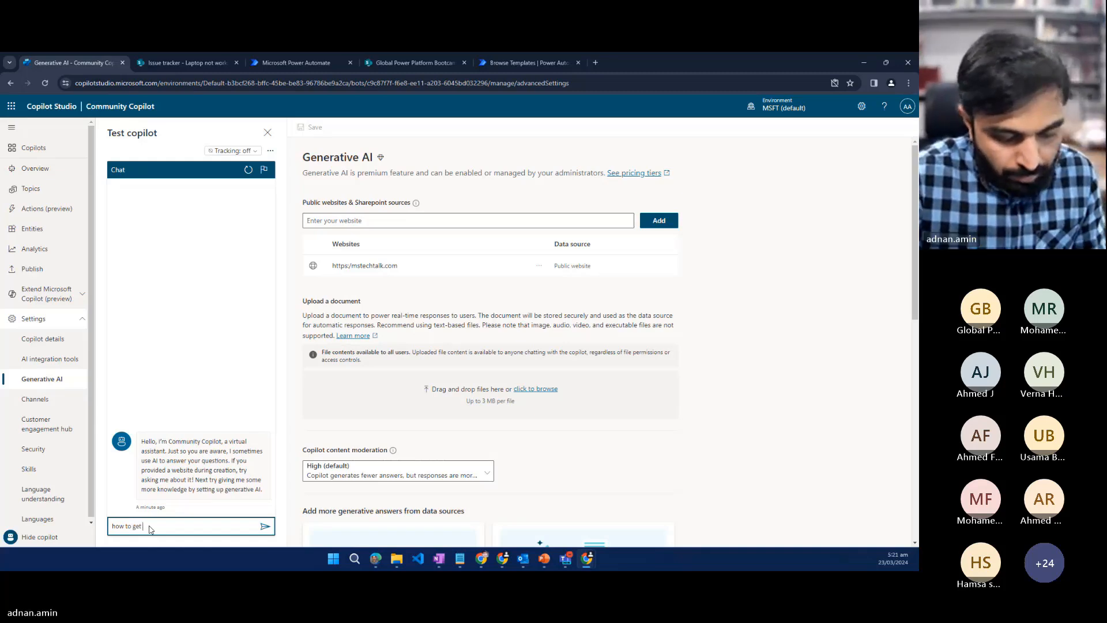
type("Onedrive ")
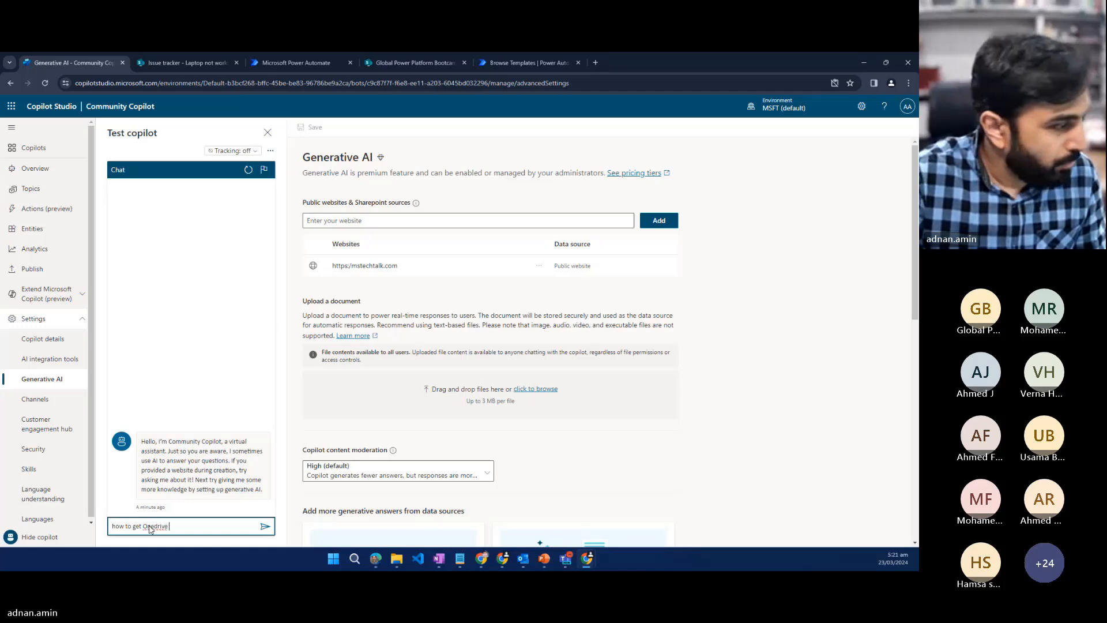
type("URL")
key("Return")
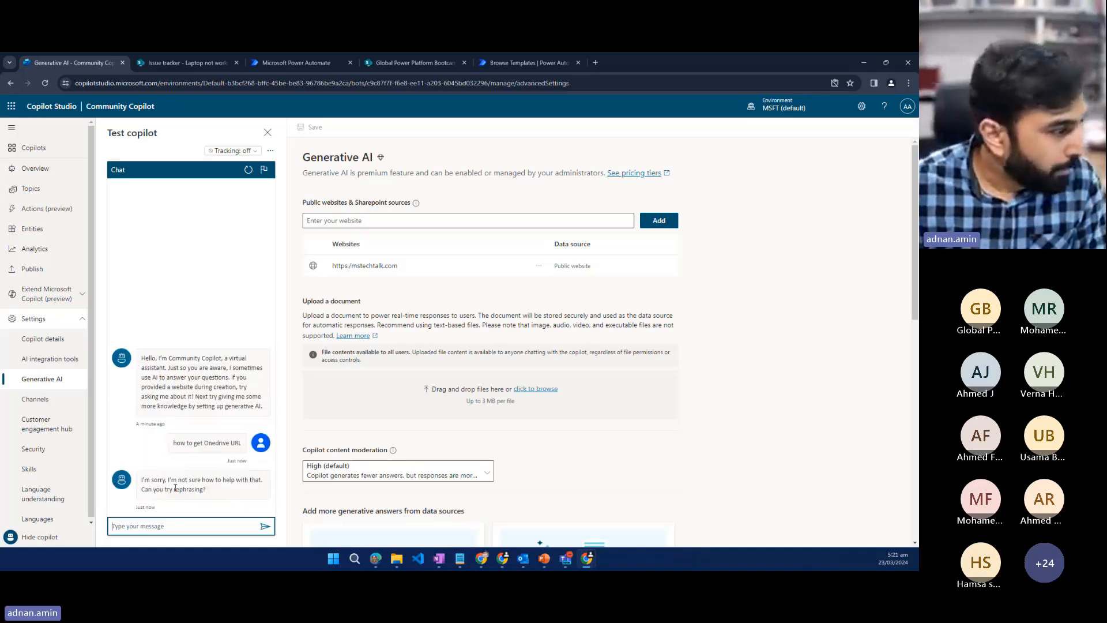
Step: Try to resend the OneDrive question from the clipboard, submitting the pasted e-mail address in the test chat
left_click_drag(170, 445, 243, 442)
left_click(238, 482)
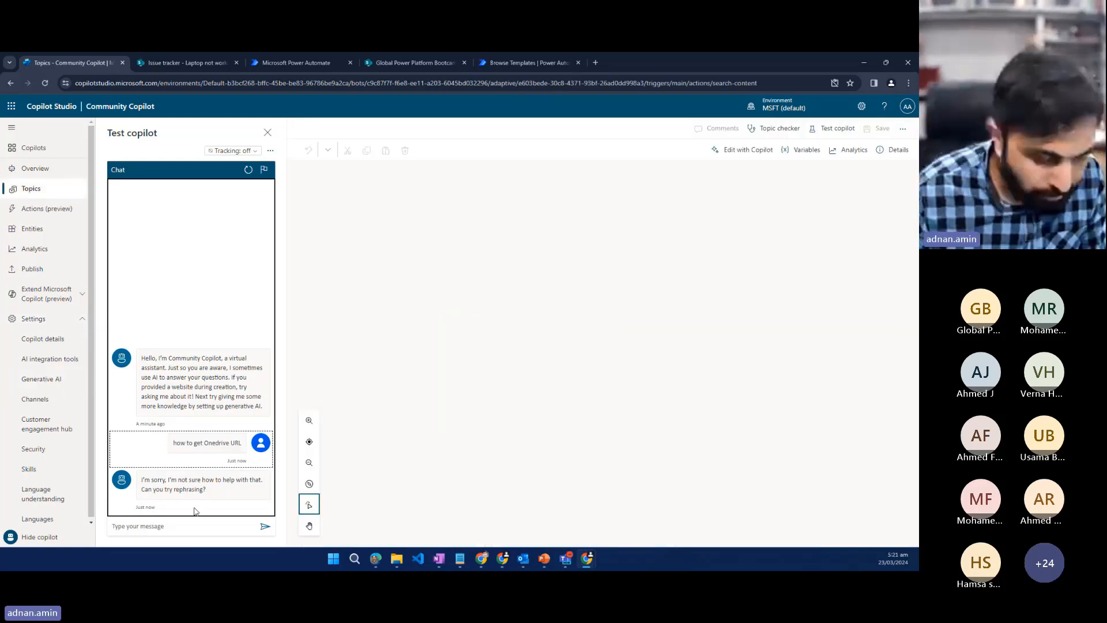
left_click(157, 527)
key("ctrl+v")
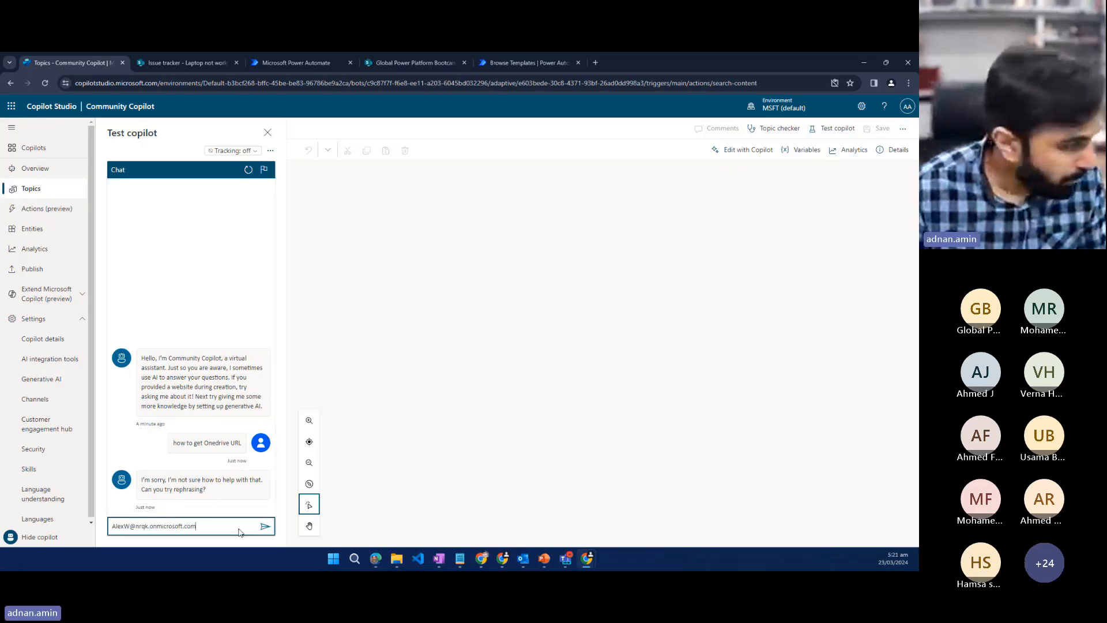
left_click(265, 526)
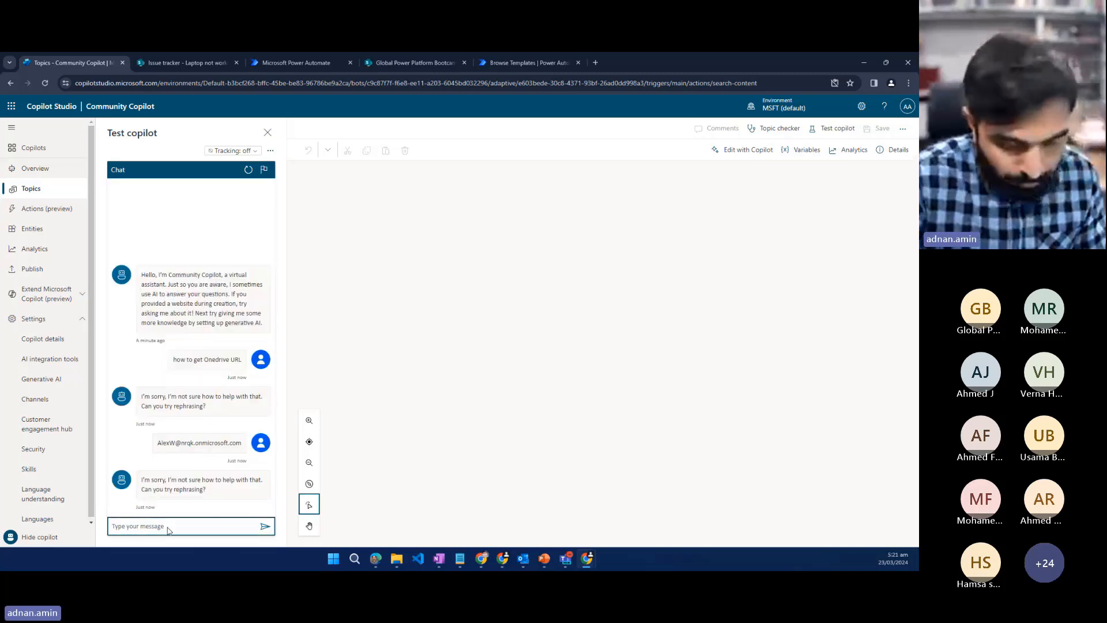
Step: Ask the test copilot the reworded question "How to get OneDrive URL of a user"
type("How to get")
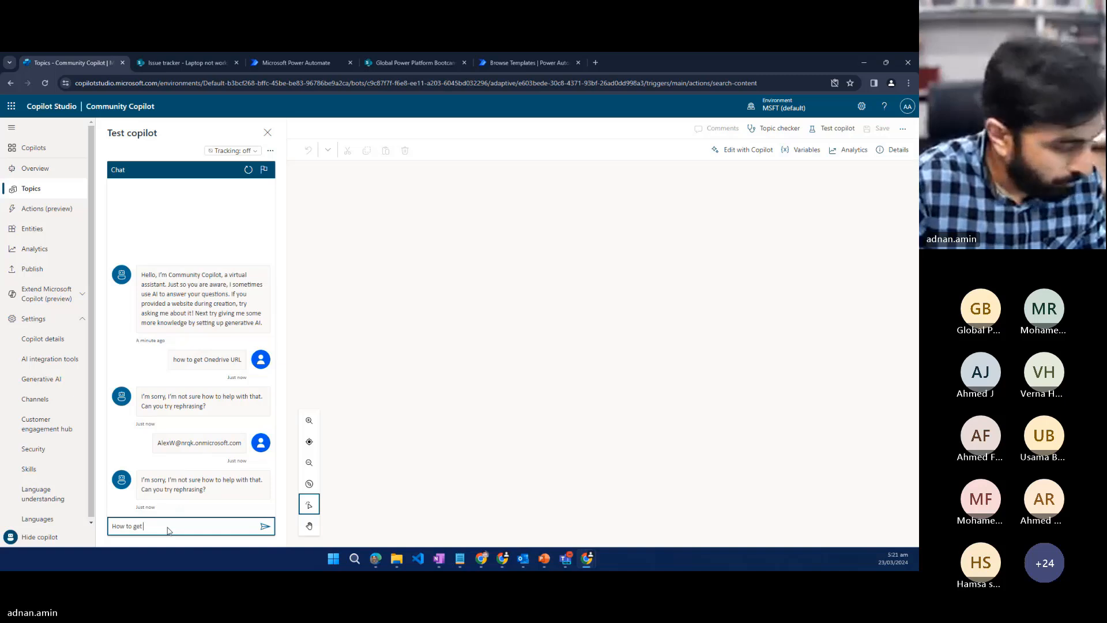
type(" URL of One")
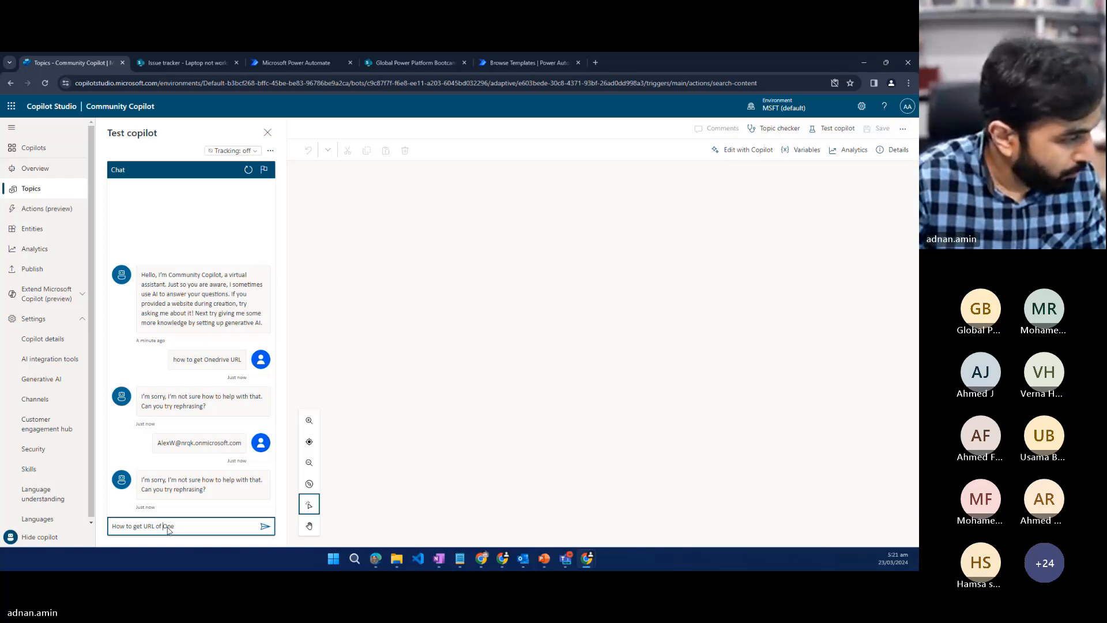
key("ctrl+shift+Left")
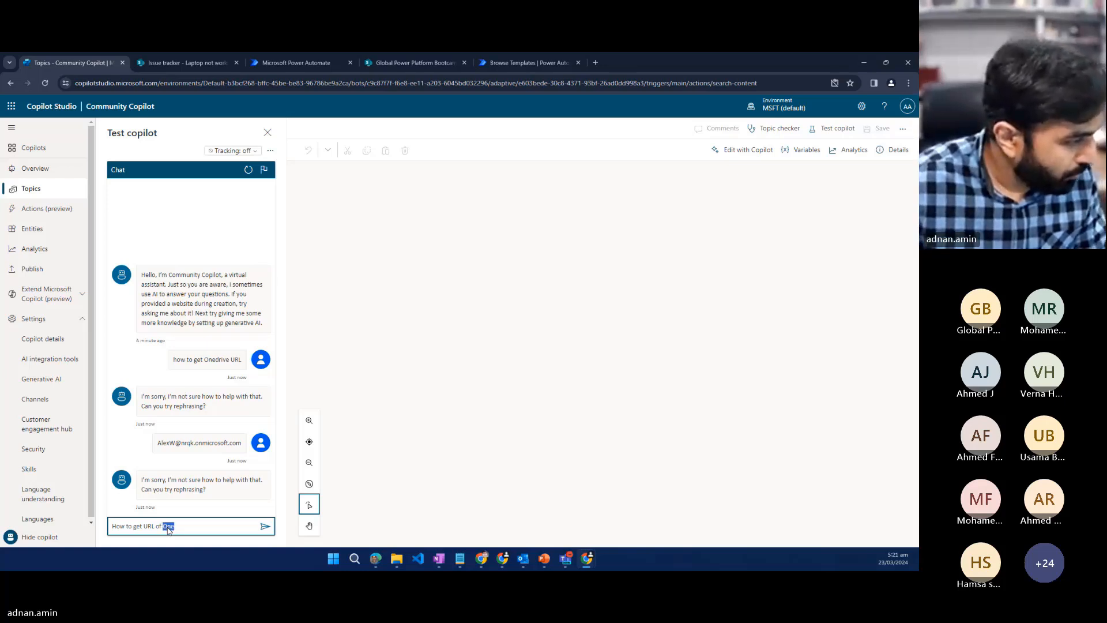
key("ctrl+shift+Left")
key("ctrl+shift+Left")
type("OneD")
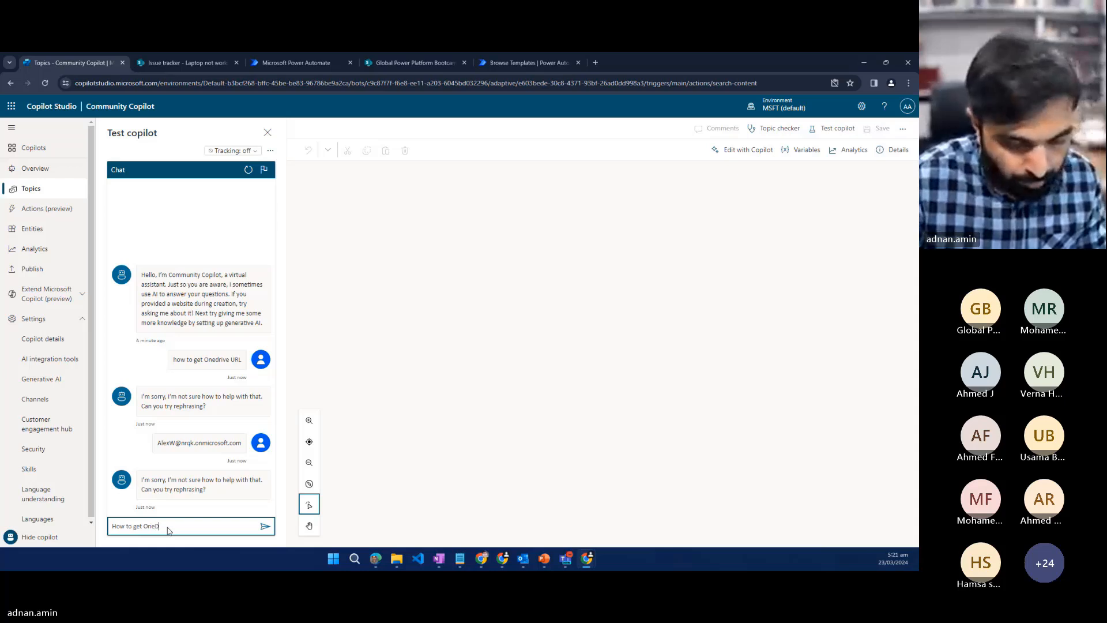
type("rive URL of a user")
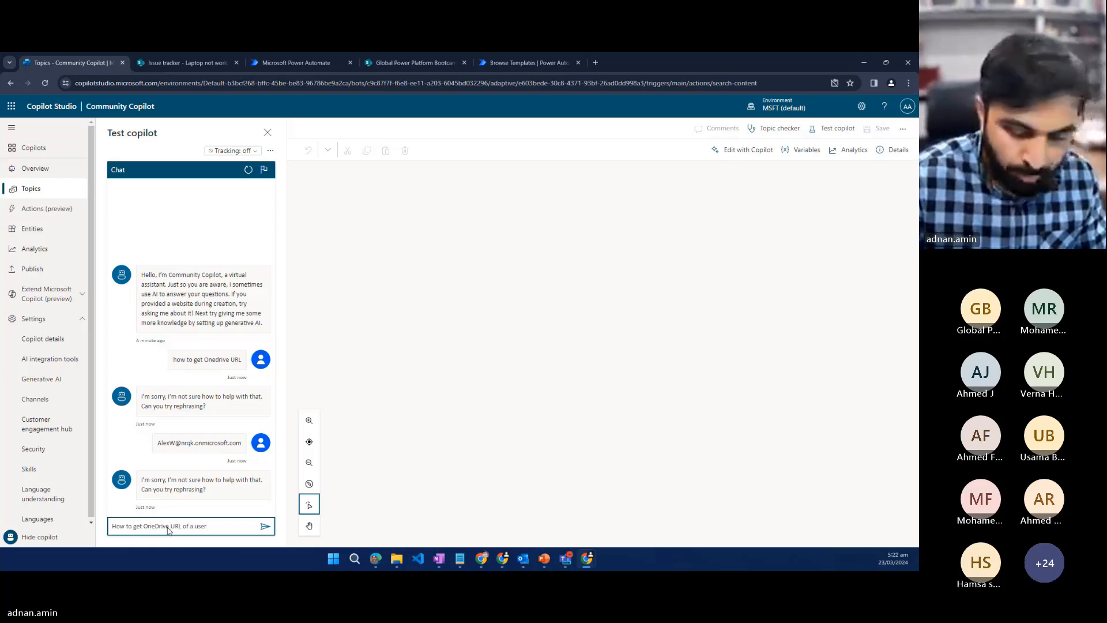
key("Return")
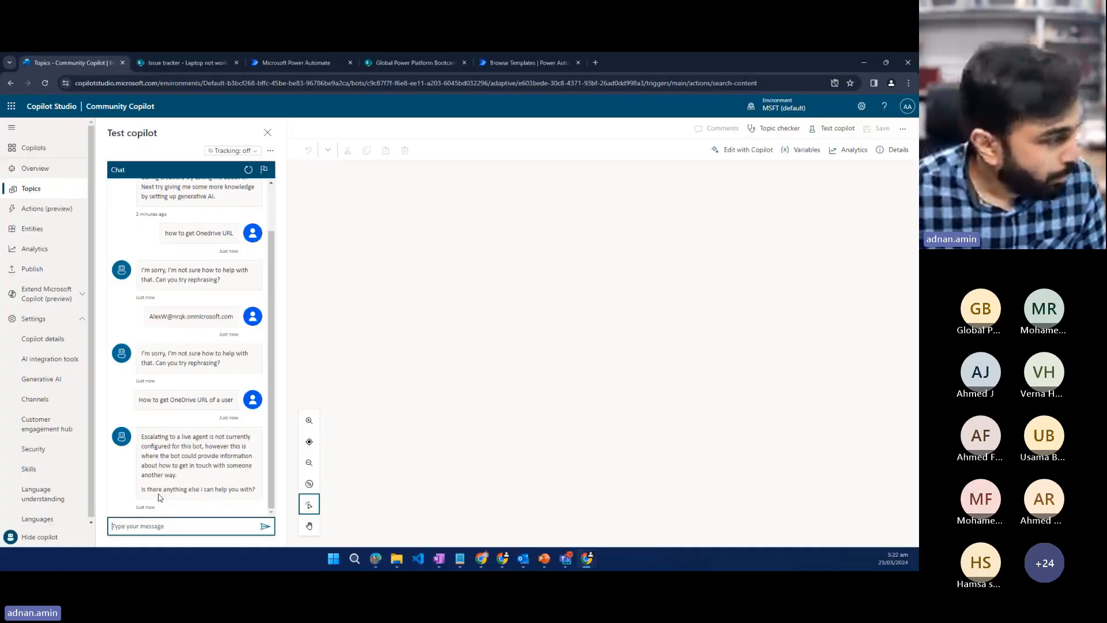
Step: Open the topic behind the first fallback reply, leaving the current page, and restart the test conversation
key("alt+Left")
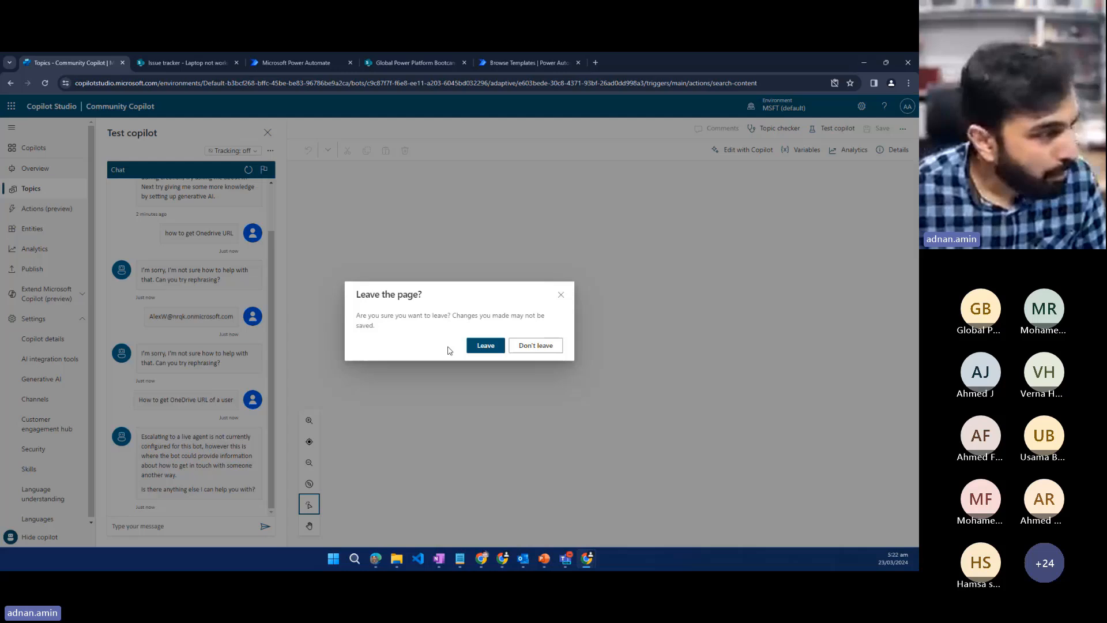
left_click(560, 296)
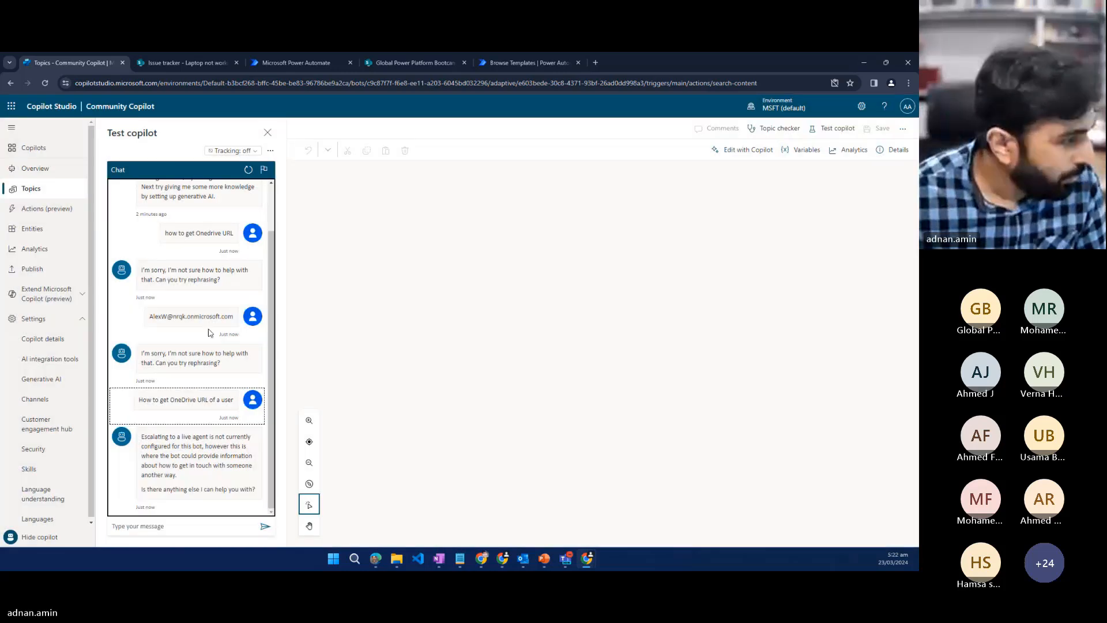
key("alt+Left")
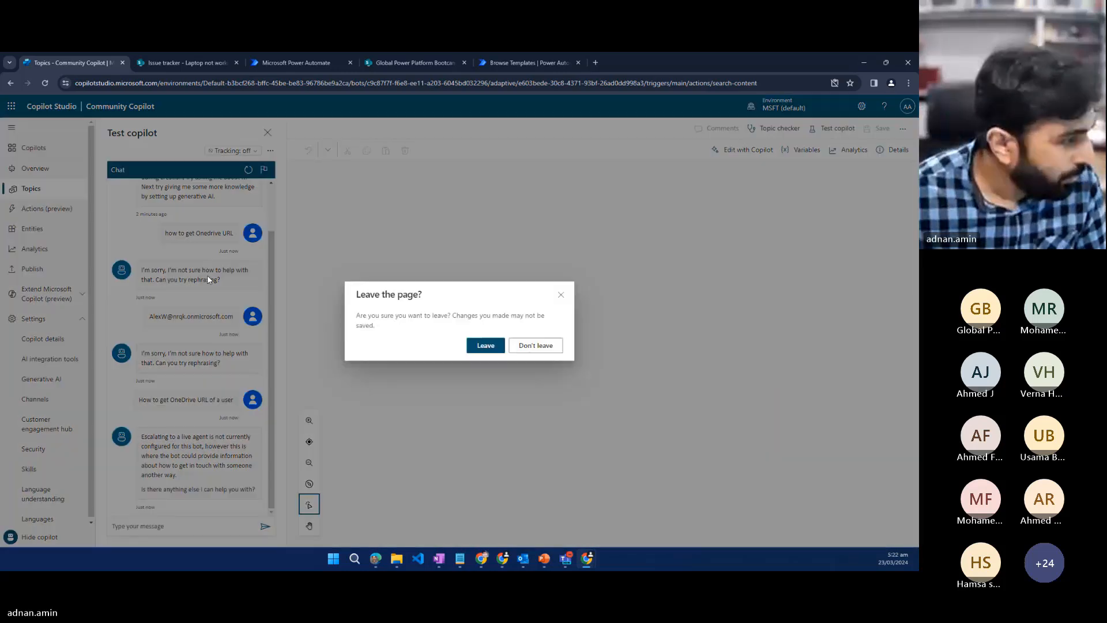
left_click(485, 346)
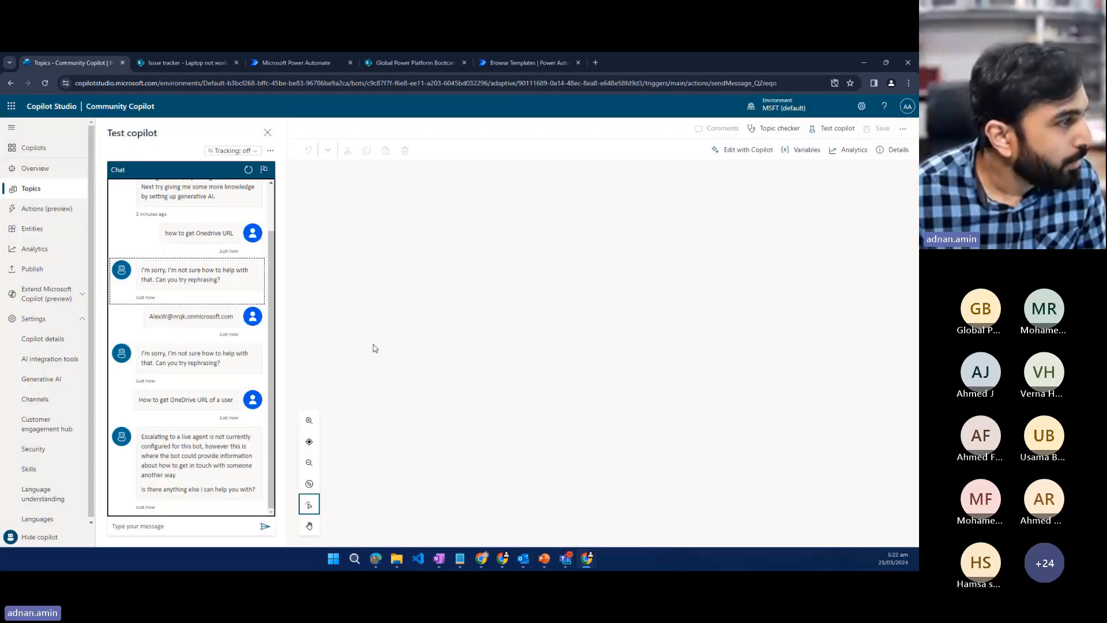
left_click(249, 169)
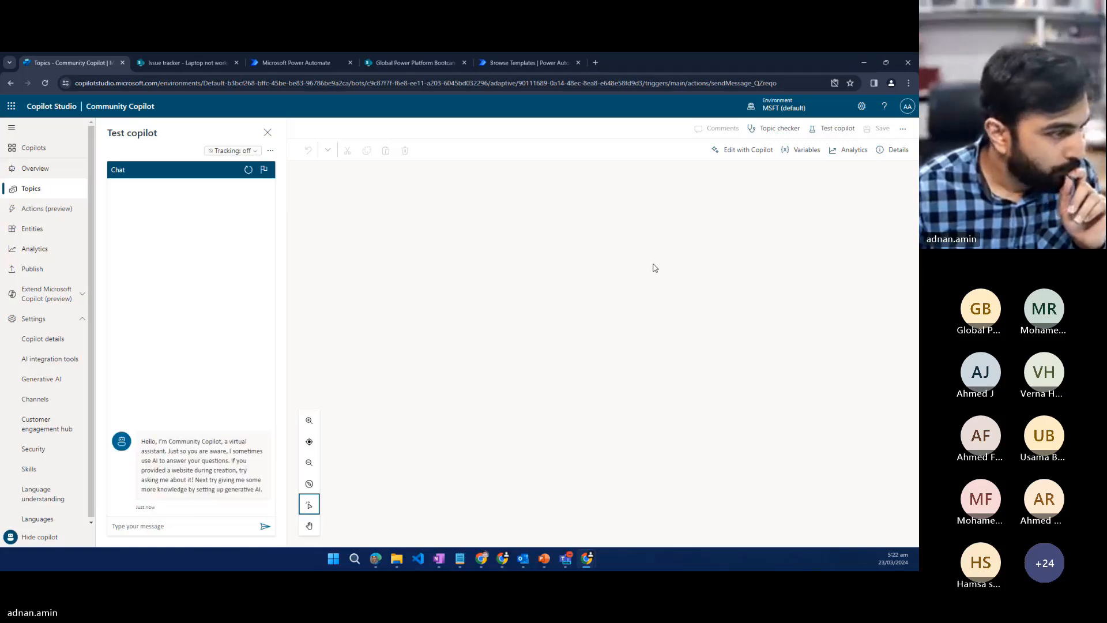
Step: Leave the blank topic page for the list of copilots and reopen Community Copilot
left_click(268, 132)
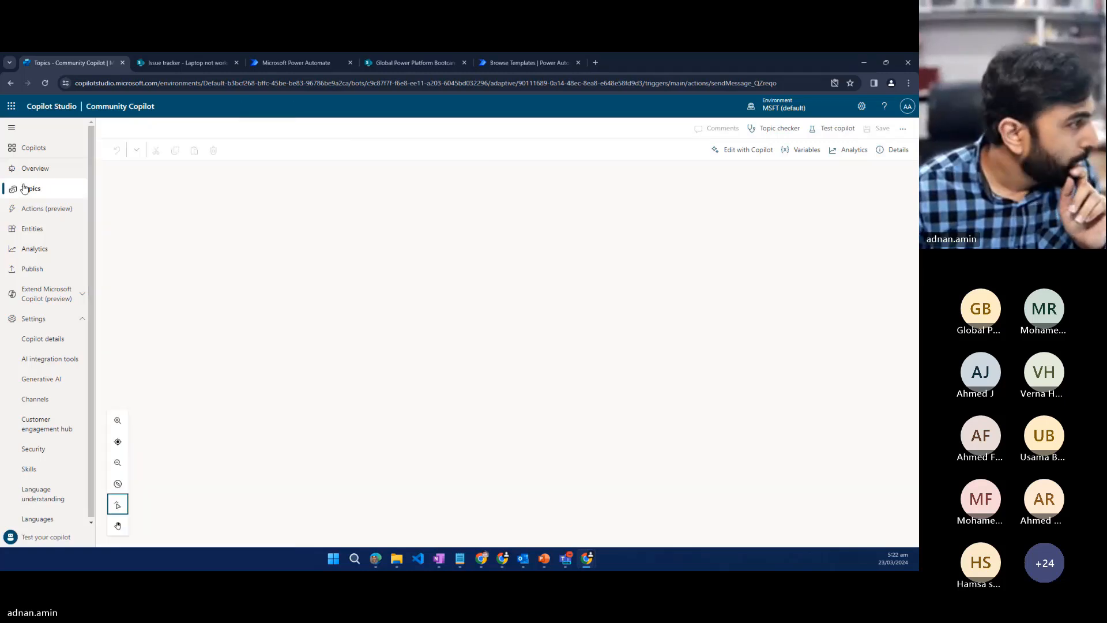
left_click(31, 148)
left_click(505, 347)
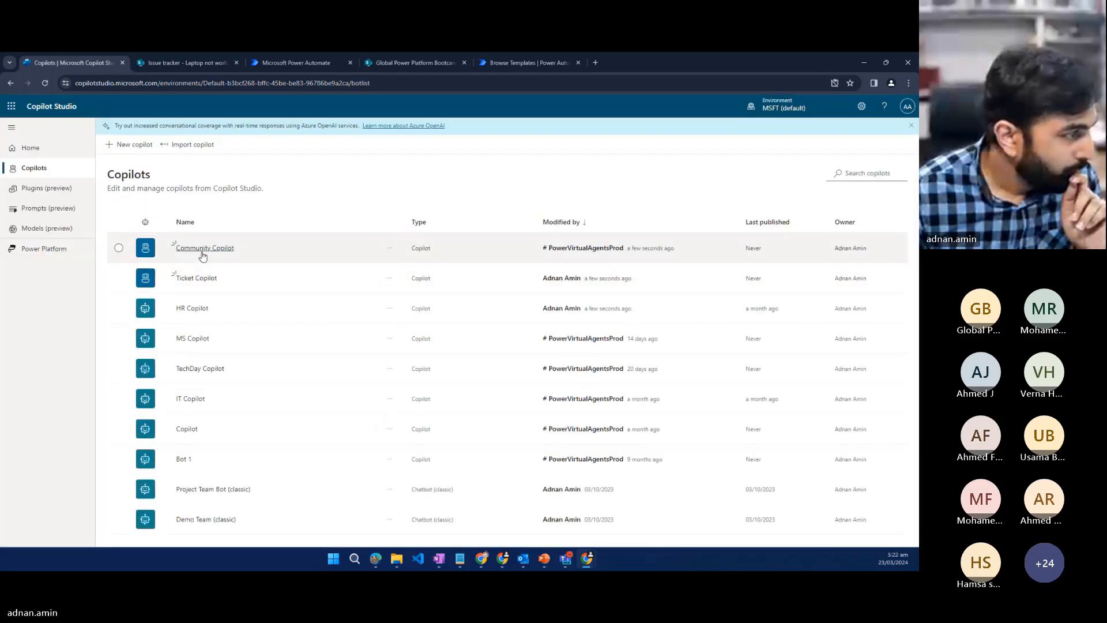
left_click(203, 249)
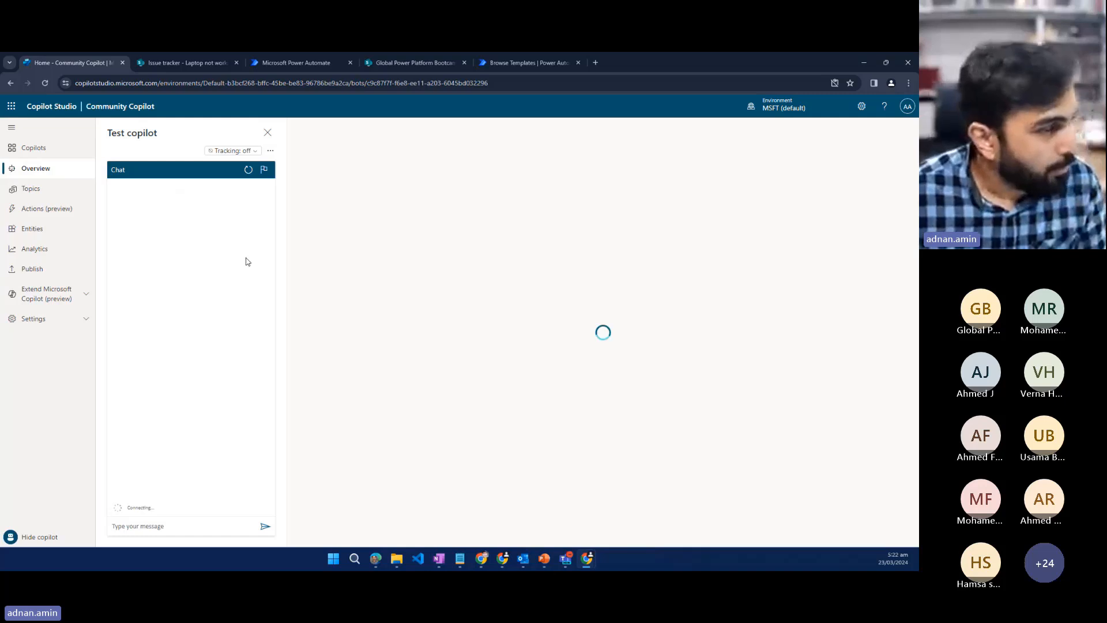
Step: Ask "How to get OneDrive URL in" in the fresh test chat of Community Copilot
left_click(192, 530)
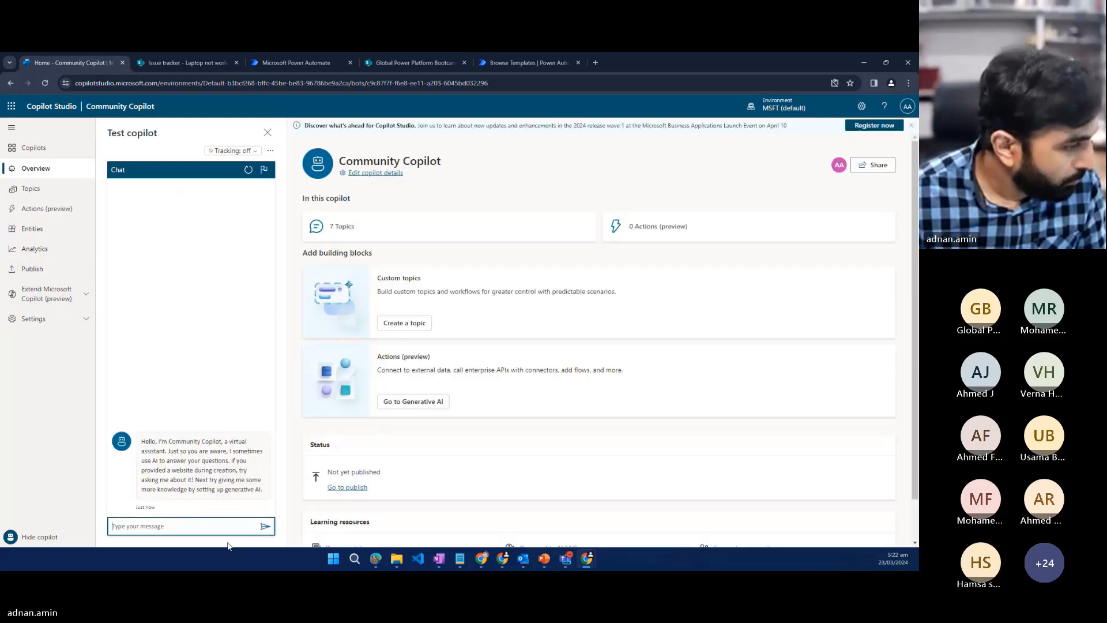
left_click(205, 526)
left_click(192, 528)
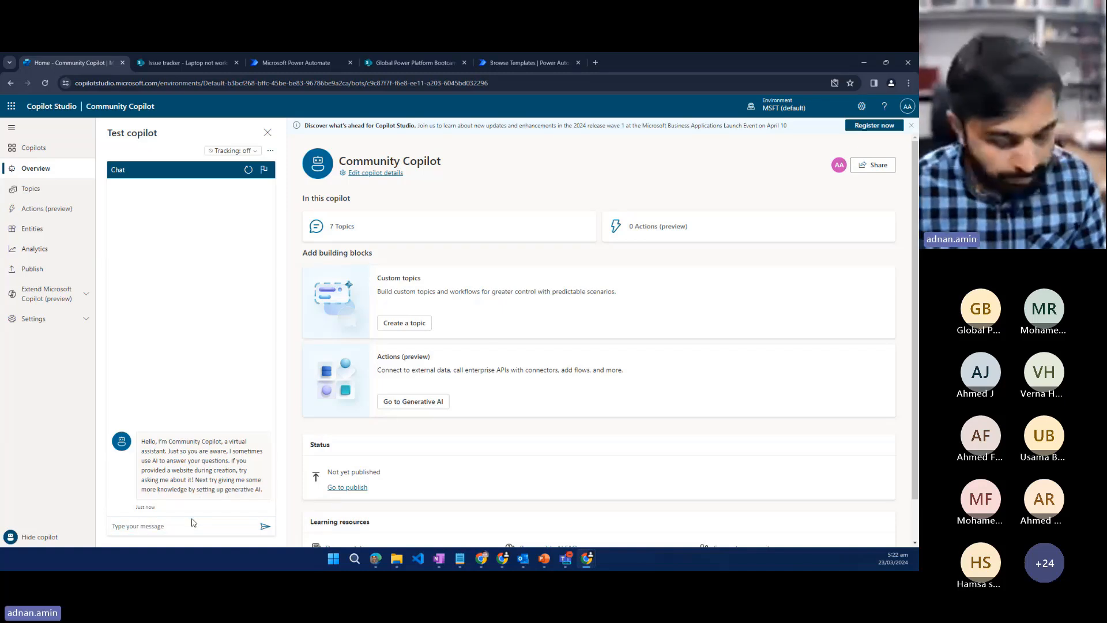
left_click(194, 526)
type("H")
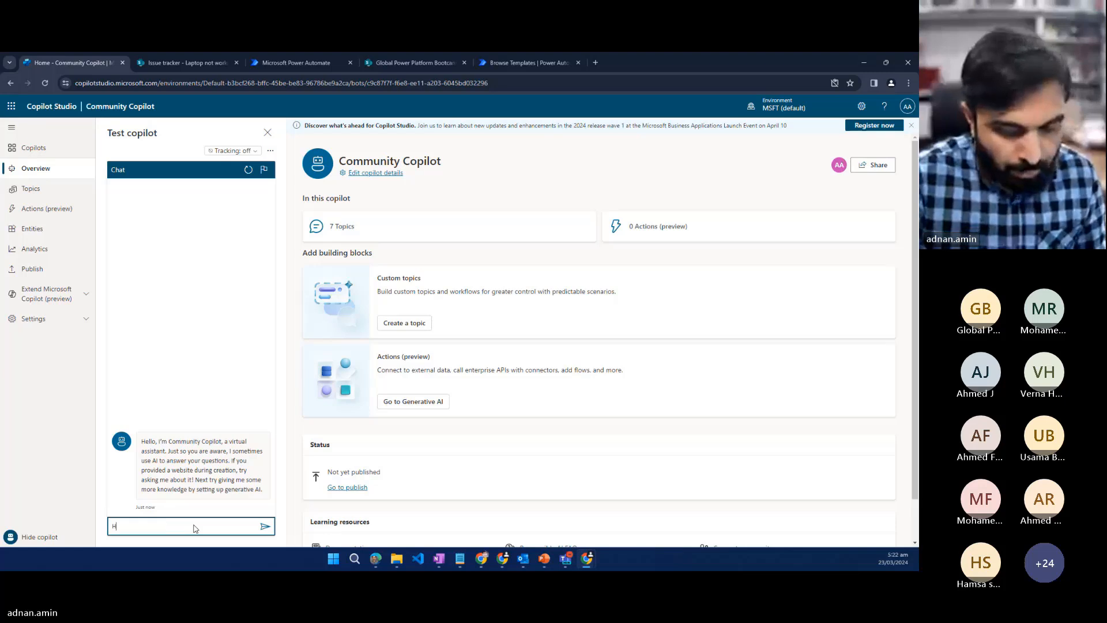
type("ow to get O")
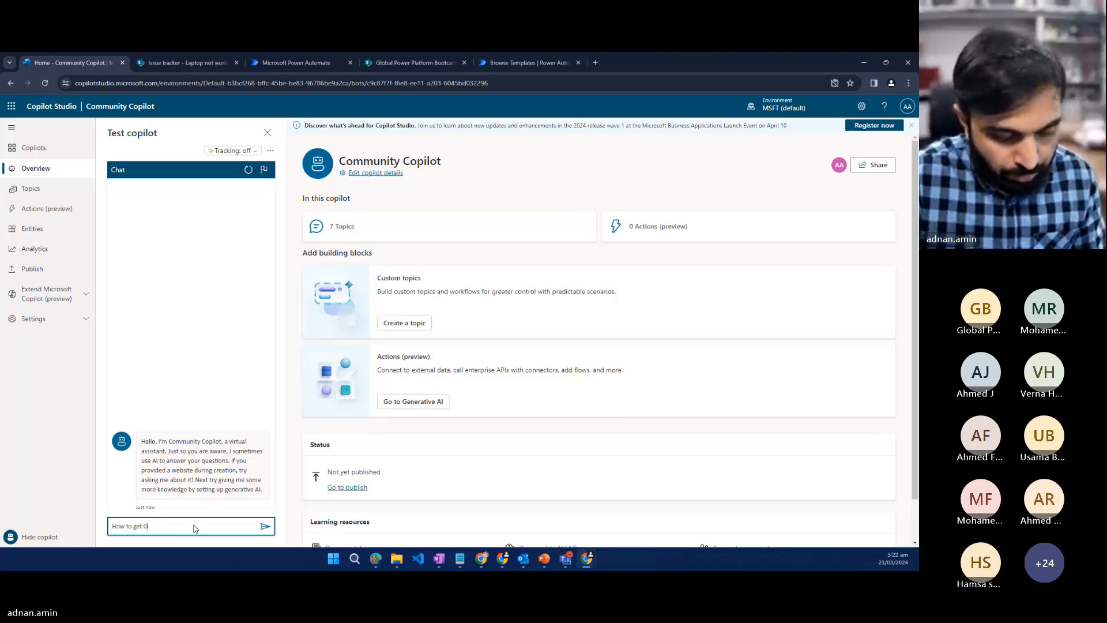
type("neDrive URL")
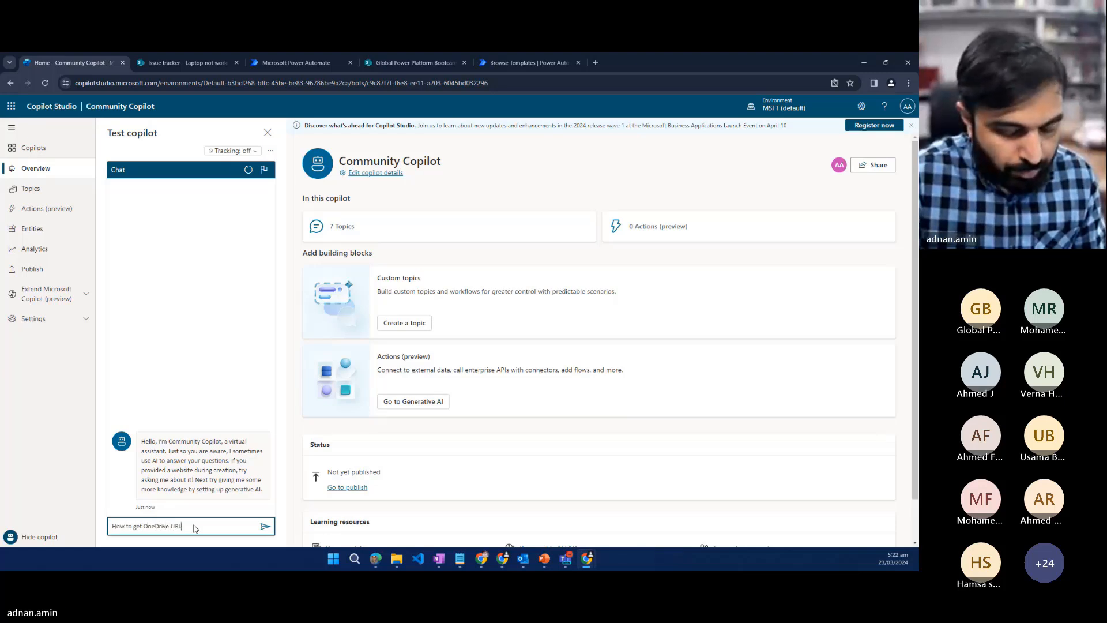
type(" in m")
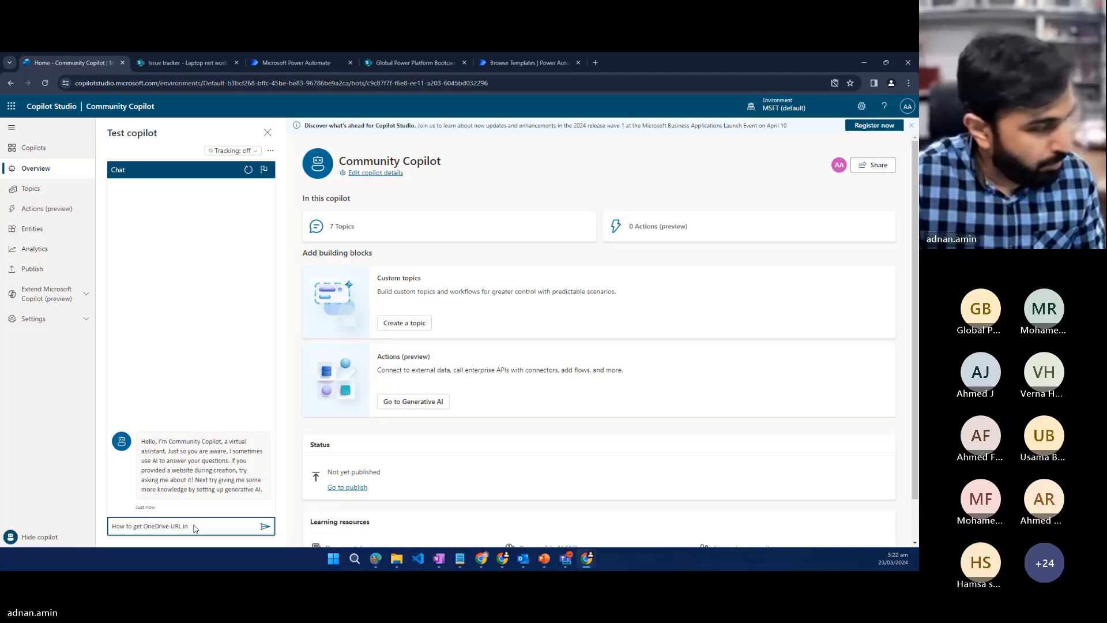
key("Return")
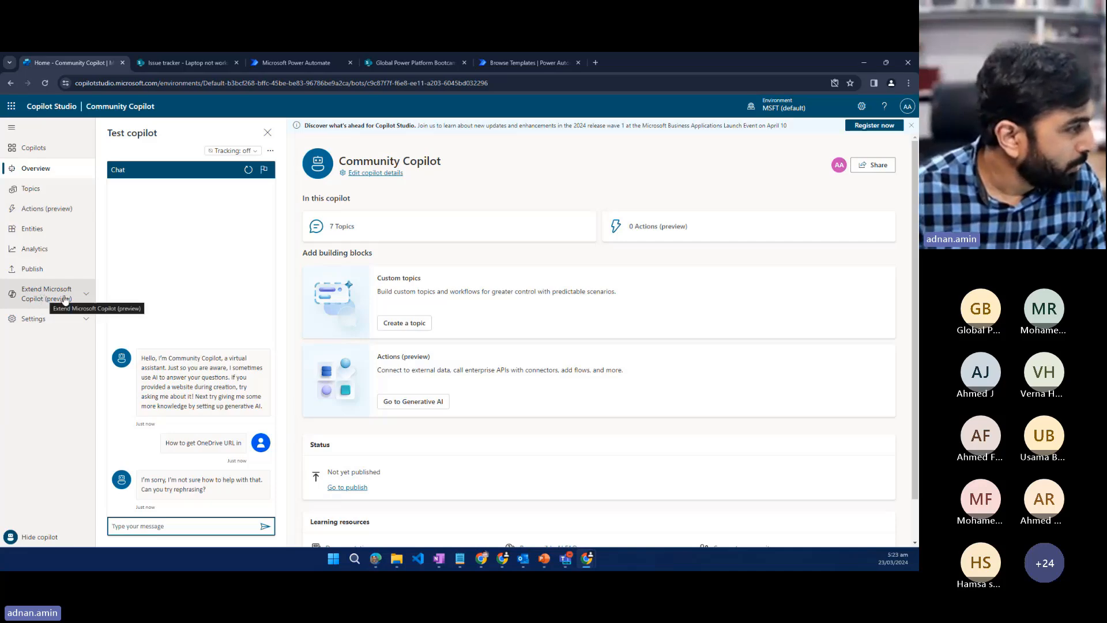
Step: Go back to the Generative AI settings of Community Copilot
left_click(33, 318)
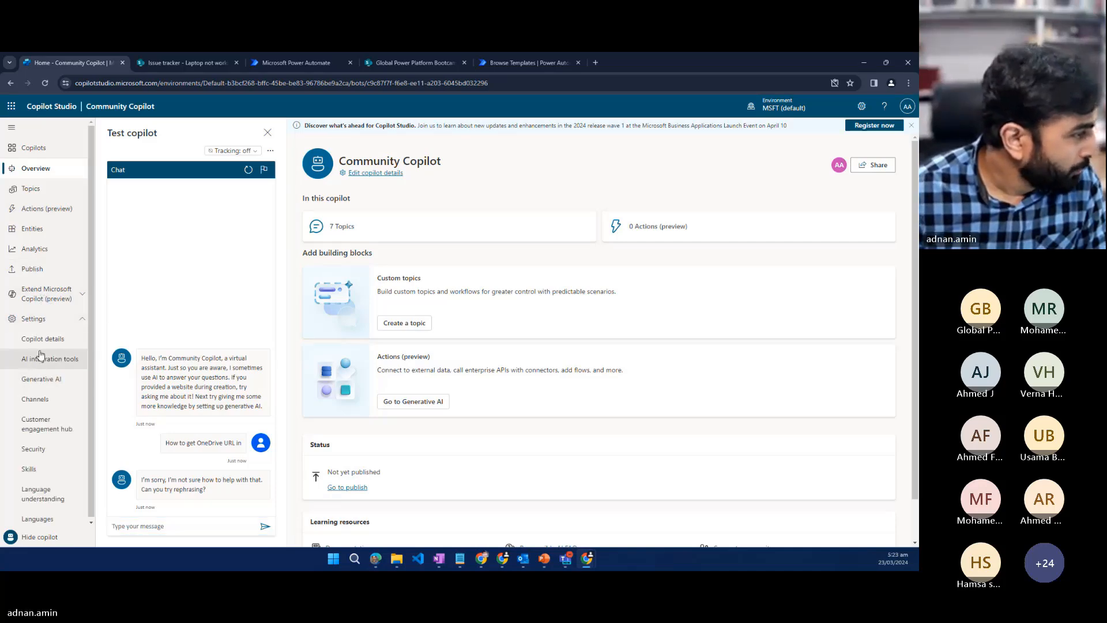
left_click(40, 356)
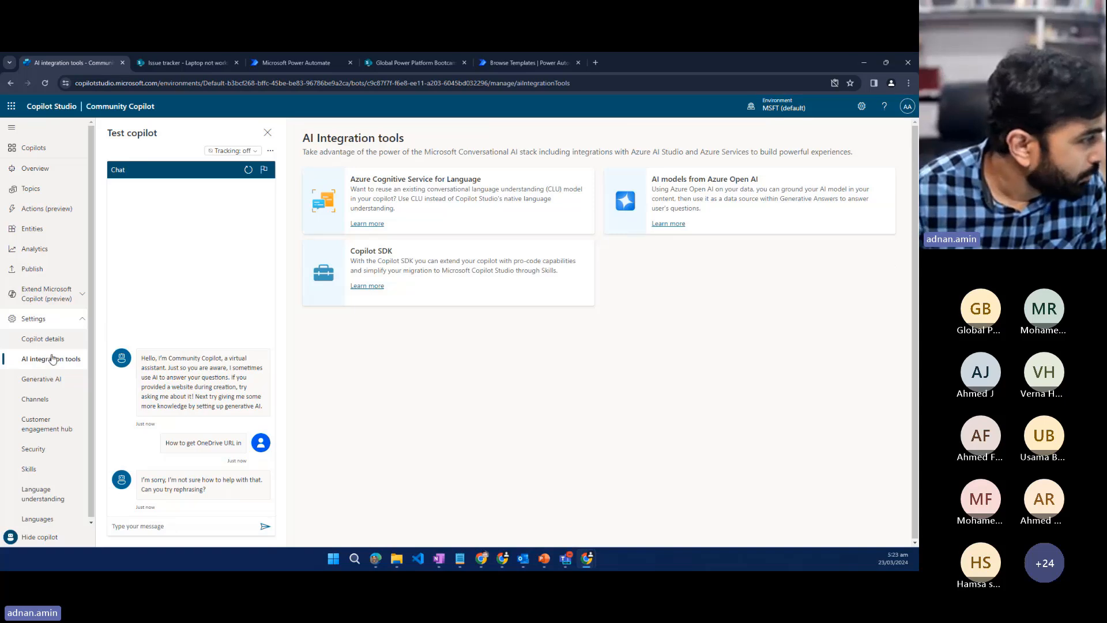
left_click(38, 386)
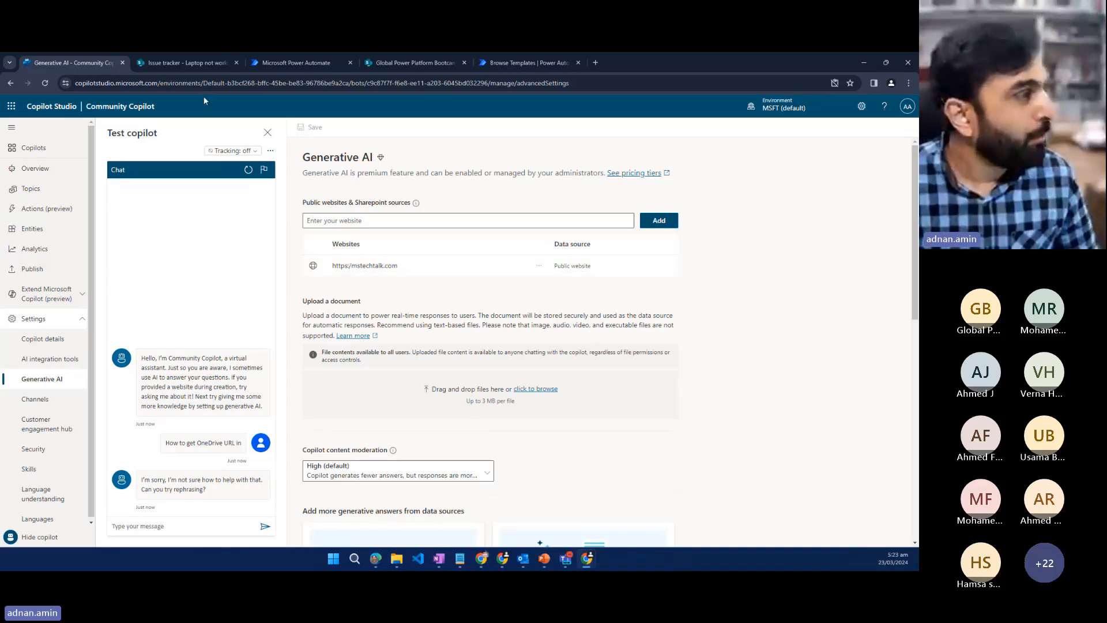
Step: Switch to the Global Power Platform Bootcamp 2024 SharePoint site and copy its site URL up to /sites/GPPB2024
left_click(186, 68)
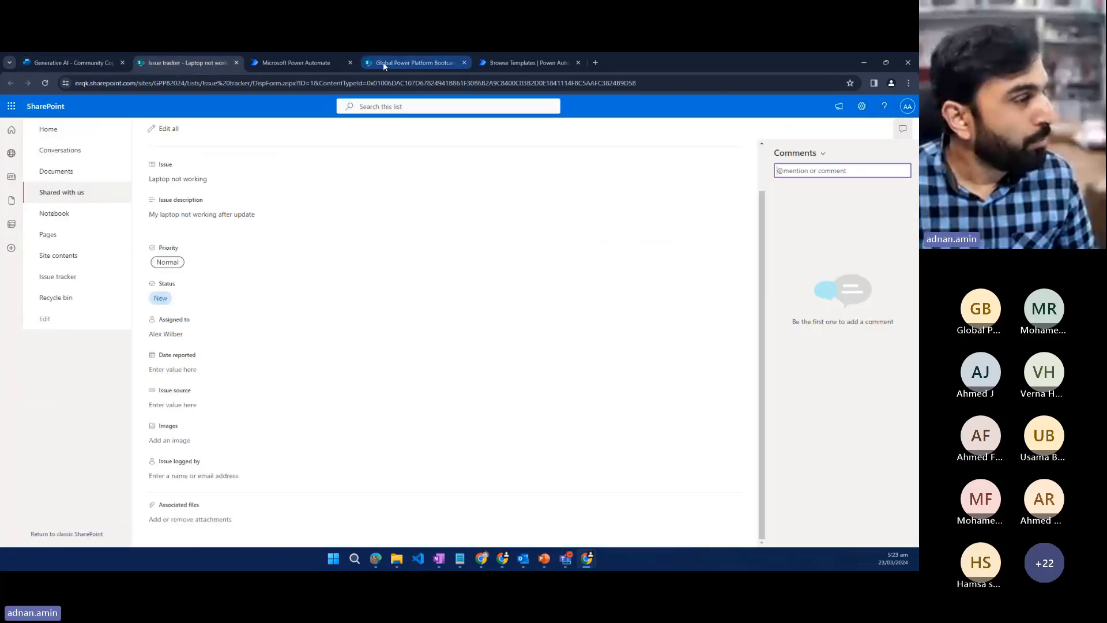
left_click(380, 63)
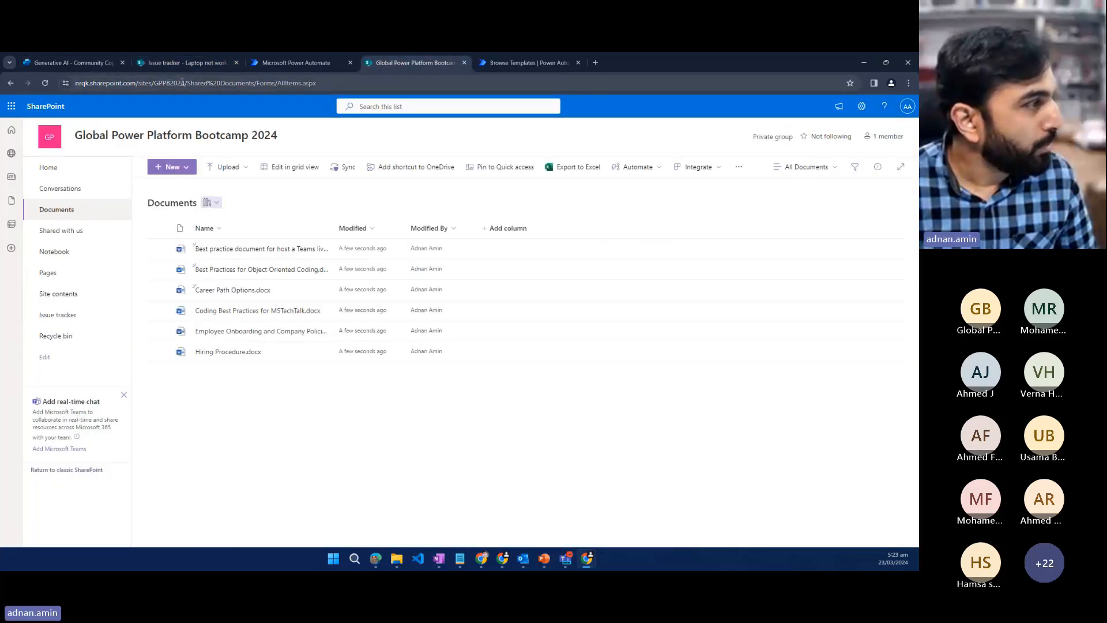
left_click_drag(186, 83, 75, 83)
key("ctrl+c")
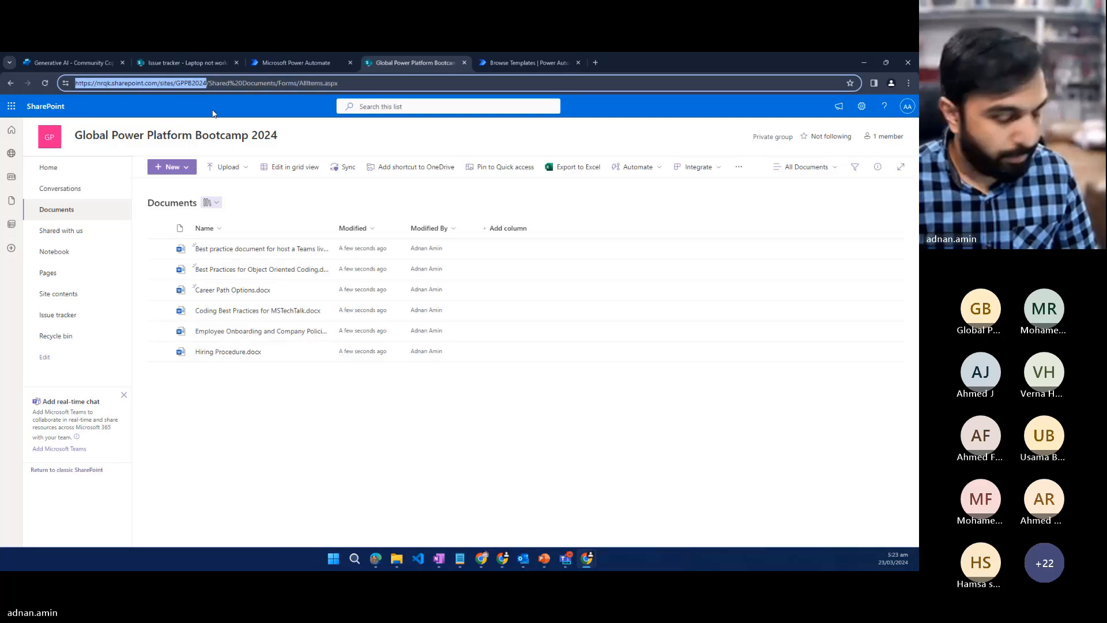
Step: Add //nrqk.sharepoint.com/sites/GPPB2024, without the https: prefix, as a SharePoint source in Community Copilot's Generative AI settings
left_click(100, 64)
left_click(356, 221)
key("ctrl+v")
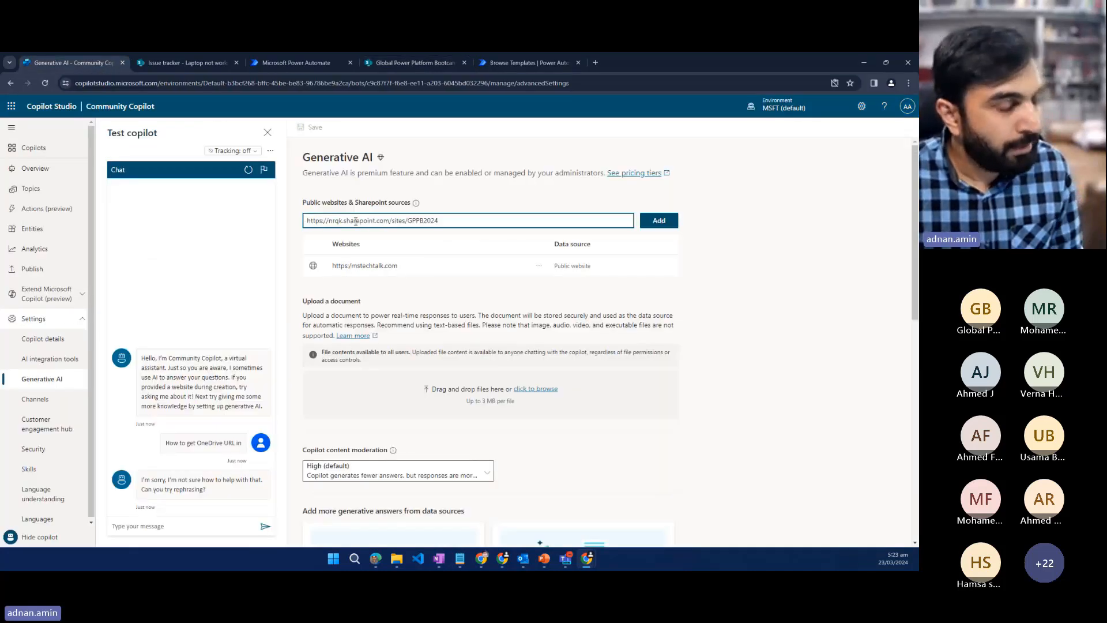
key("shift+Right")
key("shift+Right")
key("shift+Right")
key("shift+Right")
key("shift+Right")
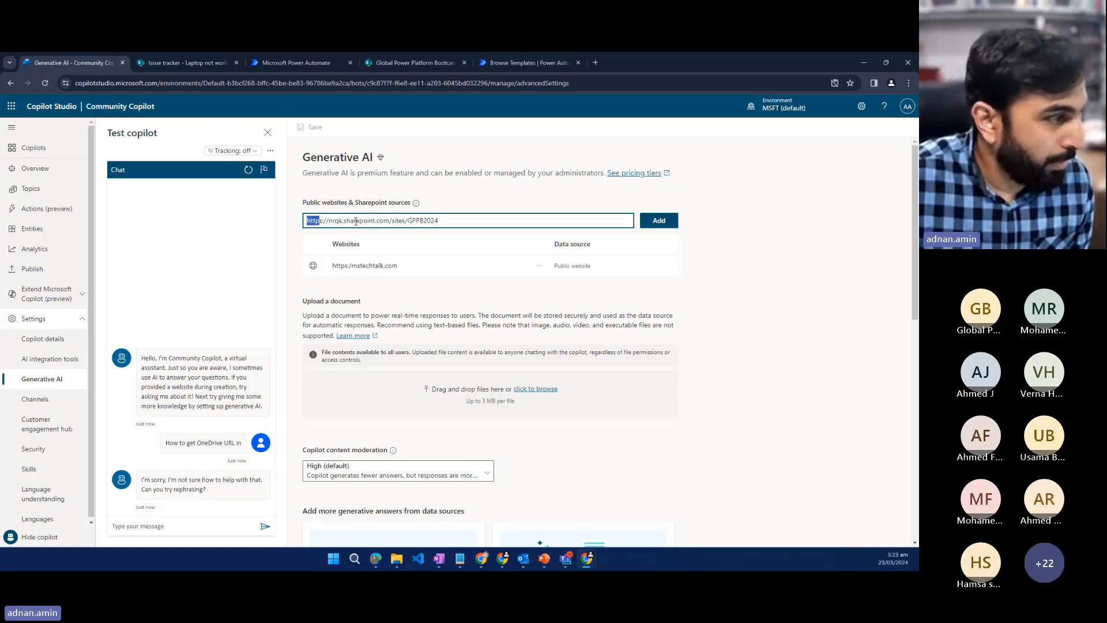
key("BackSpace")
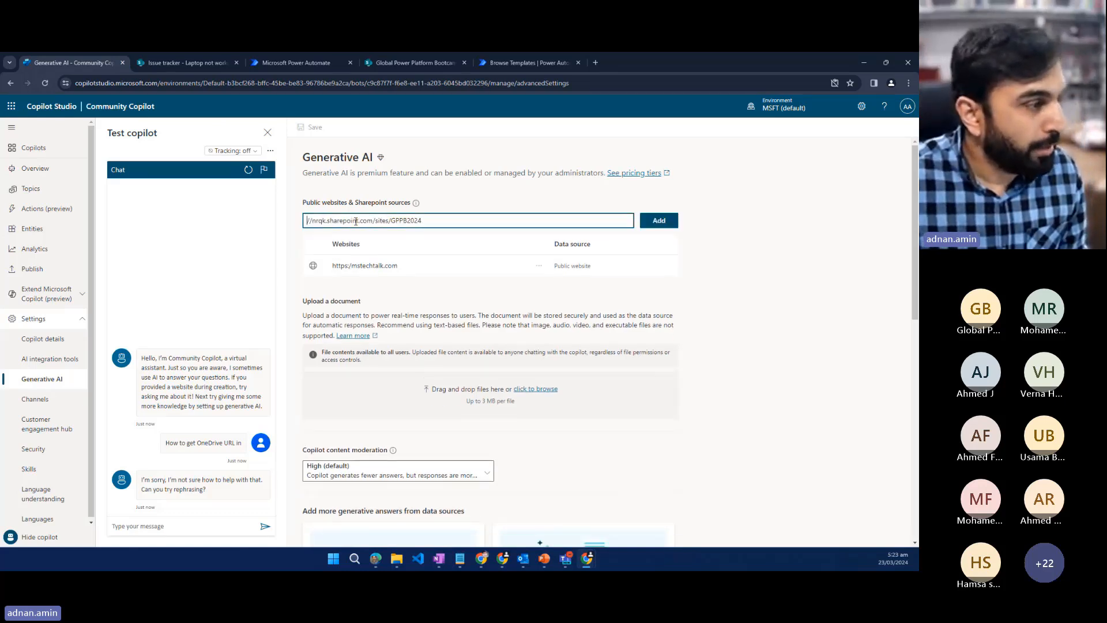
left_click(662, 220)
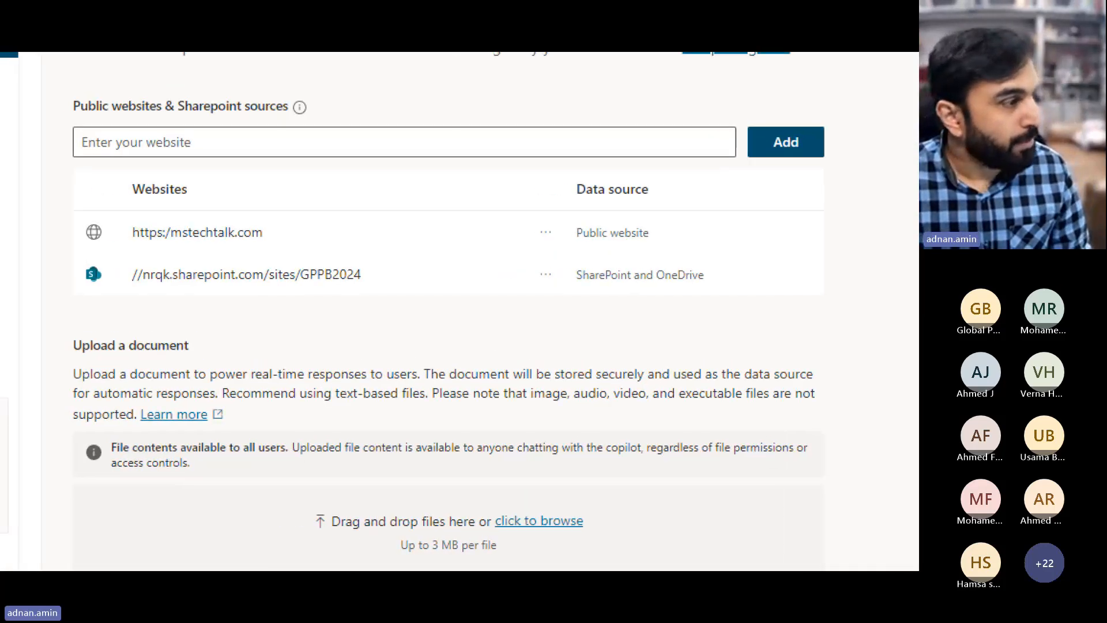
left_click_drag(139, 243, 325, 241)
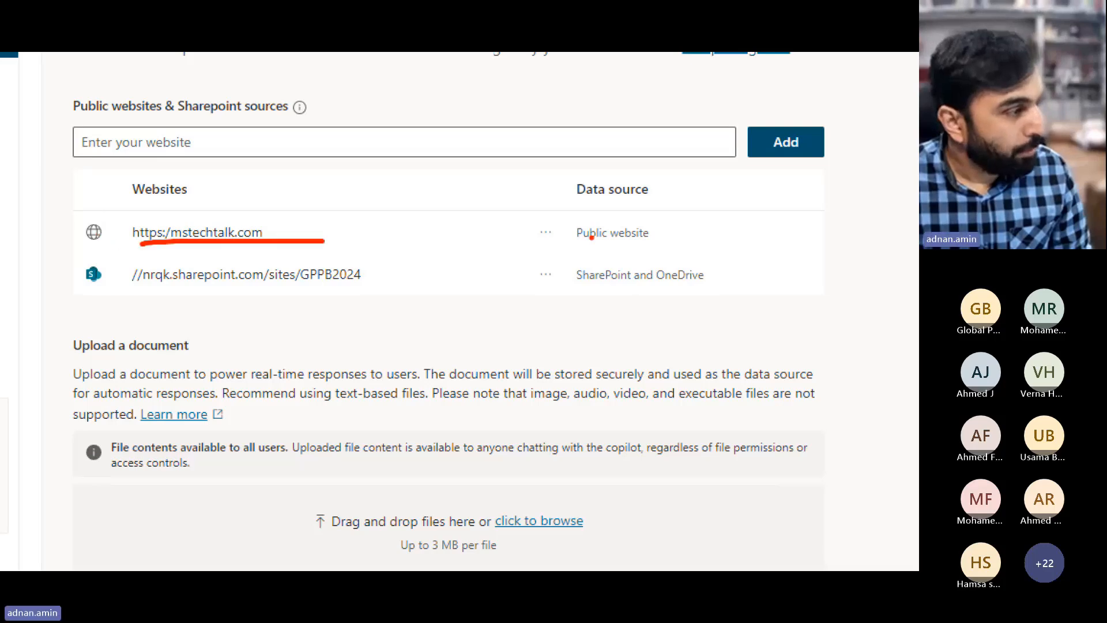
left_click_drag(553, 251, 715, 248)
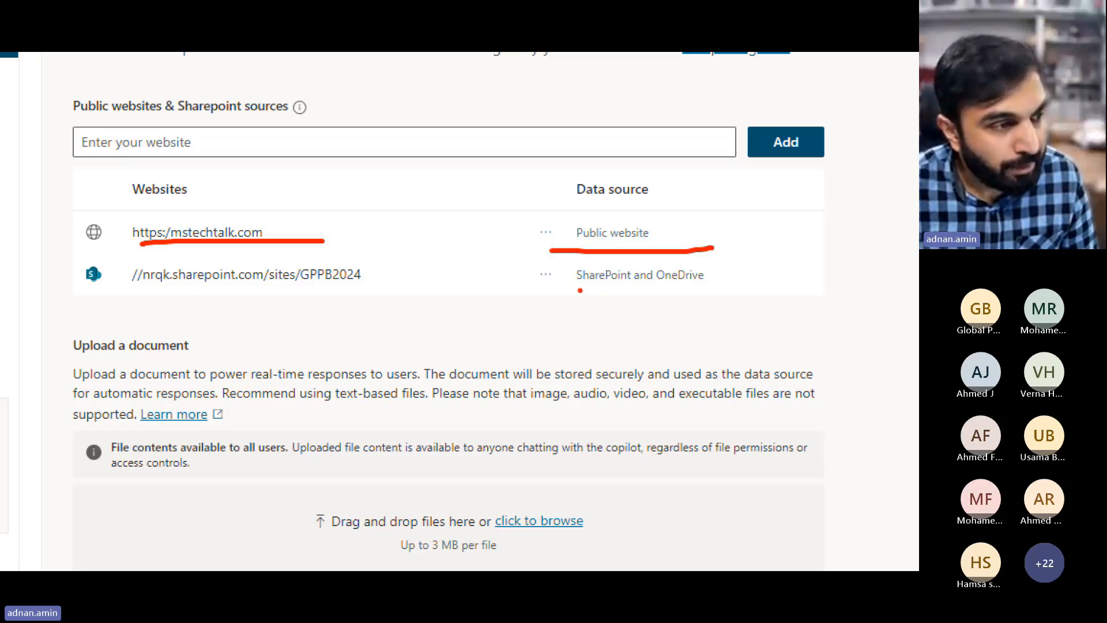
left_click_drag(581, 290, 700, 283)
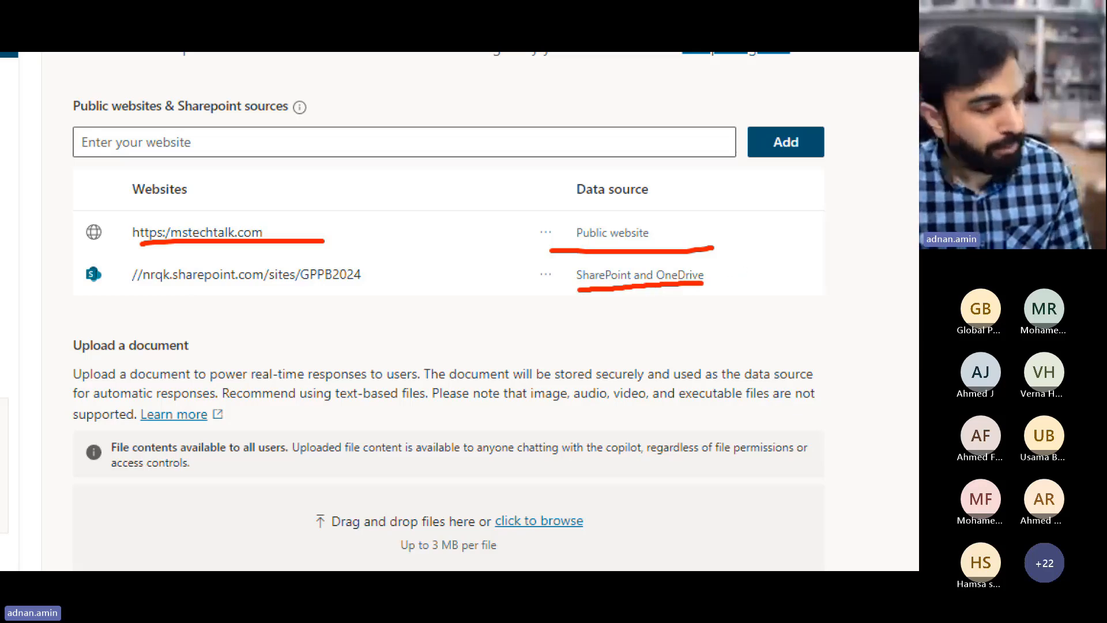
key("Escape")
key("ctrl+1")
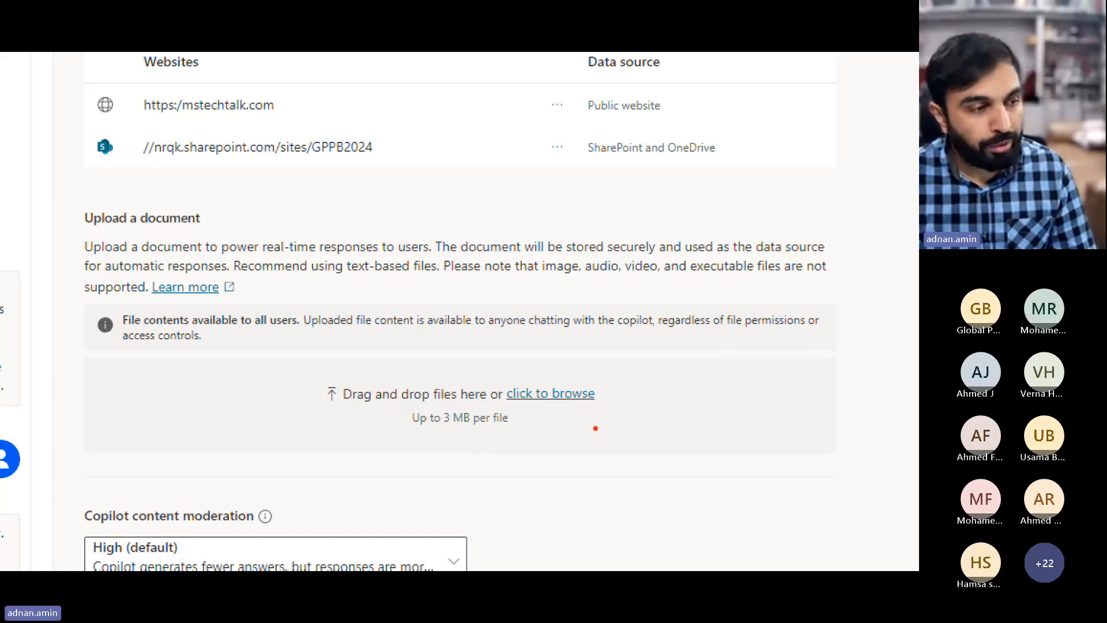
key("Escape")
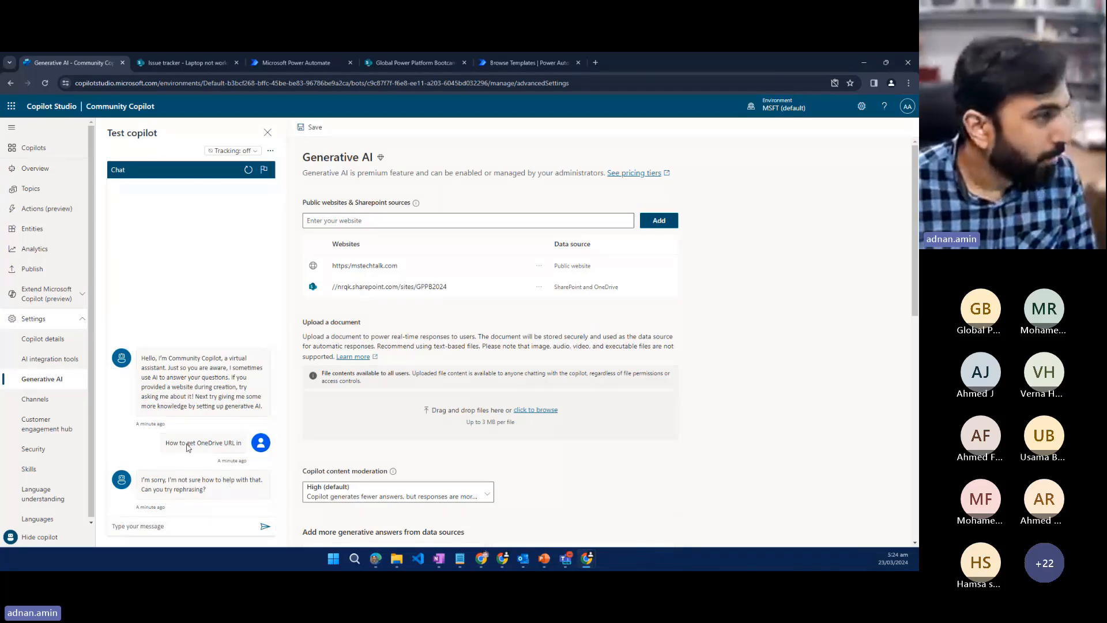
Step: Check the document names on the SharePoint site, then ask "What are coding best practices" in Community Copilot's test chat
left_click(369, 61)
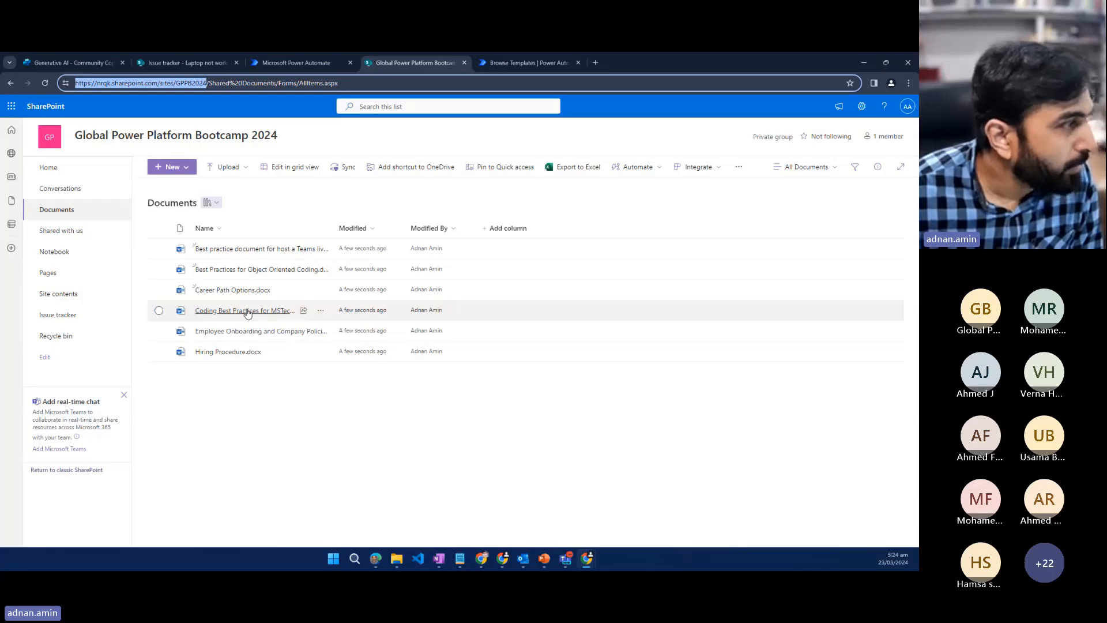
left_click(98, 65)
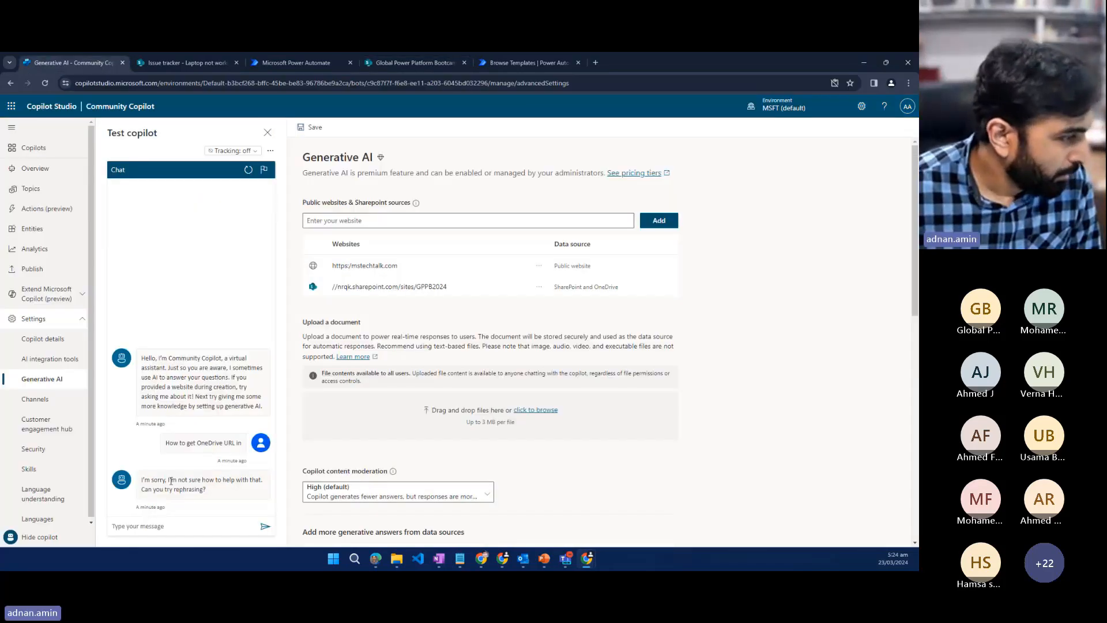
left_click(162, 528)
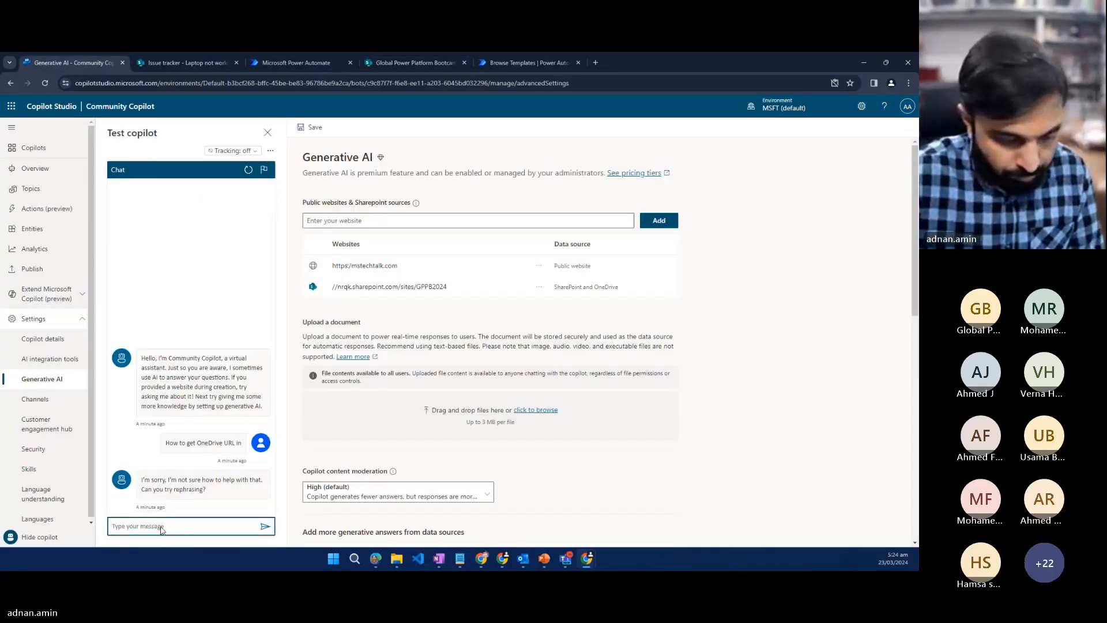
type("What are")
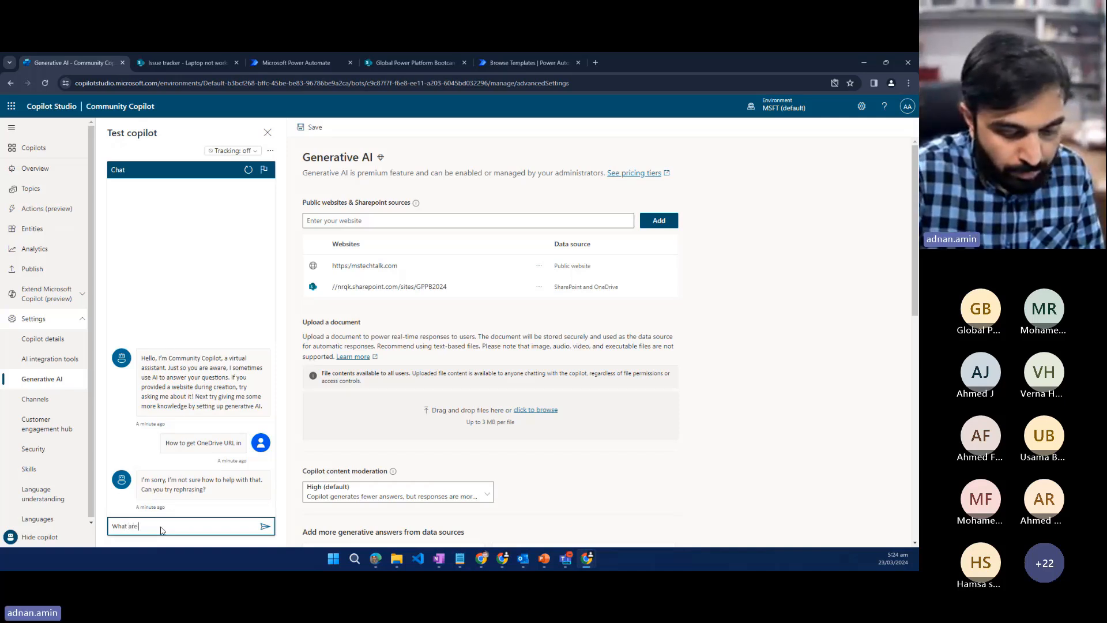
type(" coding best practices")
key("Return")
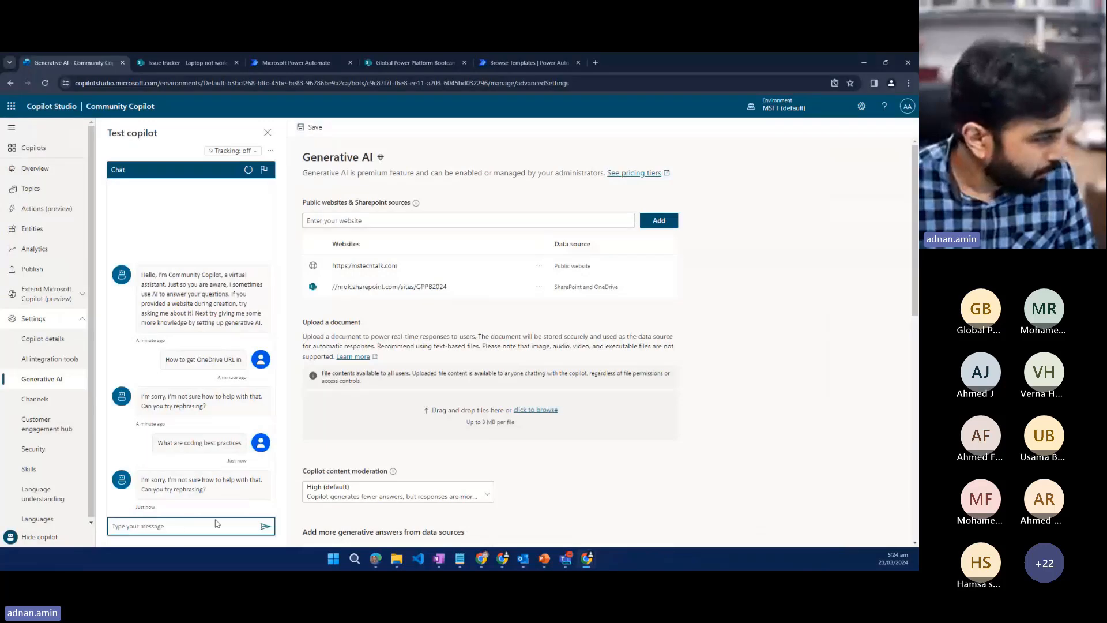
Step: Ask "Can you tell me about employee onboarding?" in Community Copilot's test chat
left_click(202, 527)
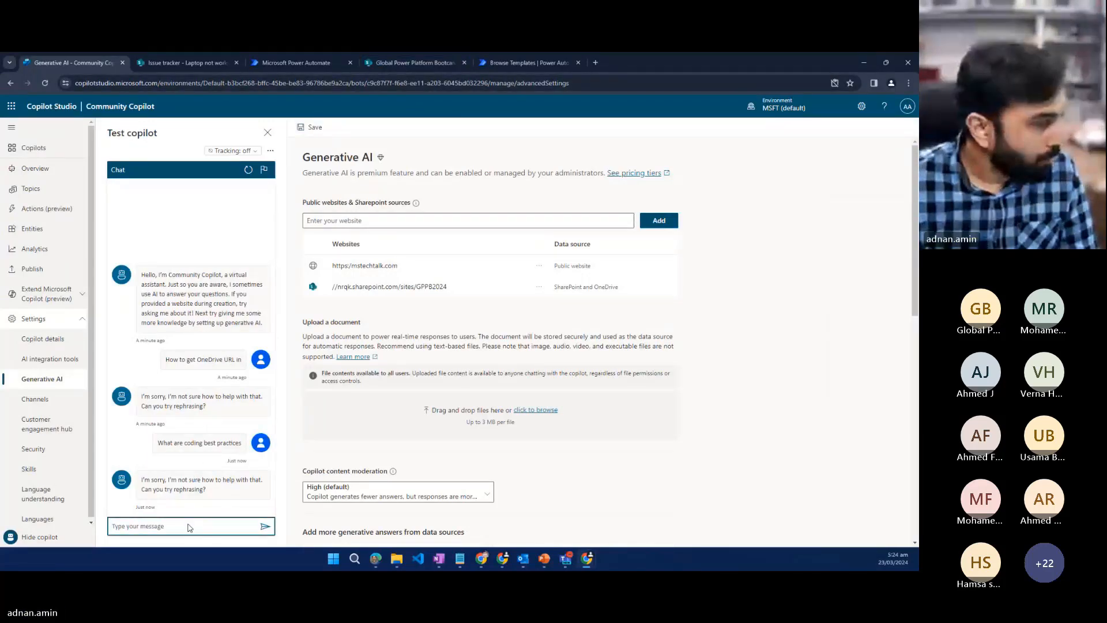
left_click(279, 242)
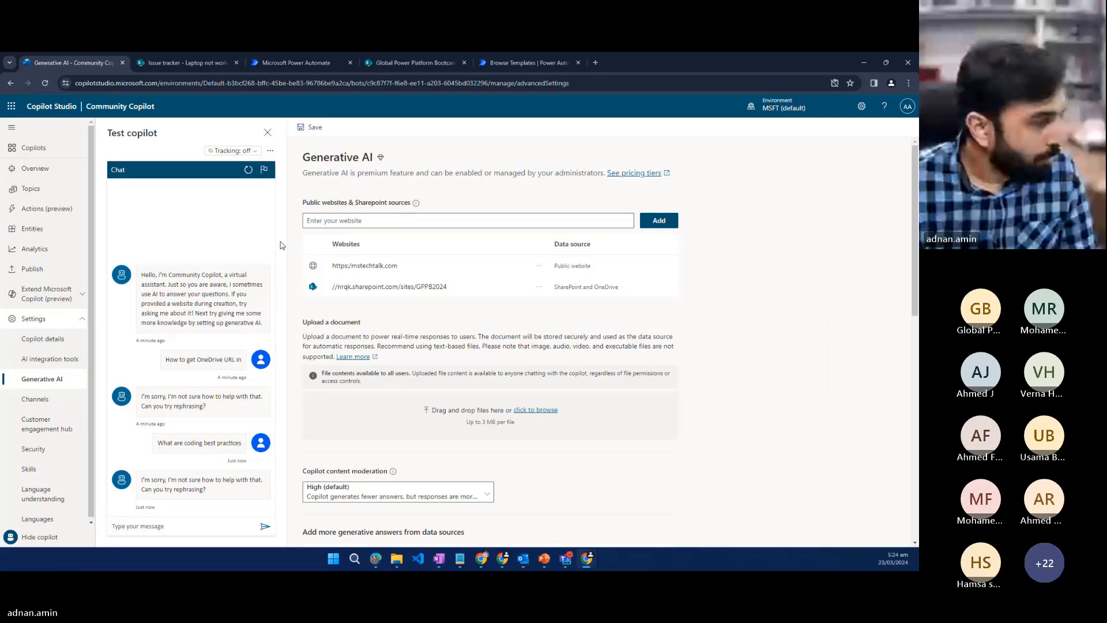
left_click(148, 531)
type("Ca")
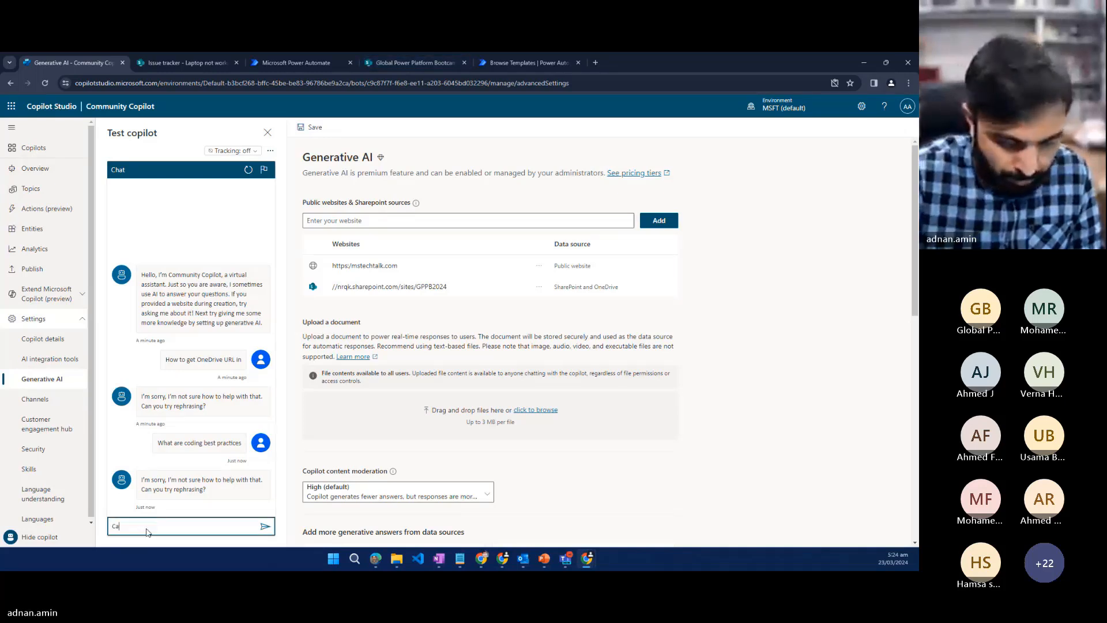
type("n you tell me ")
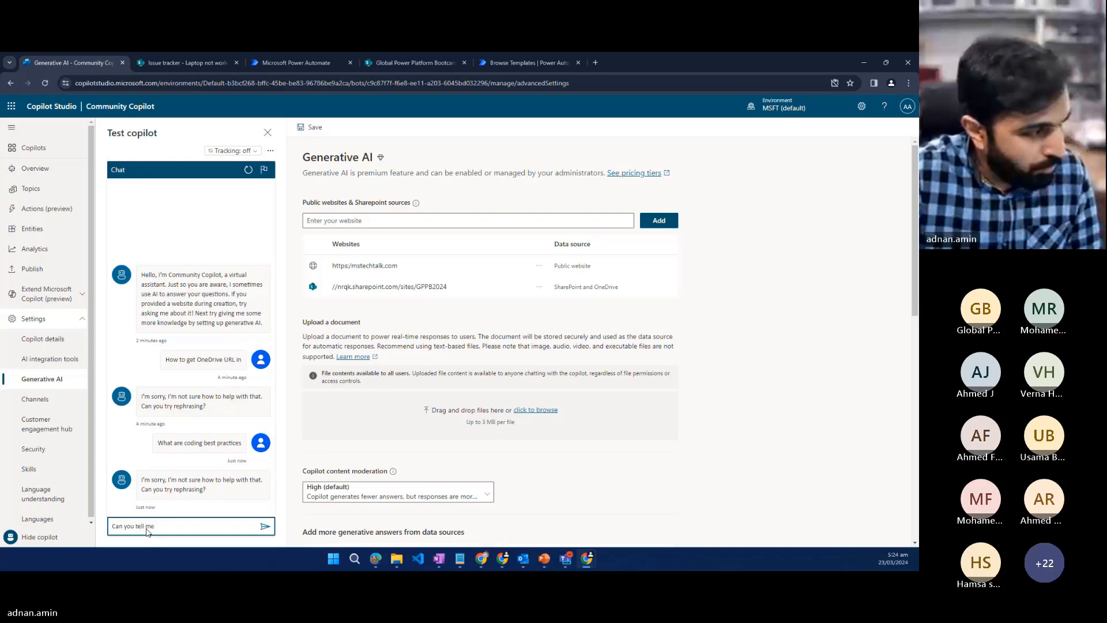
type("abiout emplo")
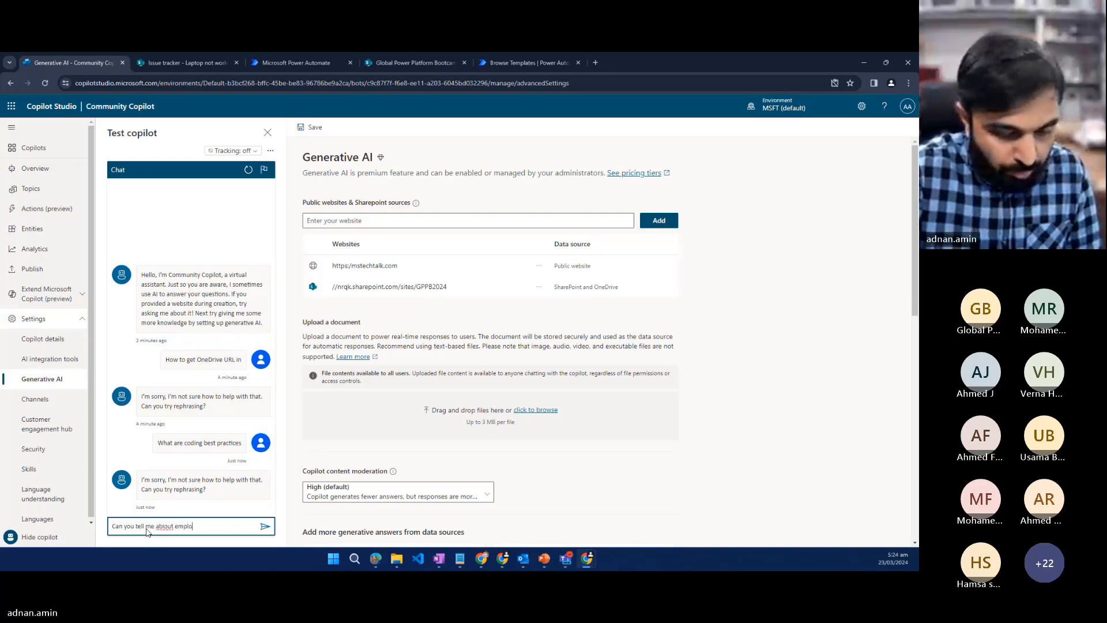
type("yee onboar")
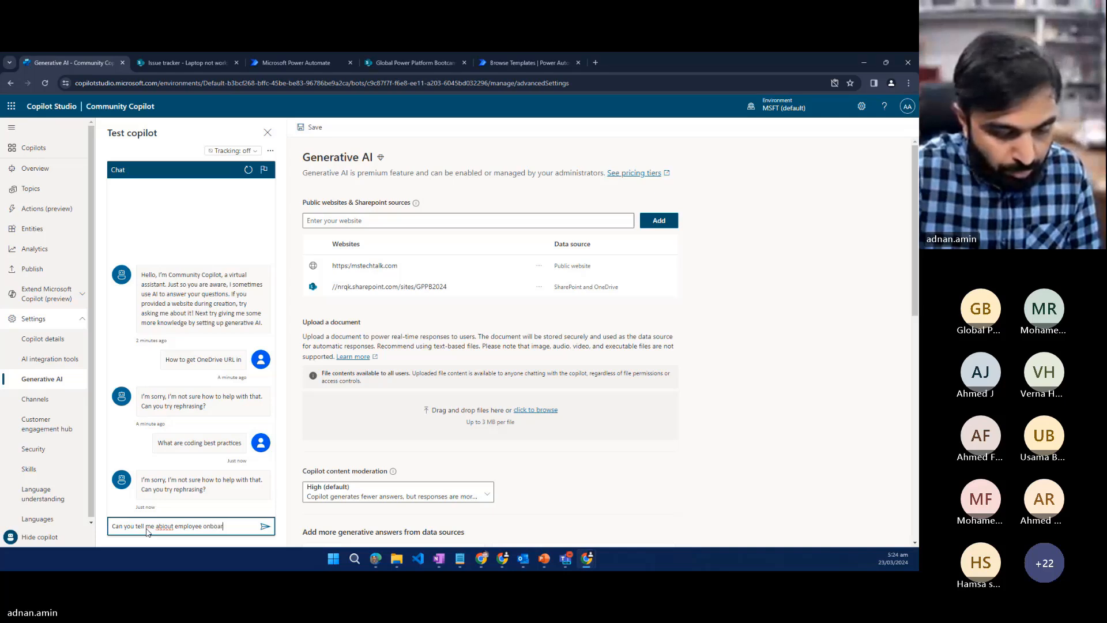
type("ding")
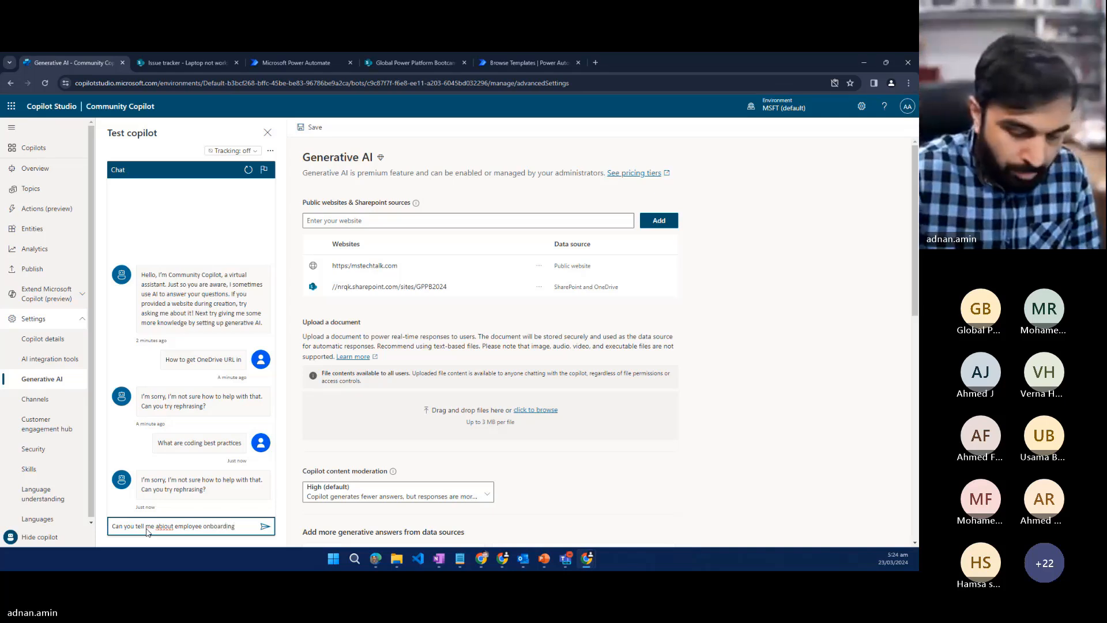
type("?")
key("Return")
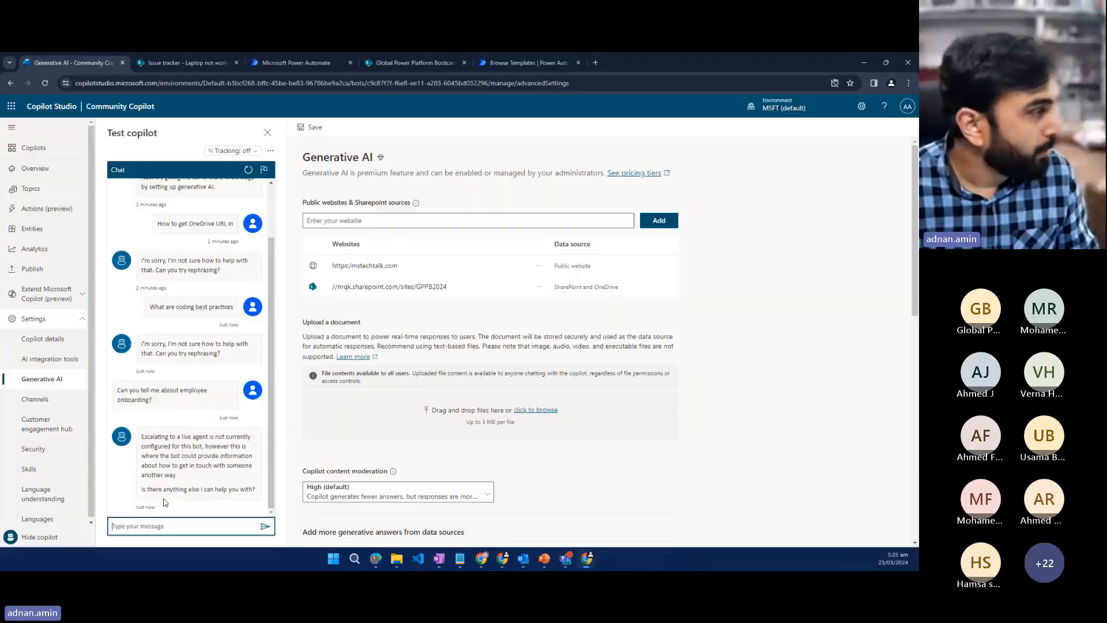
Step: Leave Community Copilot without saving and open the Generative AI settings of HR Copilot
left_click(30, 148)
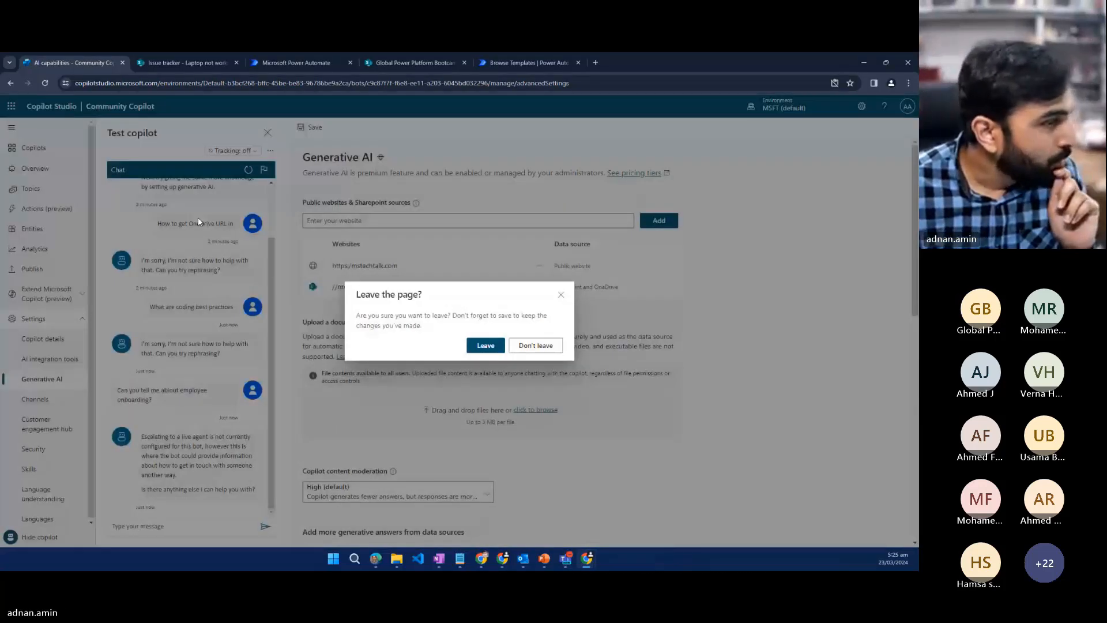
left_click(481, 352)
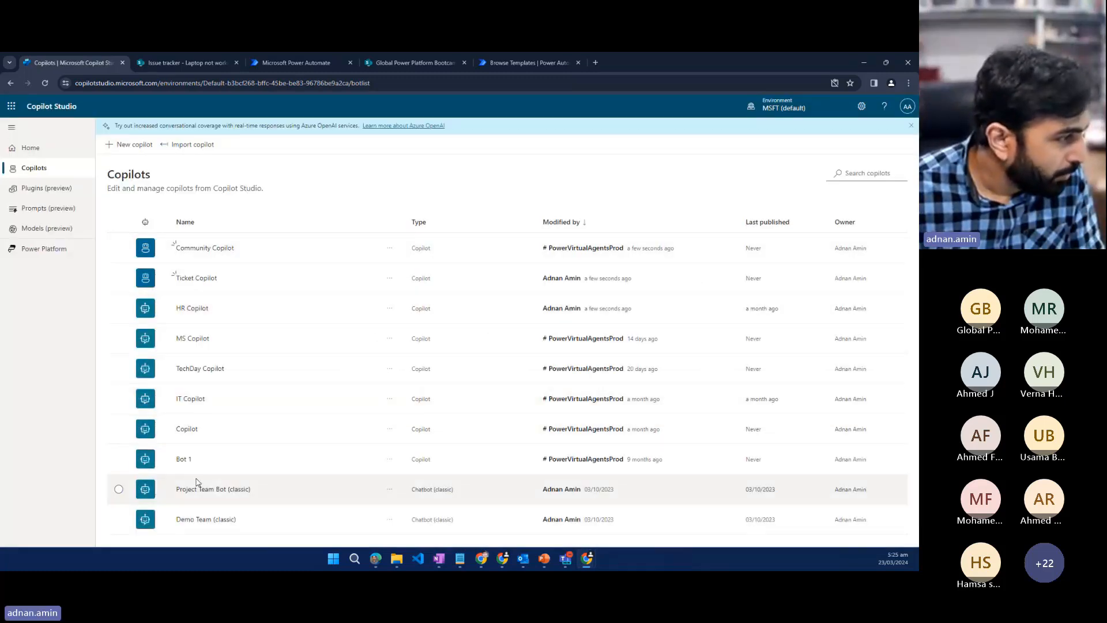
left_click(189, 313)
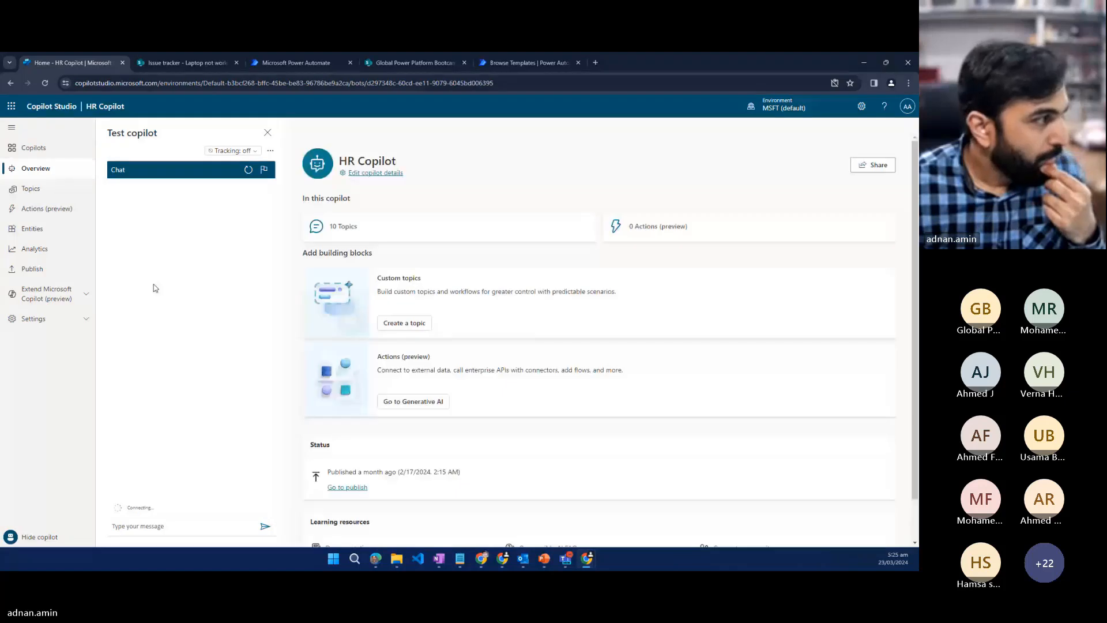
left_click(40, 321)
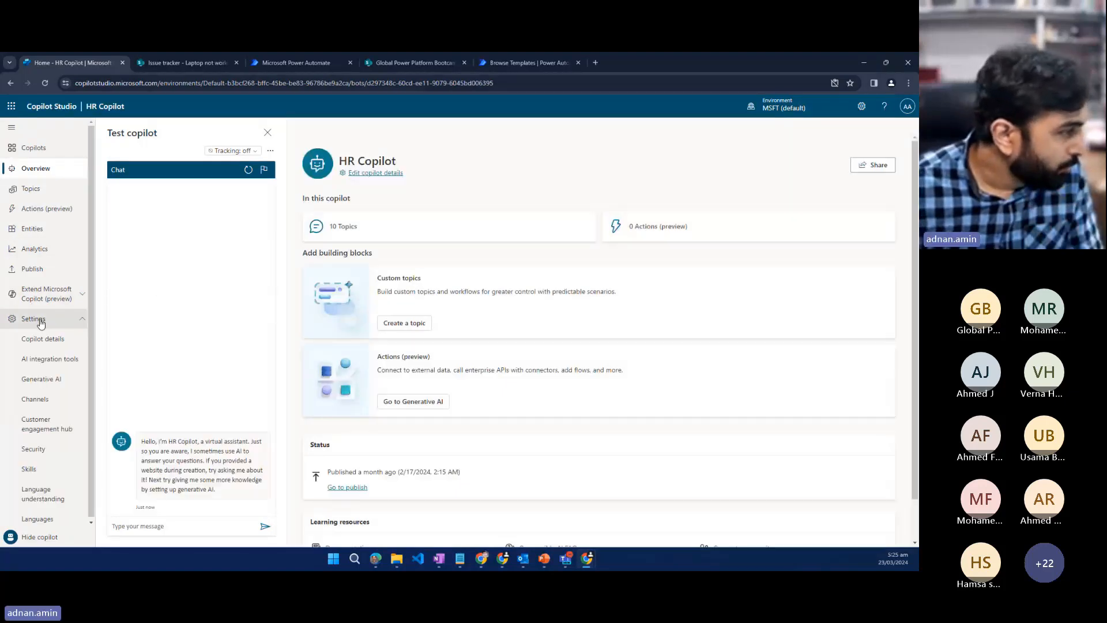
left_click(41, 379)
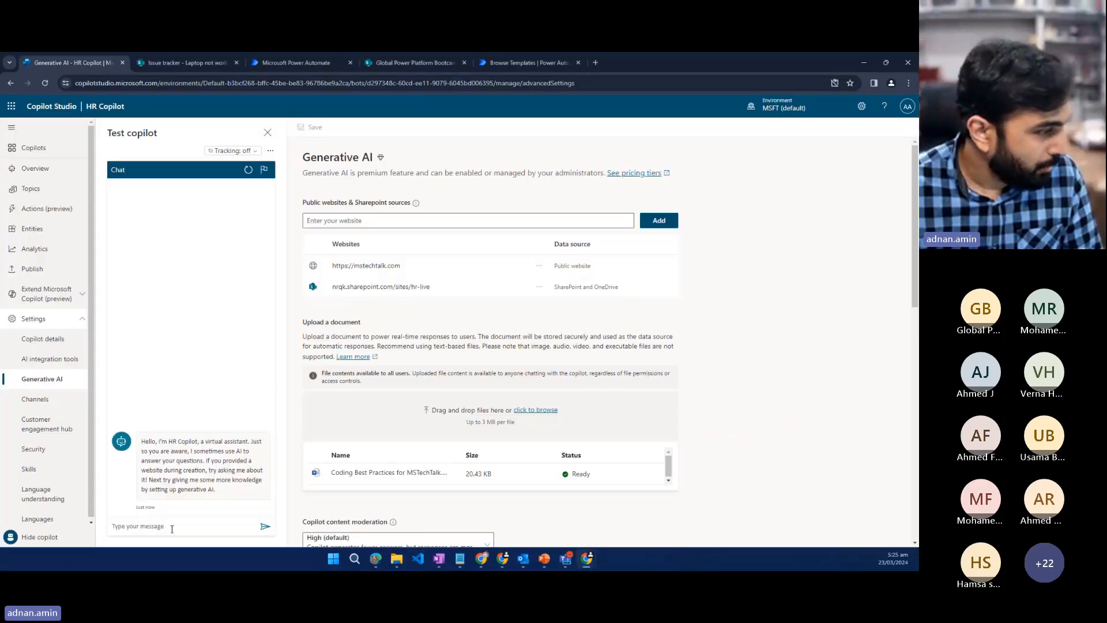
Step: Ask "How to OneDrive URL" in HR Copilot's test chat
left_click(172, 531)
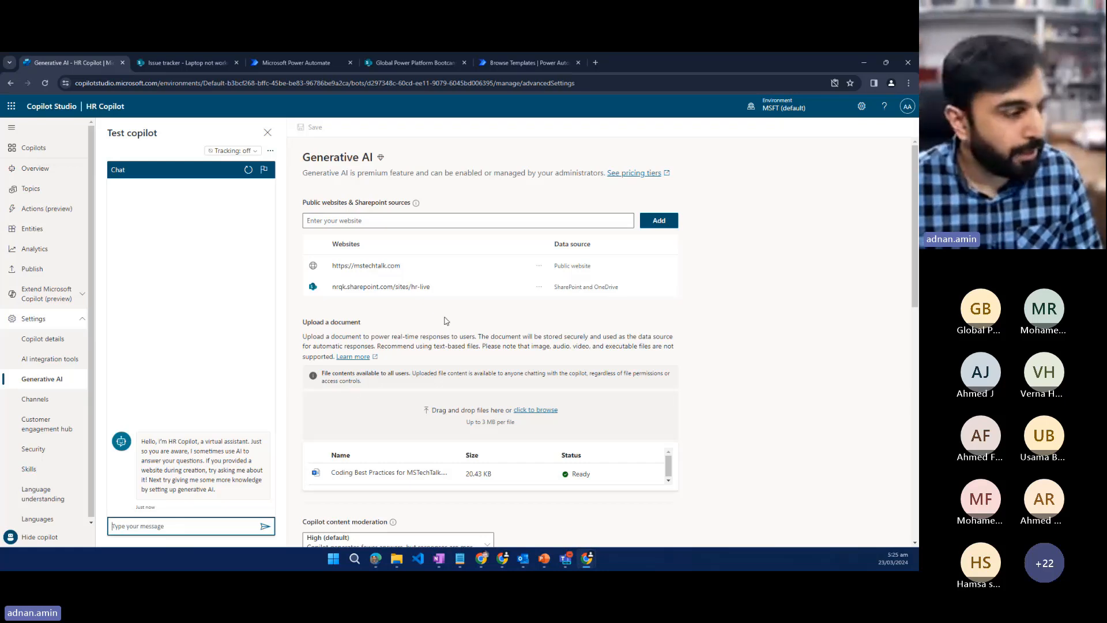
left_click(200, 529)
type("tell")
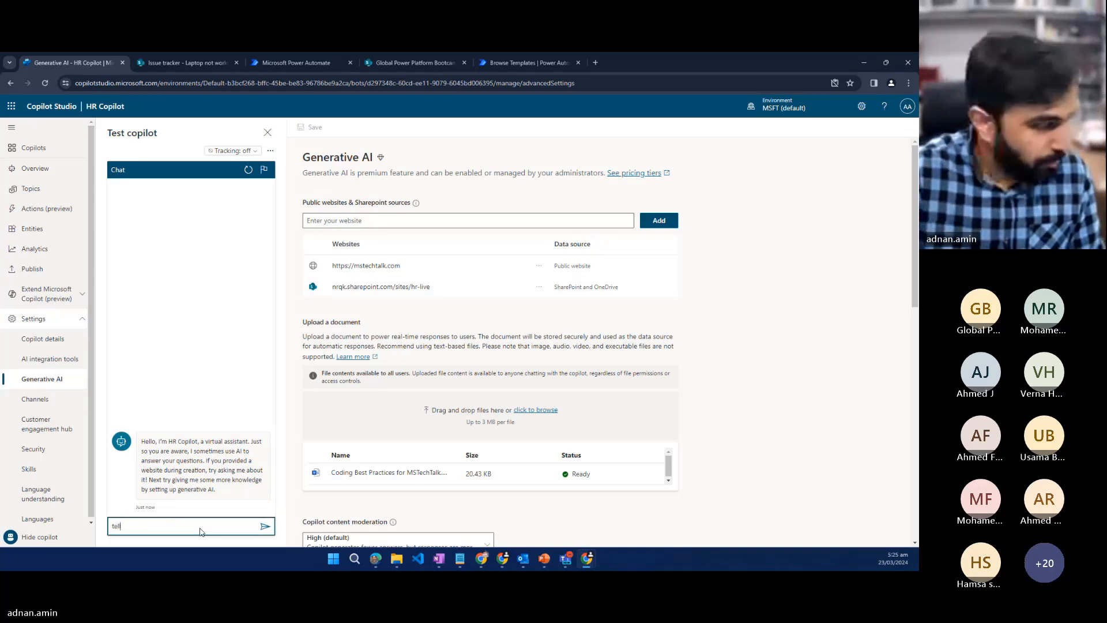
type(" me about")
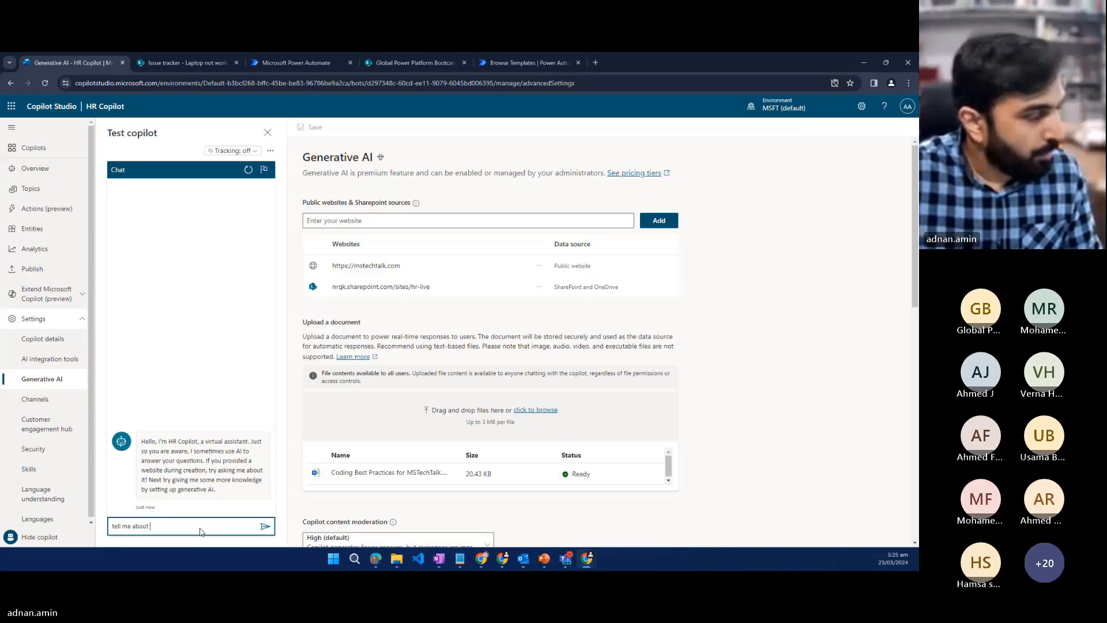
key("ctrl+a")
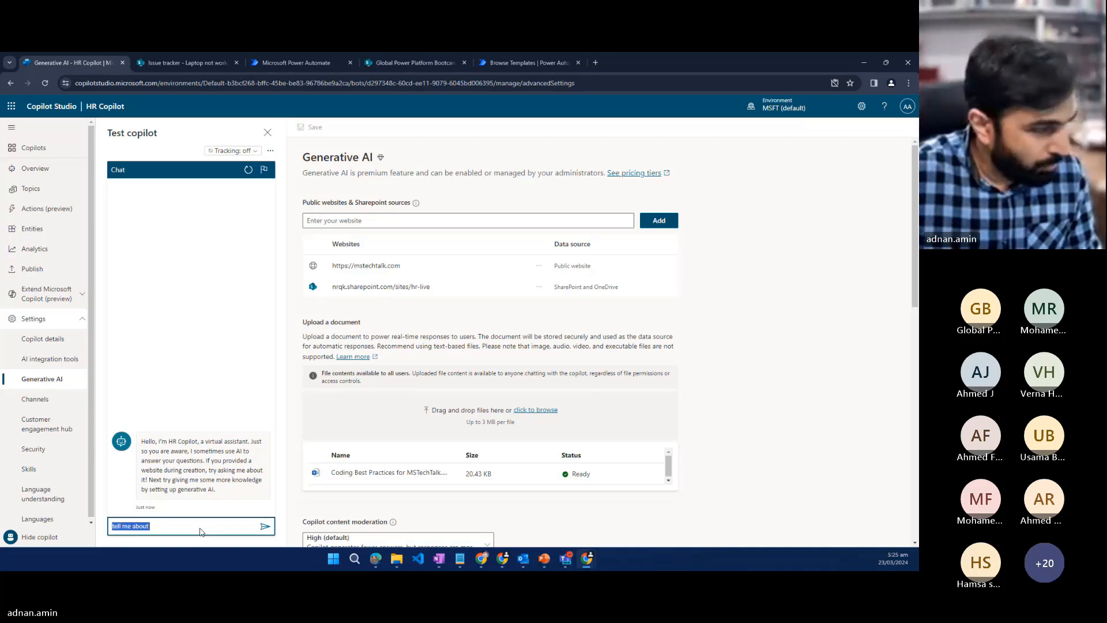
type("How ")
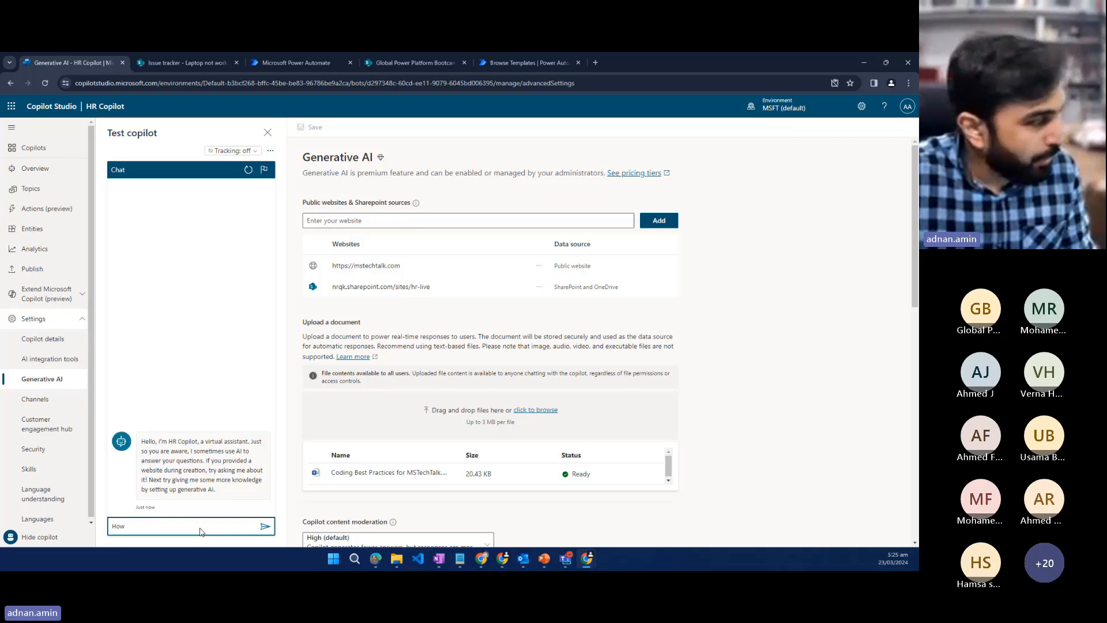
type("to O")
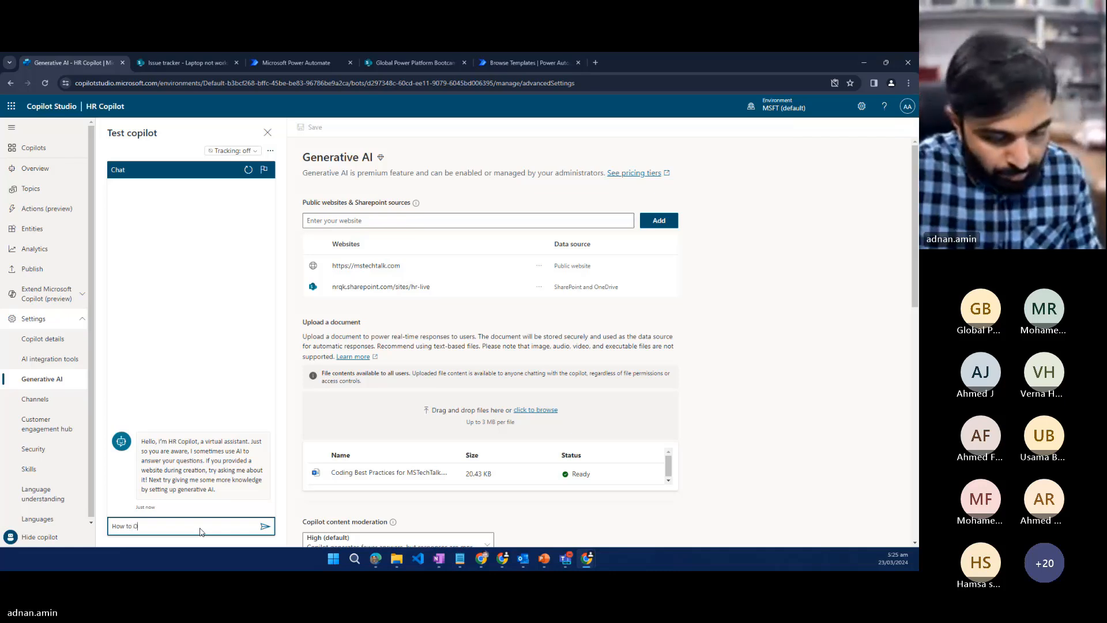
type("neDrive URL")
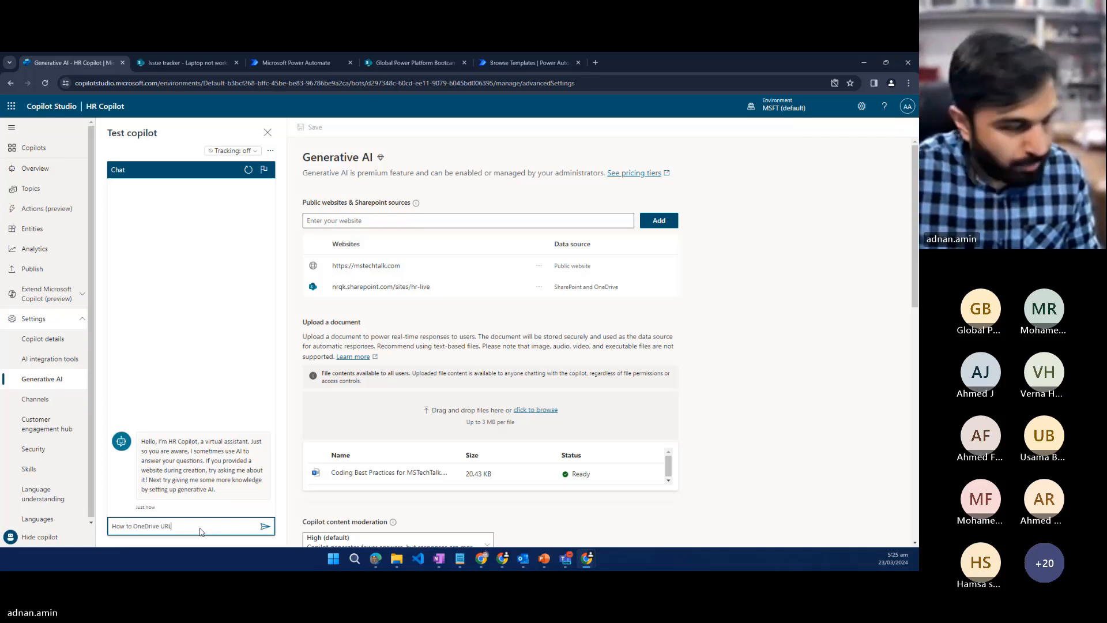
key("Return")
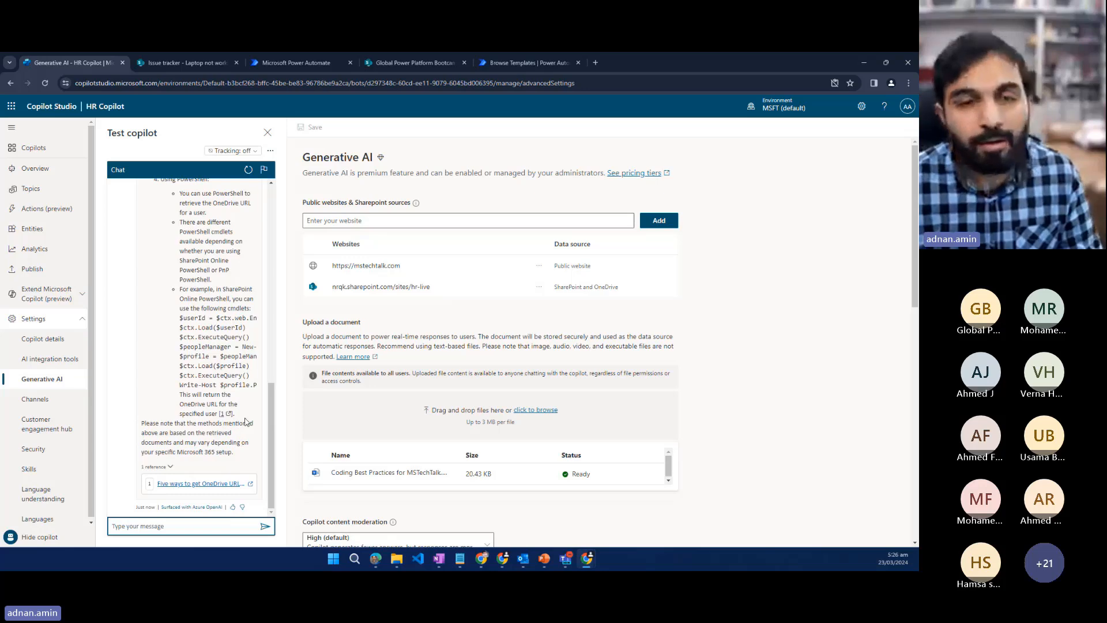
Step: Read through HR Copilot's answer on finding the OneDrive URL and examine the web address of its cited reference
scroll(237, 421, "up", 10)
scroll(231, 398, "up", 1)
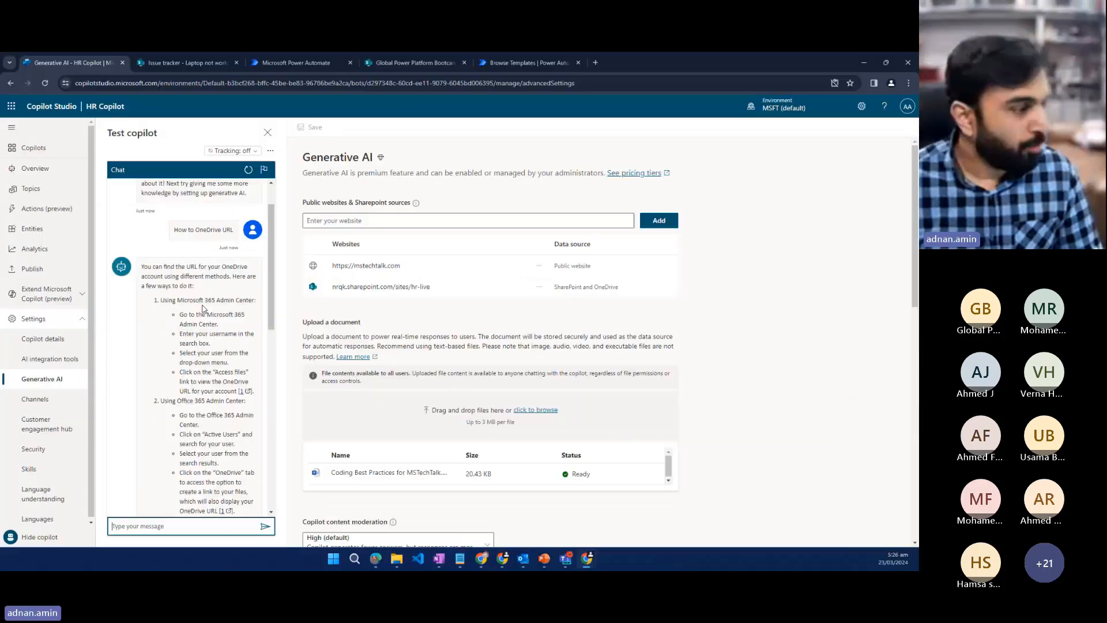
scroll(159, 360, "down", 10)
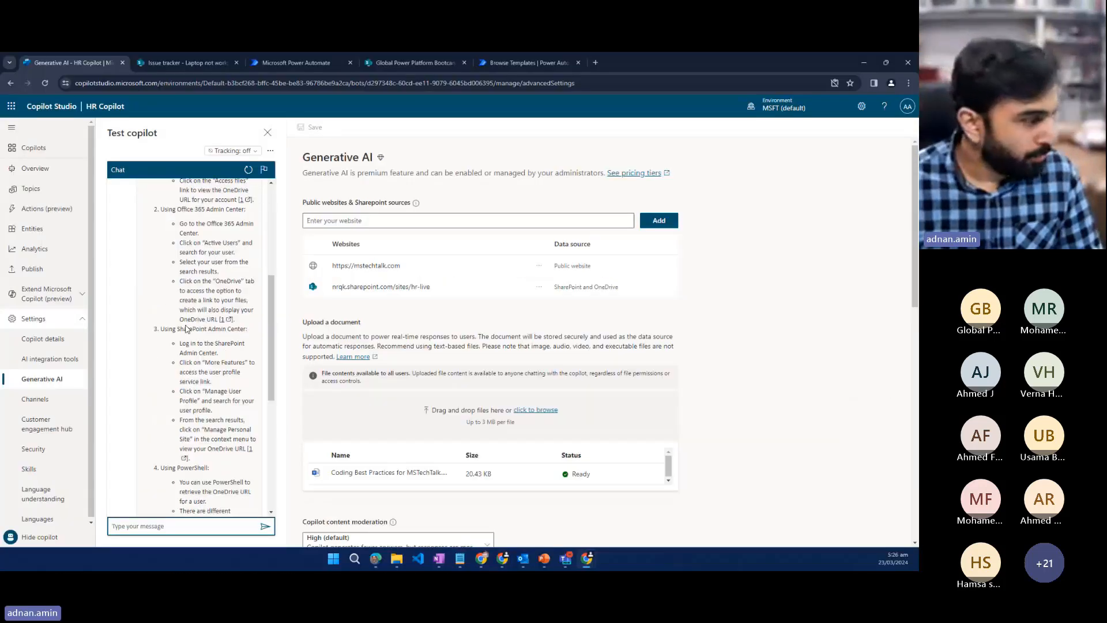
scroll(184, 464, "down", 5)
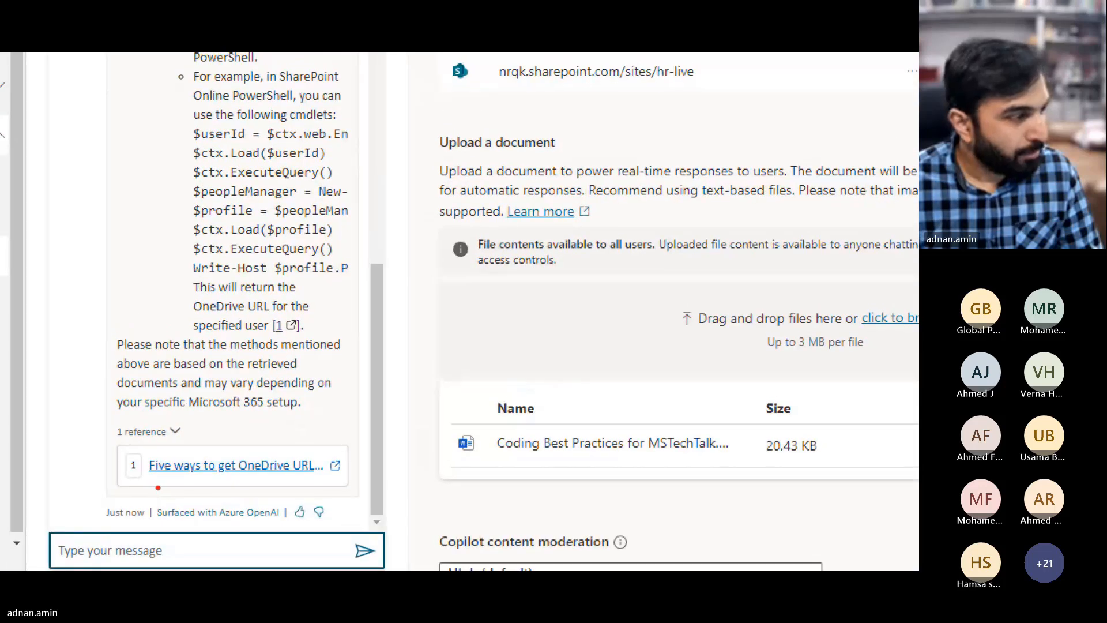
left_click_drag(183, 486, 254, 486)
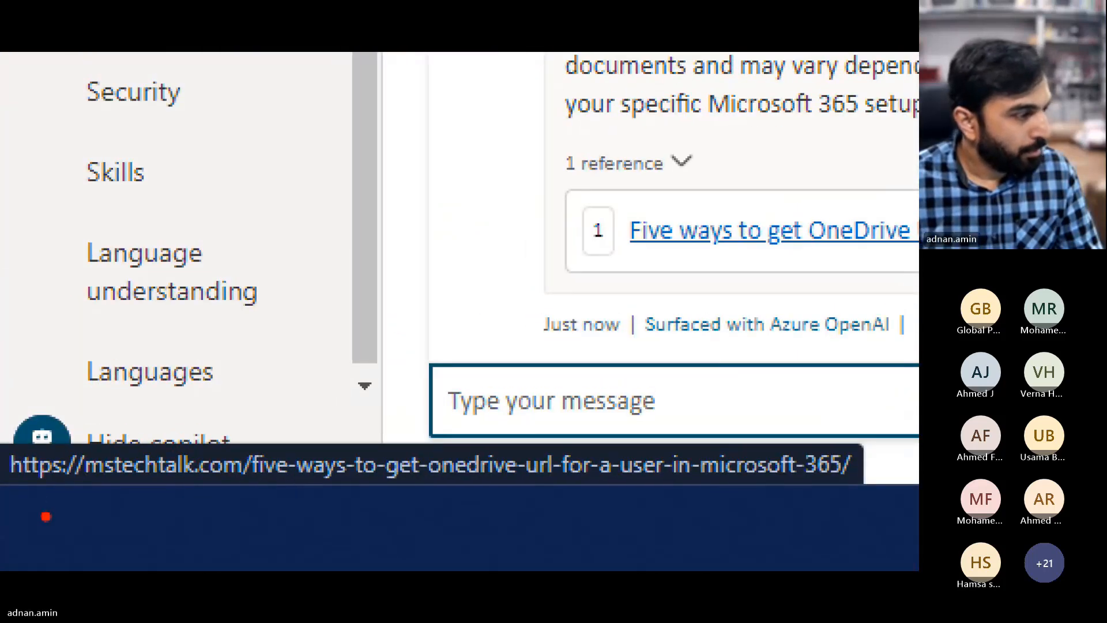
mouse_move(13, 488)
left_mouse_down()
mouse_move(341, 518)
mouse_move(765, 502)
left_mouse_up()
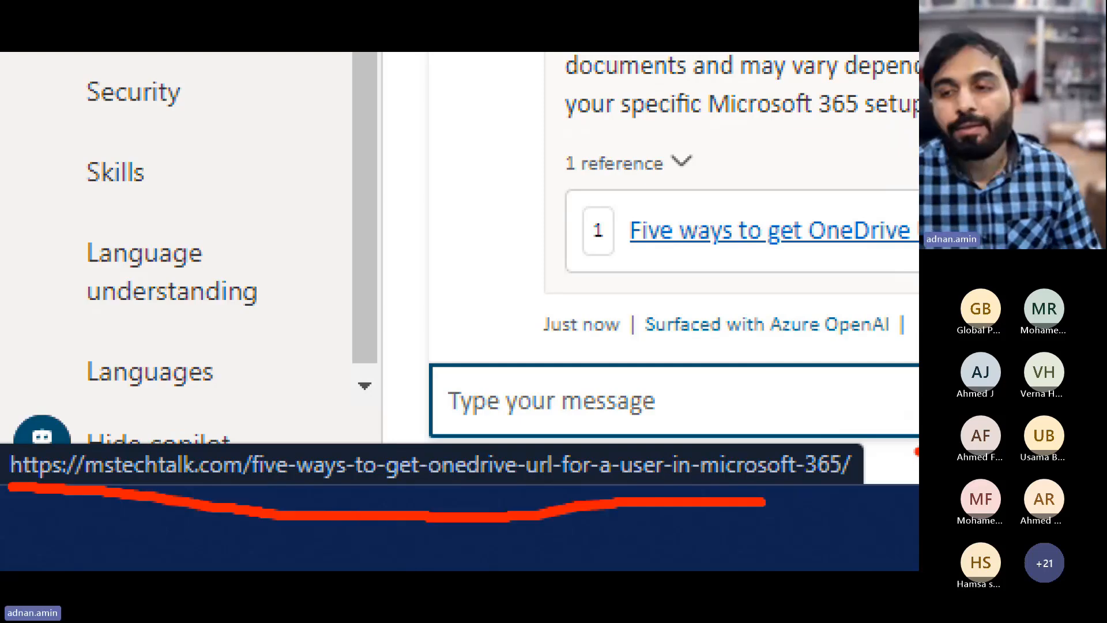
key("Escape")
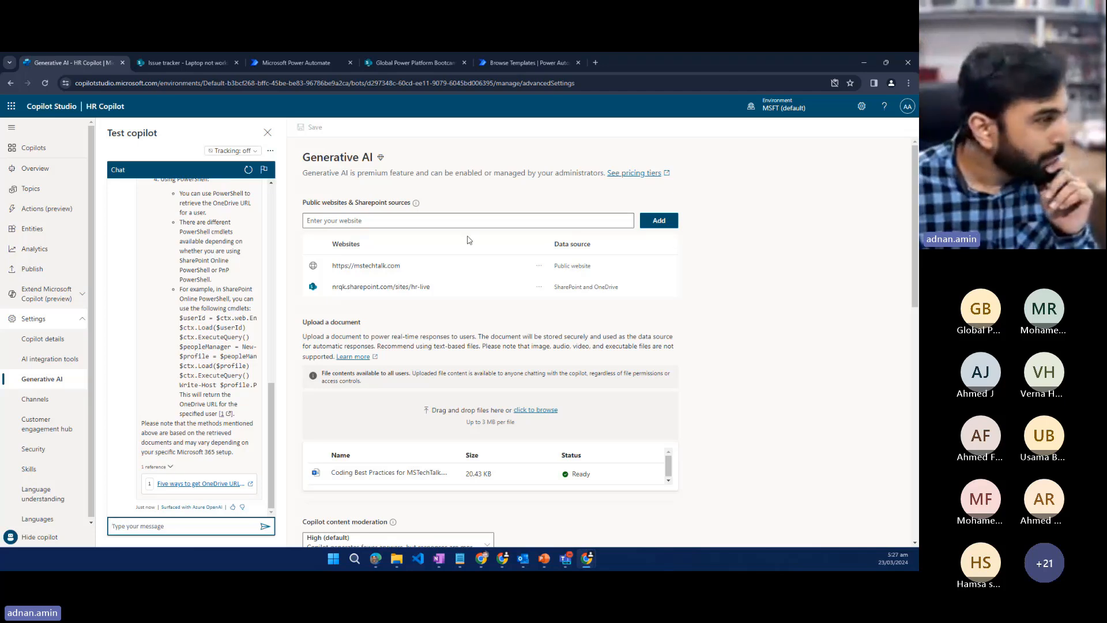
left_click(122, 187)
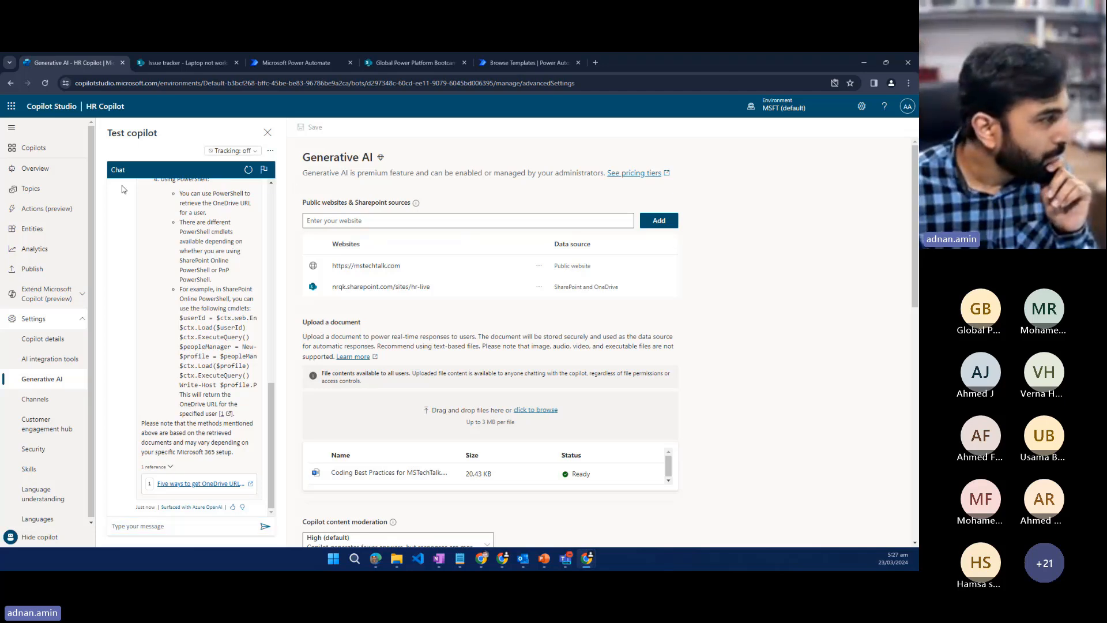
left_click(32, 148)
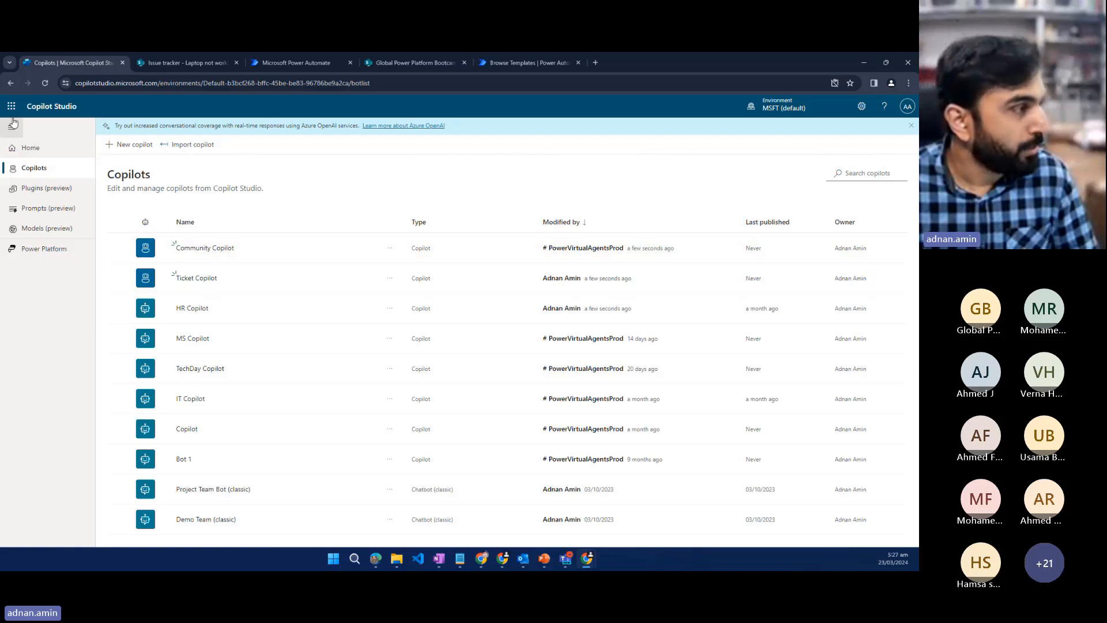
left_click(10, 83)
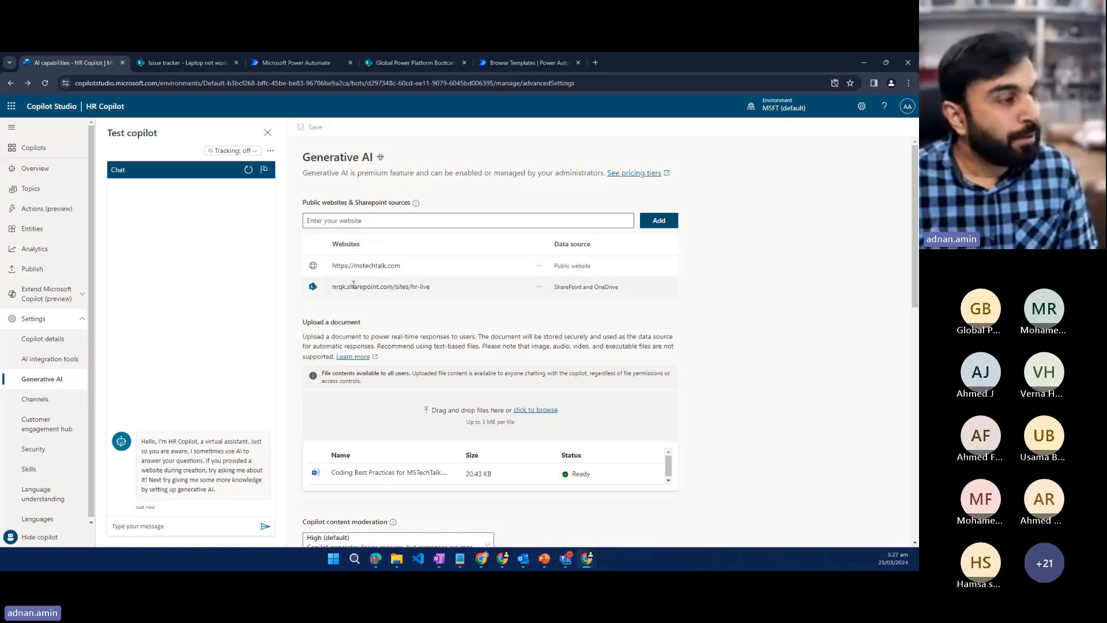
left_click(337, 223)
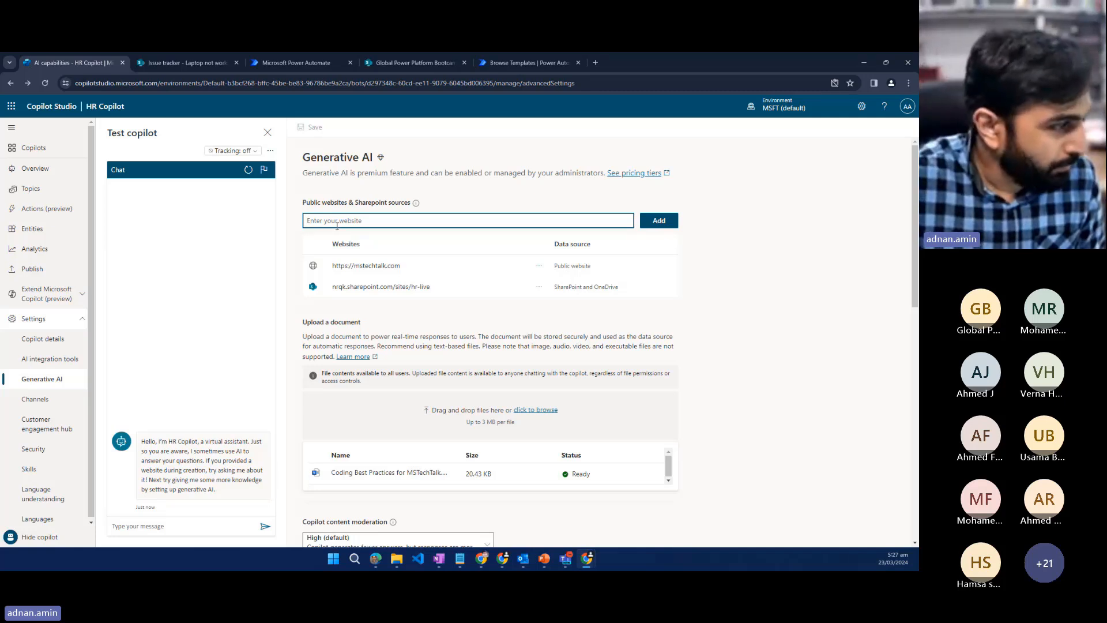
type("htt")
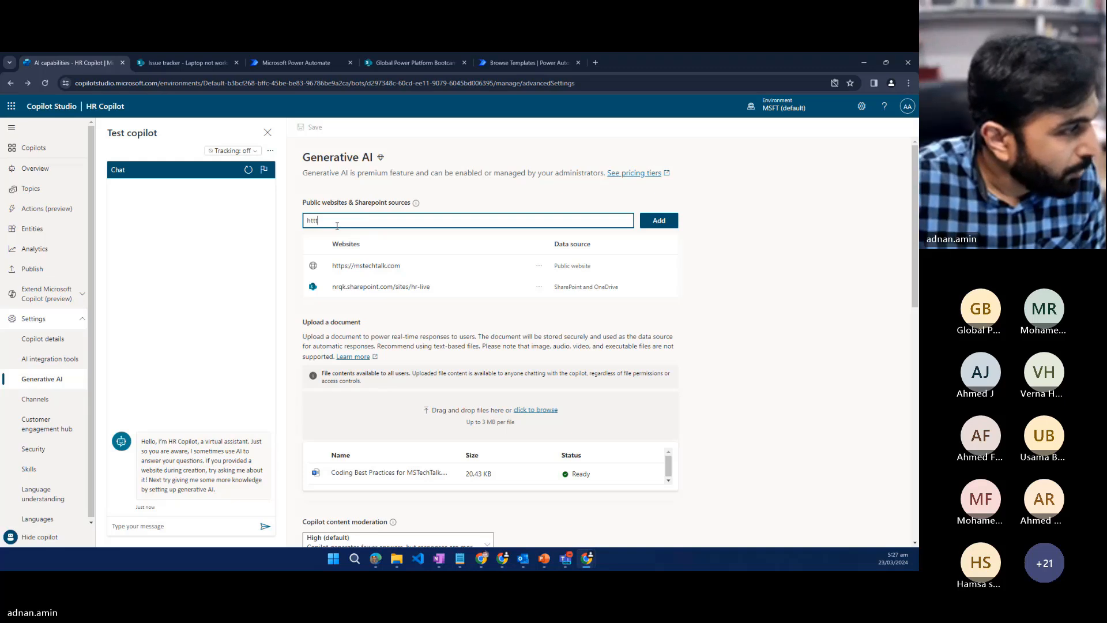
type("ps")
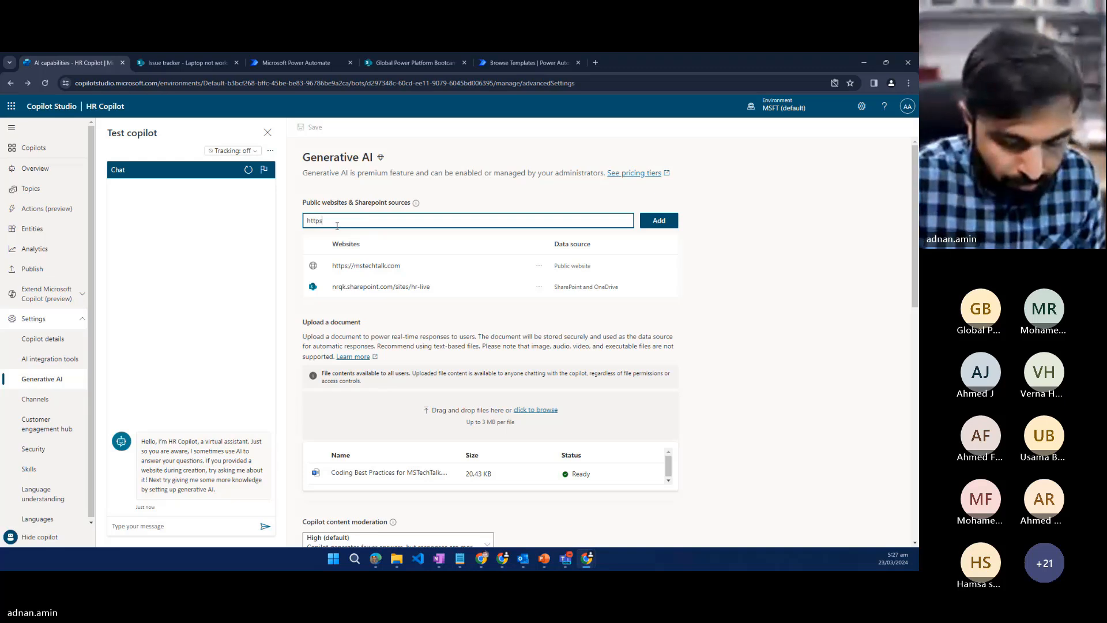
type("://microsoft/com")
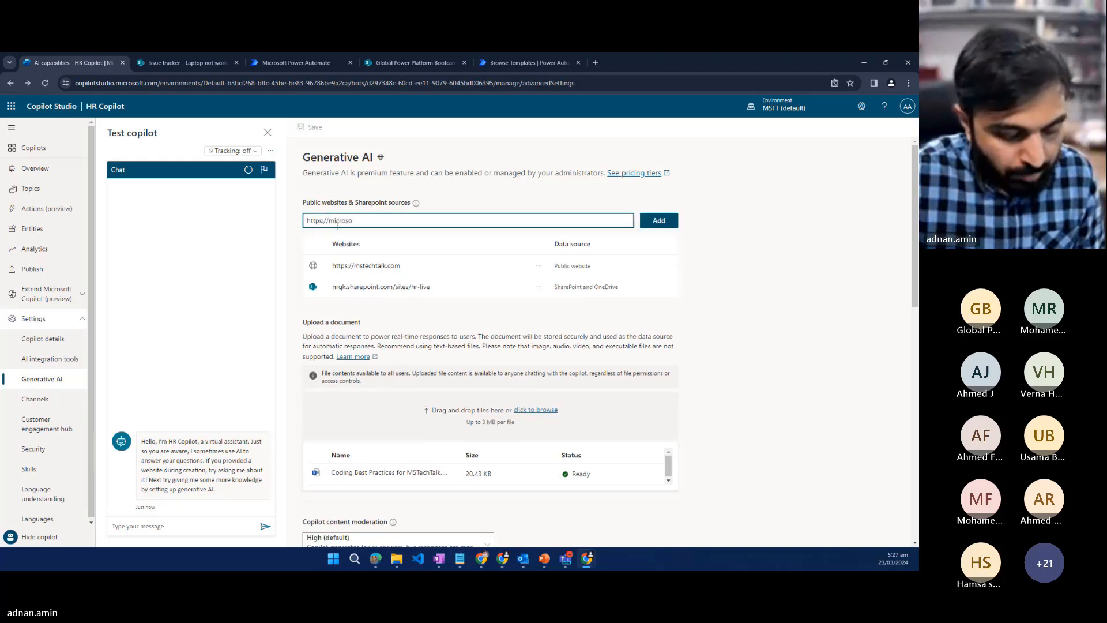
key("BackSpace")
key("BackSpace")
key("BackSpace")
key("BackSpace")
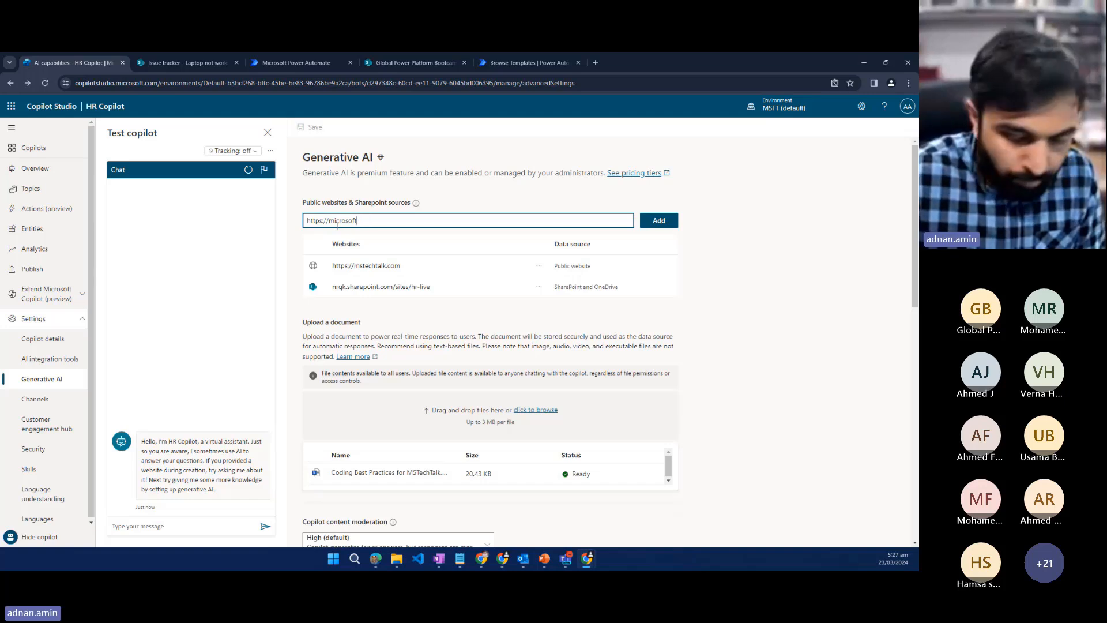
type(".com")
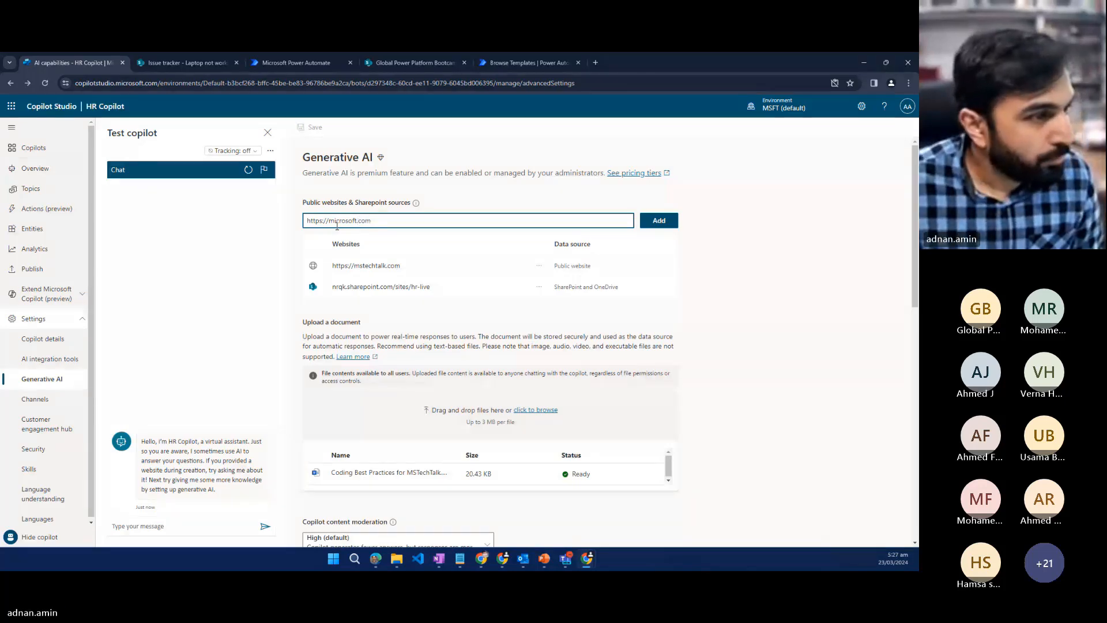
key("Return")
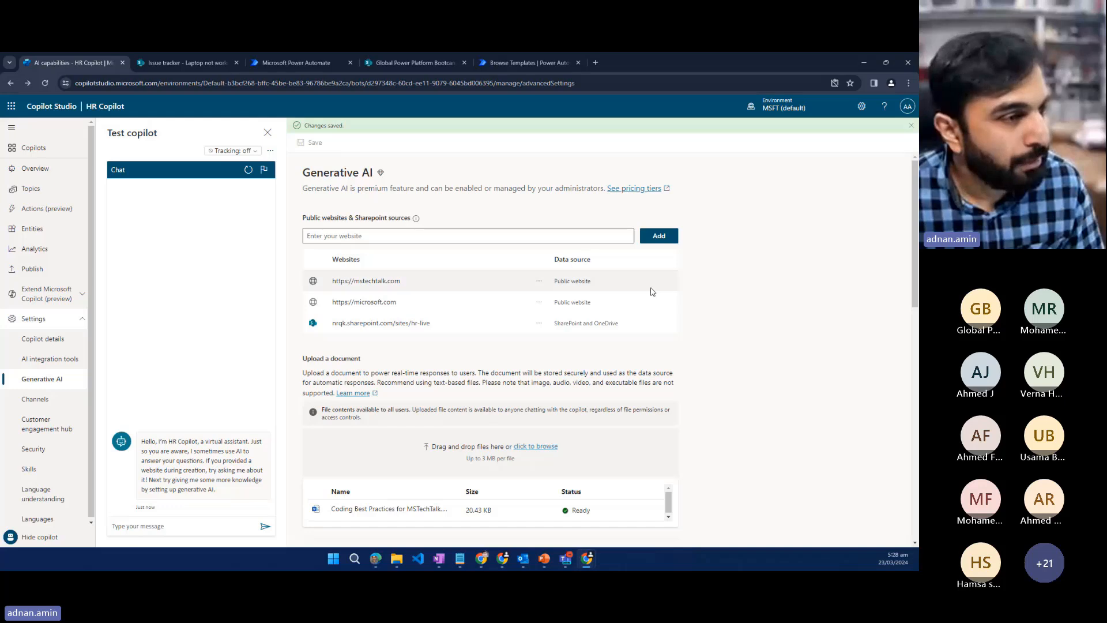
Step: Ask "What is latest s Microswoft surface device?" in HR Copilot's test chat and check the answer's cited source page
left_click(183, 528)
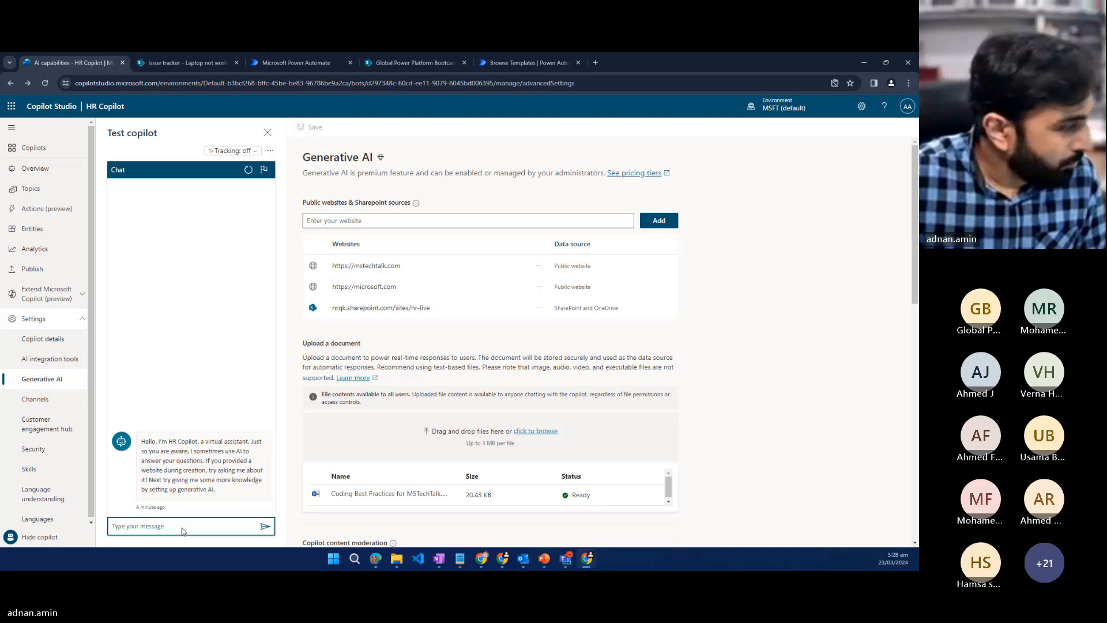
type("What is ")
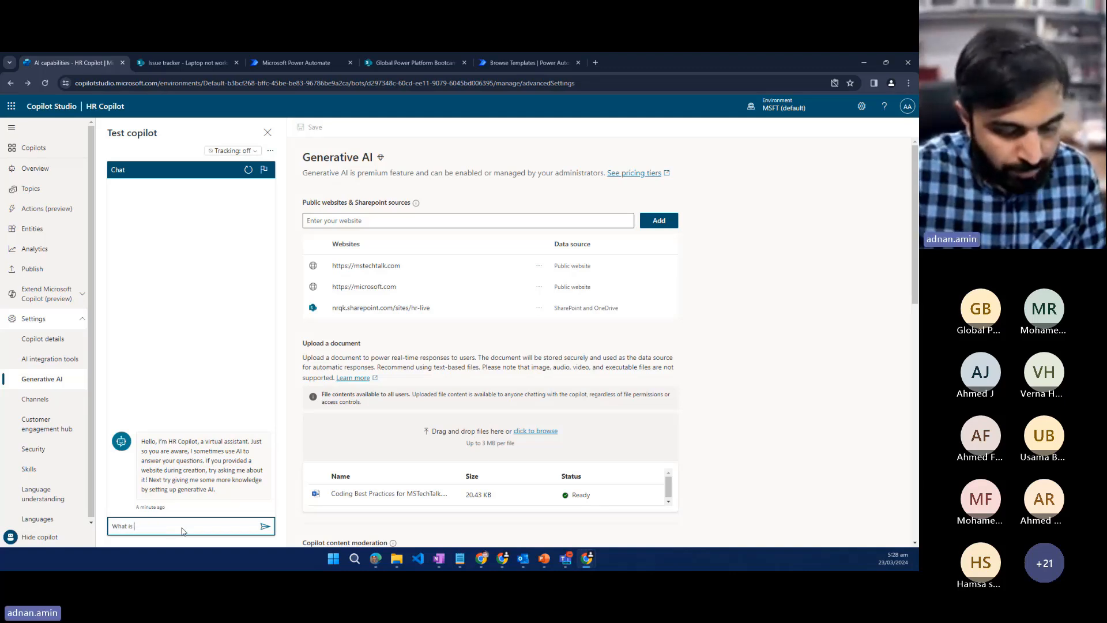
type("latest sur")
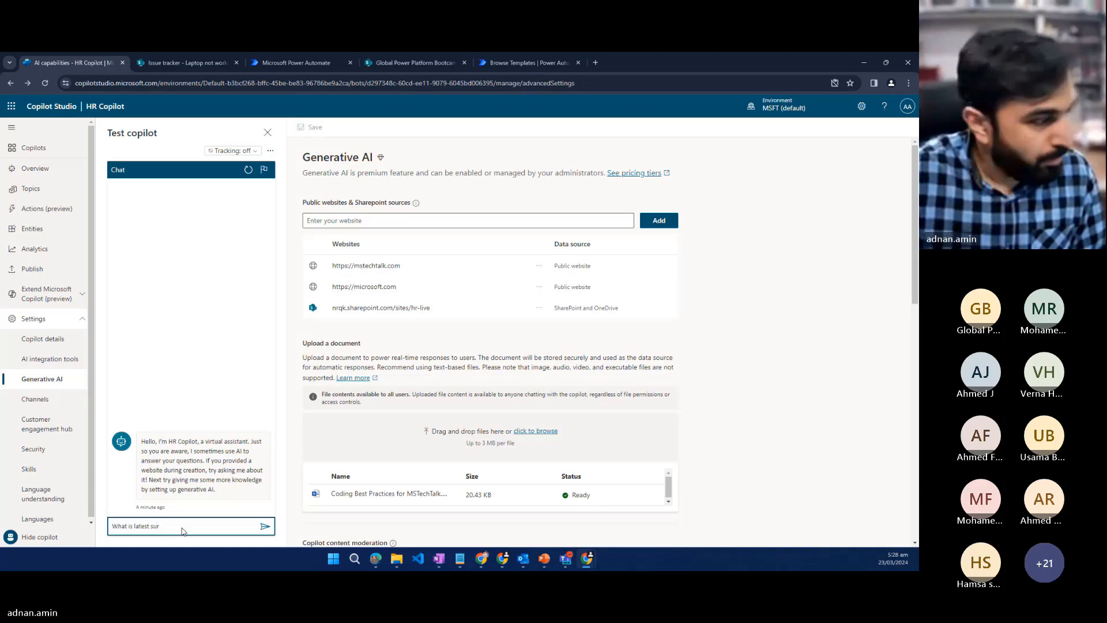
key("BackSpace")
key("BackSpace")
type(" Micr")
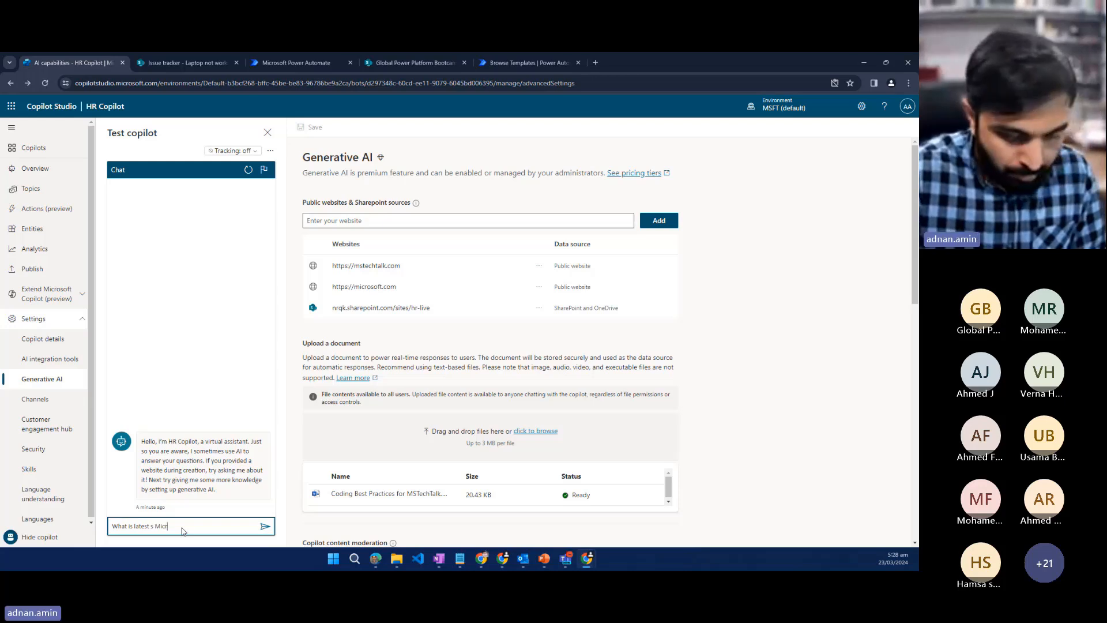
type("oswoft surface device")
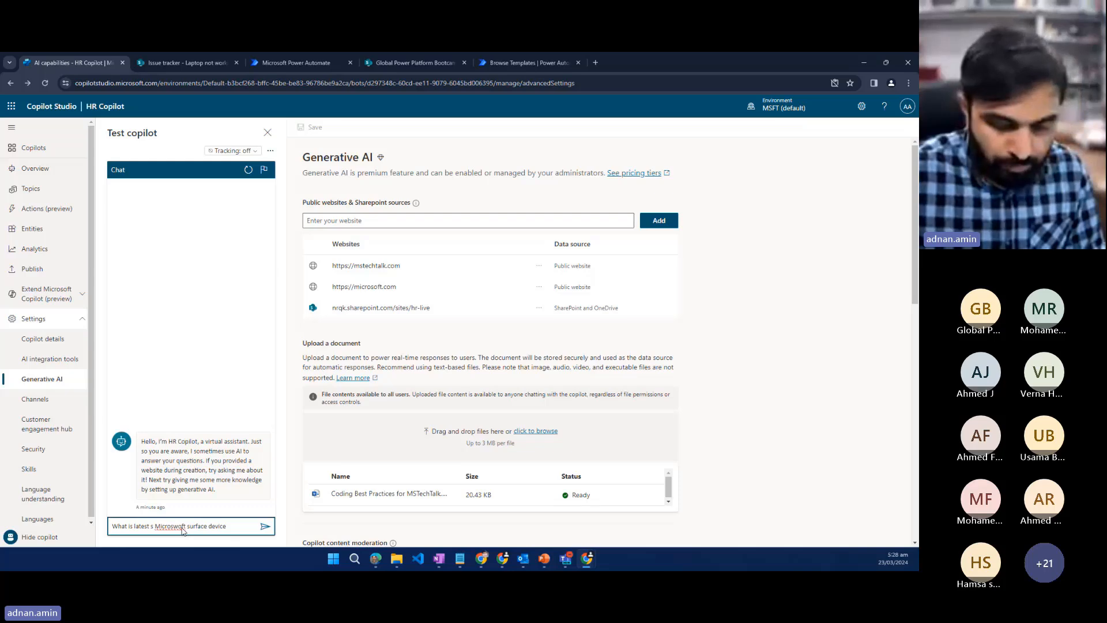
type("?")
key("Return")
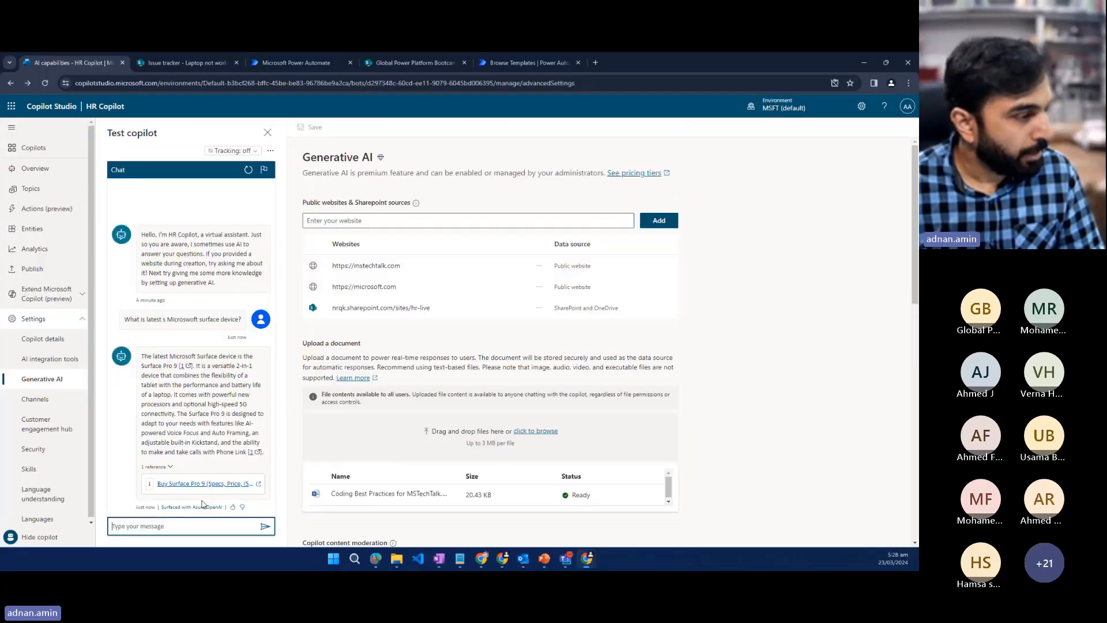
left_click(205, 484)
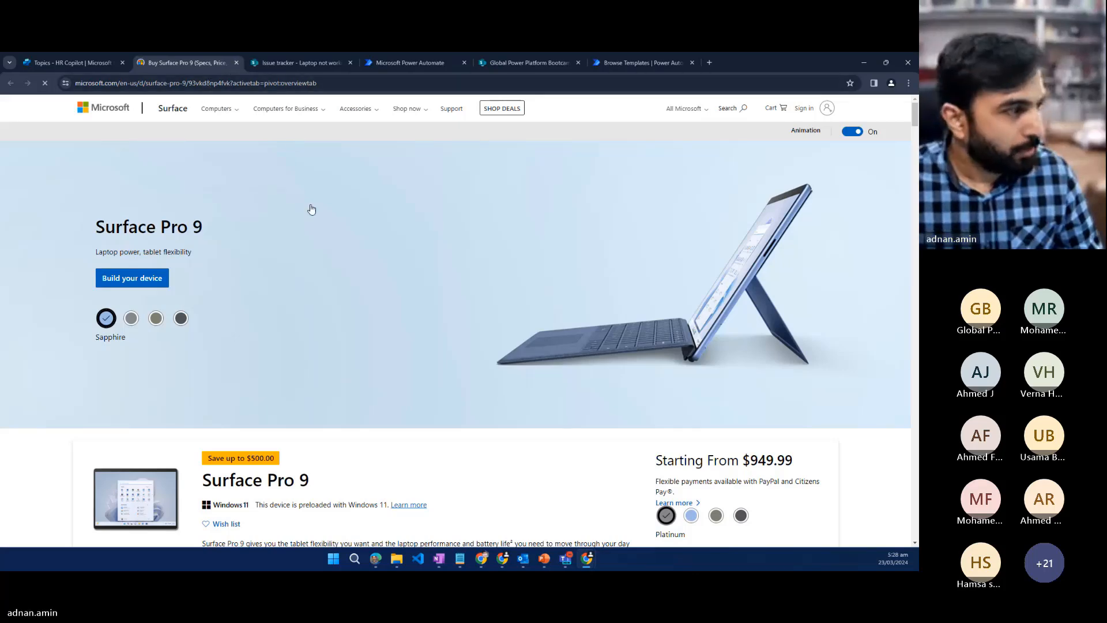
left_click(236, 63)
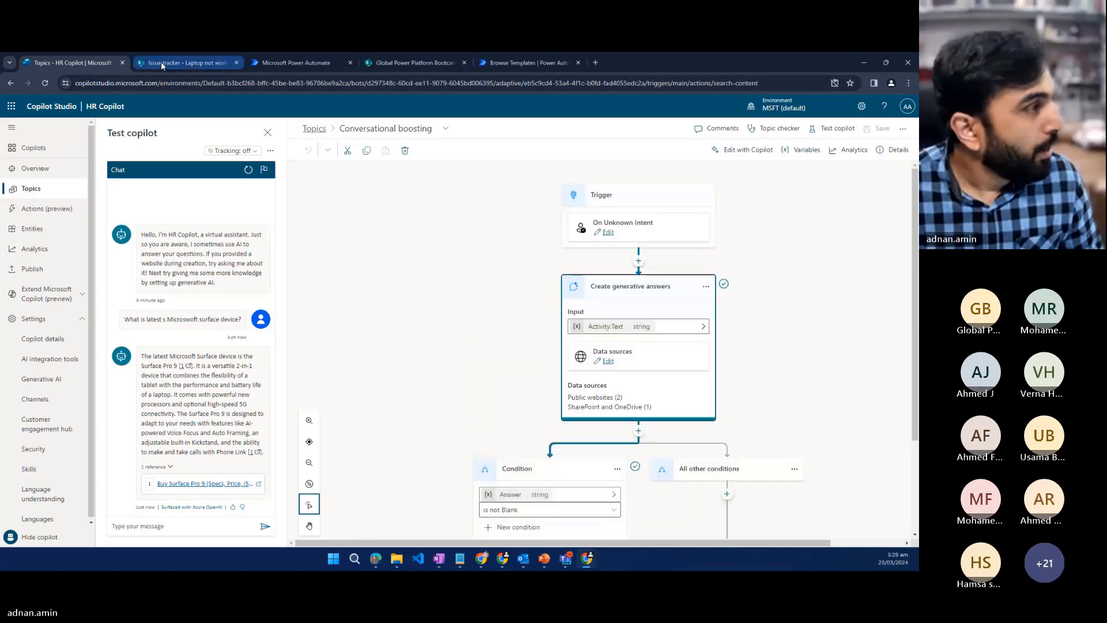
Step: Look over the open SharePoint issue and documents pages and the Power Automate flow, and return to HR Copilot
left_click(161, 61)
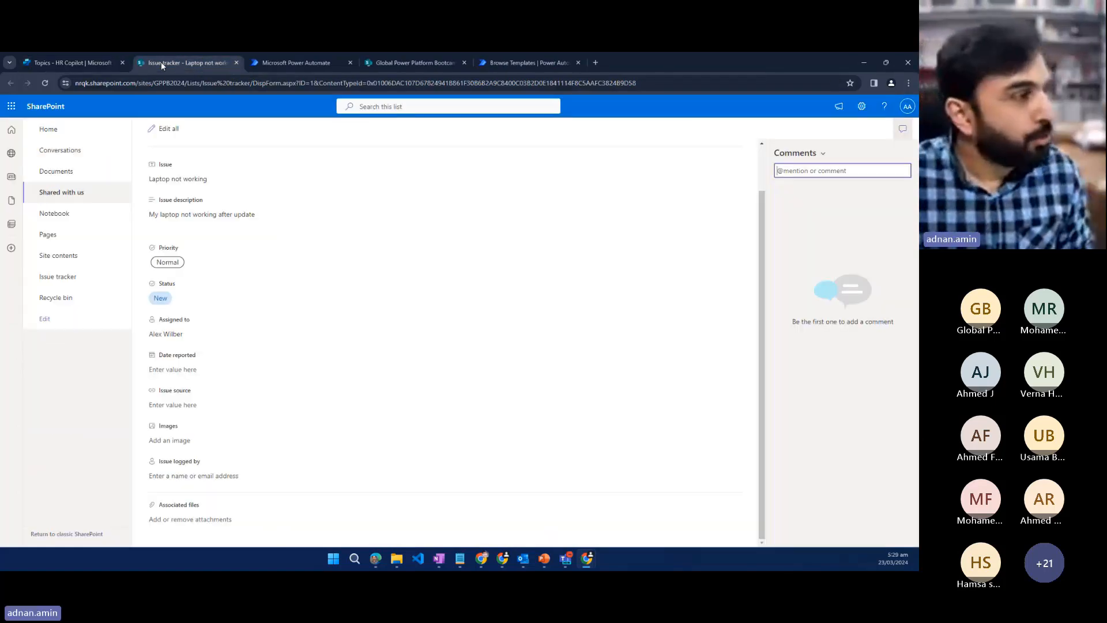
left_click(382, 63)
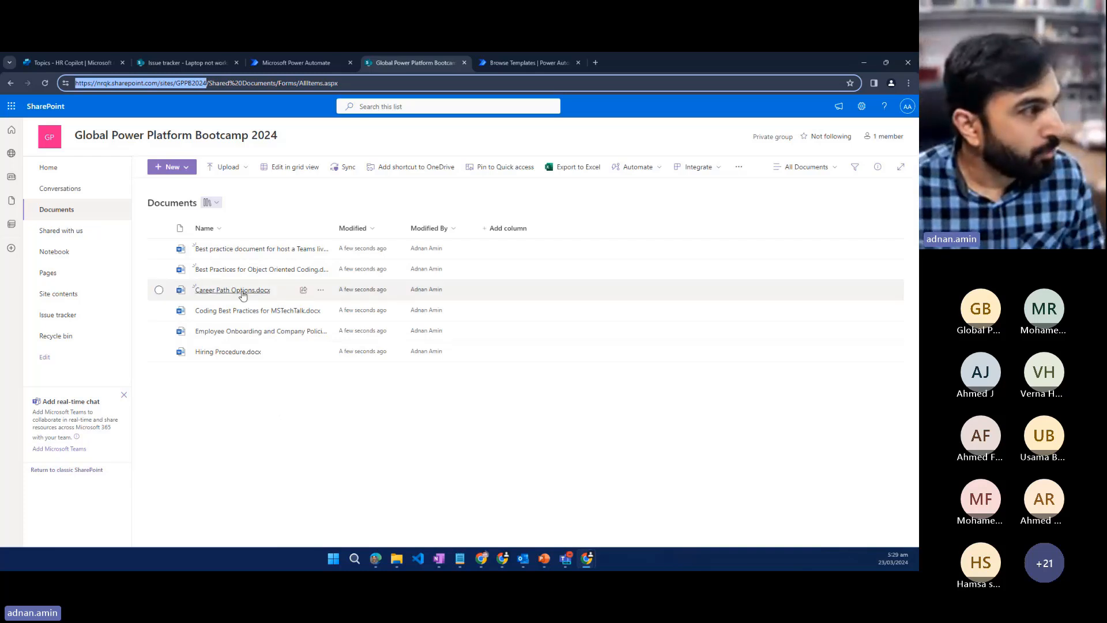
left_click(295, 63)
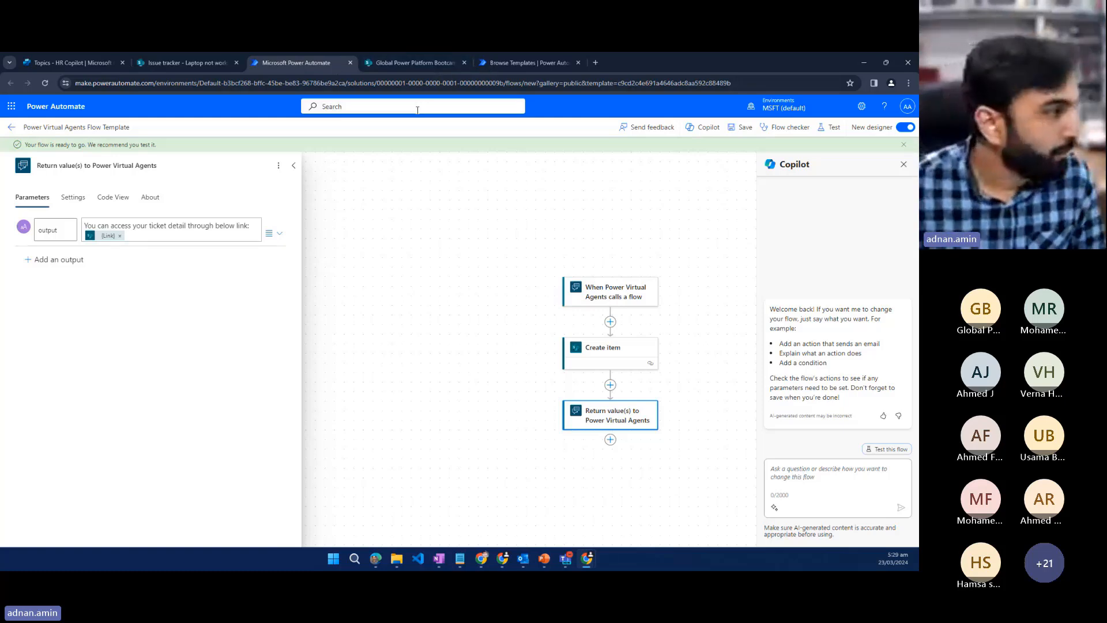
left_click(261, 64)
left_click(96, 65)
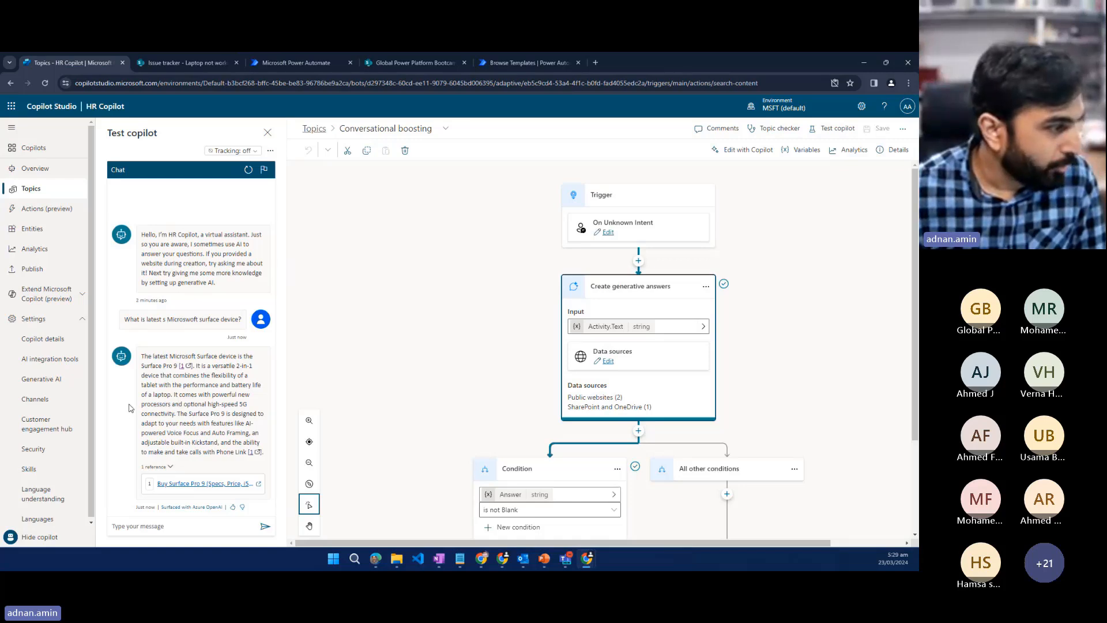
scroll(94, 439, "down", 1)
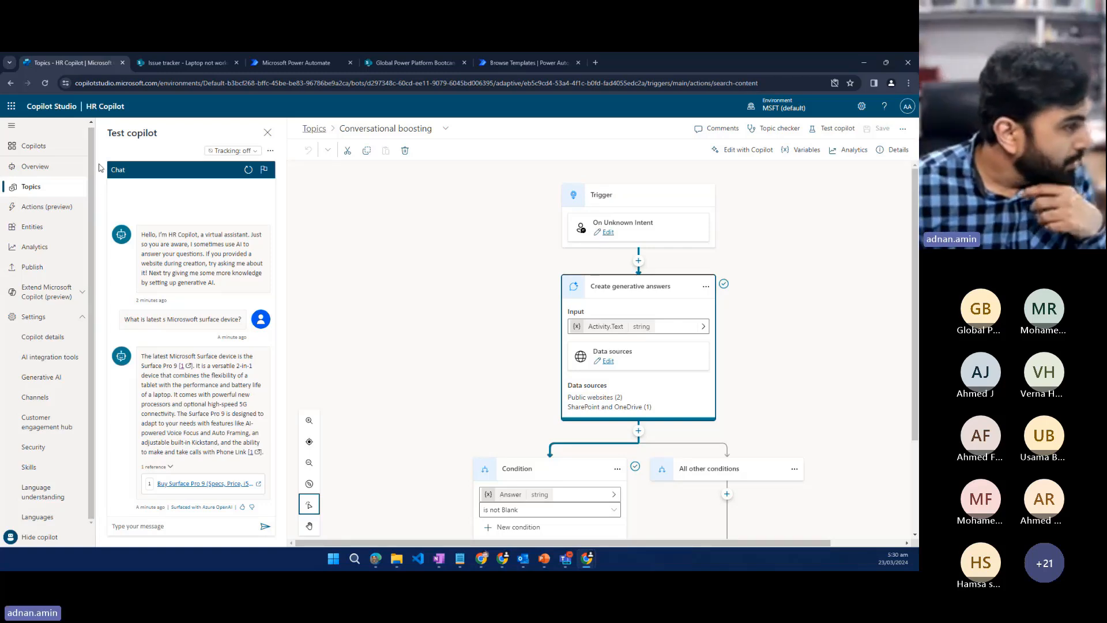
Step: Open Ticket Copilot from the copilots list and publish its latest content
left_click(34, 149)
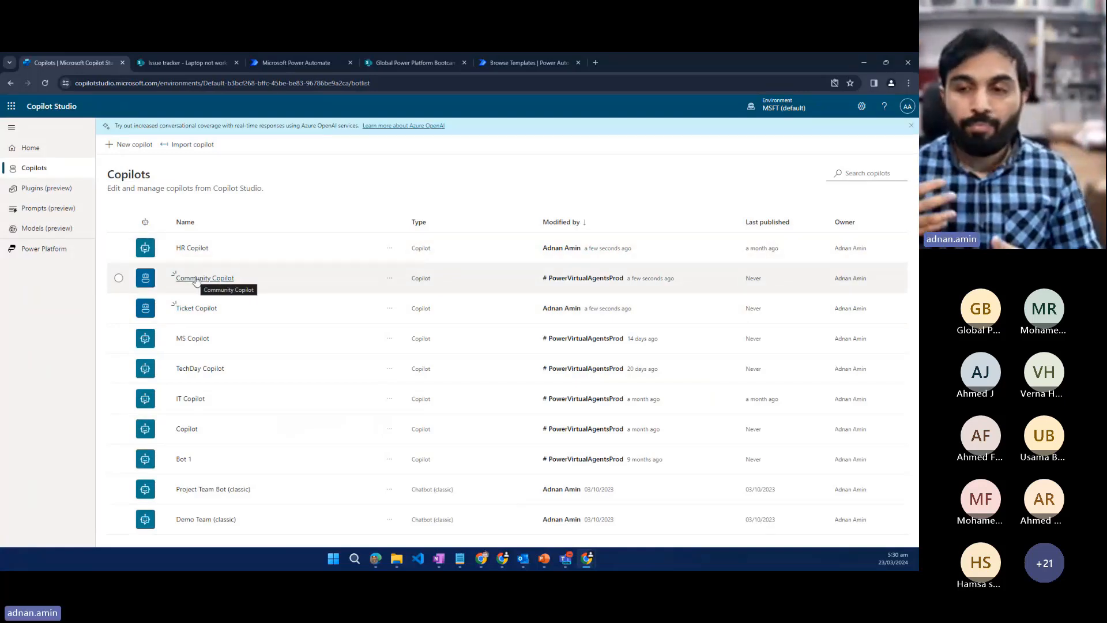
left_click(196, 308)
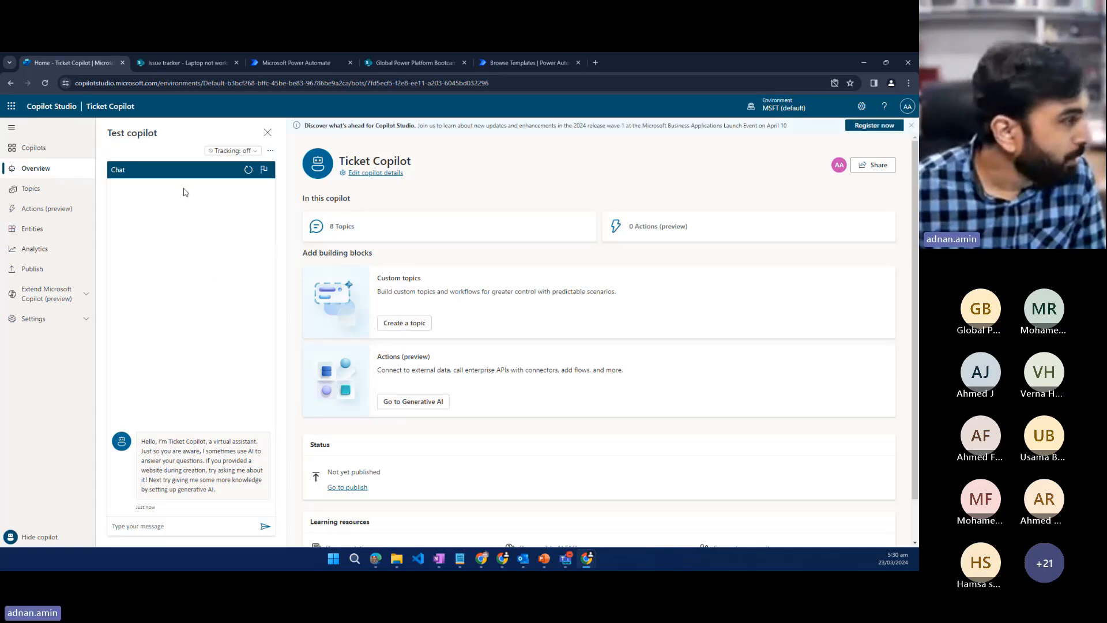
left_click(32, 270)
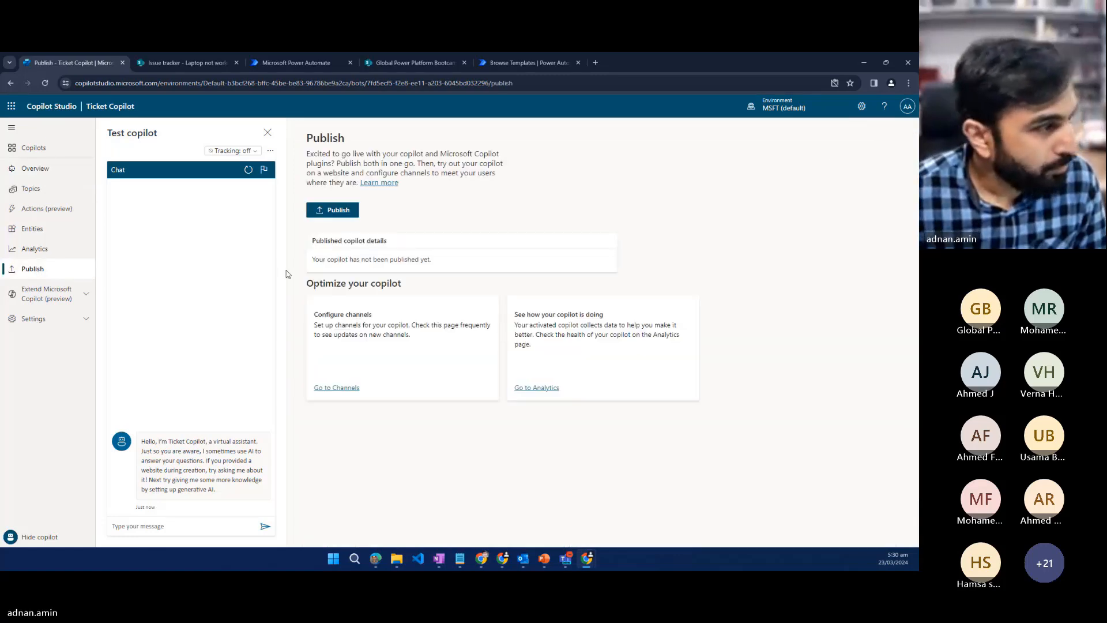
left_click(343, 210)
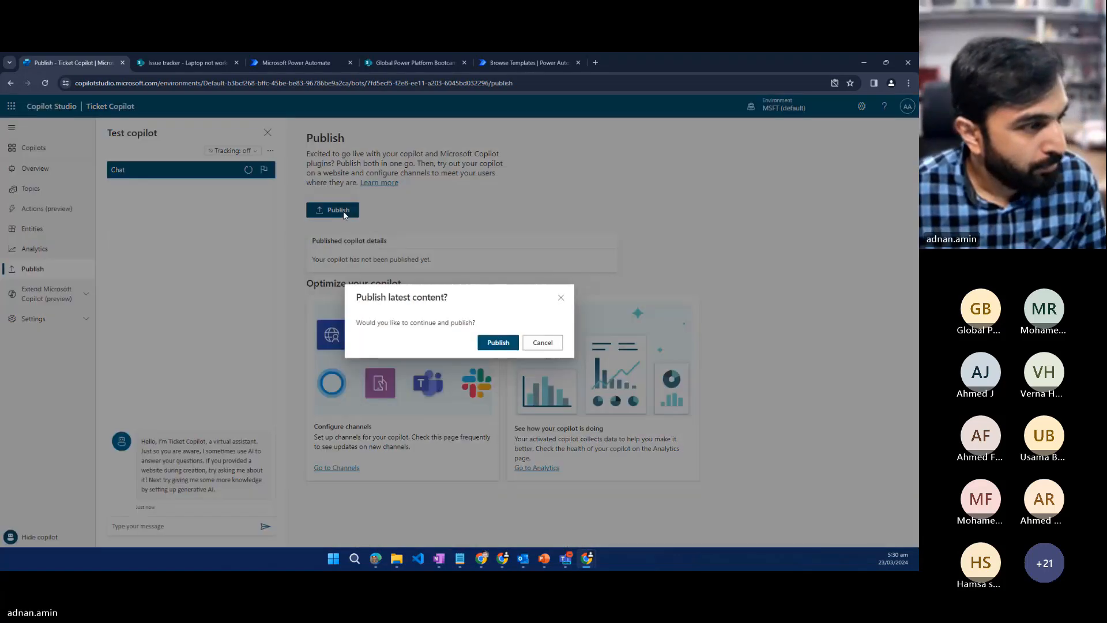
left_click(491, 342)
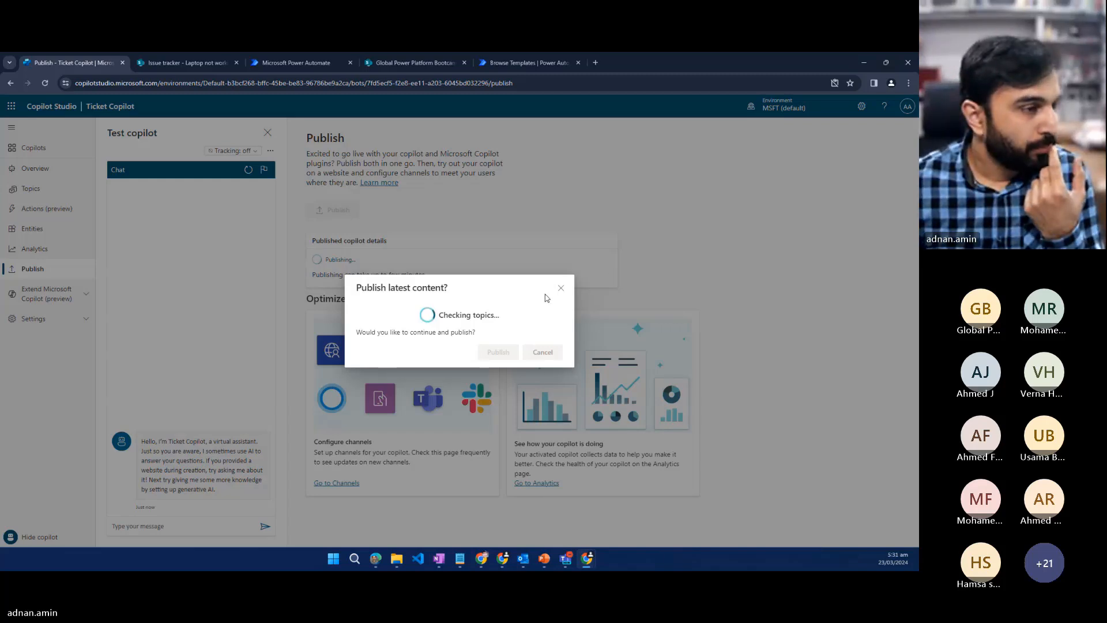
triple_click(542, 279)
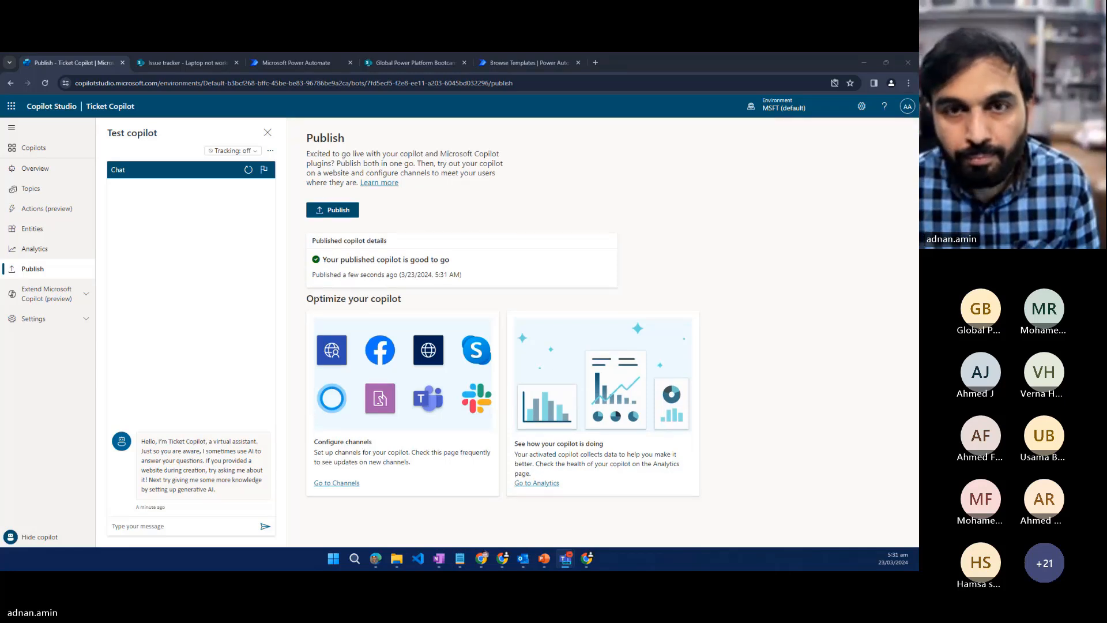
Step: Dismiss the Teams mobile app prompt and minimise the Teams window
left_click_drag(918, 107, 738, 109)
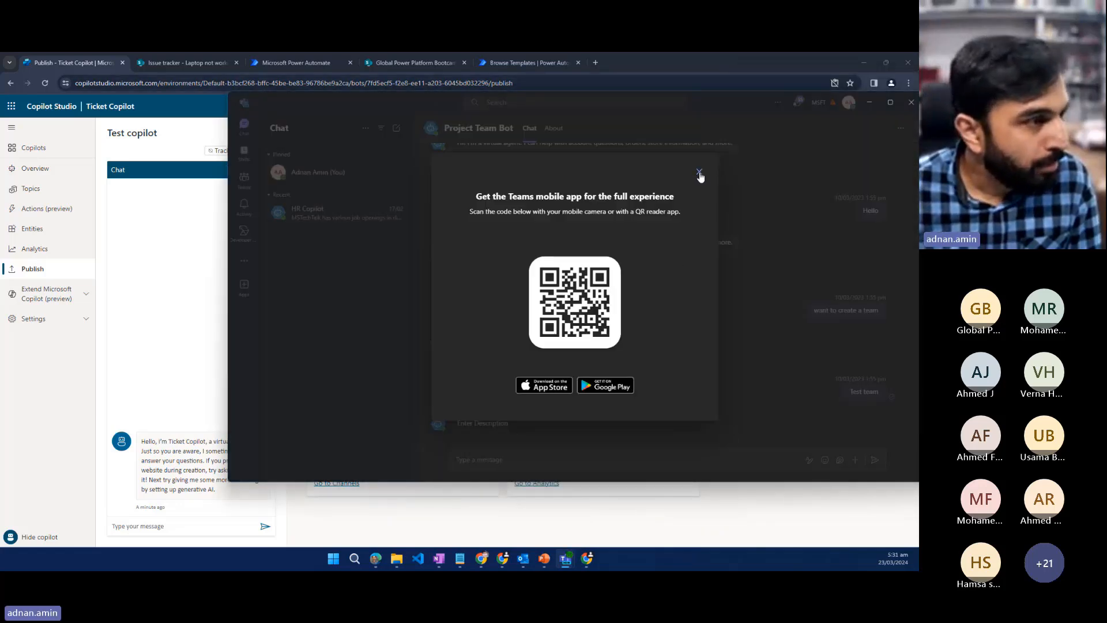
left_click(699, 173)
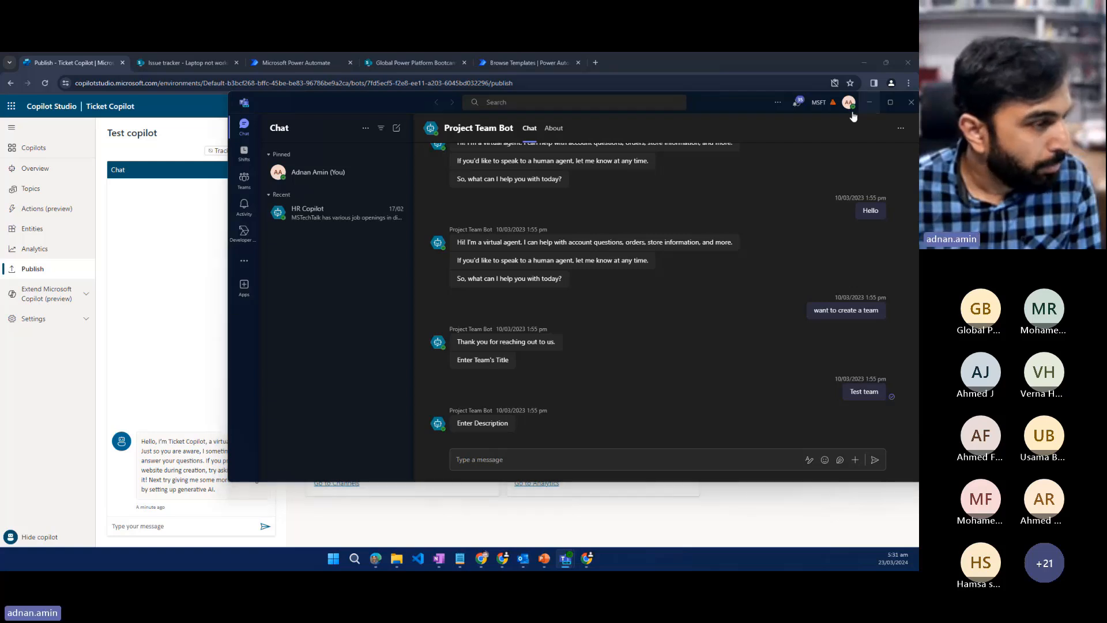
left_click(870, 102)
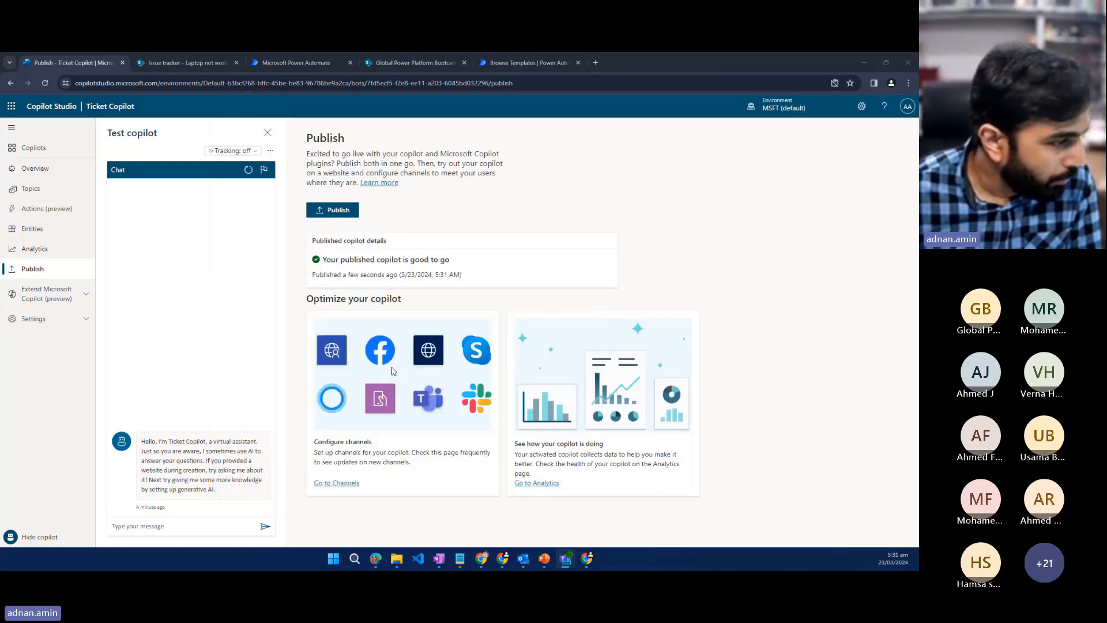
left_click(346, 483)
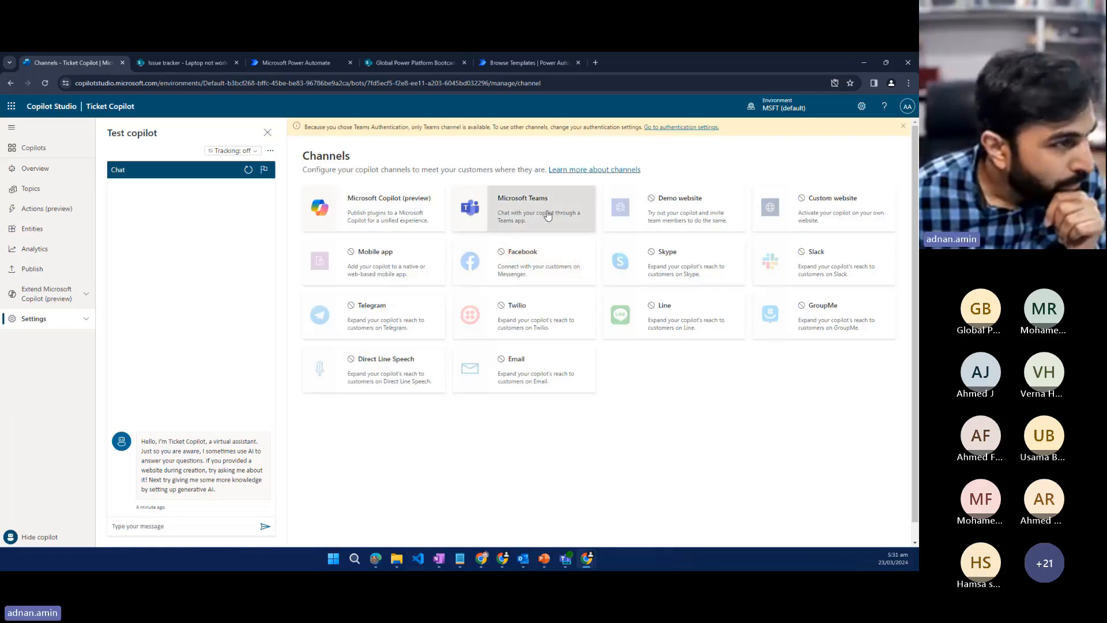
left_click(547, 216)
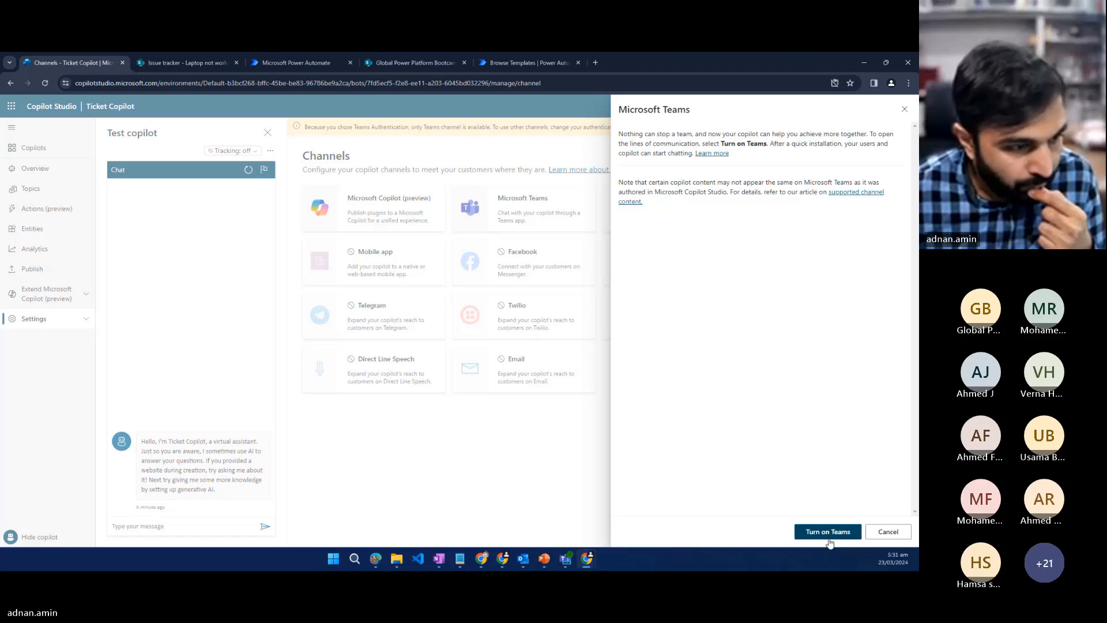
left_click(828, 531)
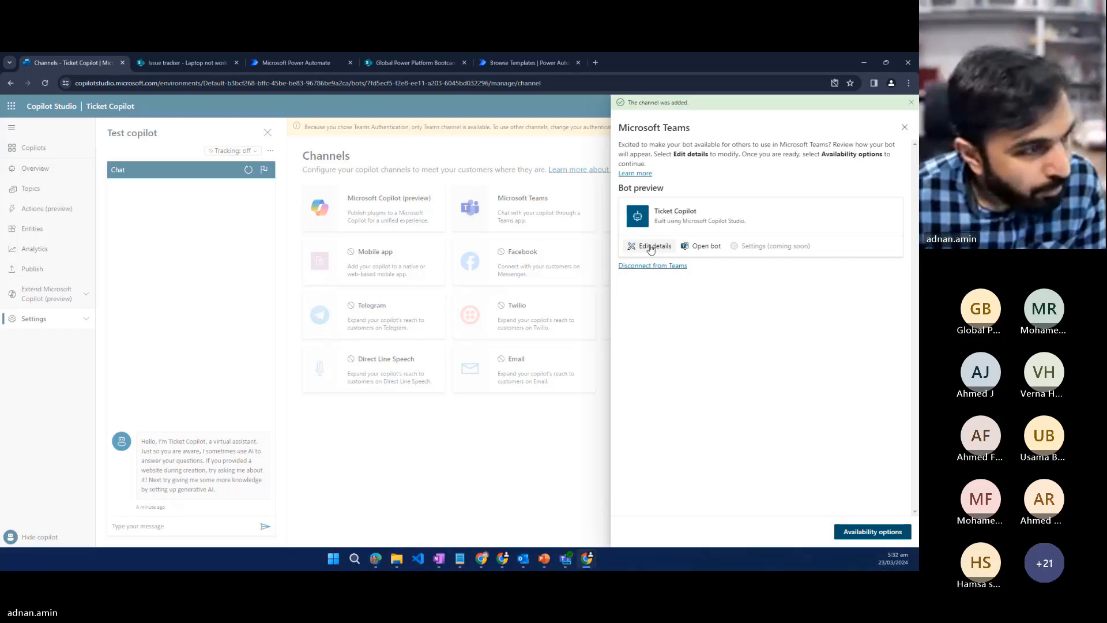
Step: Open the Ticket Copilot bot in the Microsoft Teams desktop app and add it as an app
left_click(707, 246)
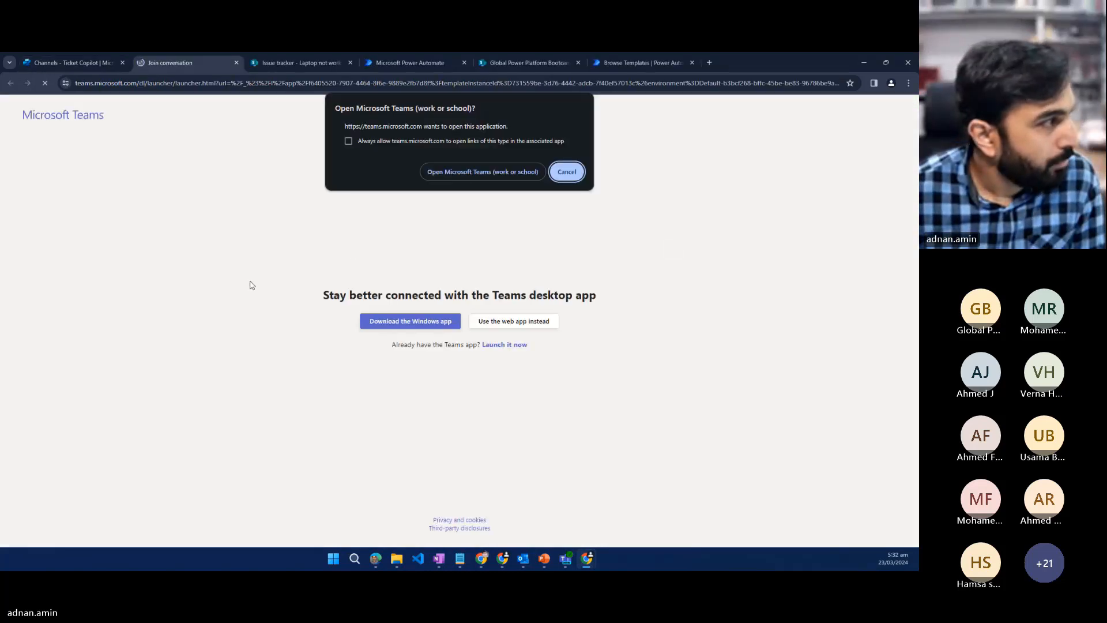
left_click(436, 172)
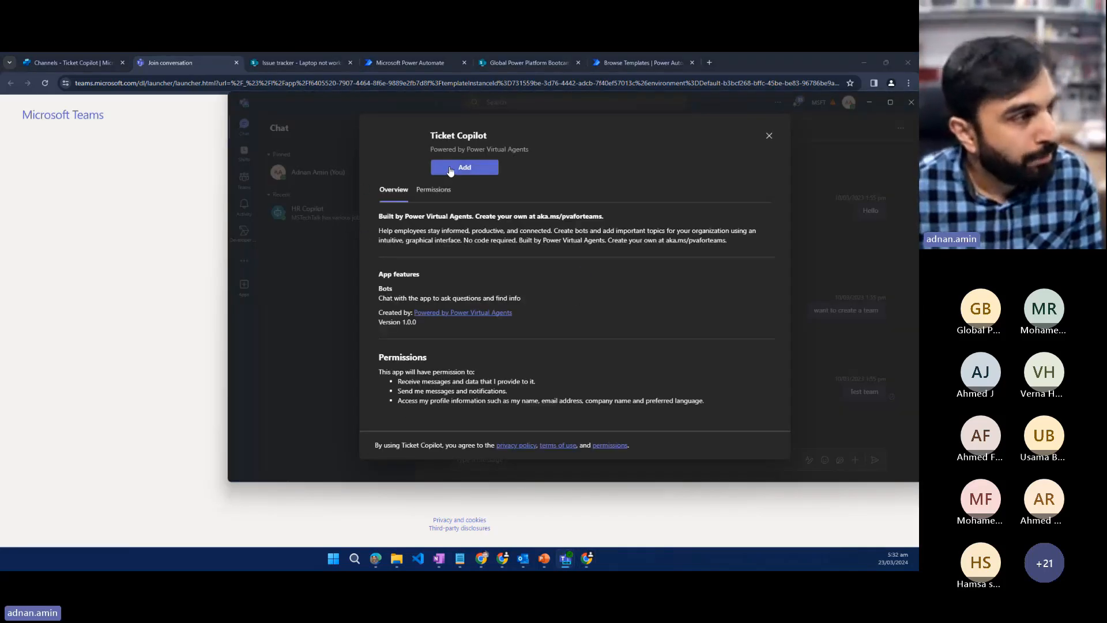
left_click(450, 170)
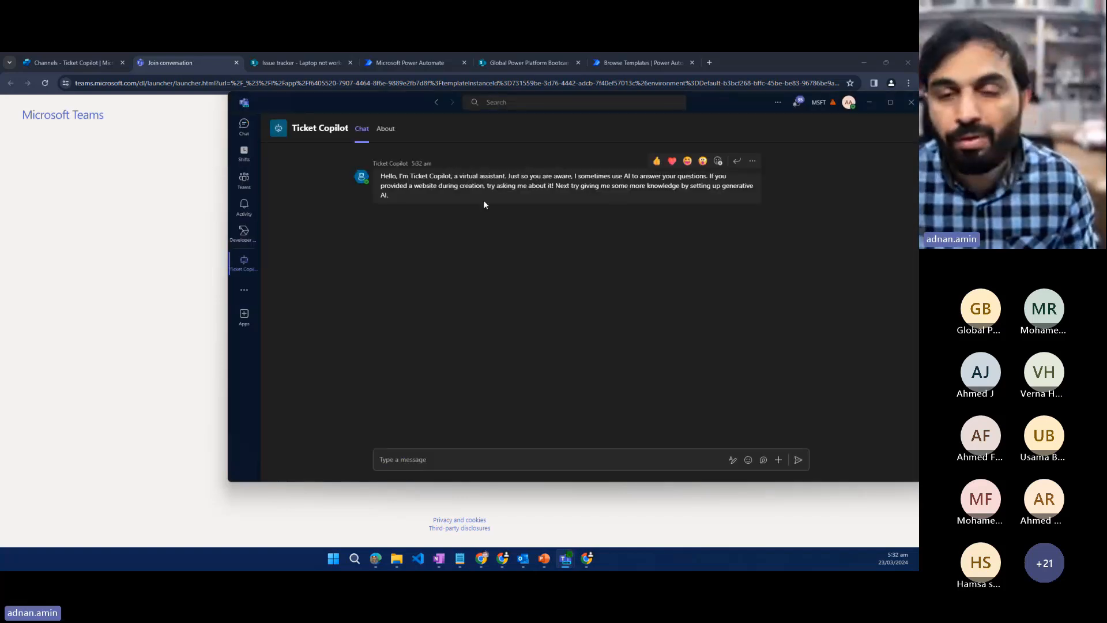
Step: Send "I have to submit a new ticket" to Ticket Copilot in Teams and check its reply
left_click(448, 458)
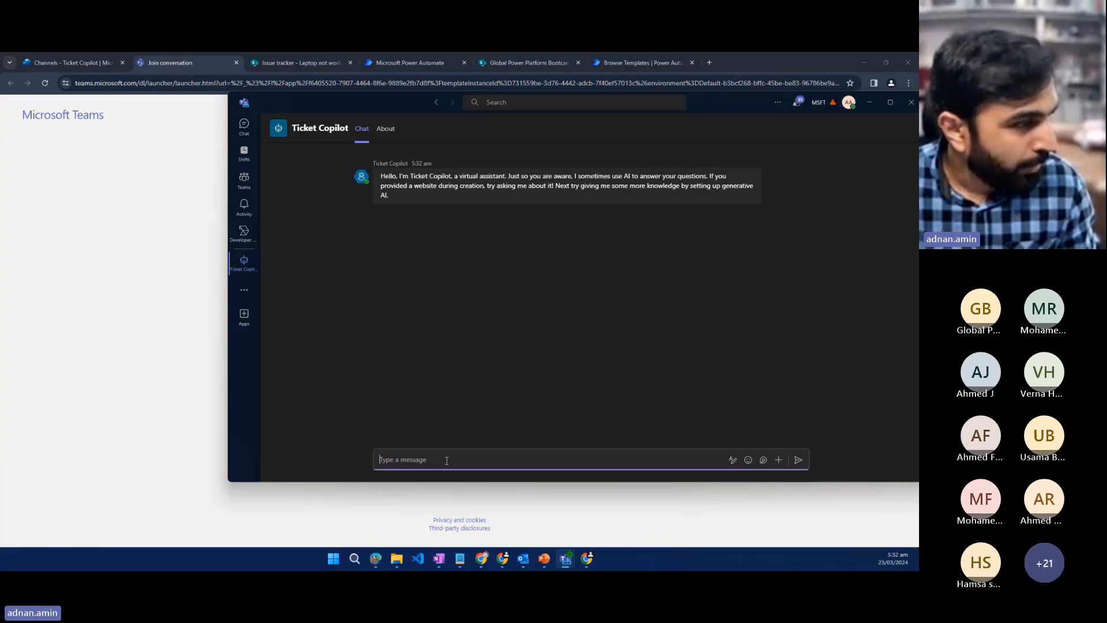
type("I hav")
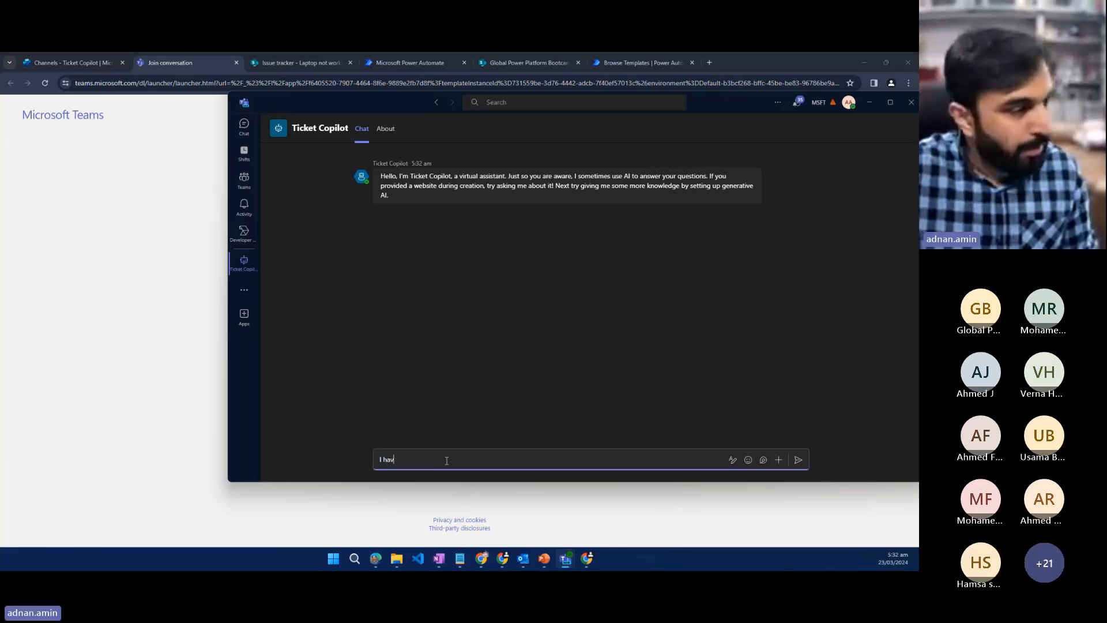
type("e ")
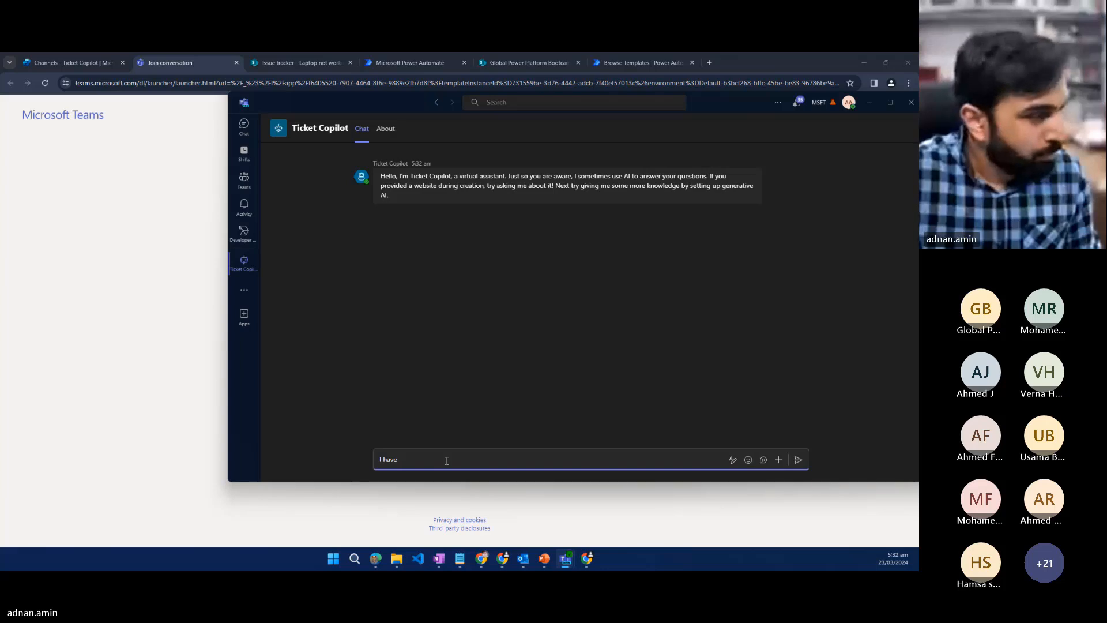
type(" to submit a")
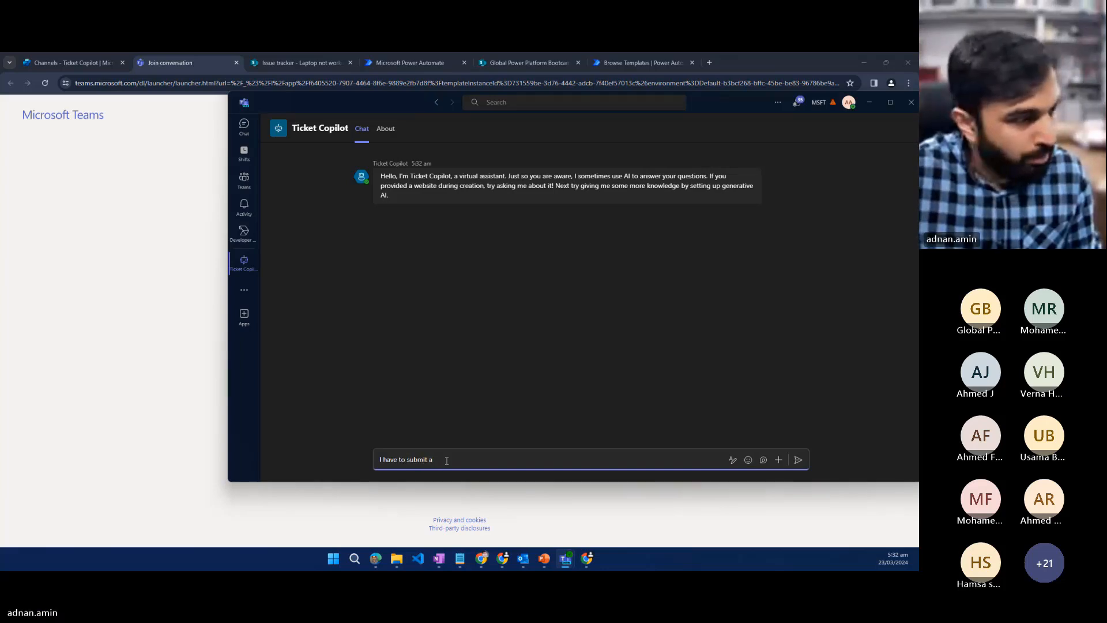
type(" new ticket")
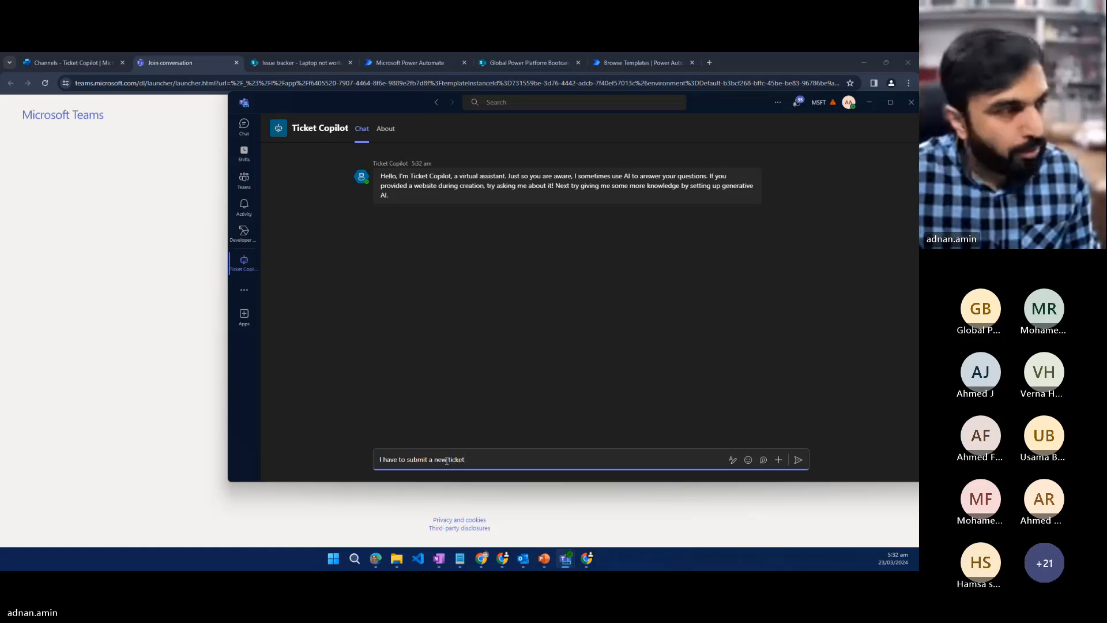
key("Return")
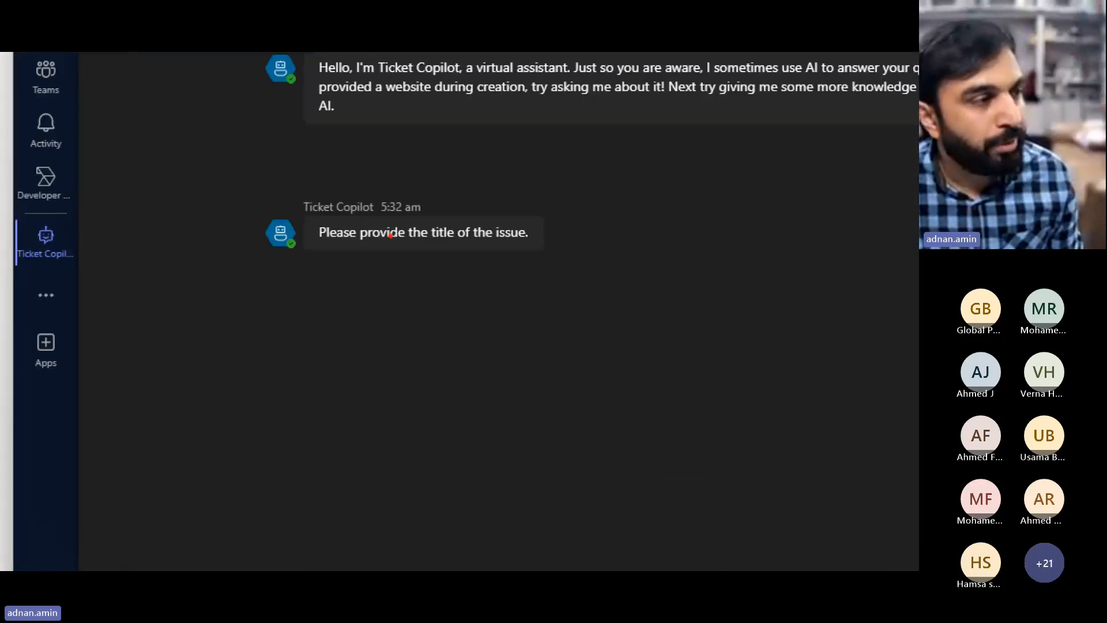
left_click_drag(371, 249, 626, 266)
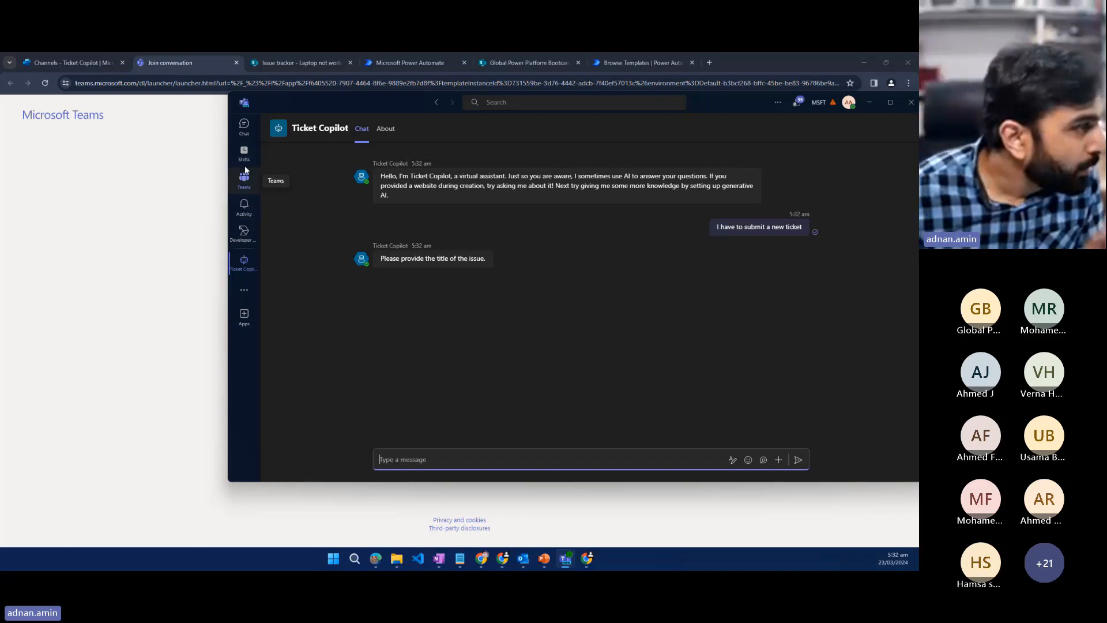
Step: Look over the earlier HR Copilot conversation about job opportunities in a maximised Teams window, and minimise Teams
left_click(137, 124)
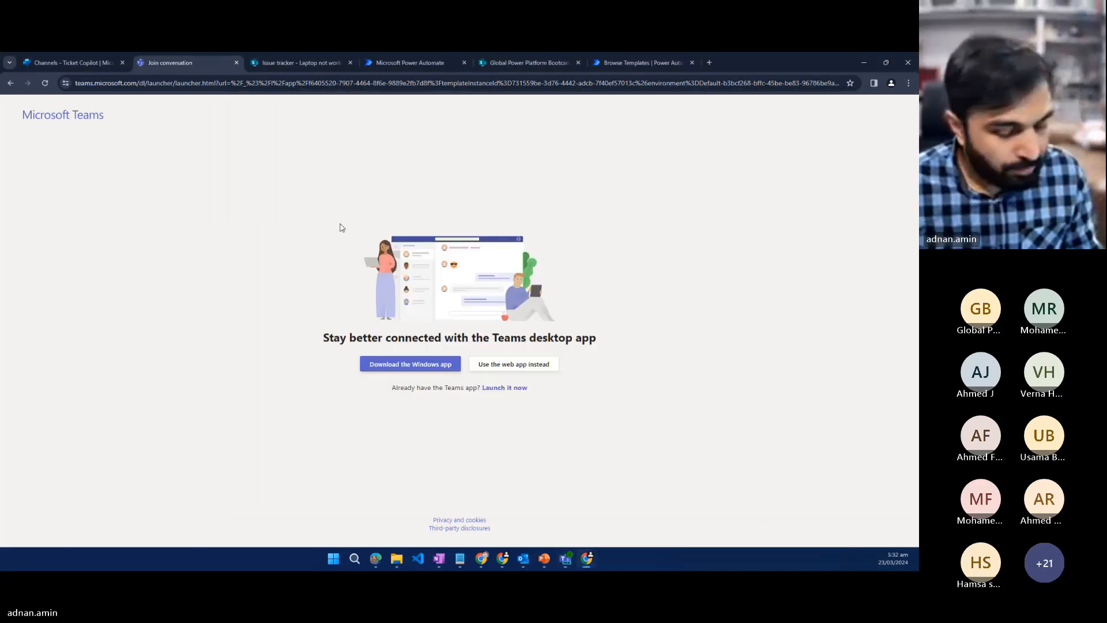
key("alt+Tab")
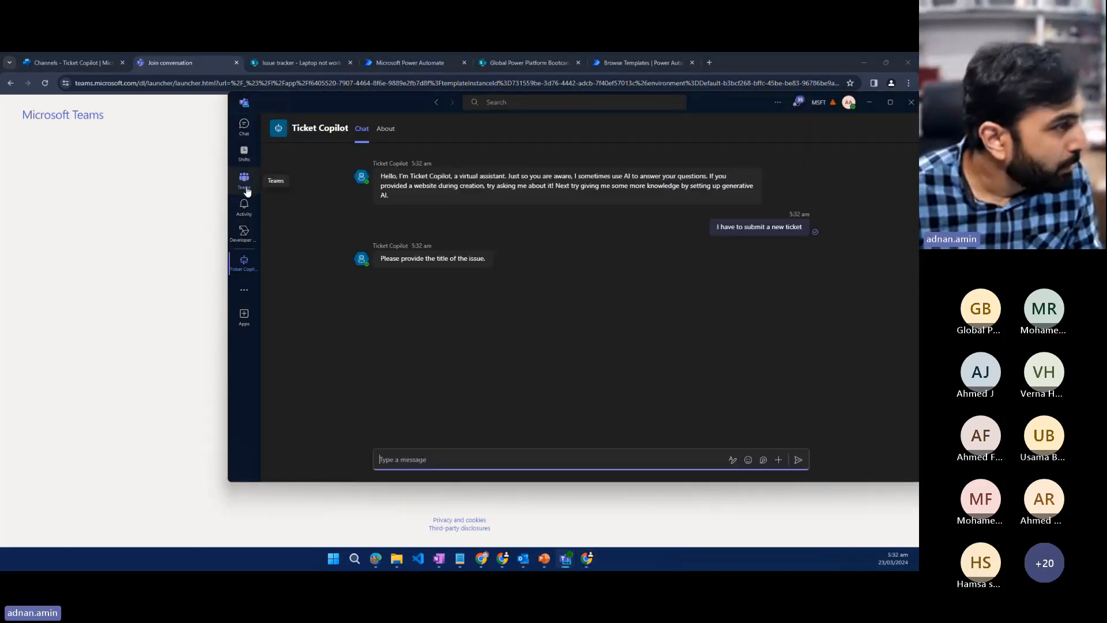
left_click(244, 126)
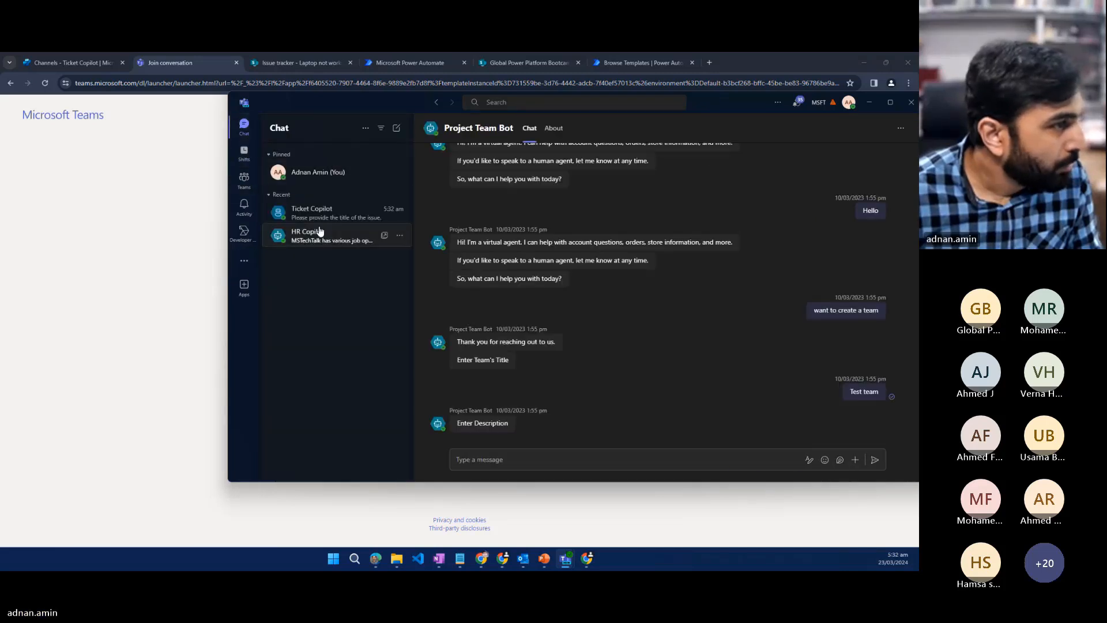
left_click(316, 237)
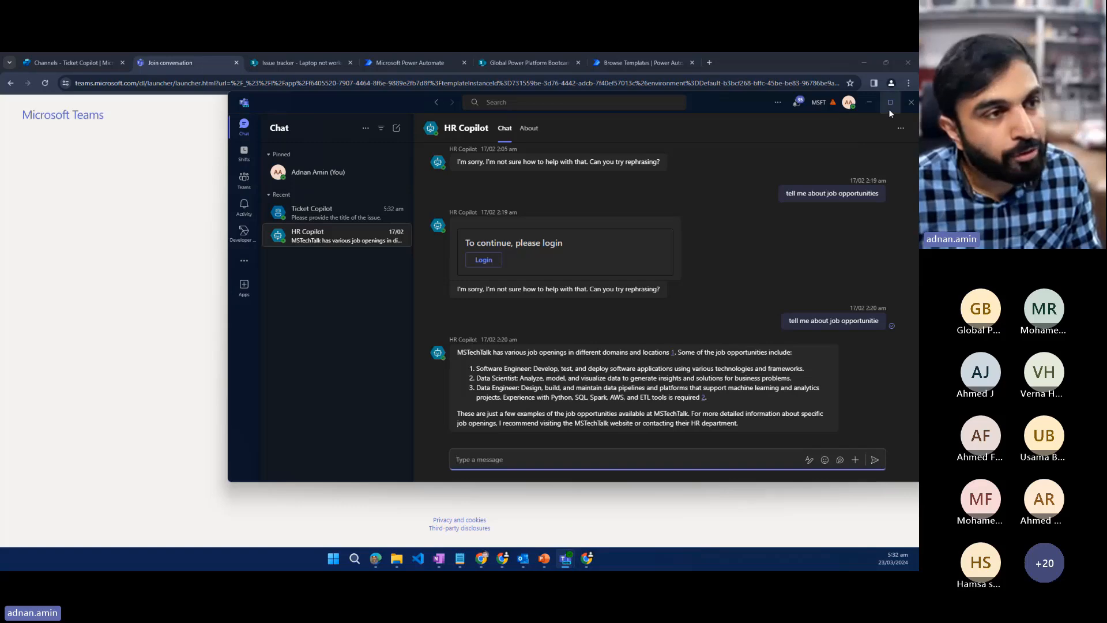
left_click(889, 104)
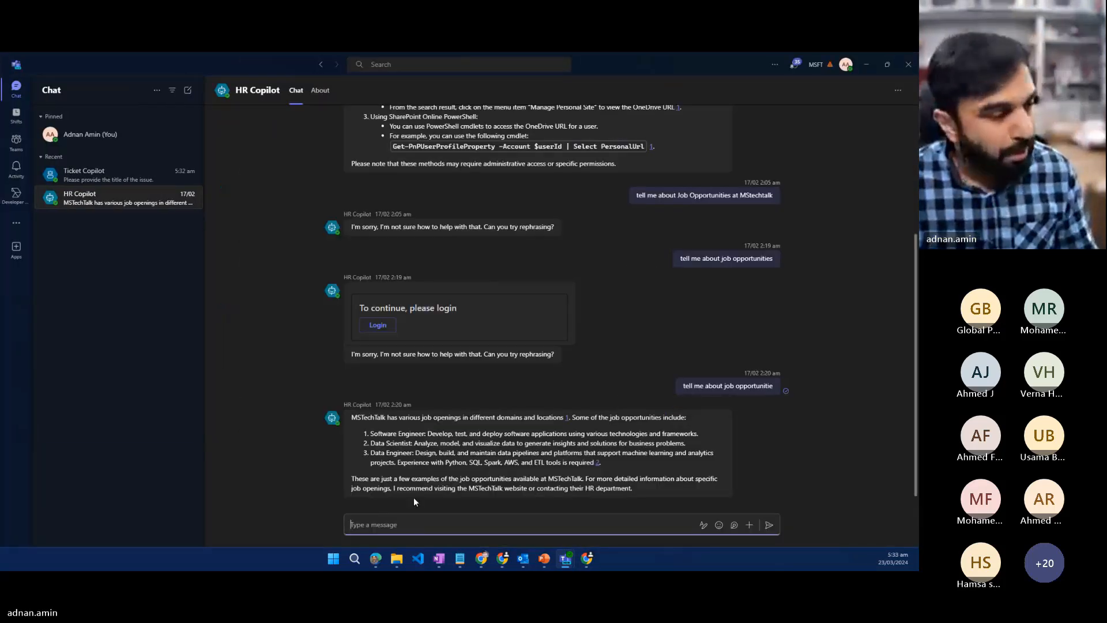
left_click(413, 518)
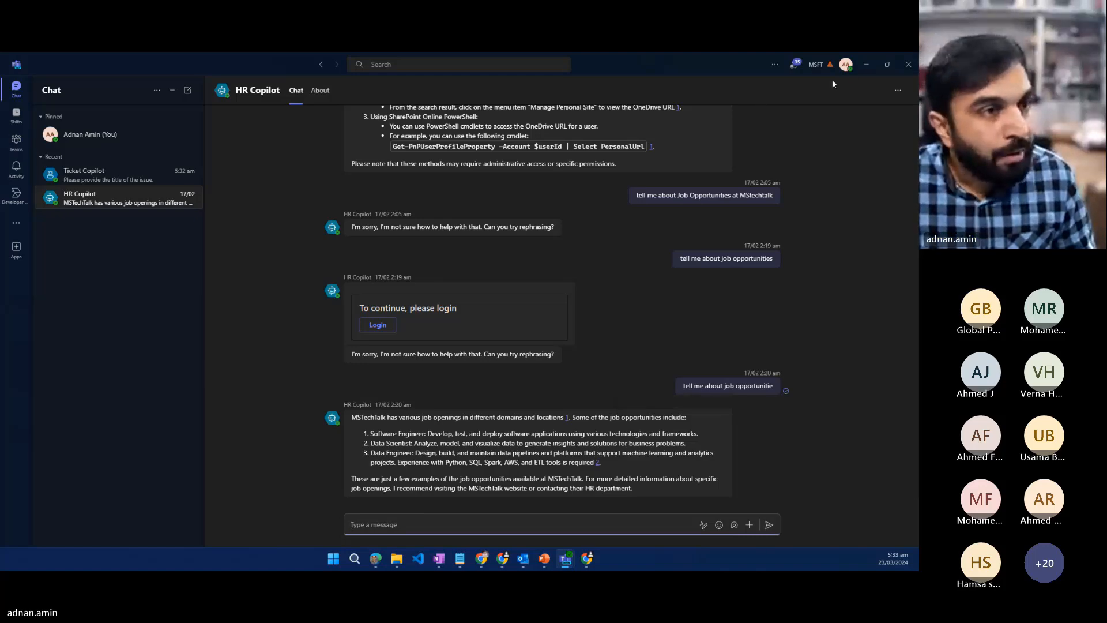
left_click(865, 64)
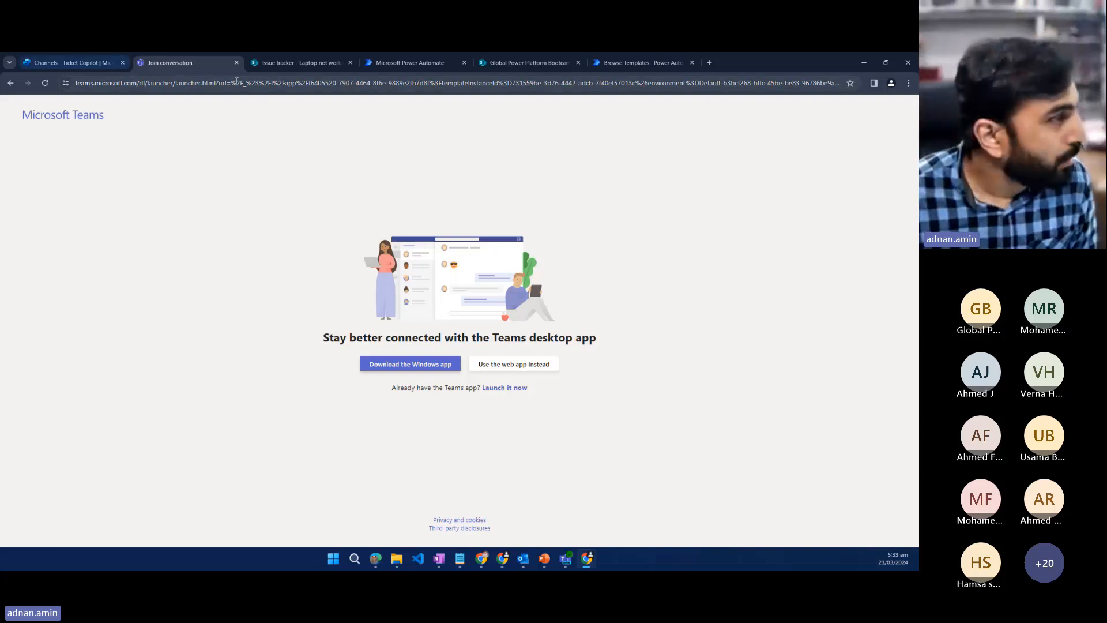
Step: Return to Copilot Studio, close Ticket Copilot's Microsoft Teams channel details, and open HR Copilot from the copilots list
left_click(89, 63)
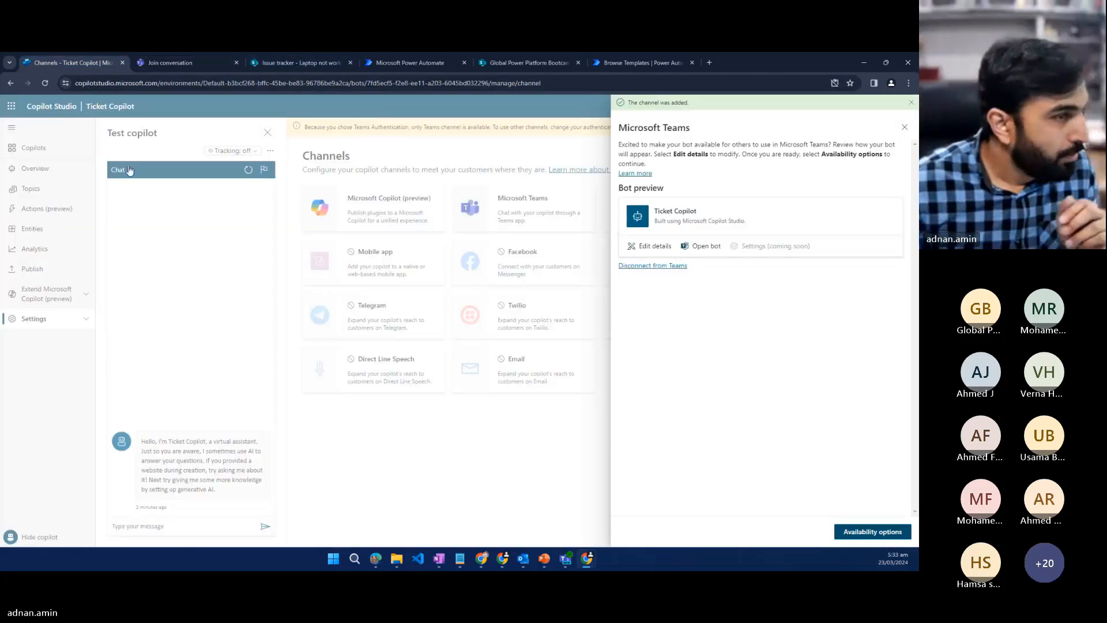
left_click(904, 126)
left_click(233, 273)
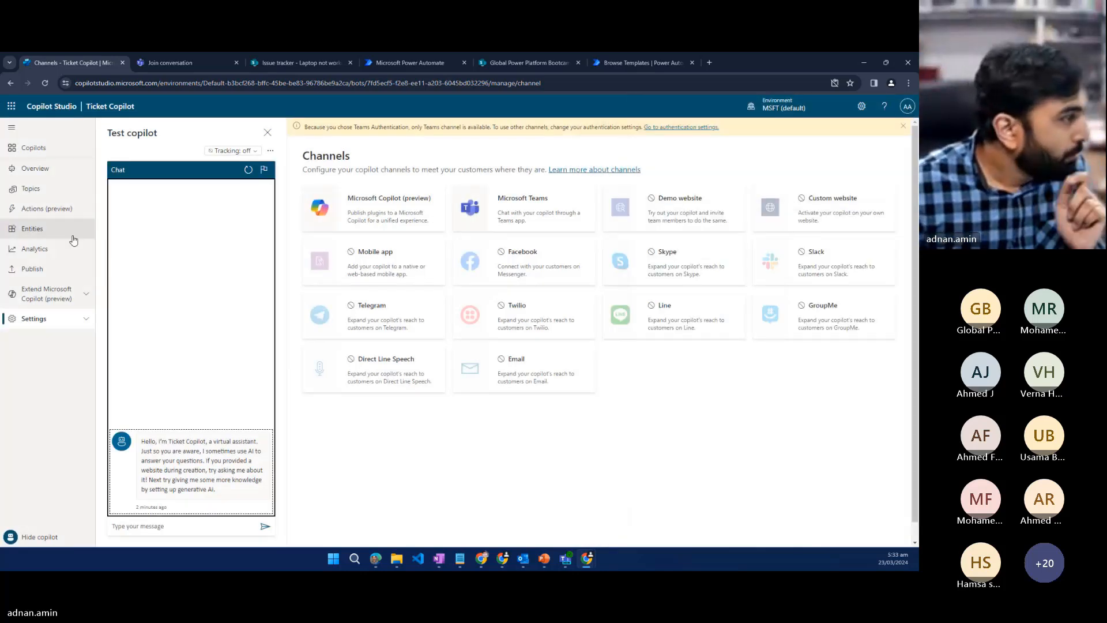
left_click(26, 151)
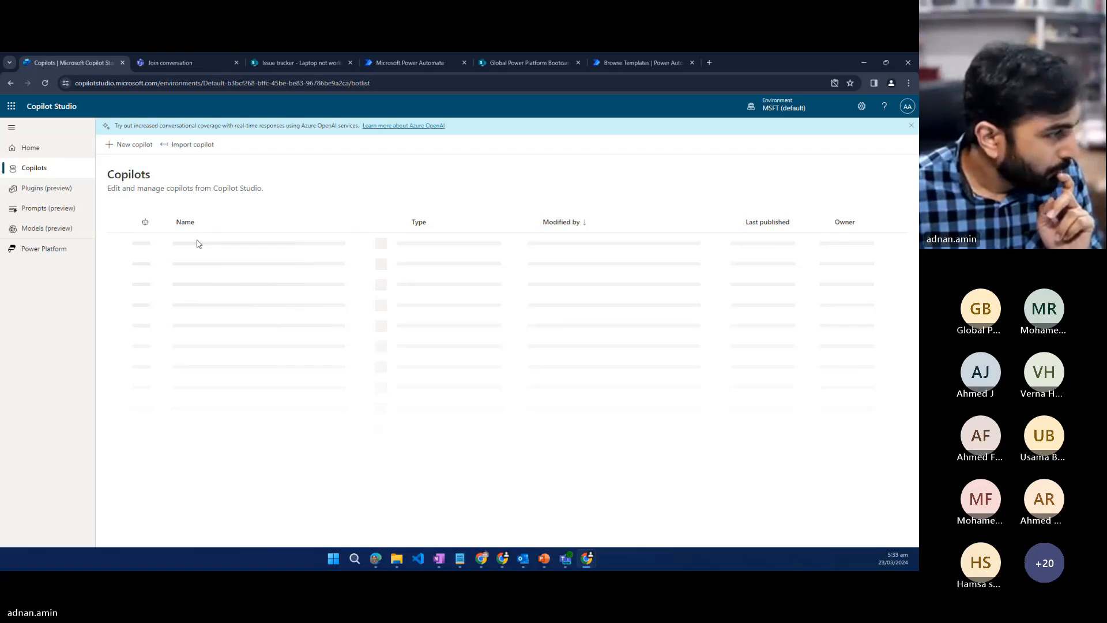
left_click(210, 274)
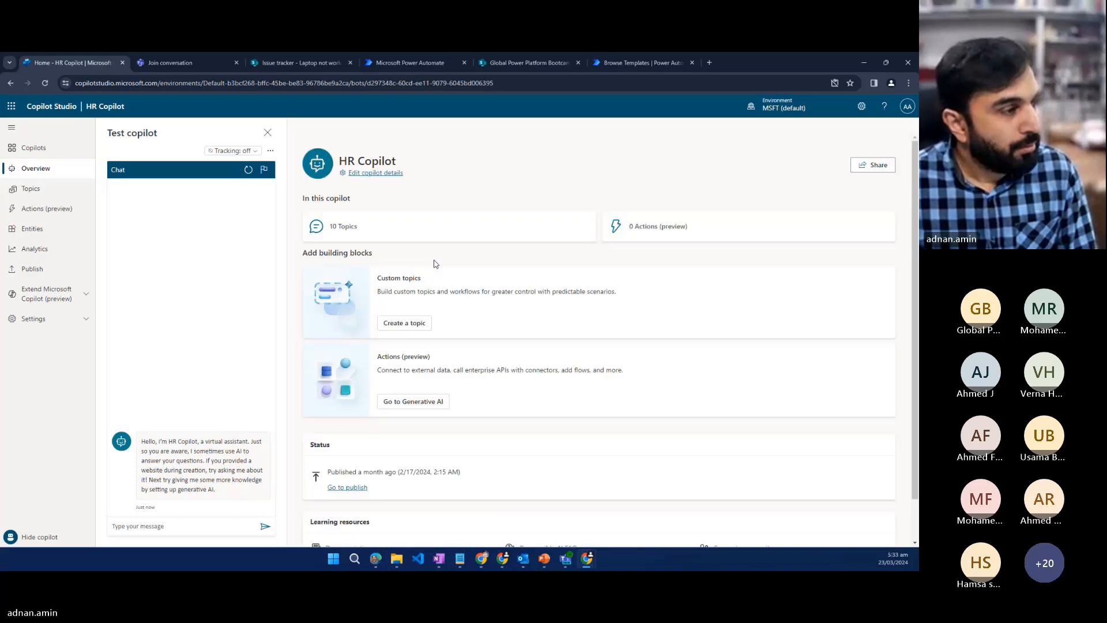
Step: Review the public website and SharePoint sources in HR Copilot's Generative AI settings
left_click(34, 319)
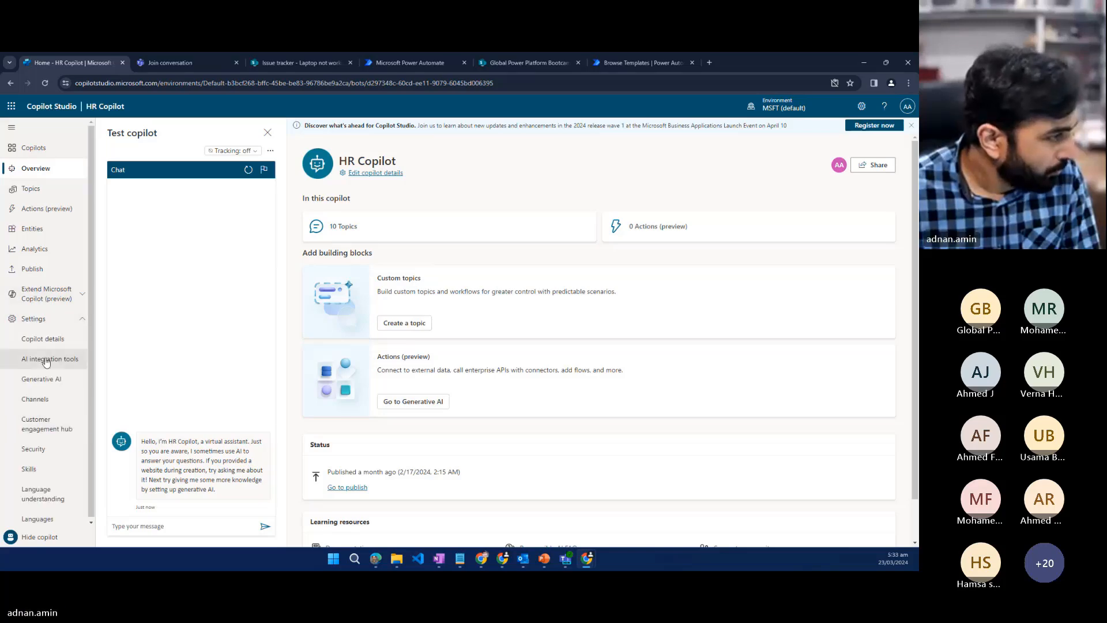
left_click(50, 382)
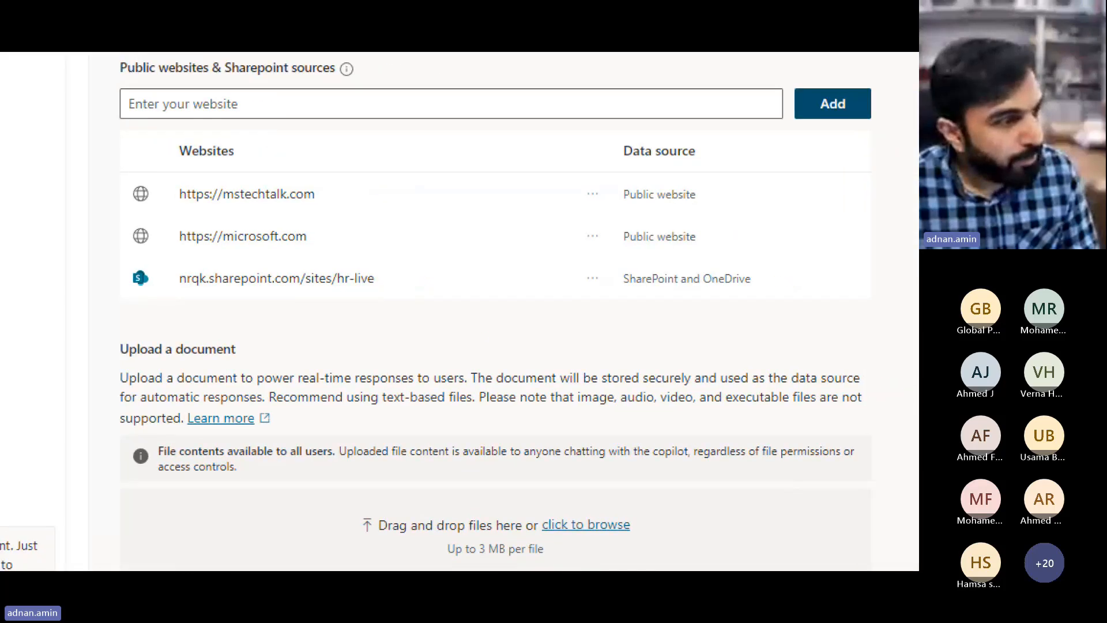
left_click_drag(178, 299, 383, 301)
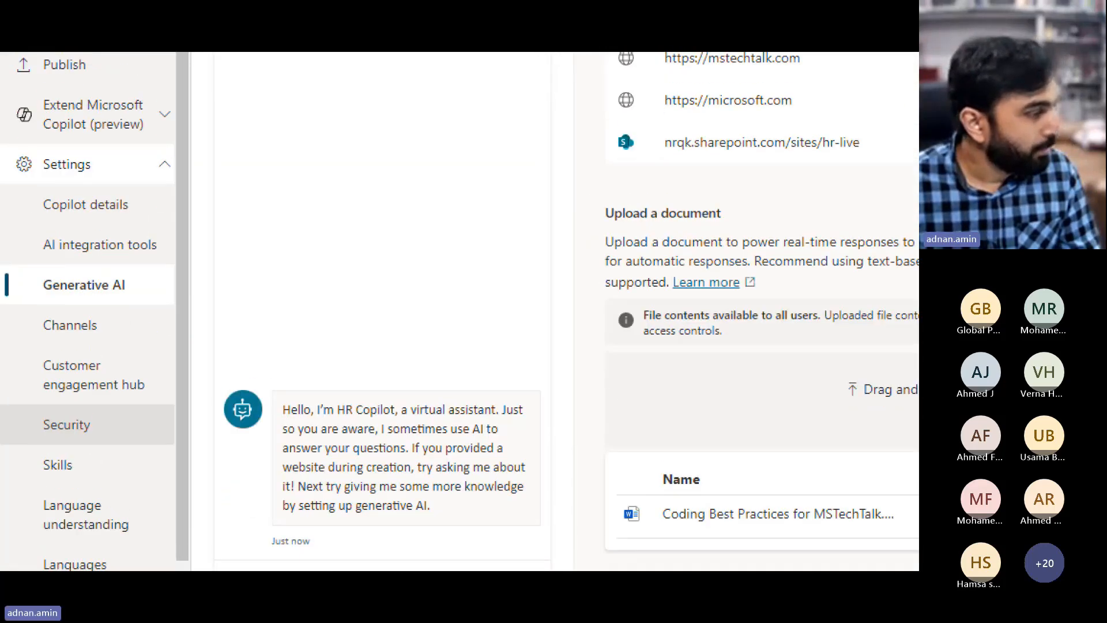
Step: Examine HR Copilot's Authentication security settings, including the authentication options, client ID and secret fields, and available service providers
left_click(42, 452)
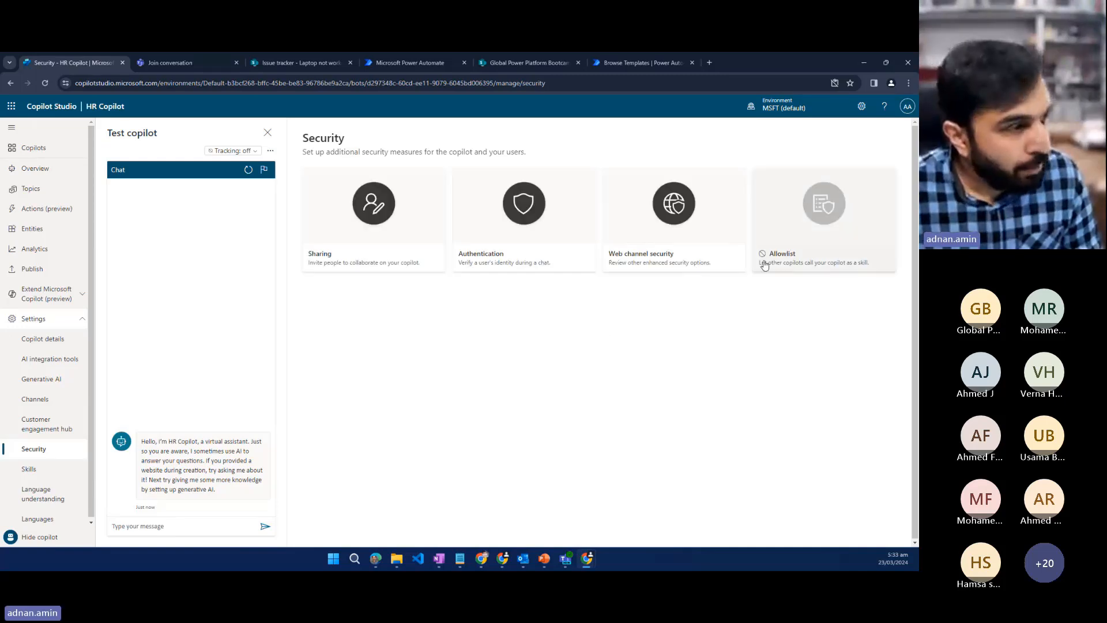
left_click(508, 253)
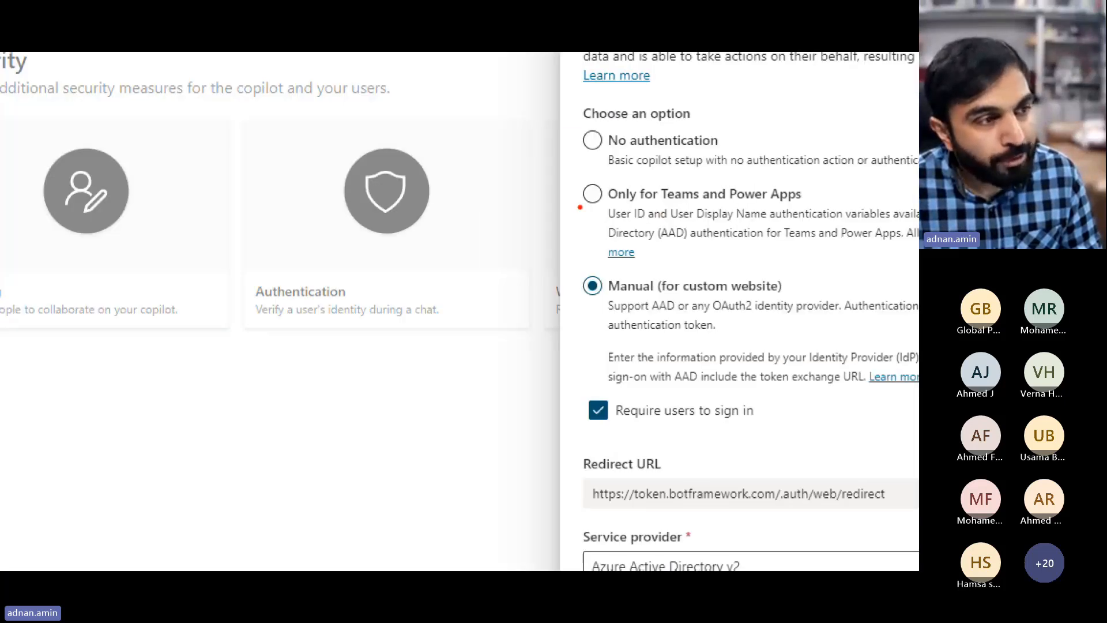
left_click_drag(580, 207, 816, 205)
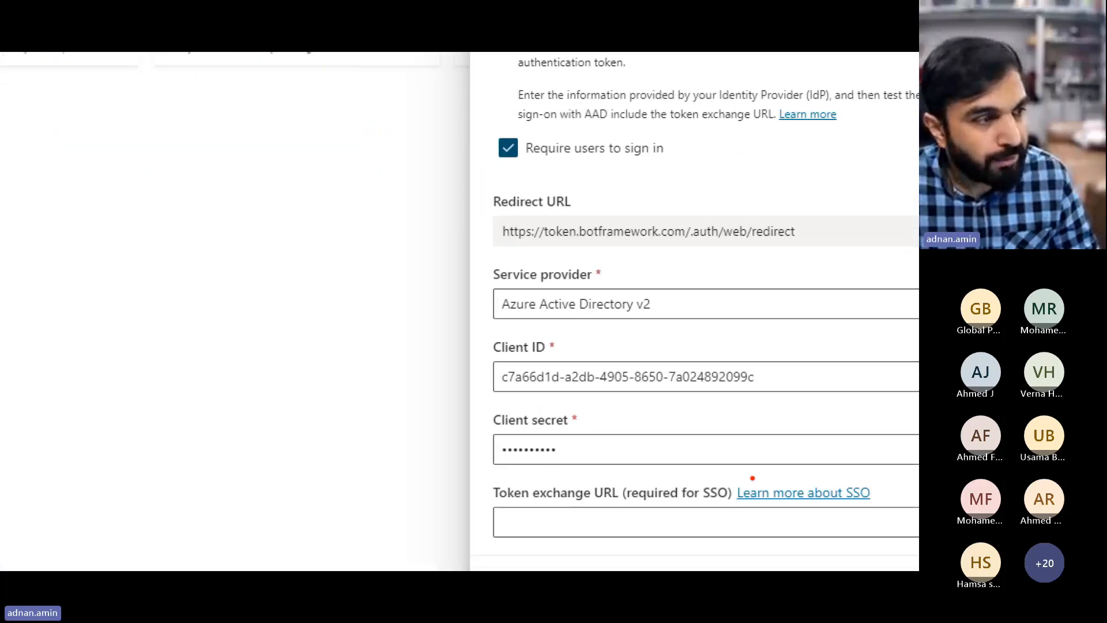
left_click_drag(496, 406, 701, 403)
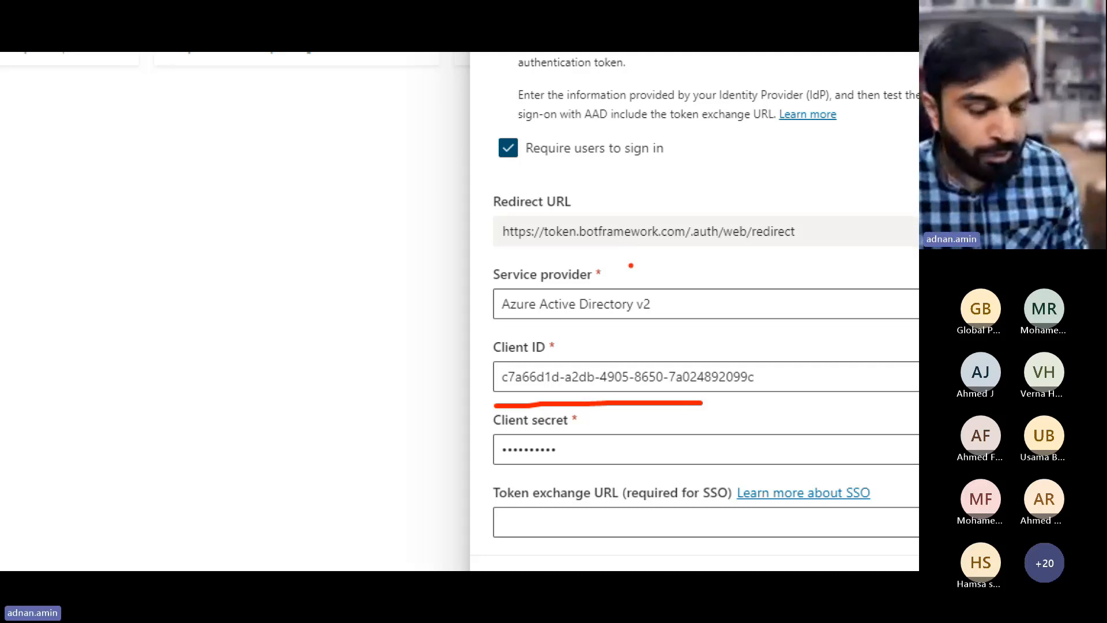
key("Escape")
left_click(641, 390)
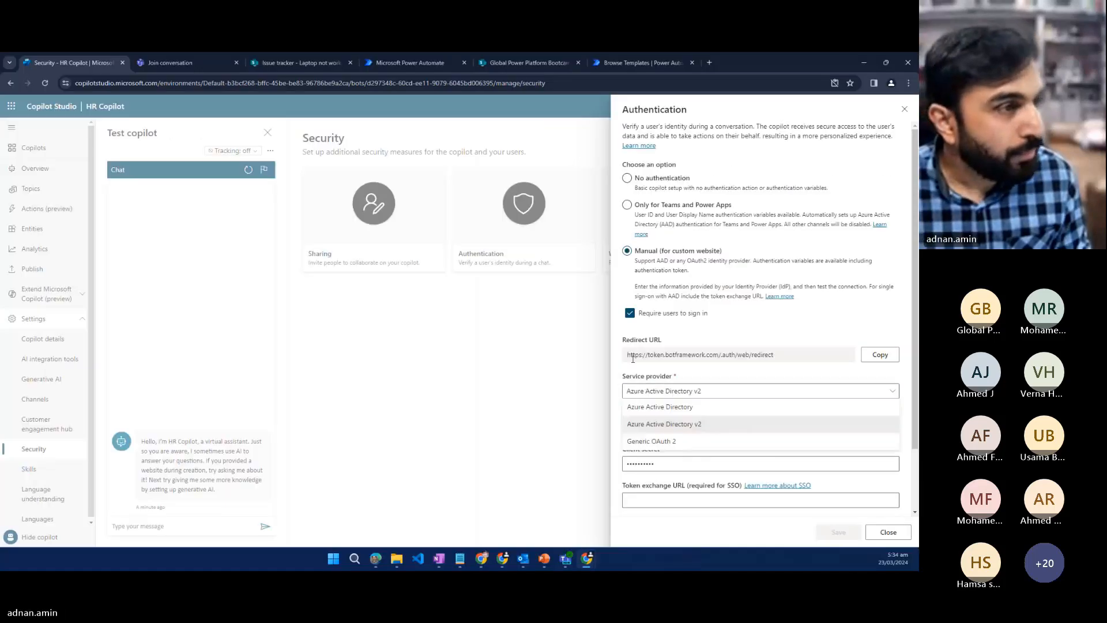
Step: Open portal.azure.com in a new browser tab and go to the App registrations list
left_click(709, 63)
type("portal.az")
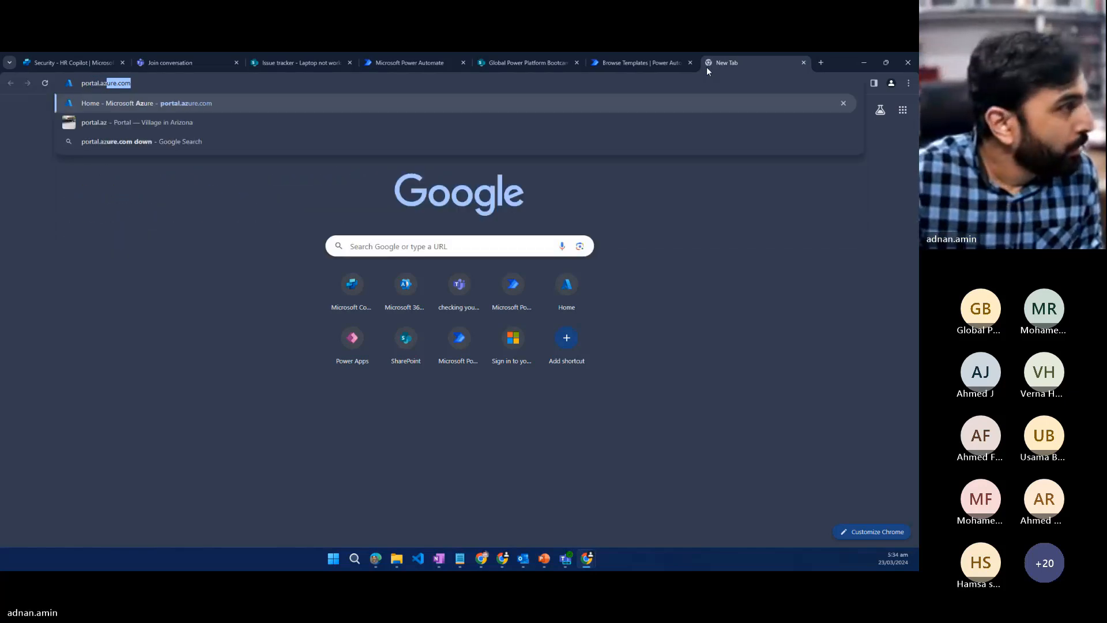
key("Return")
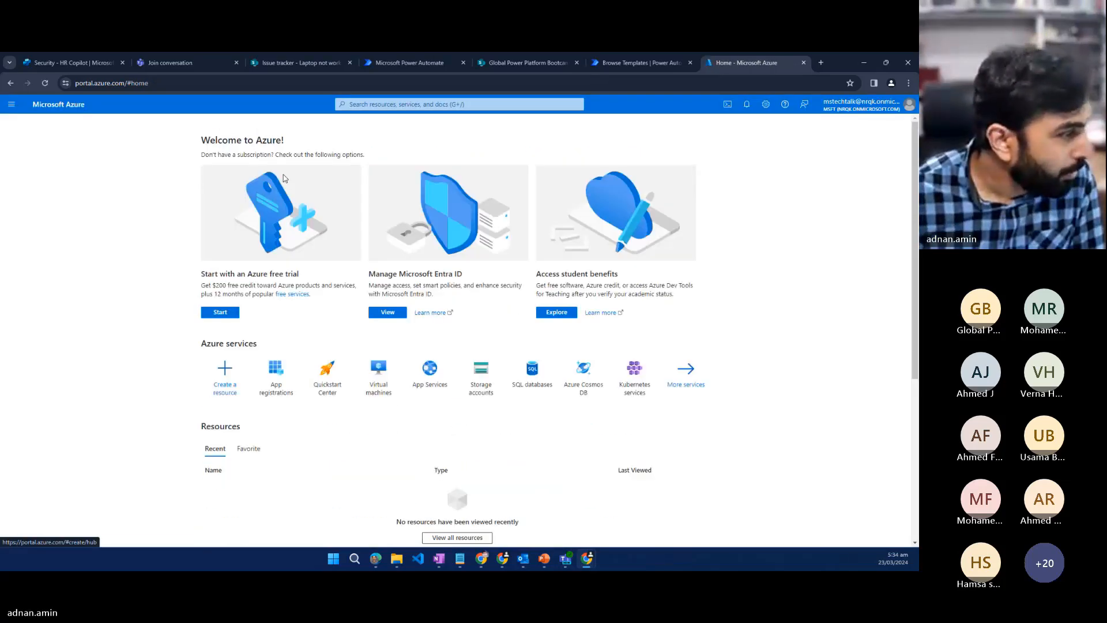
left_click(282, 384)
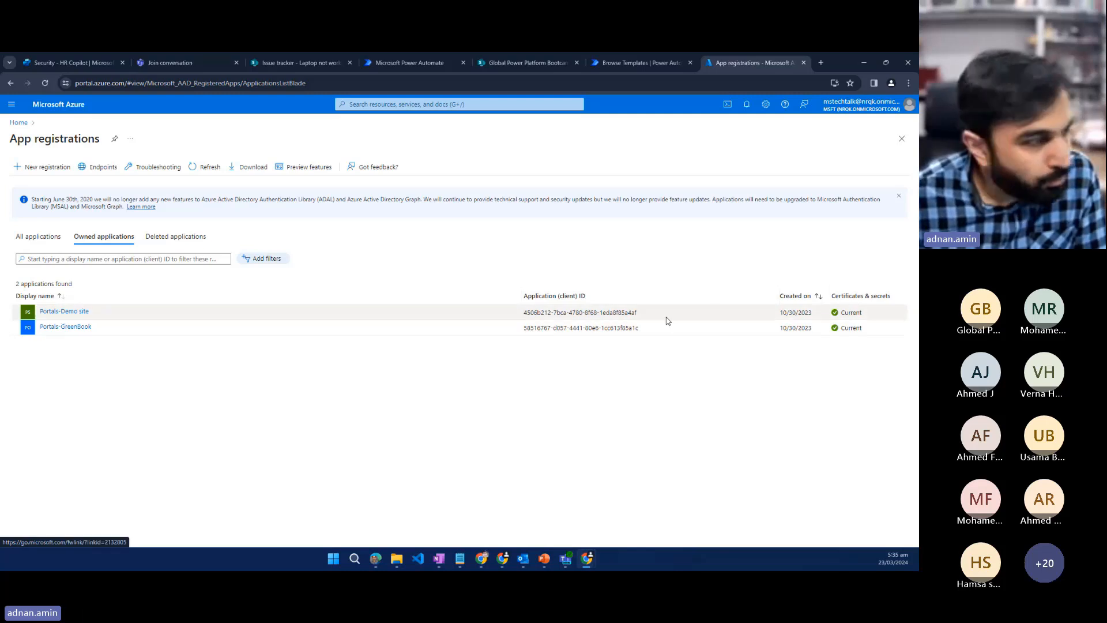
Step: Review the Authentication settings and API permissions of the Portals-Demo site app registration
left_click(85, 315)
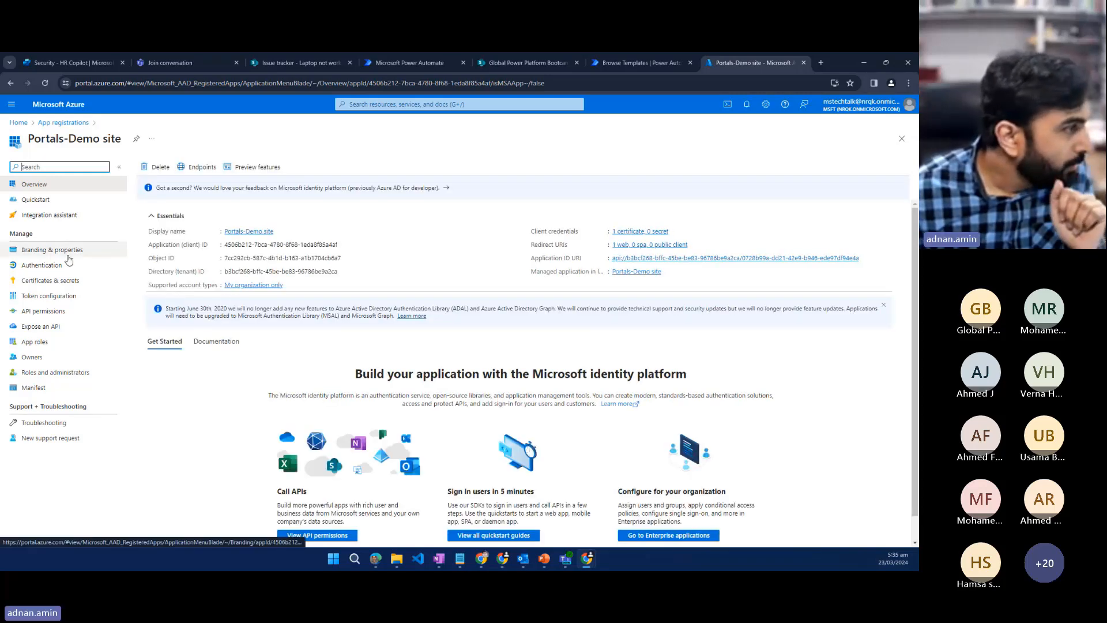
left_click(50, 265)
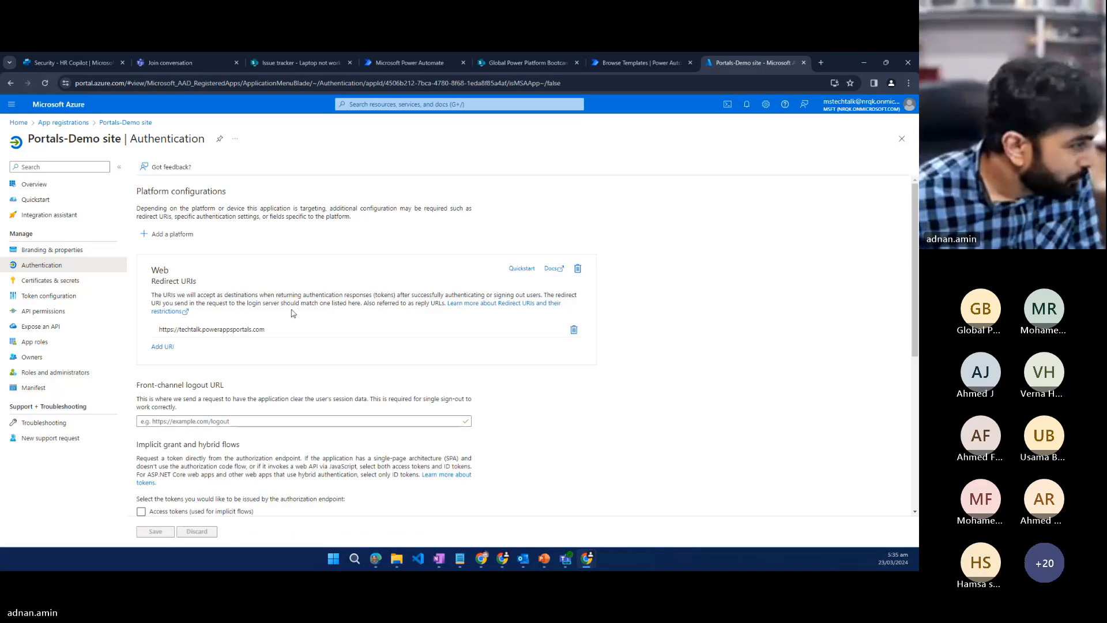
scroll(291, 313, "down", 1)
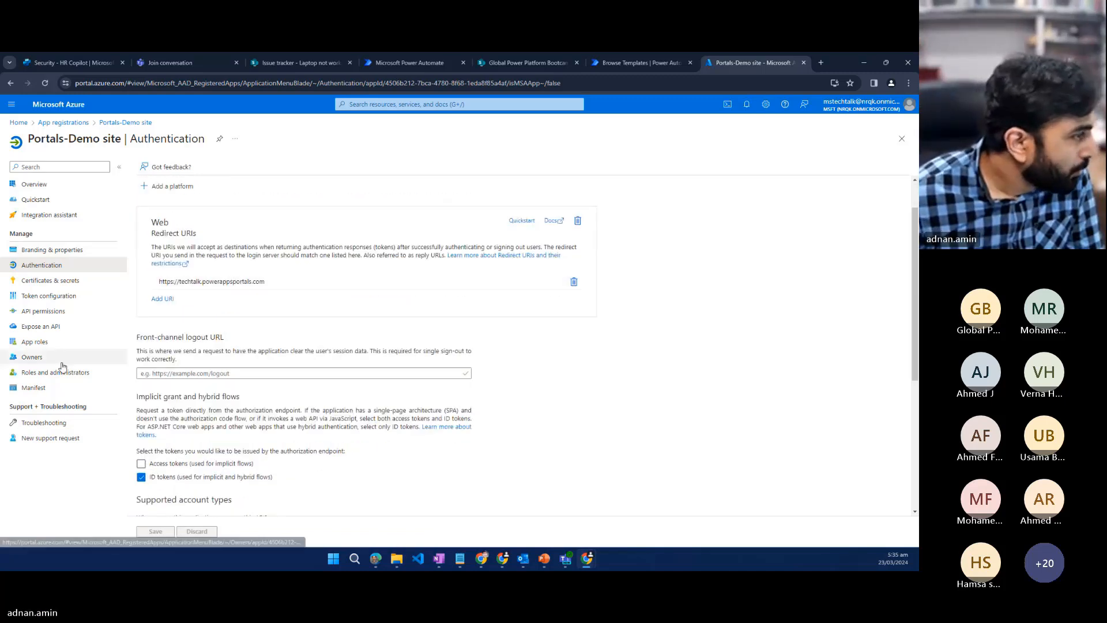
left_click(36, 312)
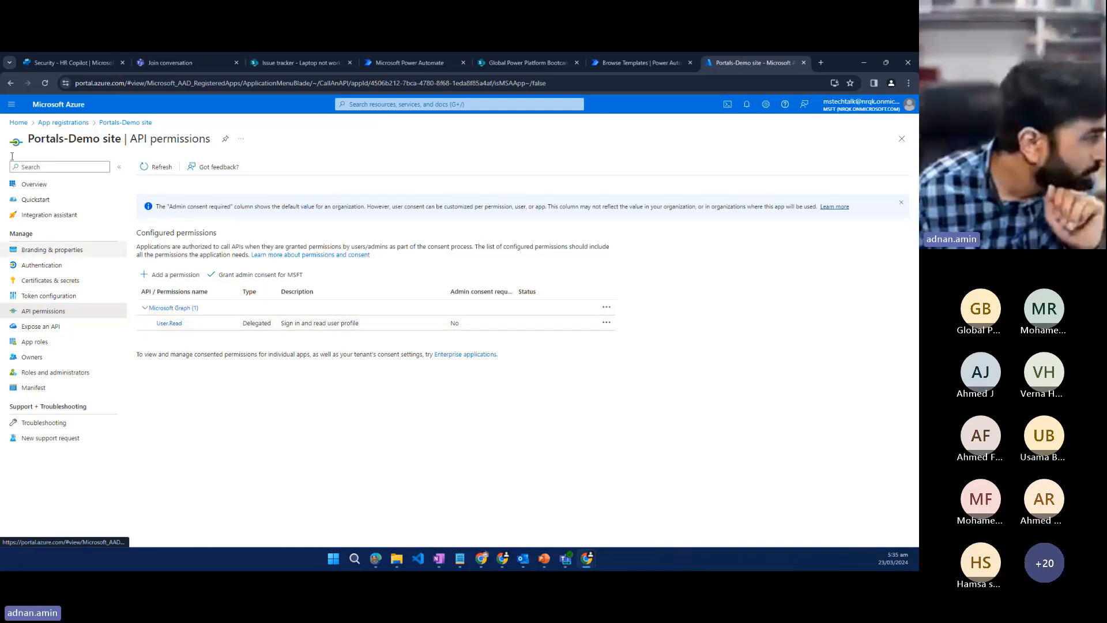
Step: Return to the app registrations list and review the API permissions and Authentication settings of Portals-GreenBook
left_click(10, 83)
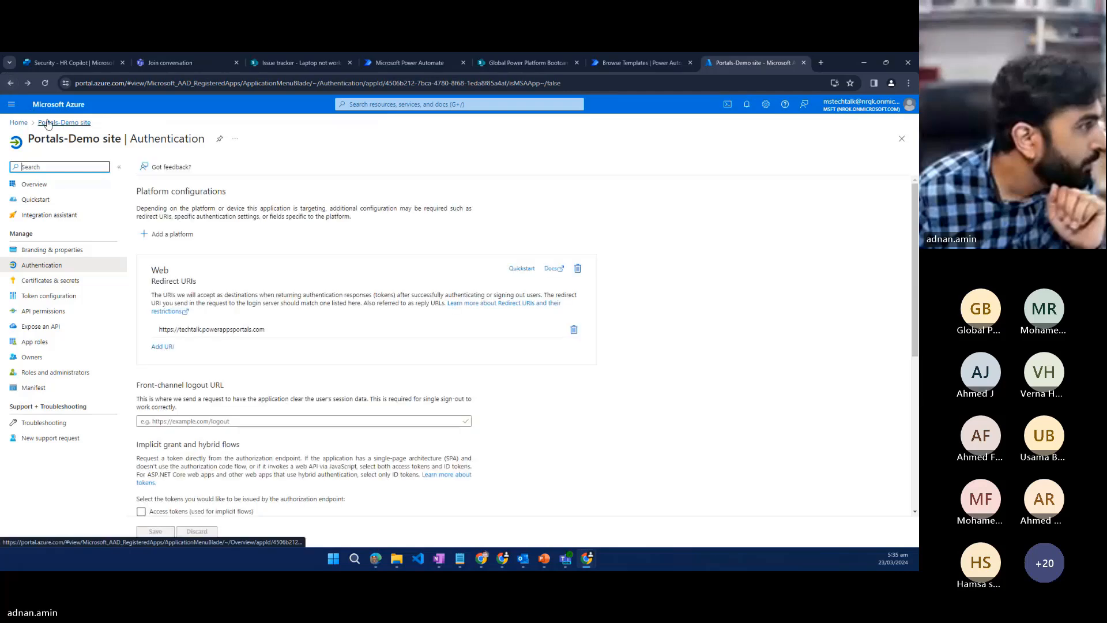
left_click(11, 83)
left_click(11, 83)
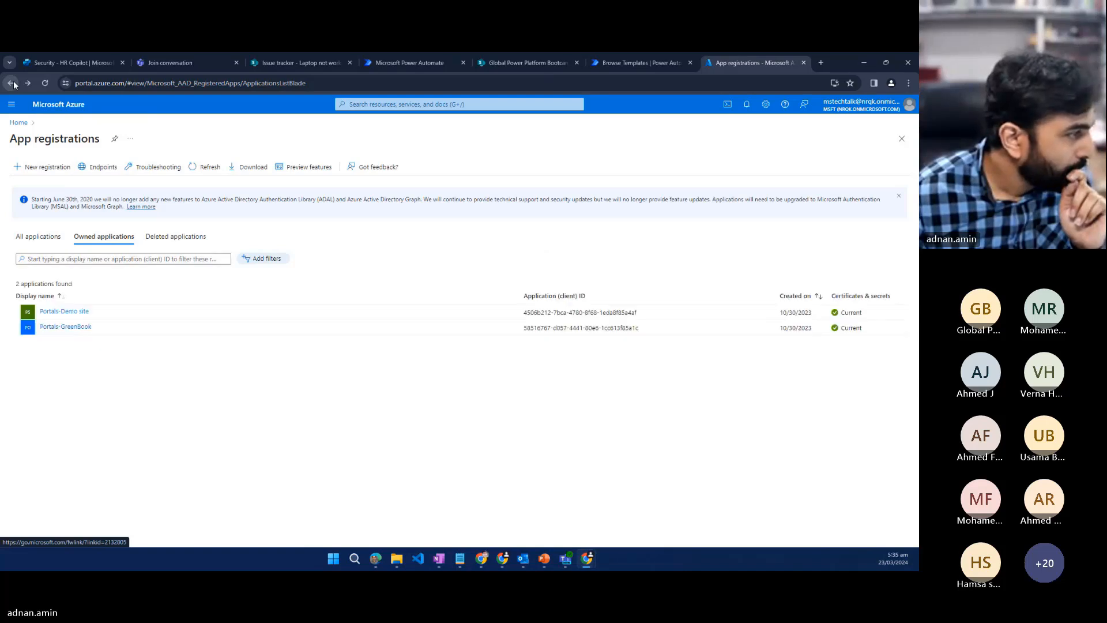
left_click(68, 327)
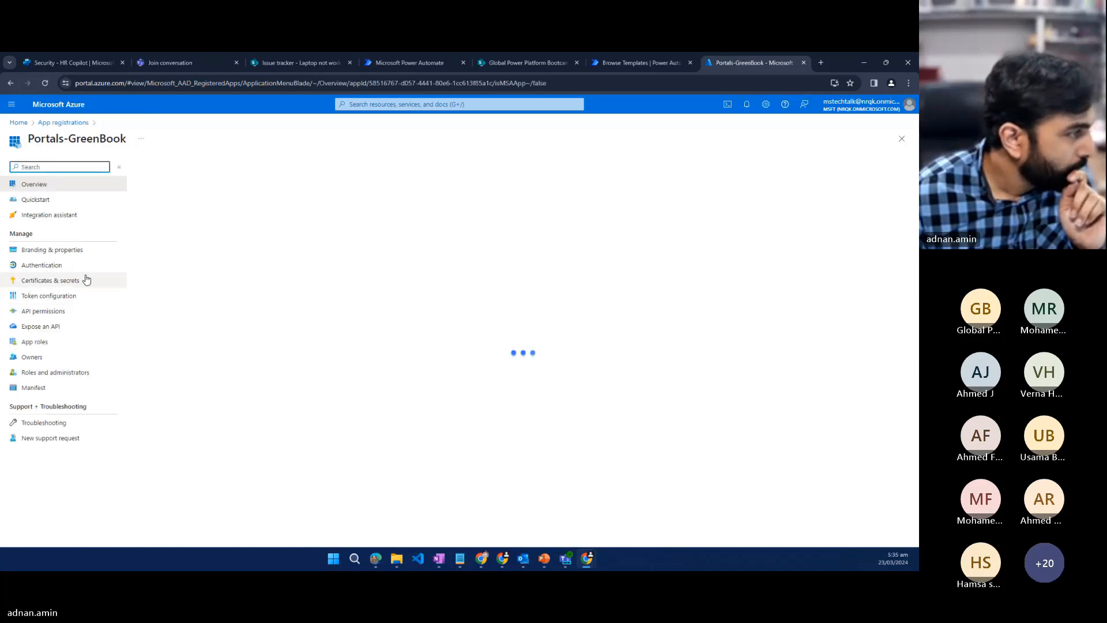
left_click(45, 312)
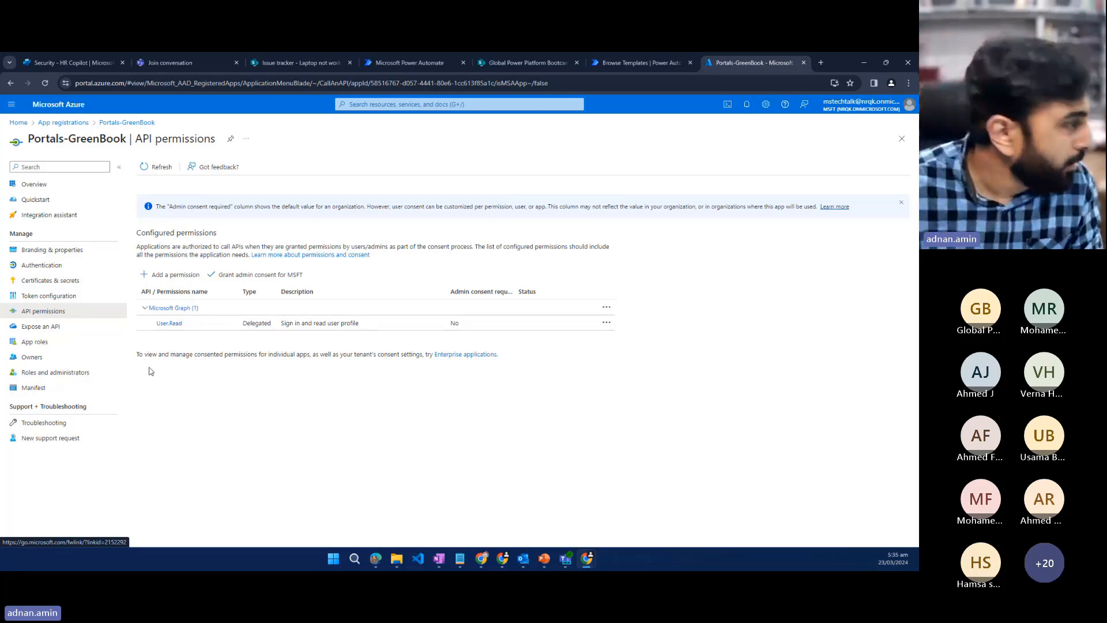
left_click(50, 270)
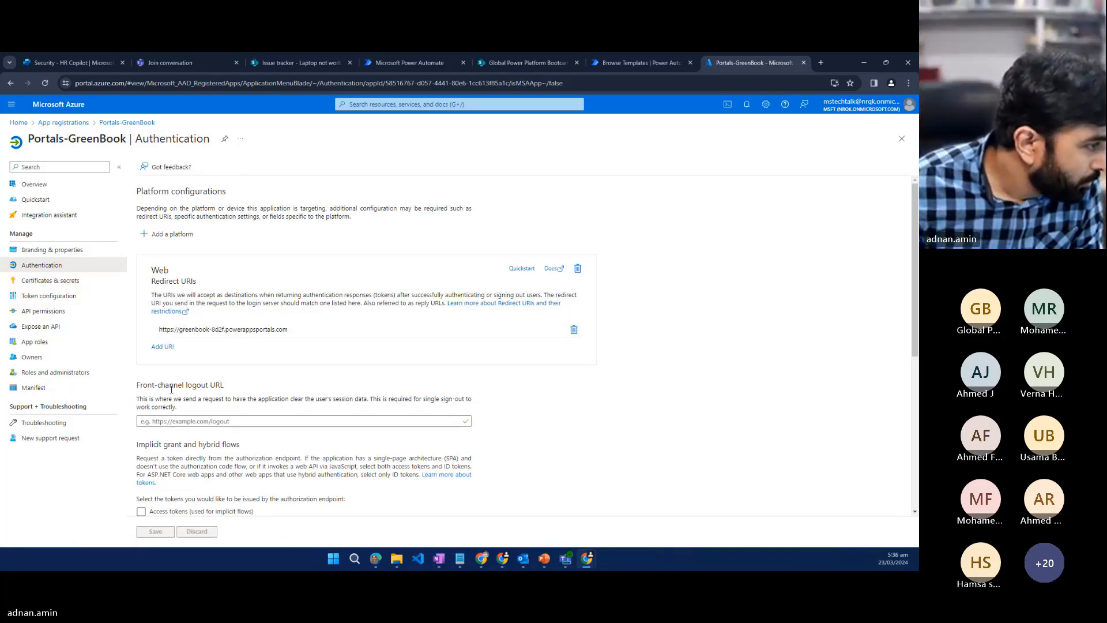
Step: Start adding a Web platform to Portals-GreenBook to show its redirect URI entry
left_click(169, 234)
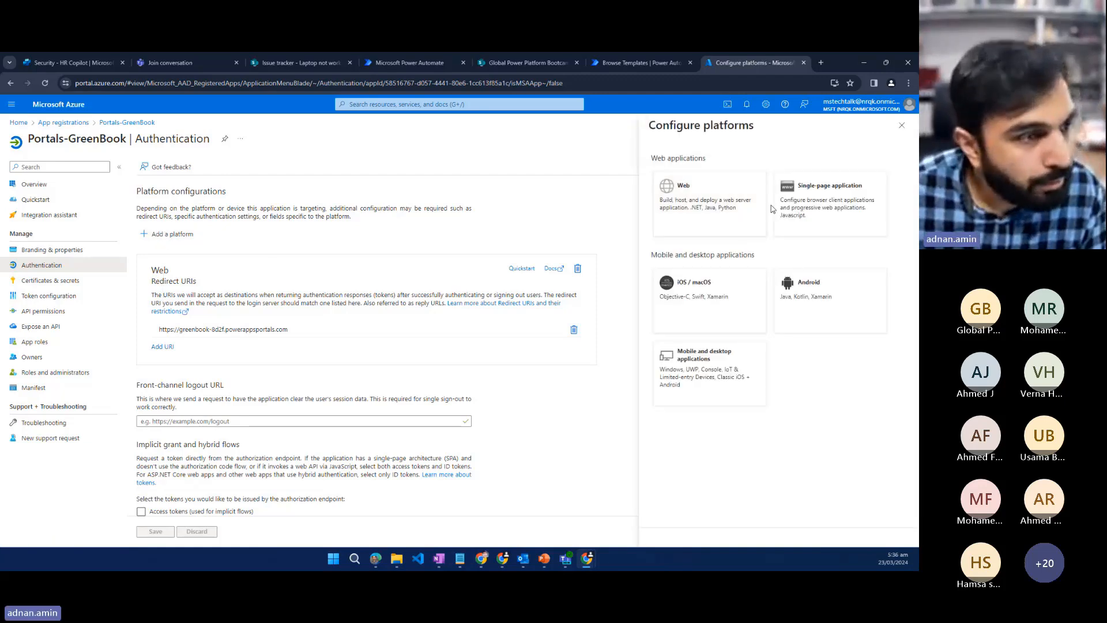
left_click(707, 215)
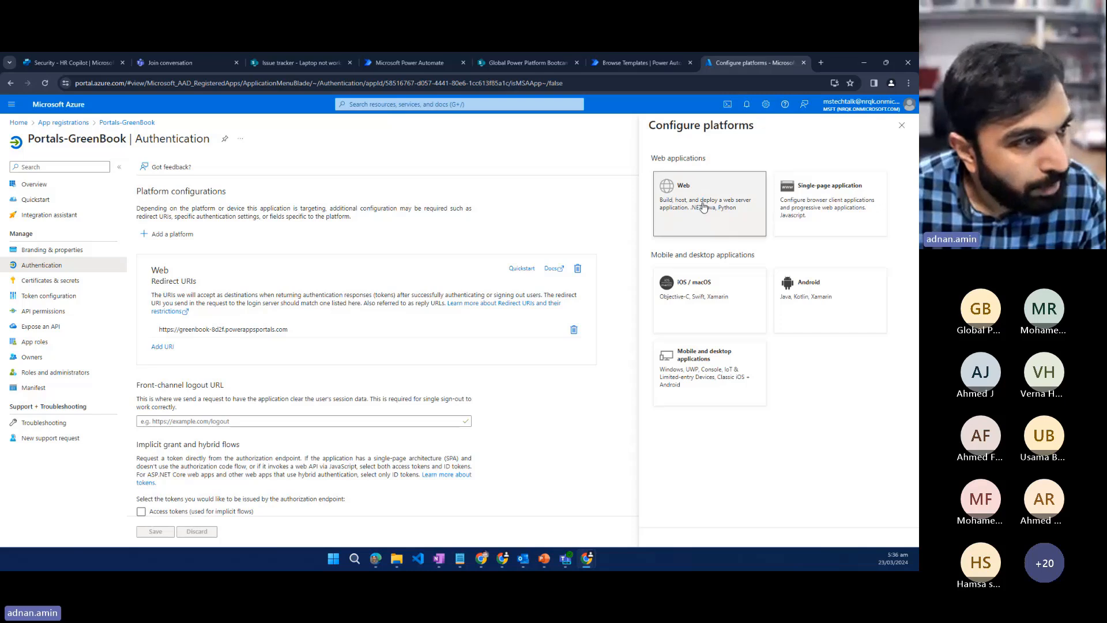
left_click(706, 231)
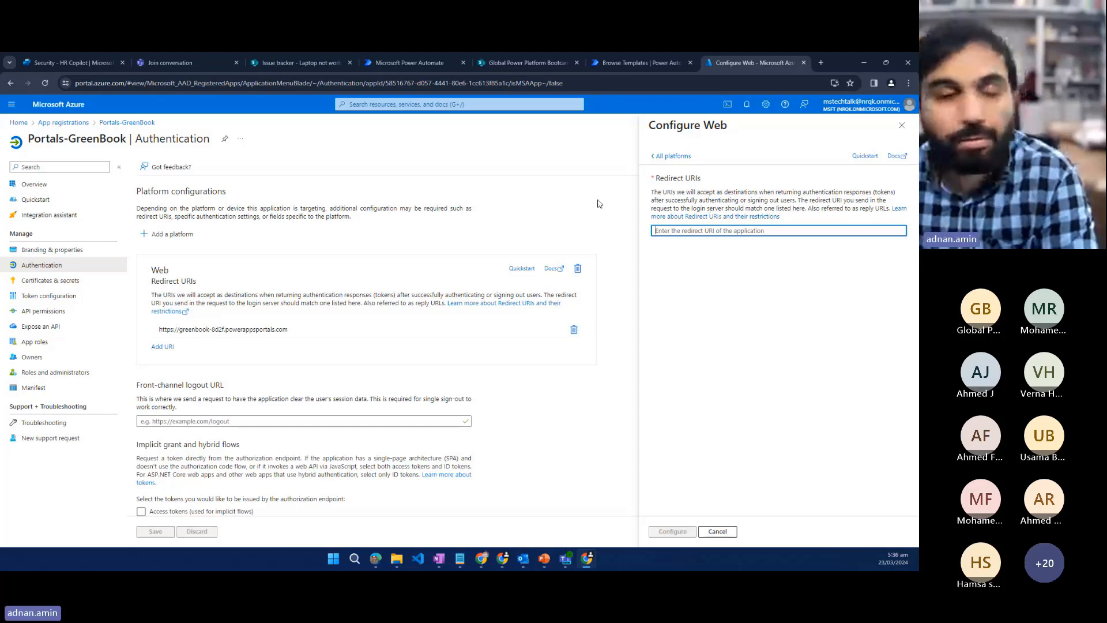
Step: Switch to HR Copilot's Authentication settings in Copilot Studio and select the whole Redirect URL
left_click(87, 65)
scroll(723, 490, "down", 2)
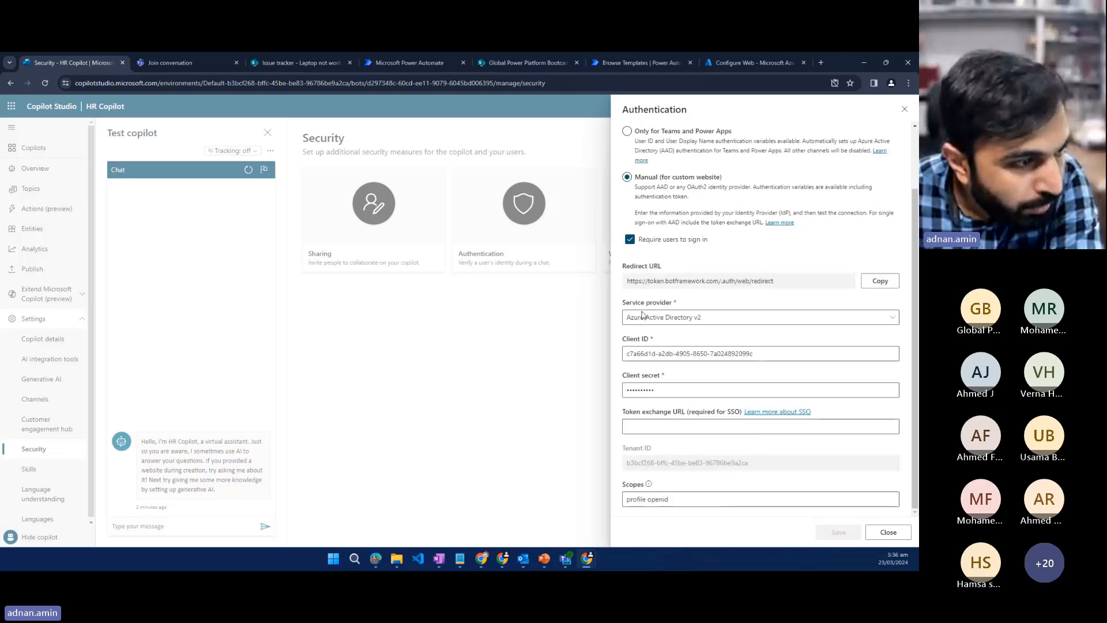
left_click_drag(627, 282, 779, 282)
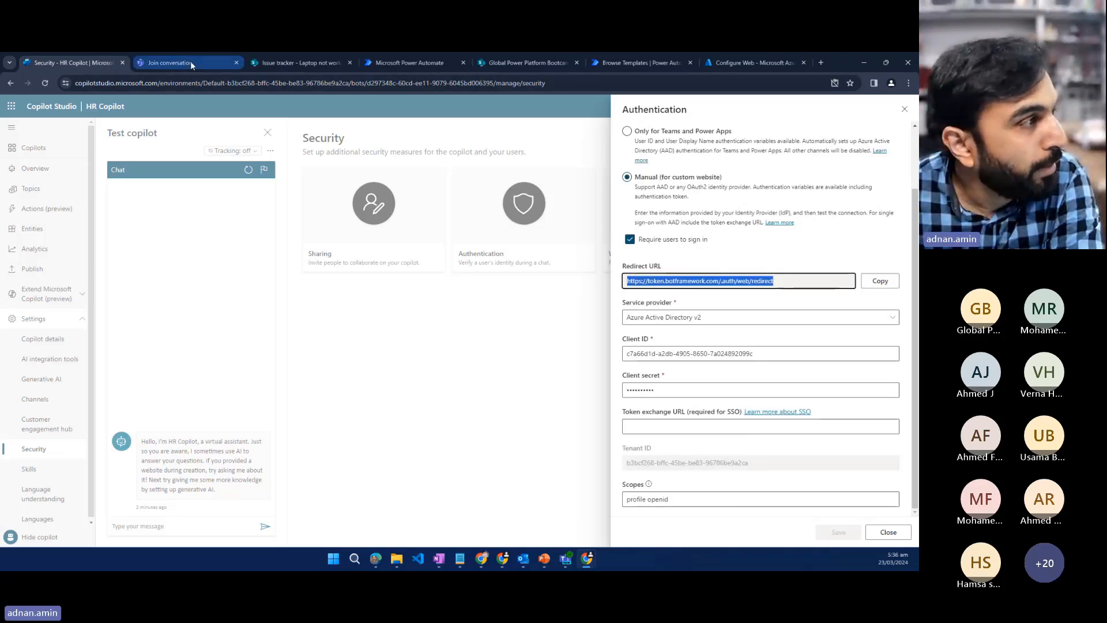
Step: Return to the Portals-GreenBook registration in Azure and close the Web platform configuration without adding a URI
left_click(265, 63)
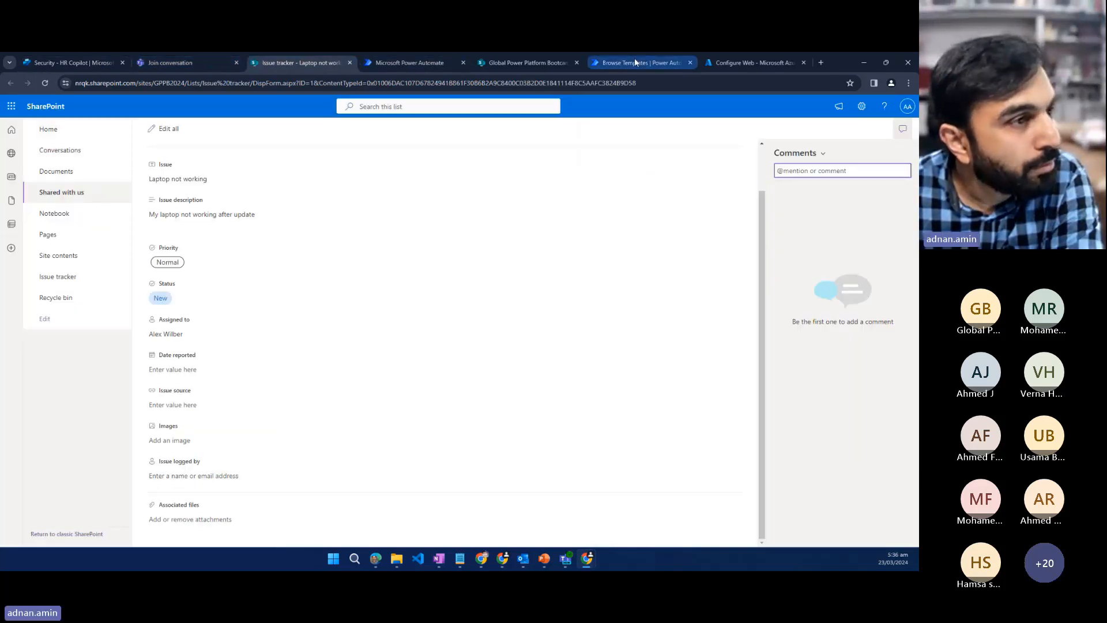
left_click(718, 62)
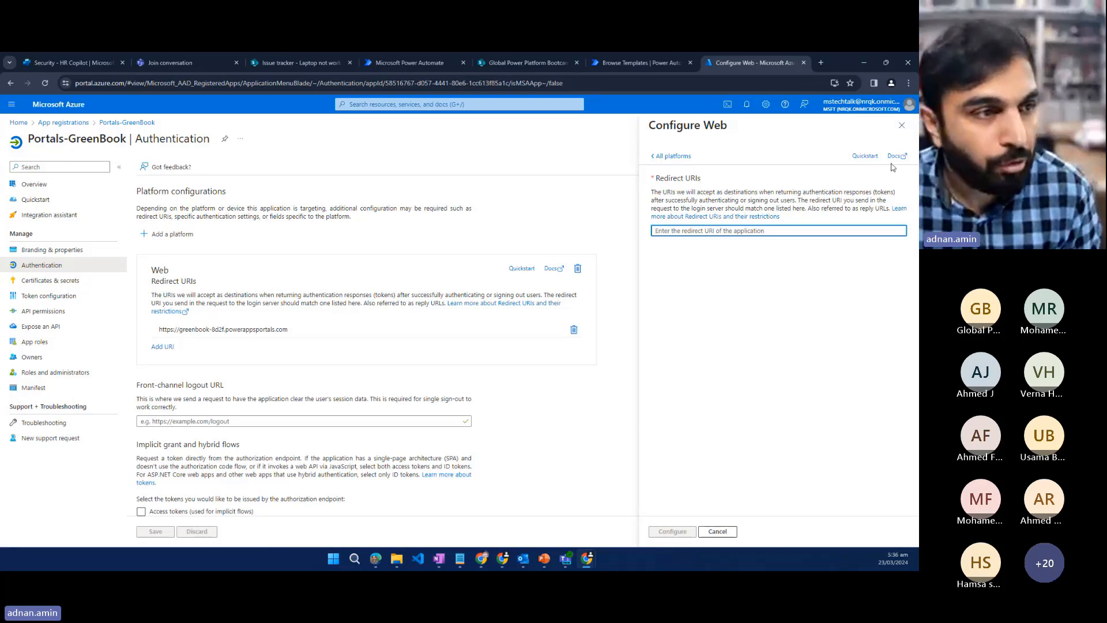
left_click(901, 127)
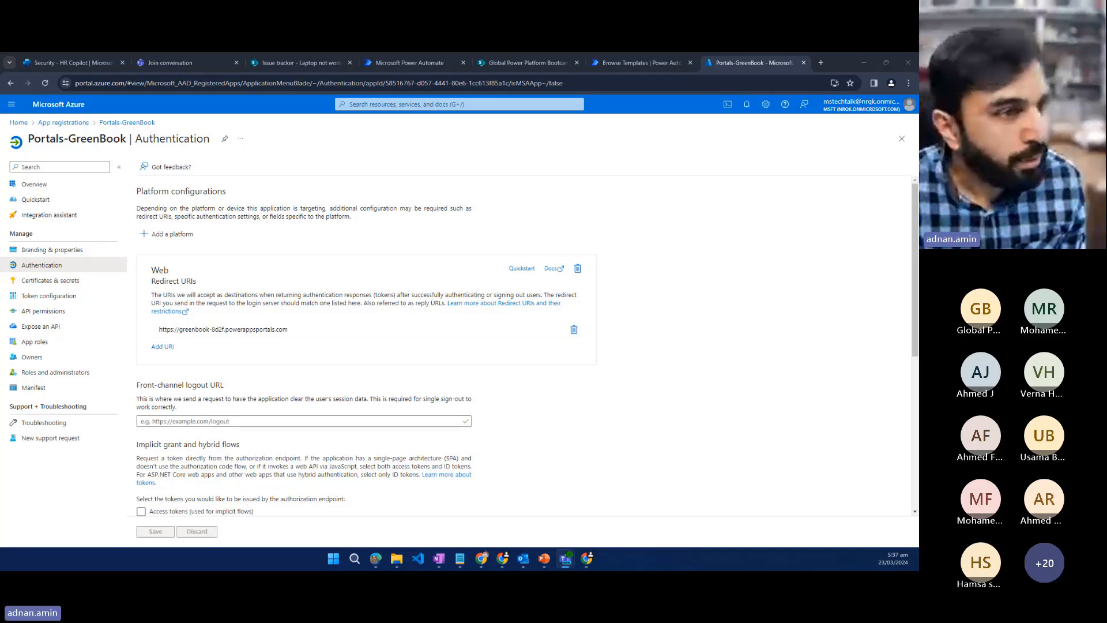
Step: Open developer.microsoft.com in a new browser tab
left_click(819, 63)
left_click(173, 83)
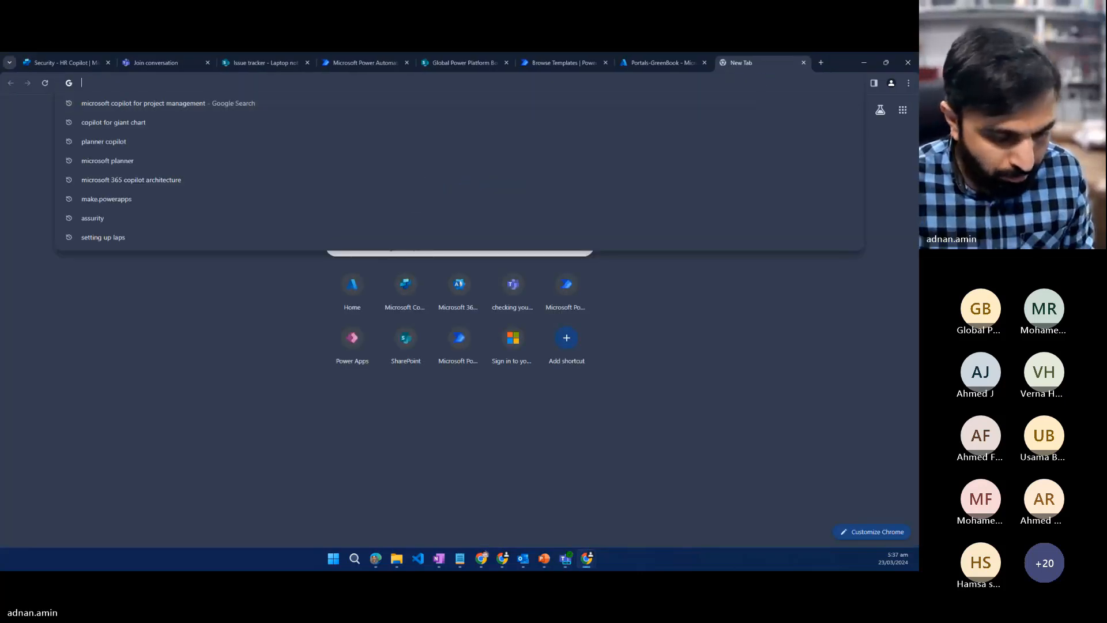
type("developer")
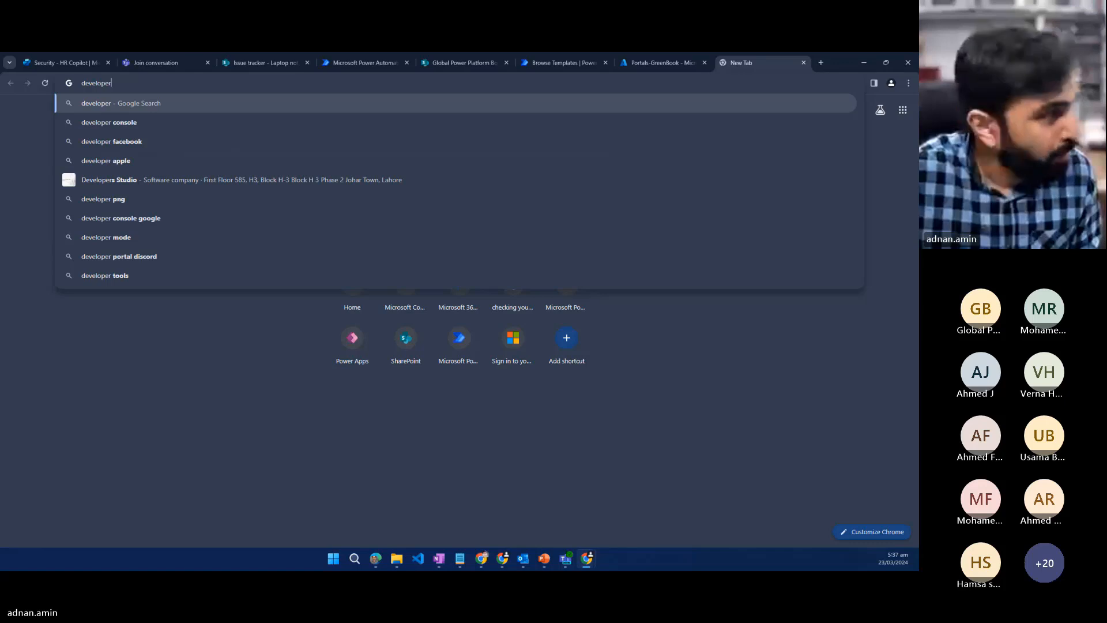
type(".microsoft.com")
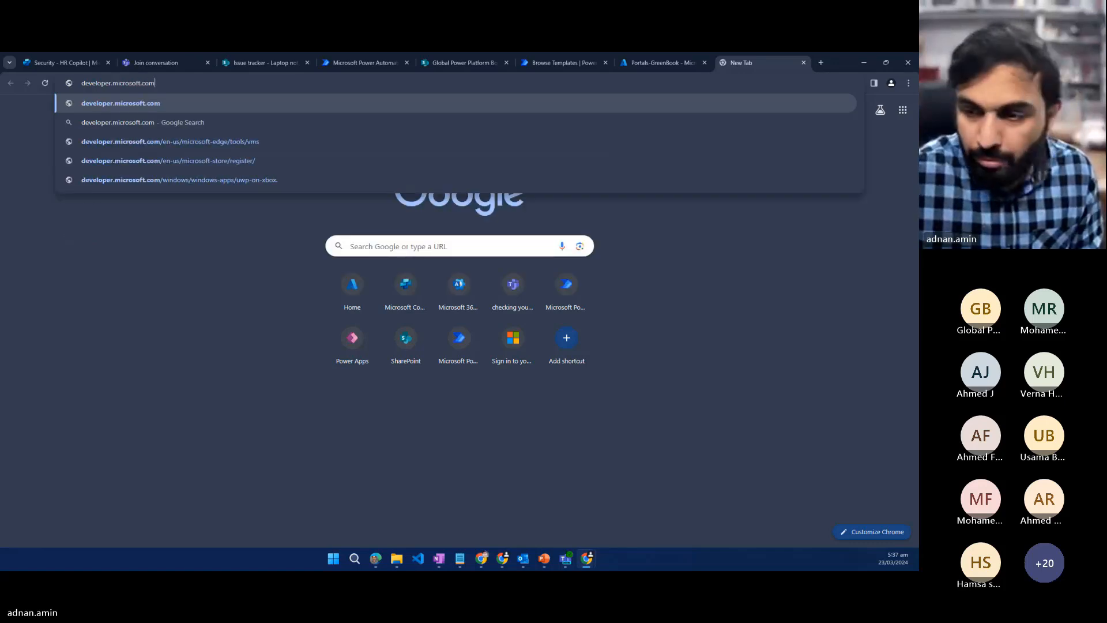
key("Return")
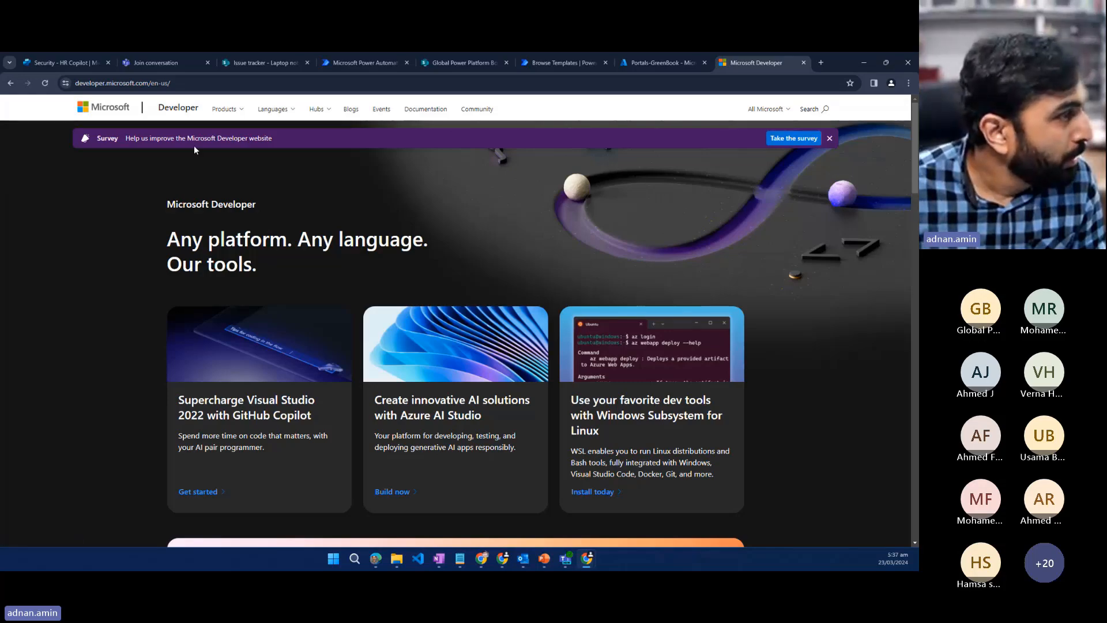
Step: Open the Microsoft 365 developer page from the Microsoft products section
scroll(312, 187, "down", 9)
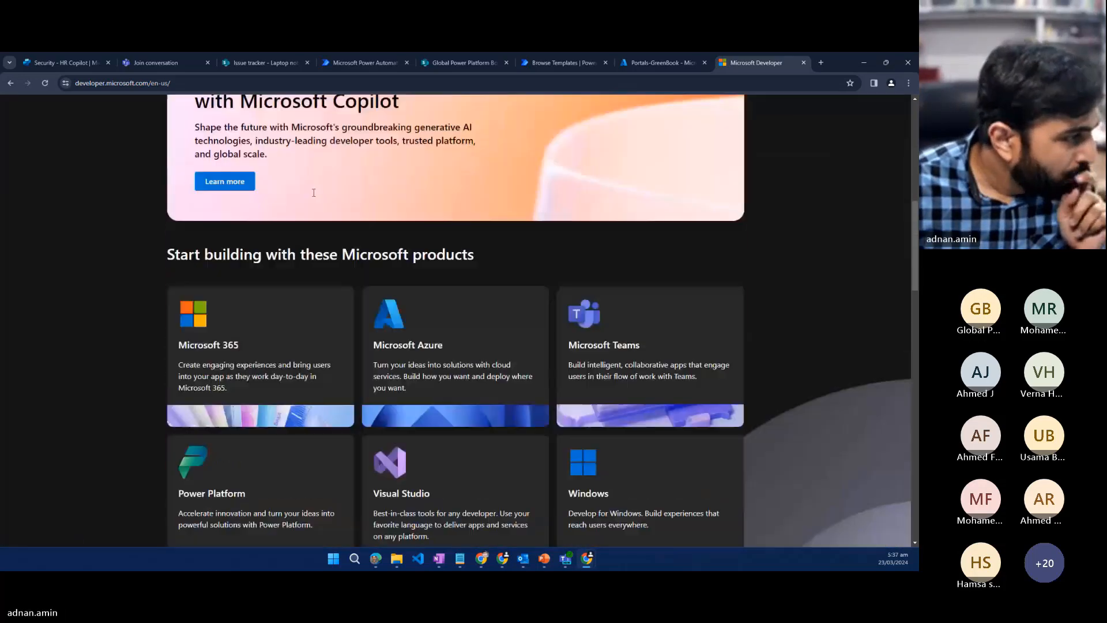
scroll(313, 193, "down", 1)
scroll(273, 279, "down", 1)
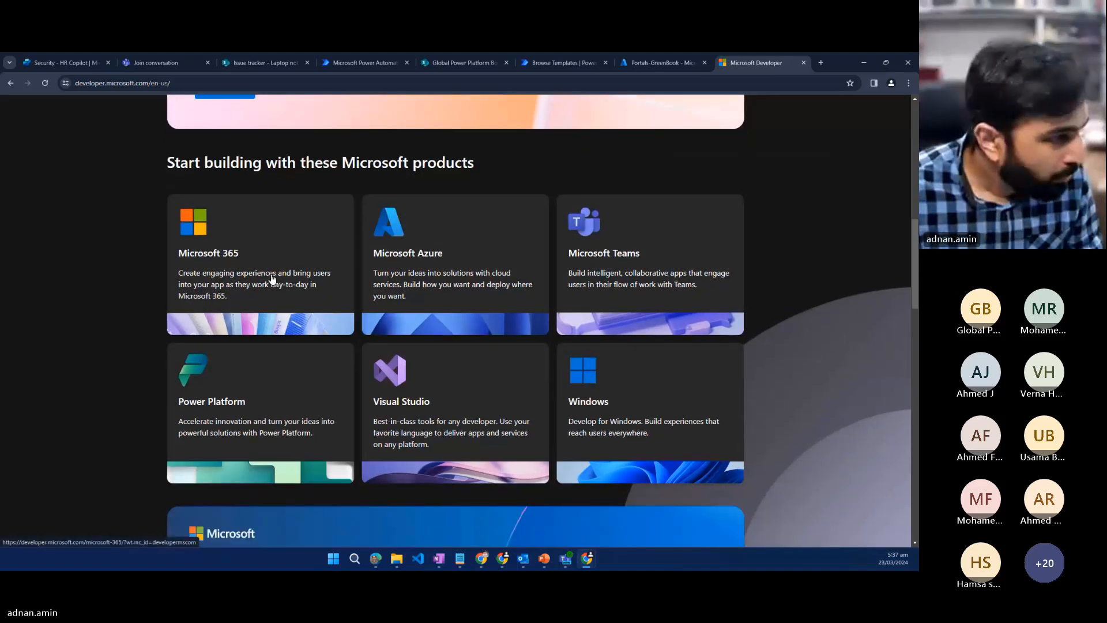
scroll(273, 279, "down", 1)
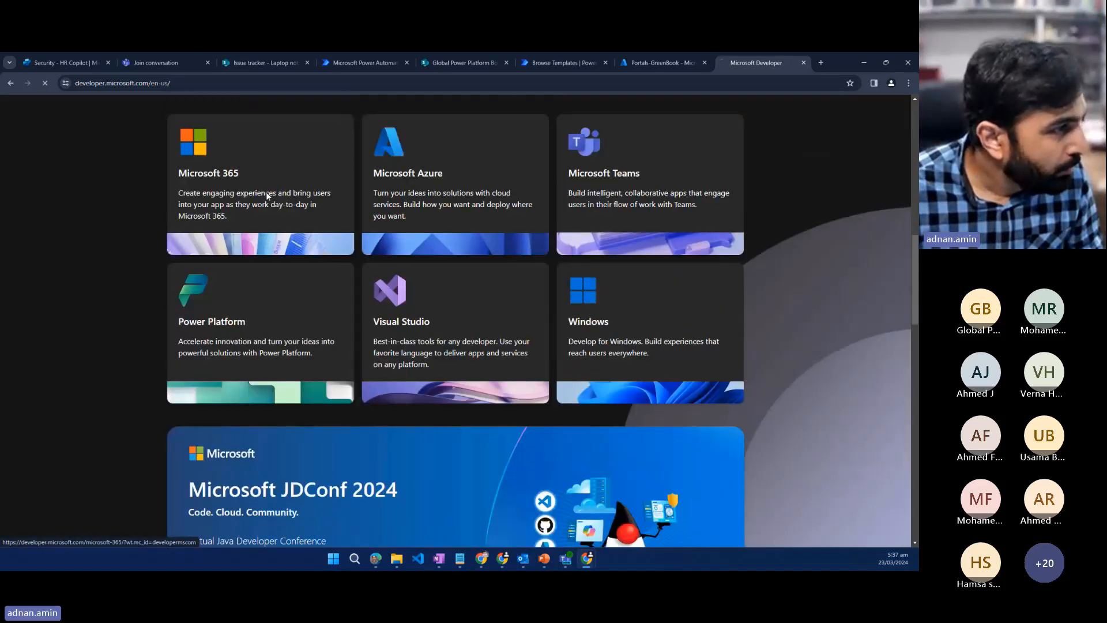
left_click(265, 192)
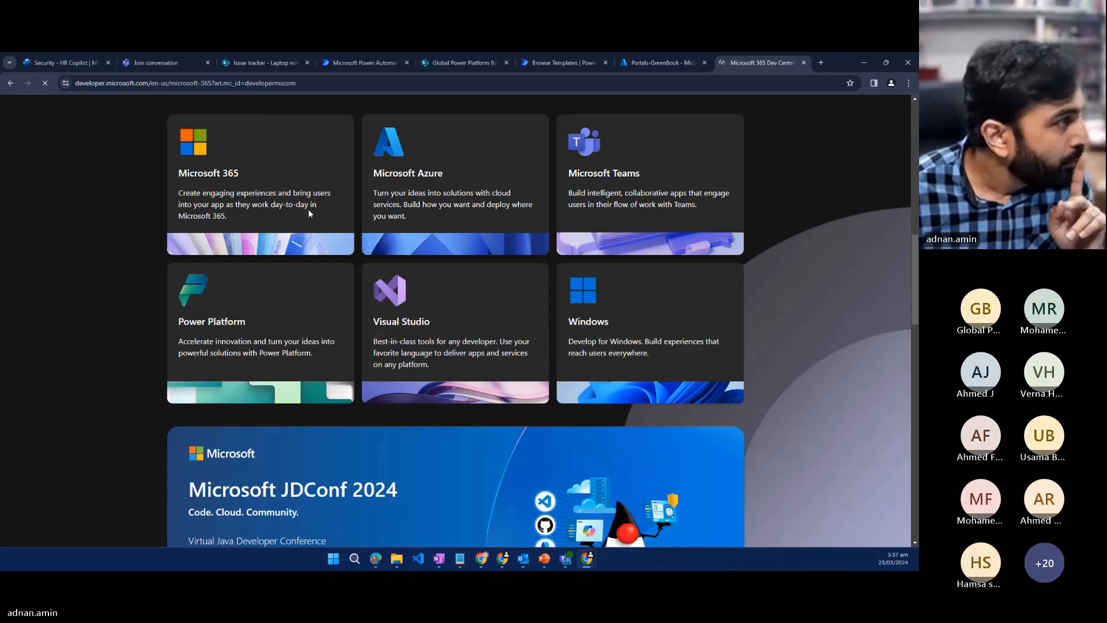
Step: Find the programs section of the Microsoft 365 Dev Center and open the Microsoft 365 Developer Program page
scroll(300, 266, "down", 4)
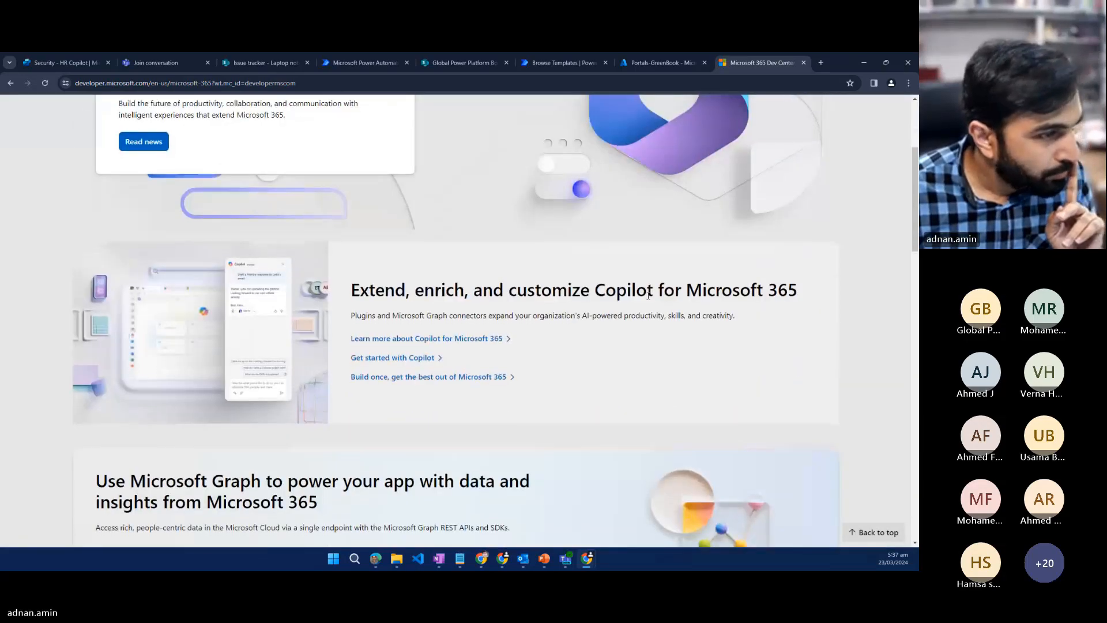
scroll(646, 300, "down", 9)
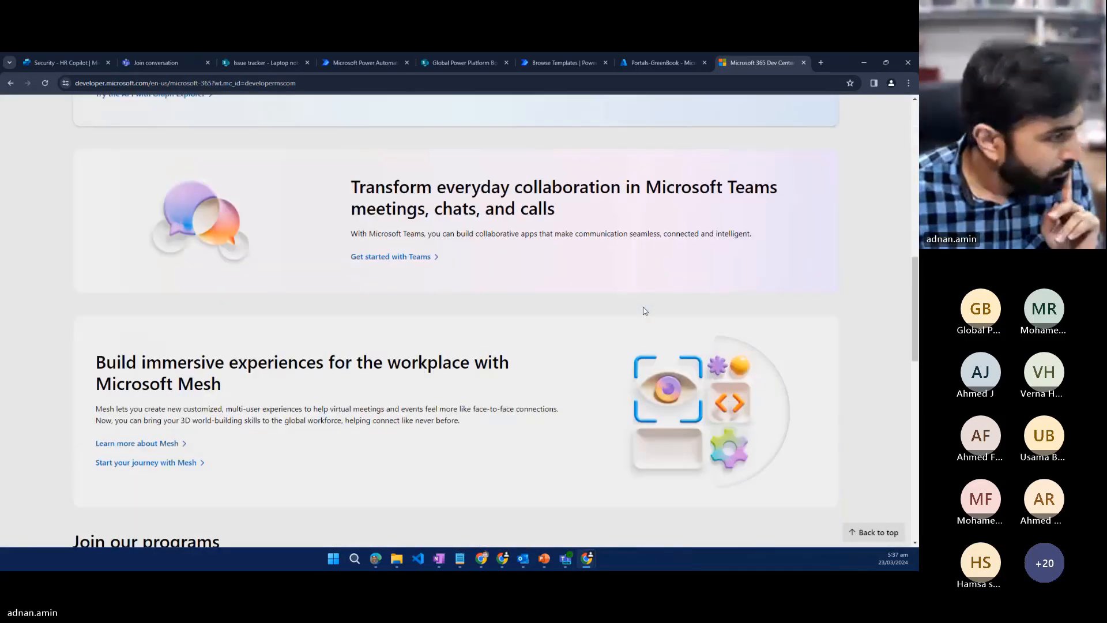
scroll(644, 311, "down", 5)
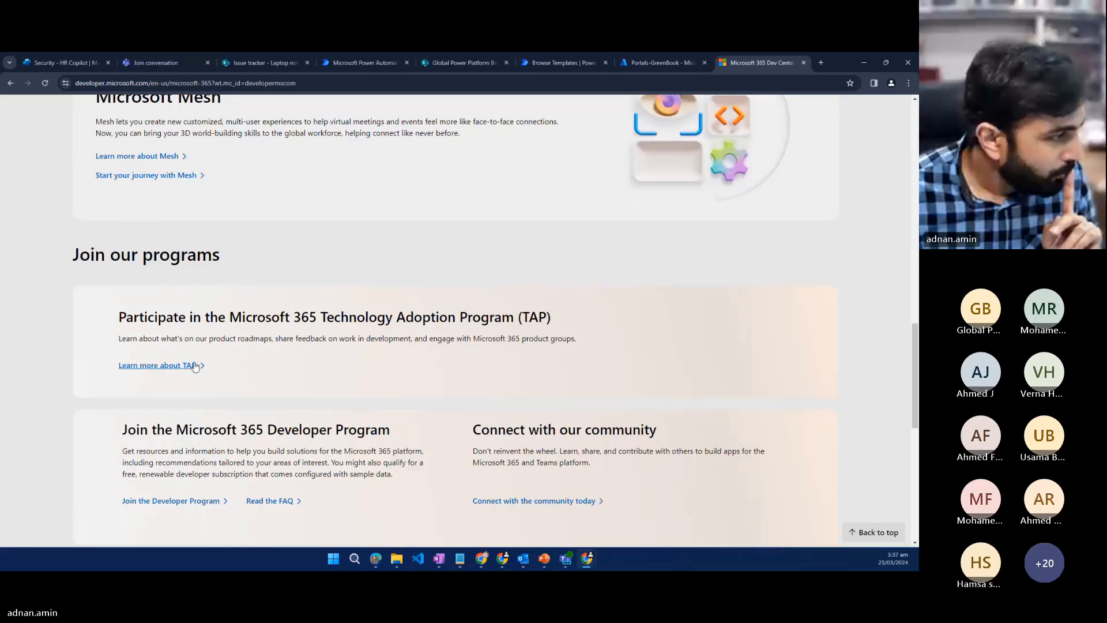
scroll(324, 320, "down", 4)
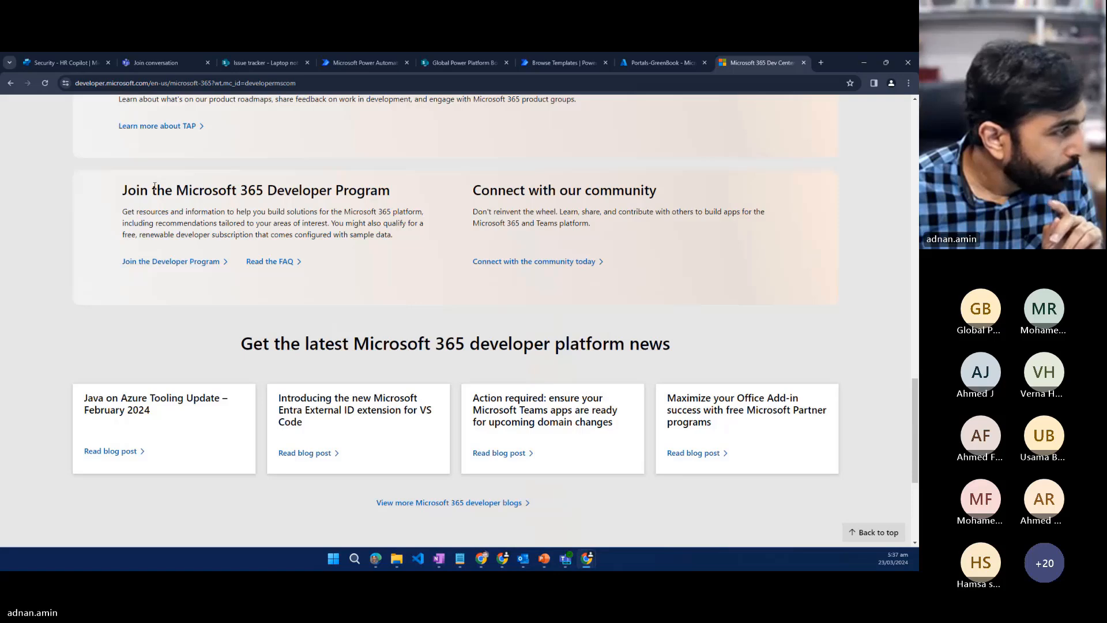
left_click(200, 266)
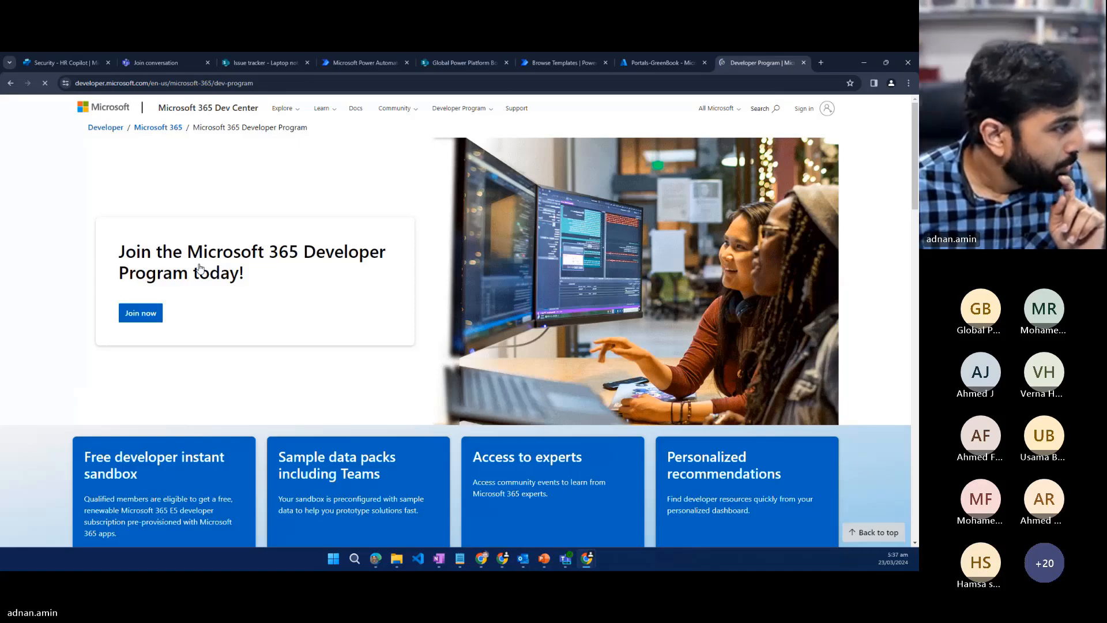
Step: Try to join the Microsoft 365 Developer Program, dismiss the sign-in message, and switch away from the browser
scroll(201, 266, "down", 1)
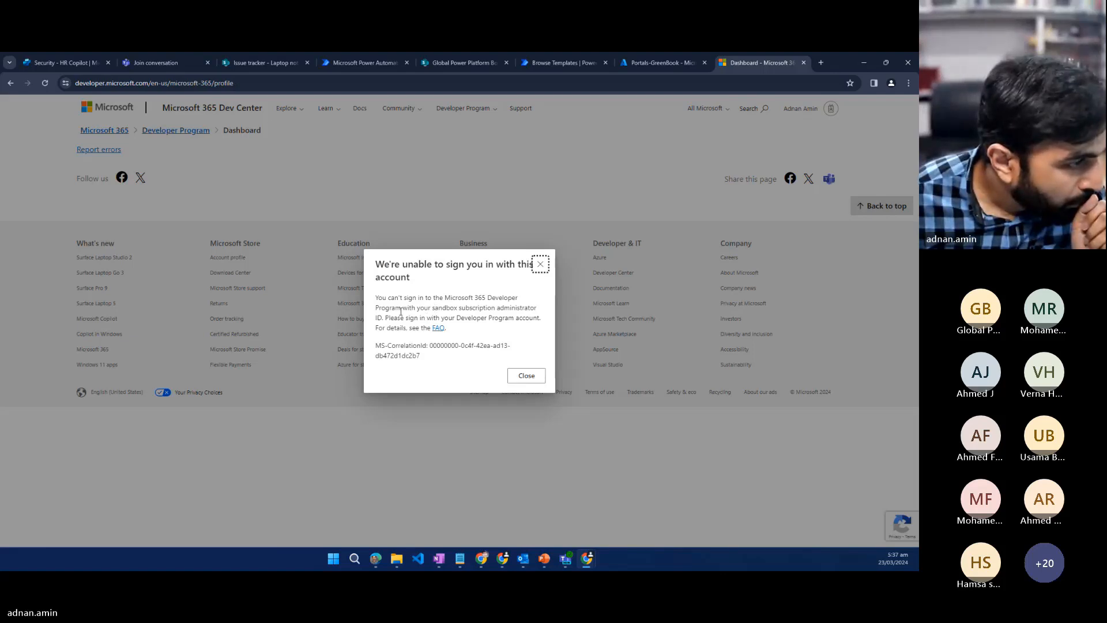
left_click(541, 266)
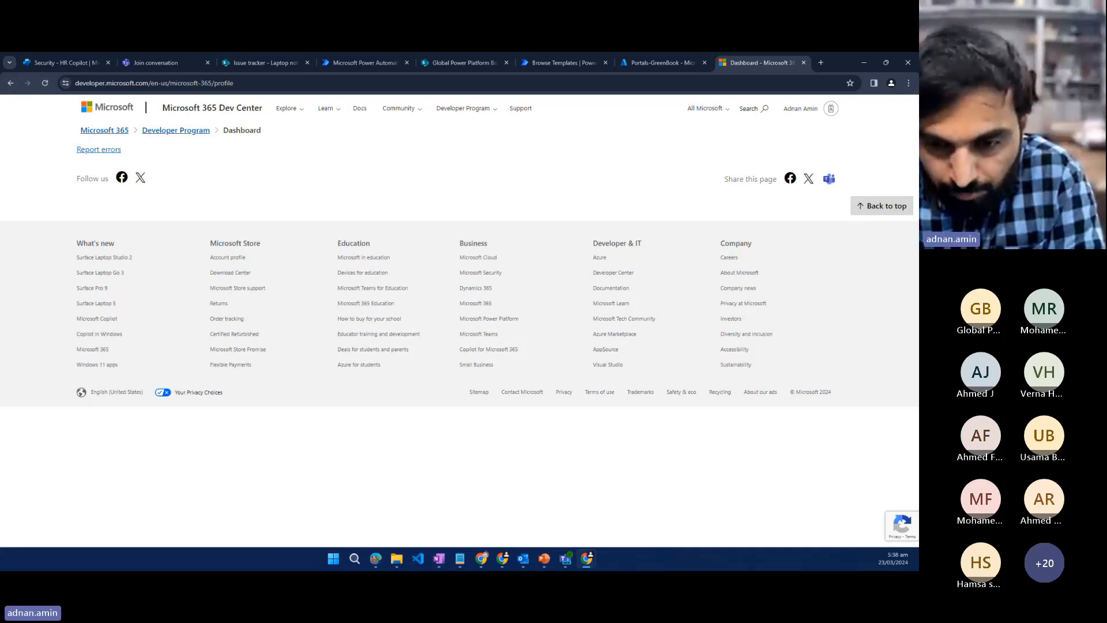
key("alt+Tab")
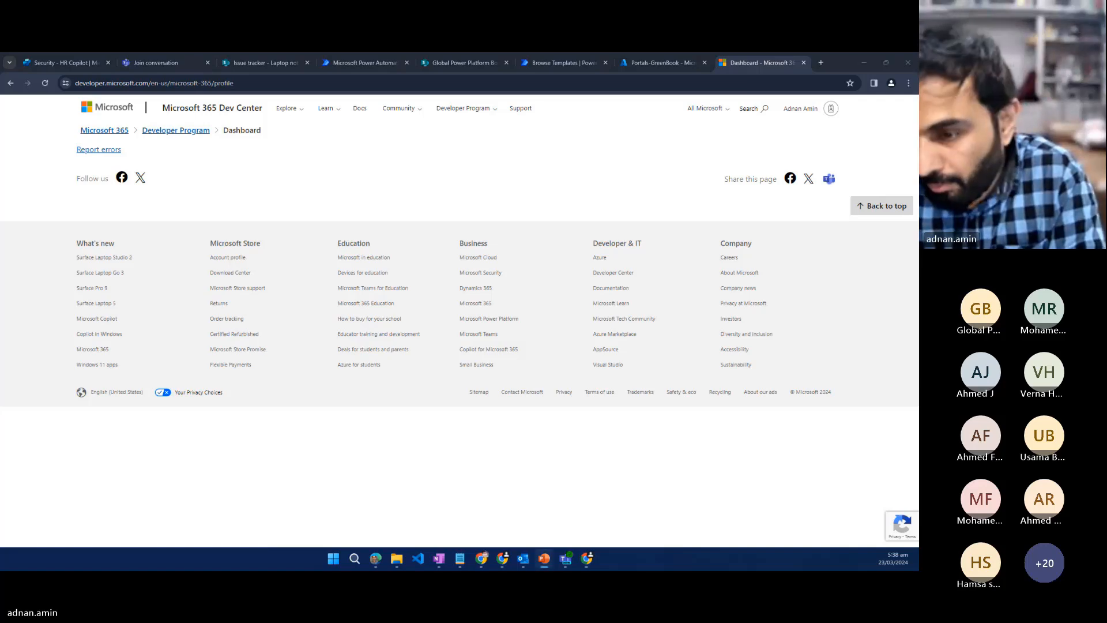